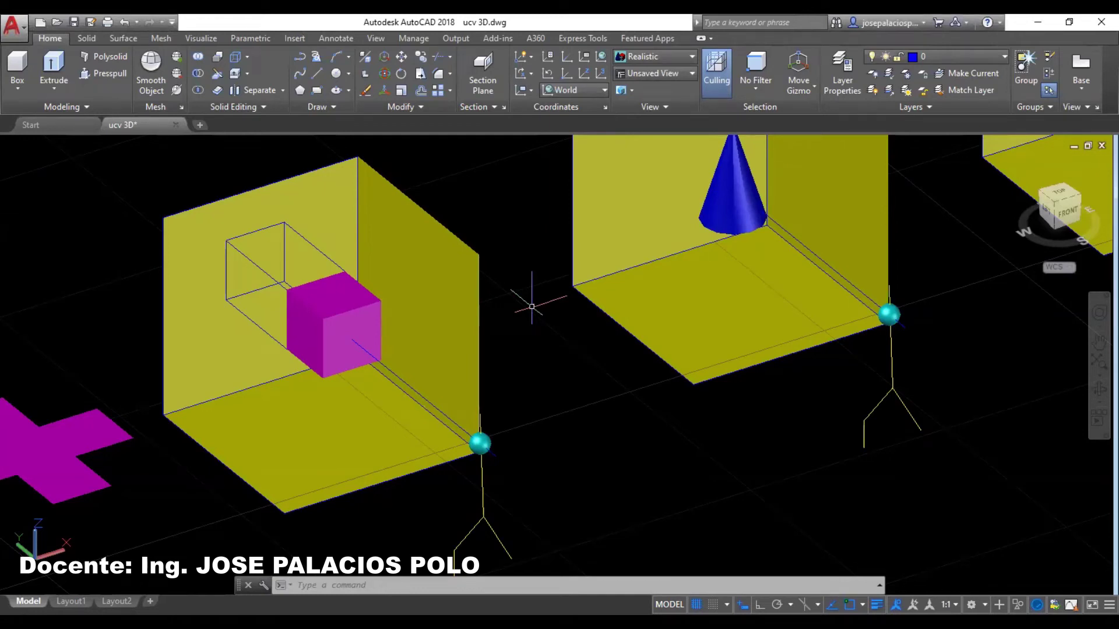
- Zoom out and pan right so both projection boxes with magenta cubes are centred
right_click(532, 275)
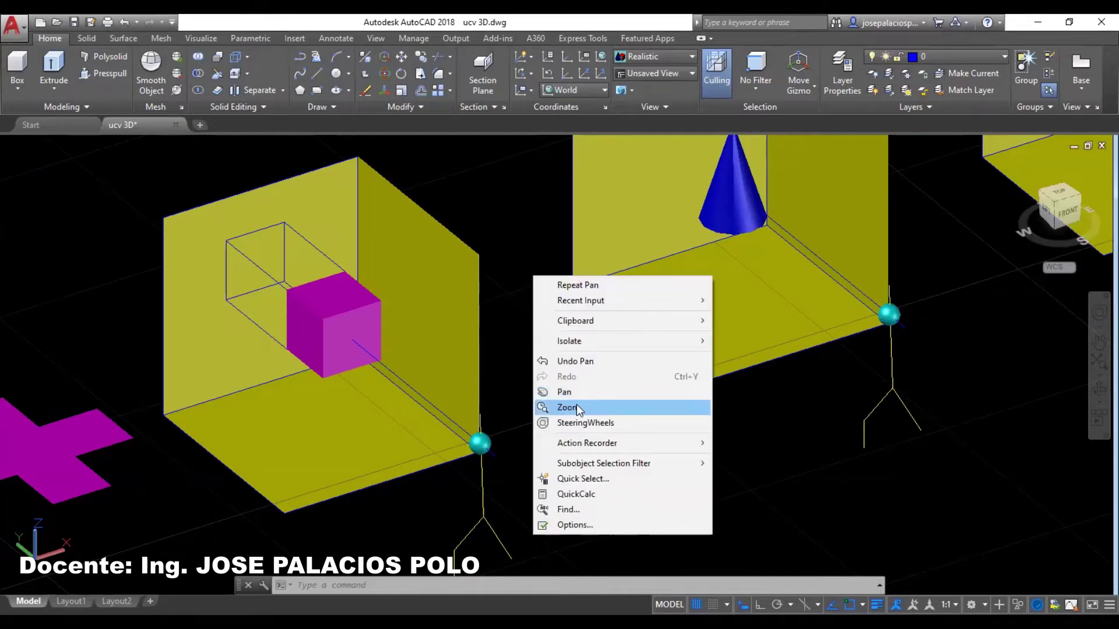
click(579, 409)
drag(544, 319, 548, 419)
key(Escape)
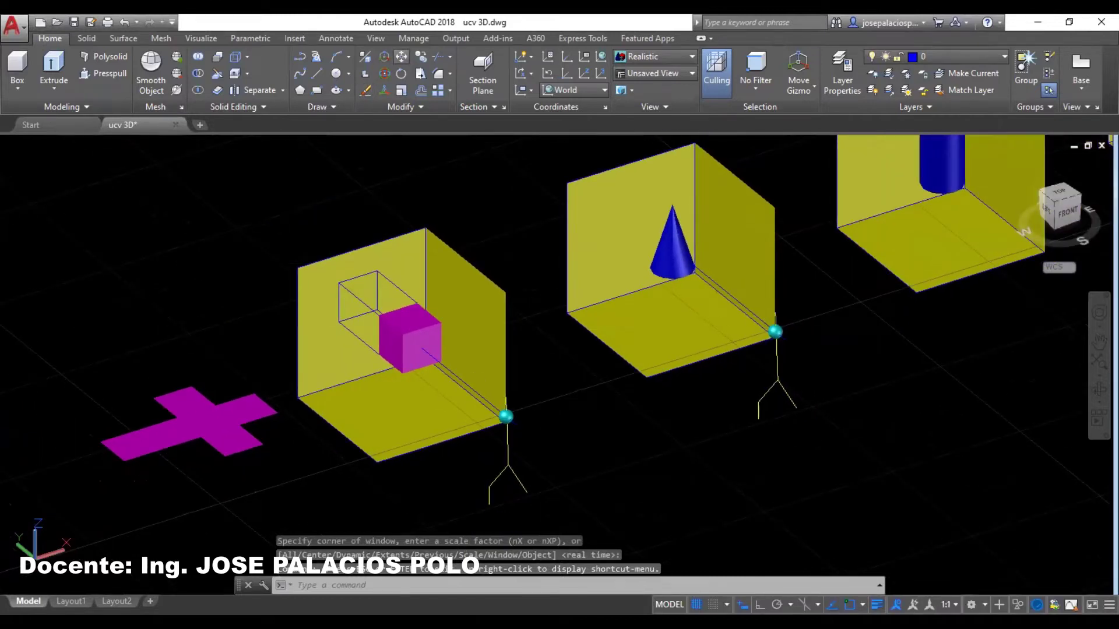
mouse_move(518, 208)
mouse_down()
mouse_move(671, 207)
mouse_move(632, 237)
mouse_up()
key(Escape)
right_click(583, 215)
key(Escape)
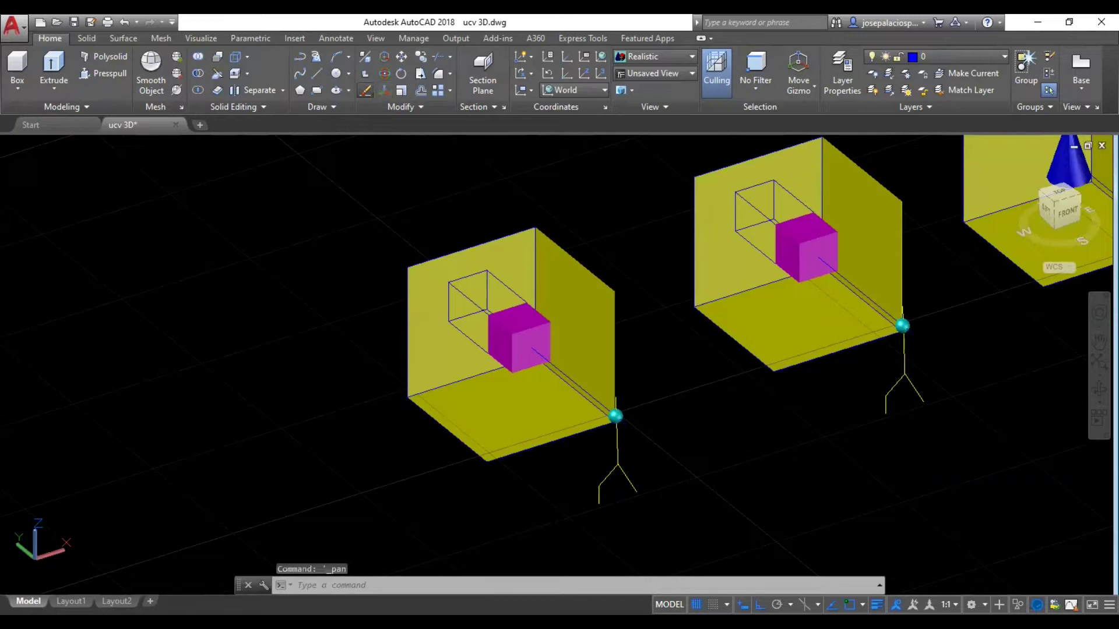
- Erase the magenta cube and zoom in on the near box's back corner
click(364, 90)
click(519, 338)
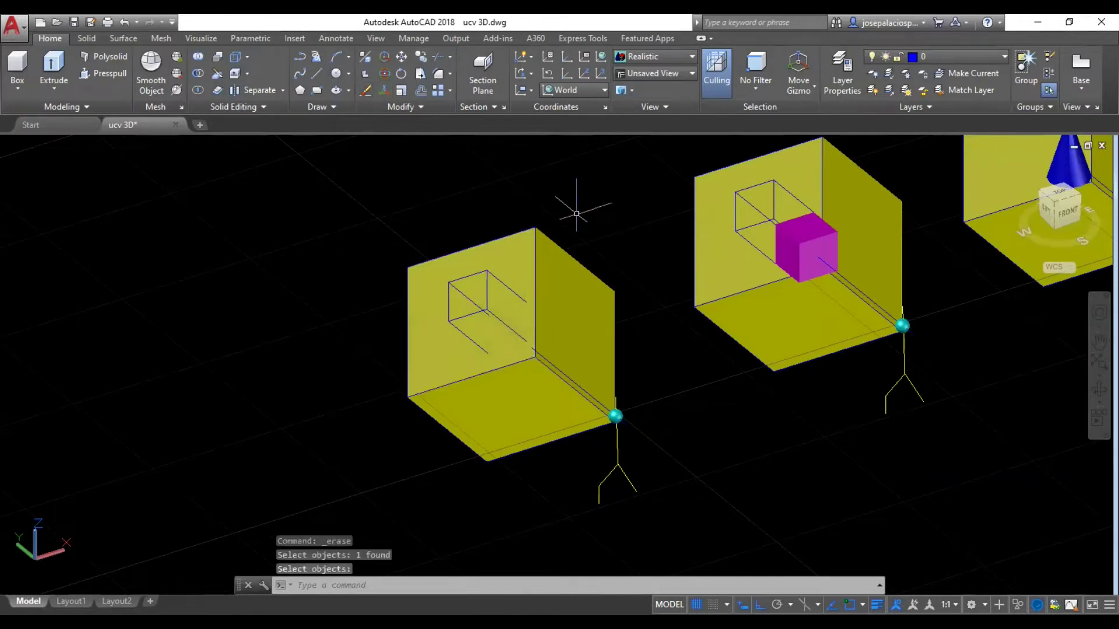
right_click(581, 202)
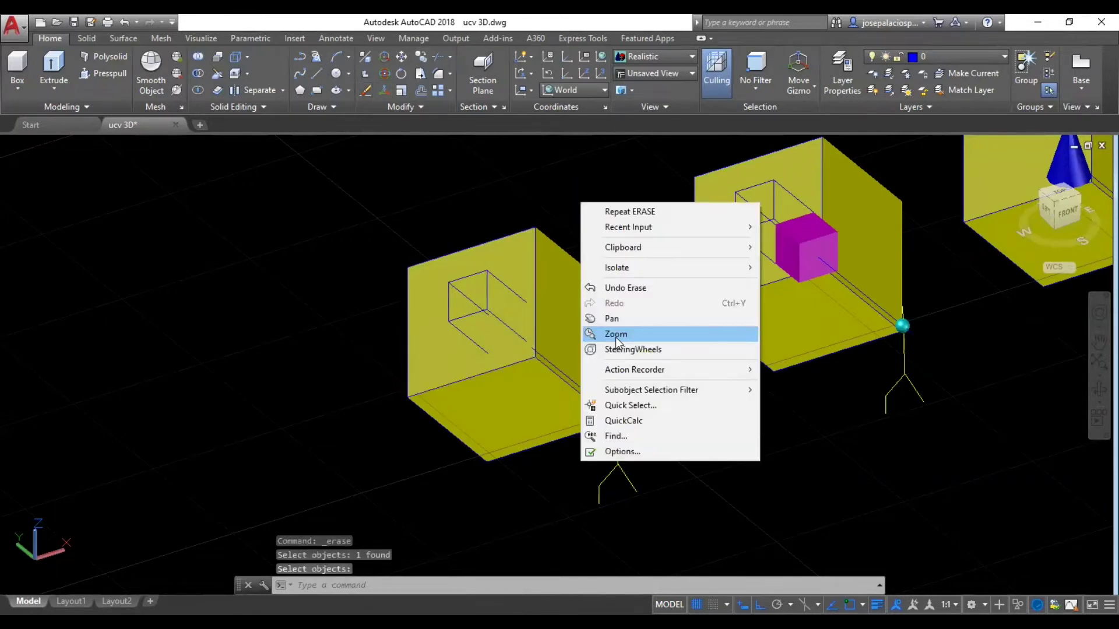
click(615, 334)
drag(617, 343, 345, 117)
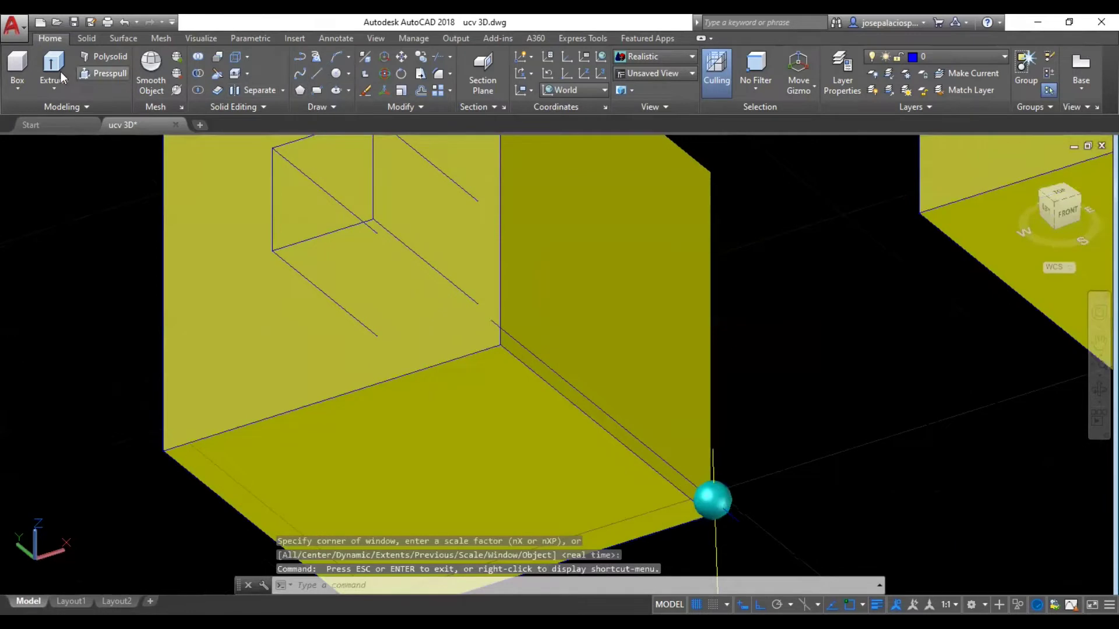
- Add a 0.1-radius sphere centred on the wall corner endpoint
click(18, 92)
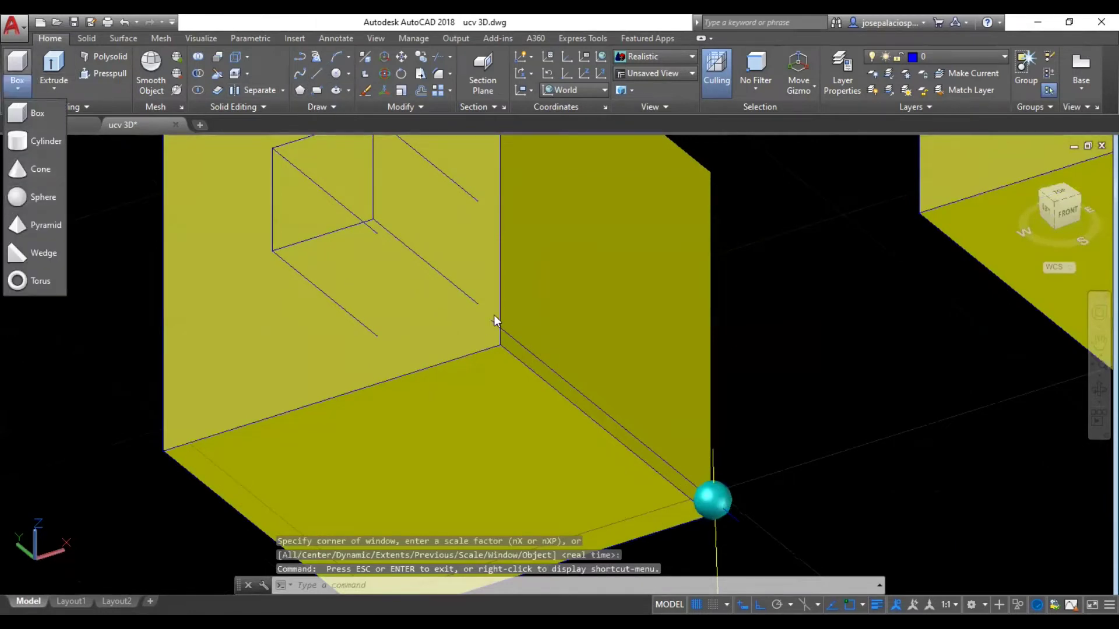
key(Escape)
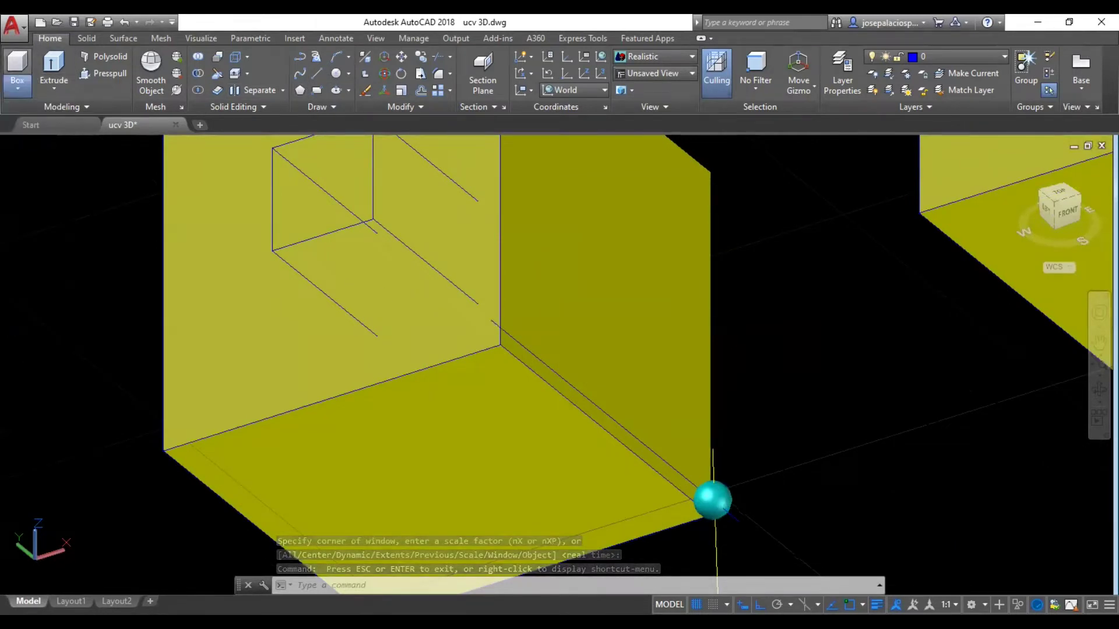
click(478, 304)
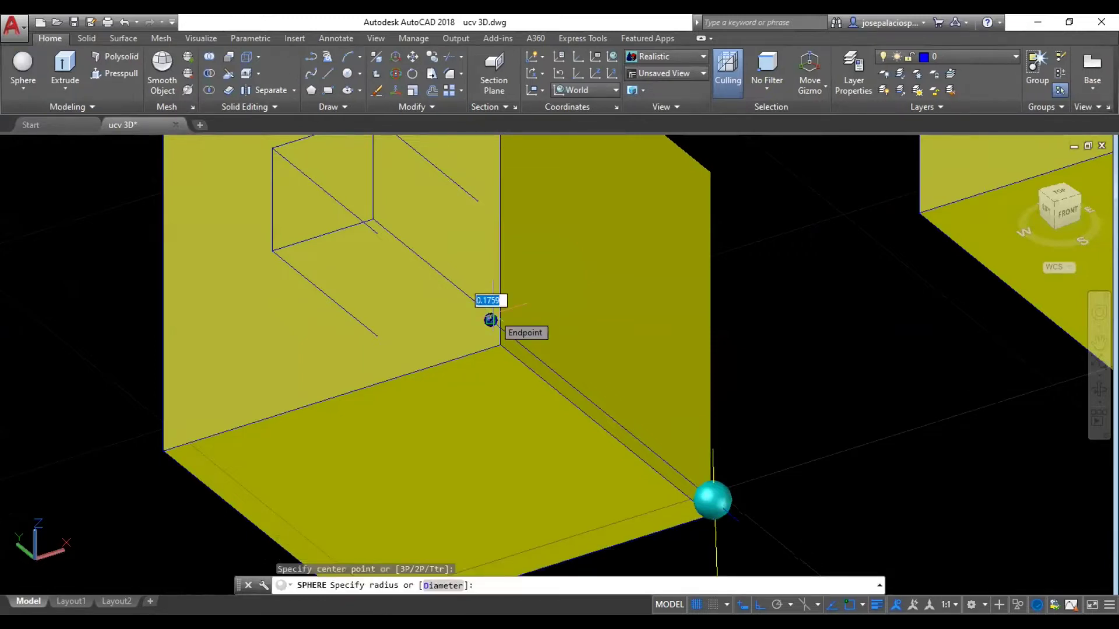
text(0.1)
key(Return)
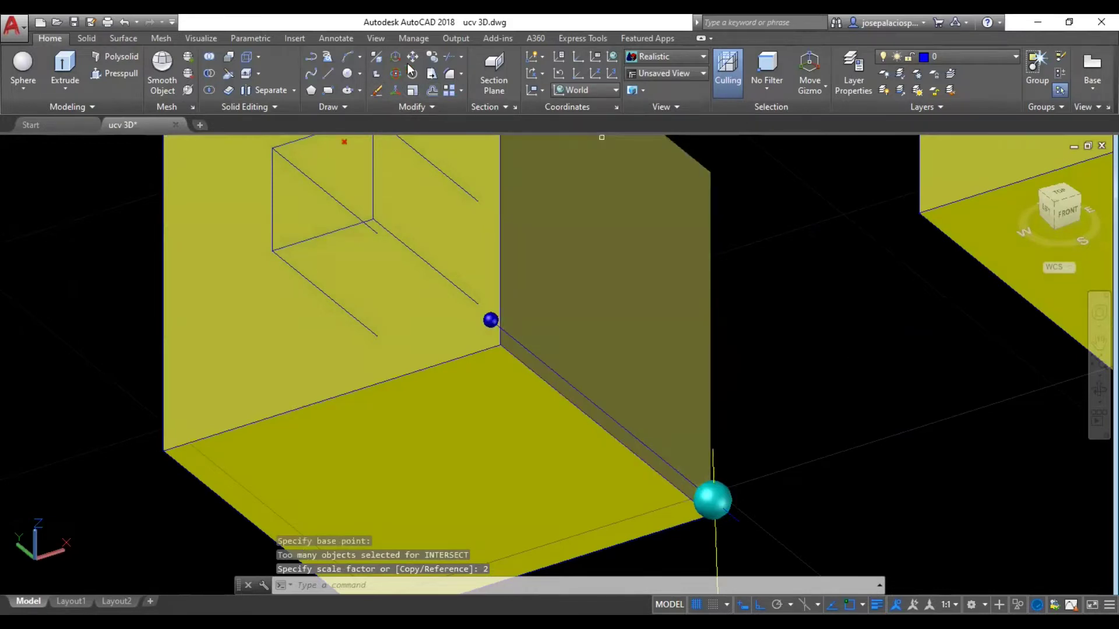
- Window-select and erase the wall's wireframe box outline, then view from the left side
scroll(556, 363, down, 1)
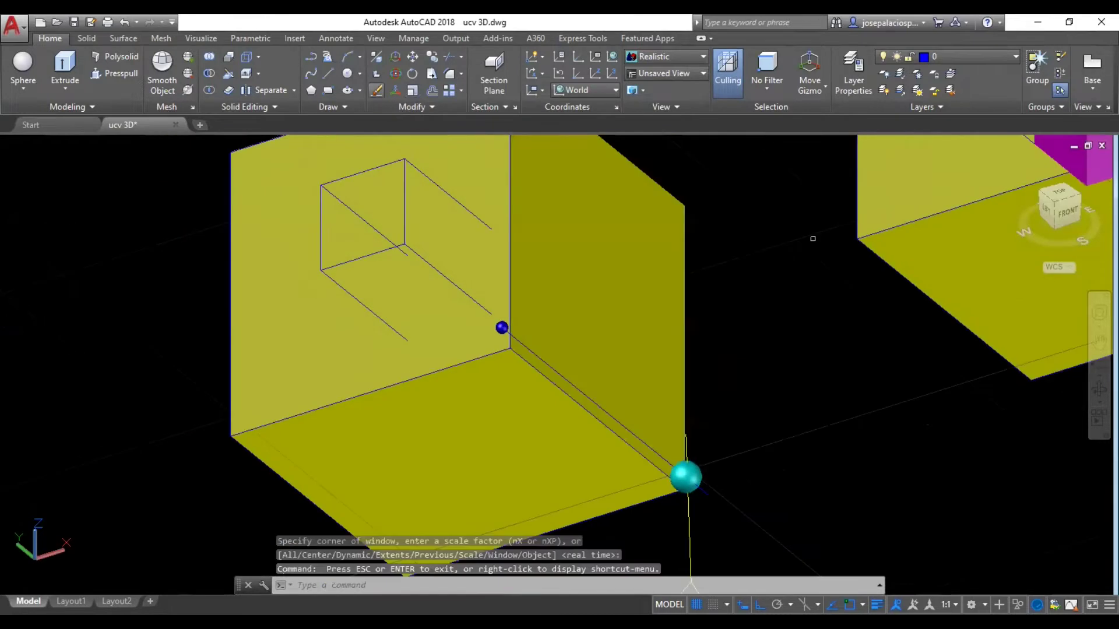
click(377, 90)
click(140, 370)
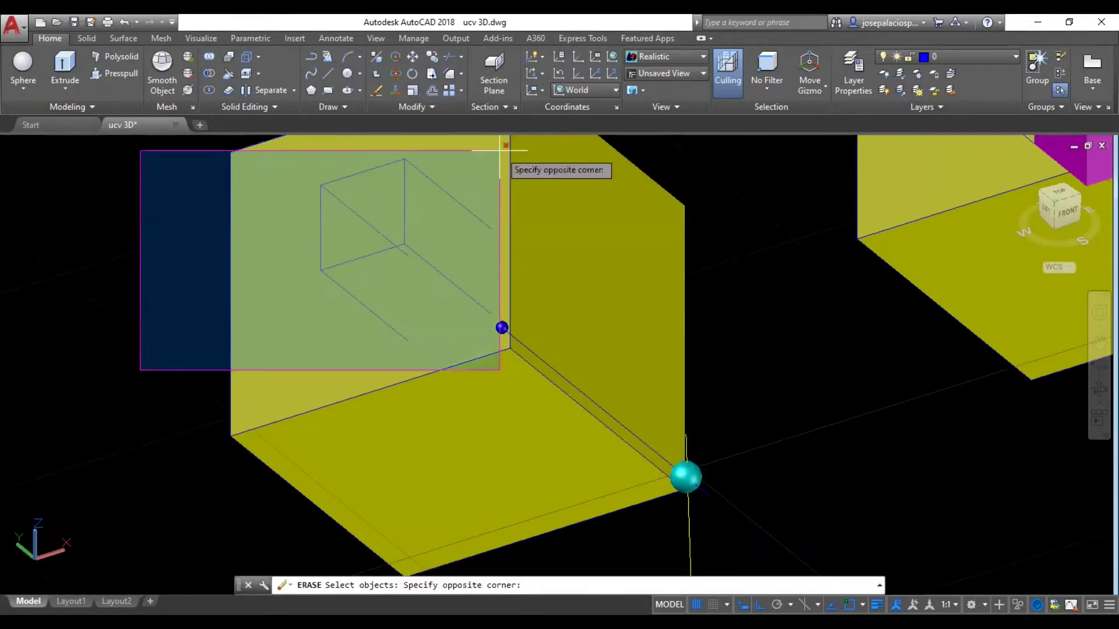
click(504, 152)
key(Return)
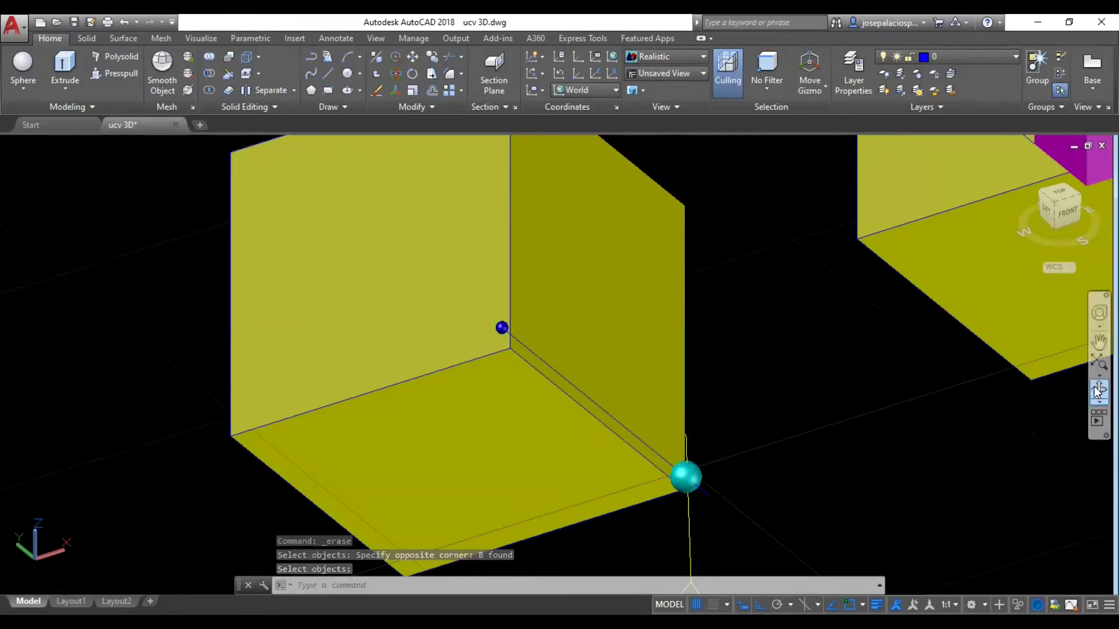
mouse_move(849, 400)
shift+middle_down()
mouse_move(888, 392)
mouse_move(759, 348)
shift+middle_up()
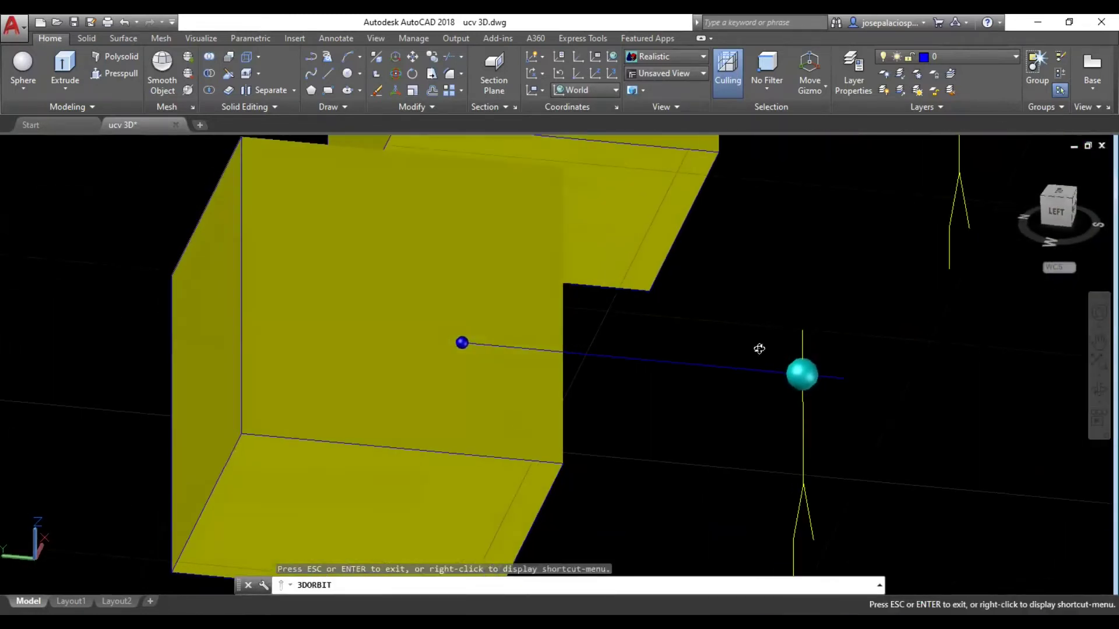
- Change the blue sight line's colour to Cyan in Properties
right_click(762, 400)
click(776, 587)
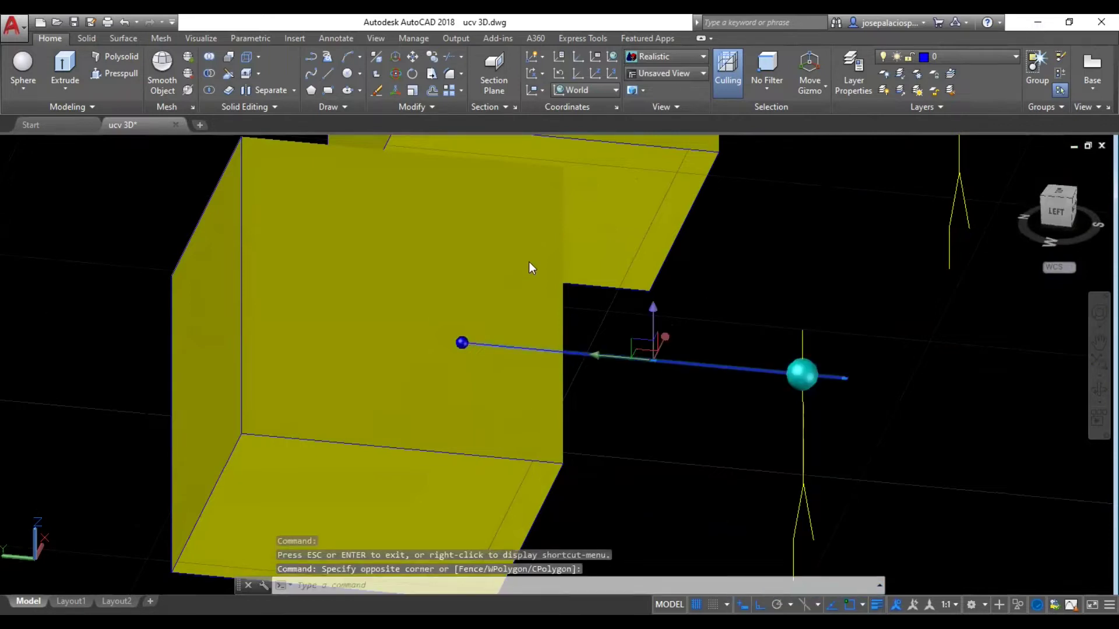
key(ctrl+1)
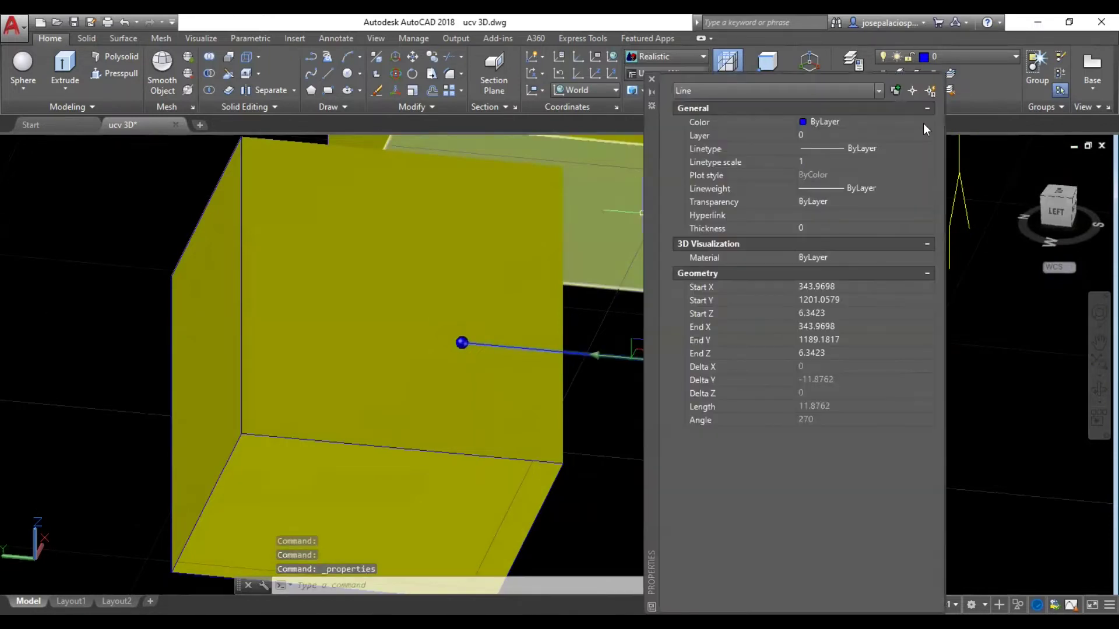
click(928, 121)
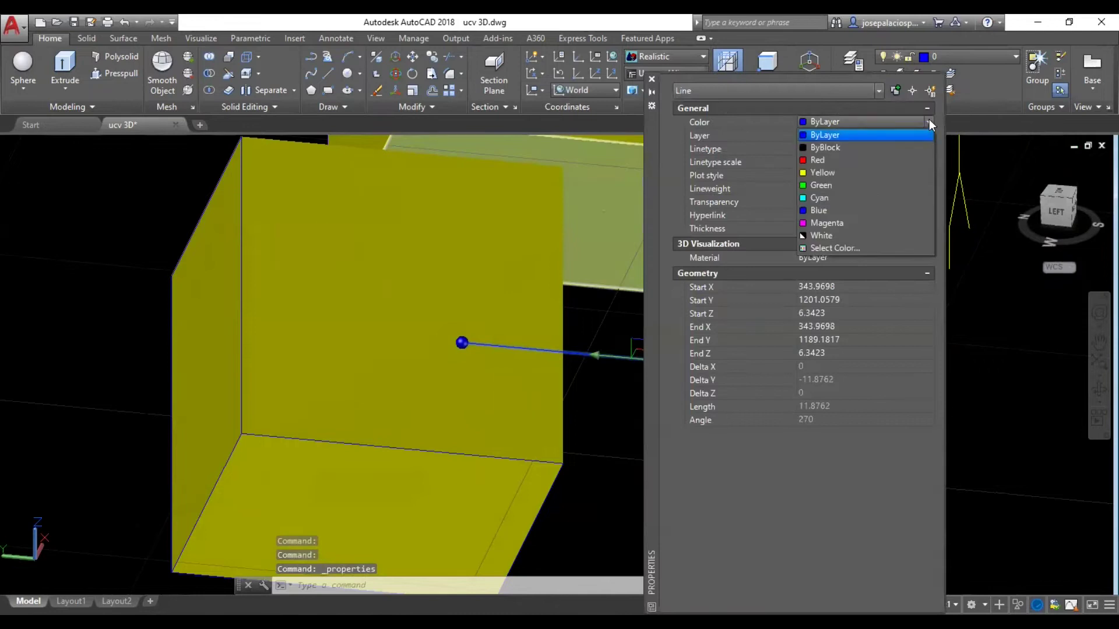
click(833, 198)
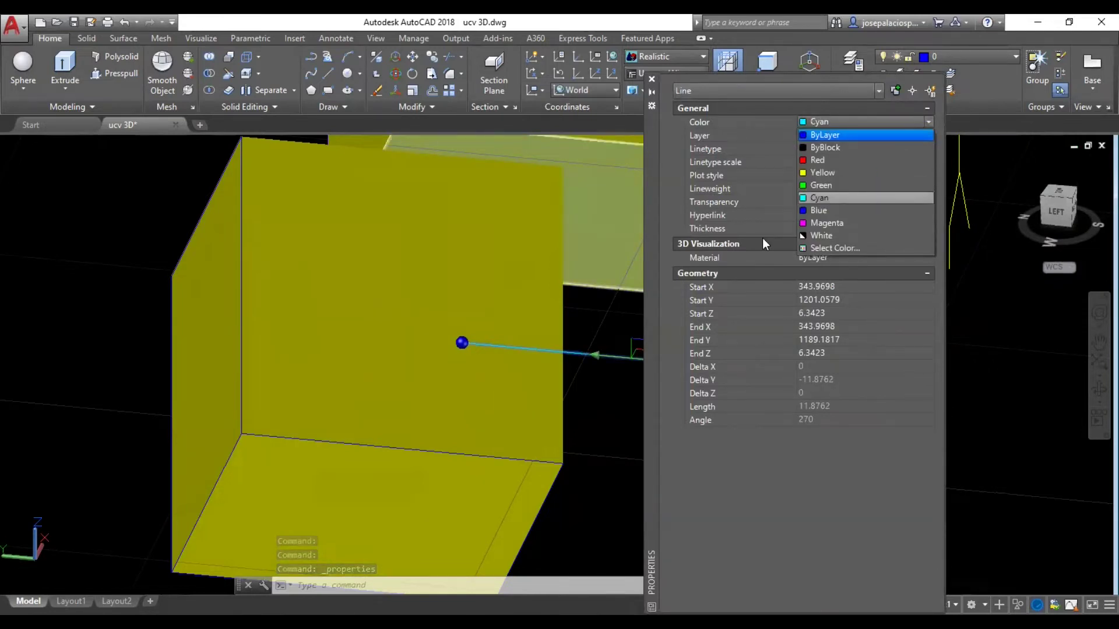
key(Escape)
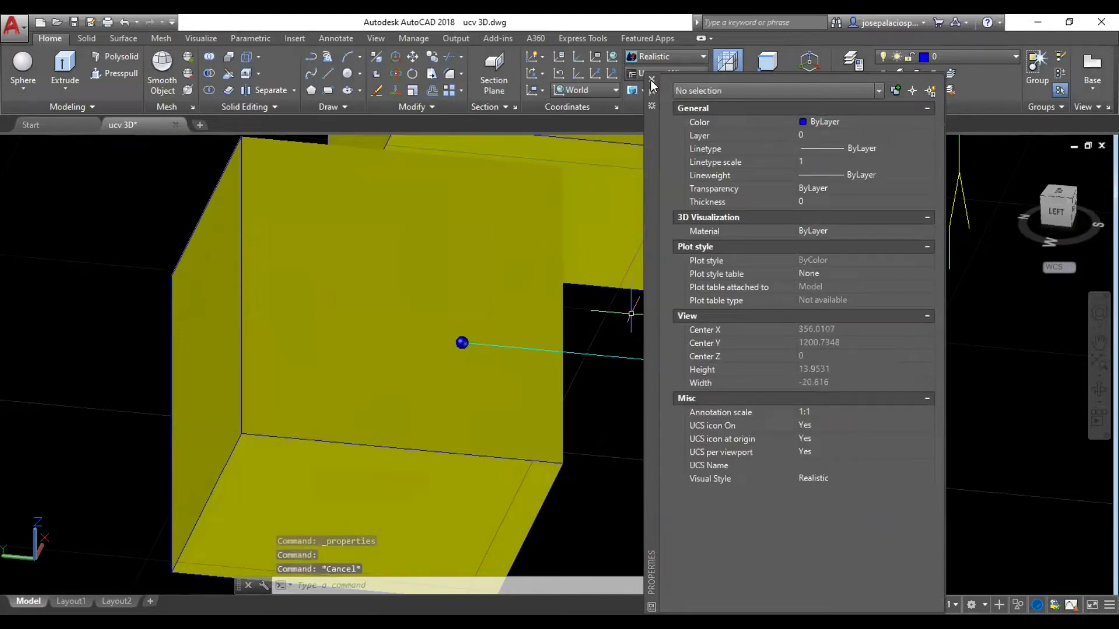
key(ctrl+1)
- Select and deselect the figure's body line and the cyan sight line
click(802, 339)
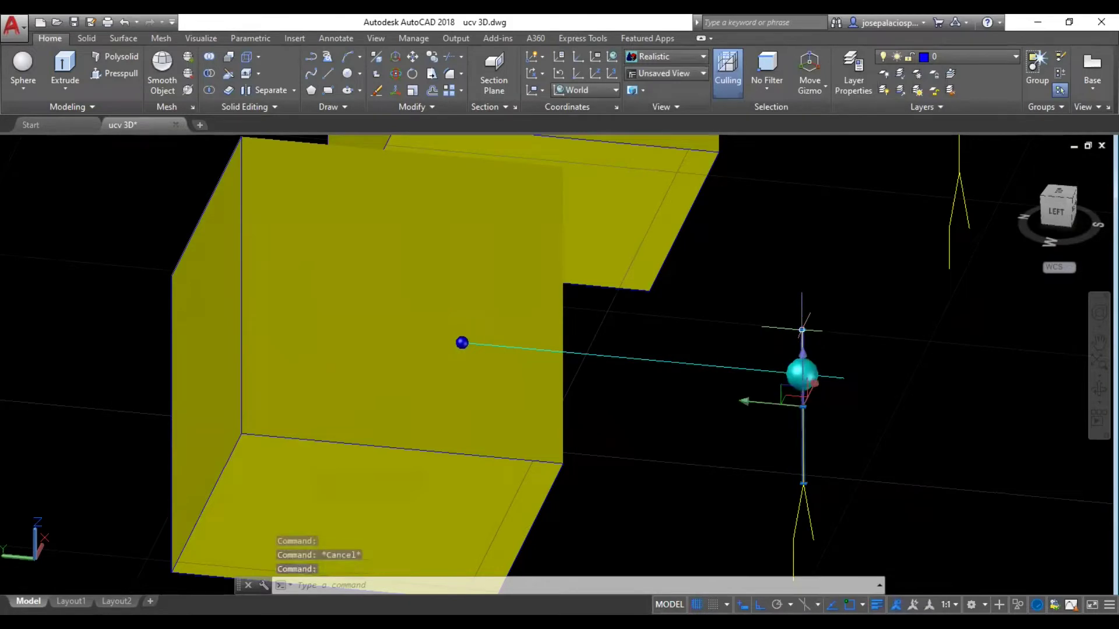
key(Escape)
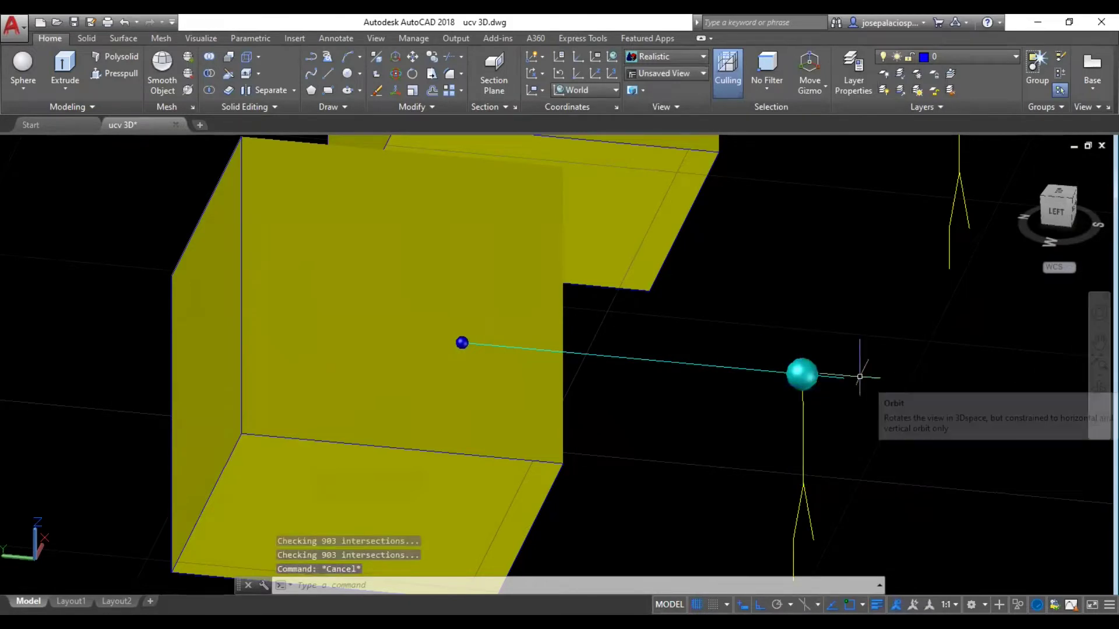
click(841, 383)
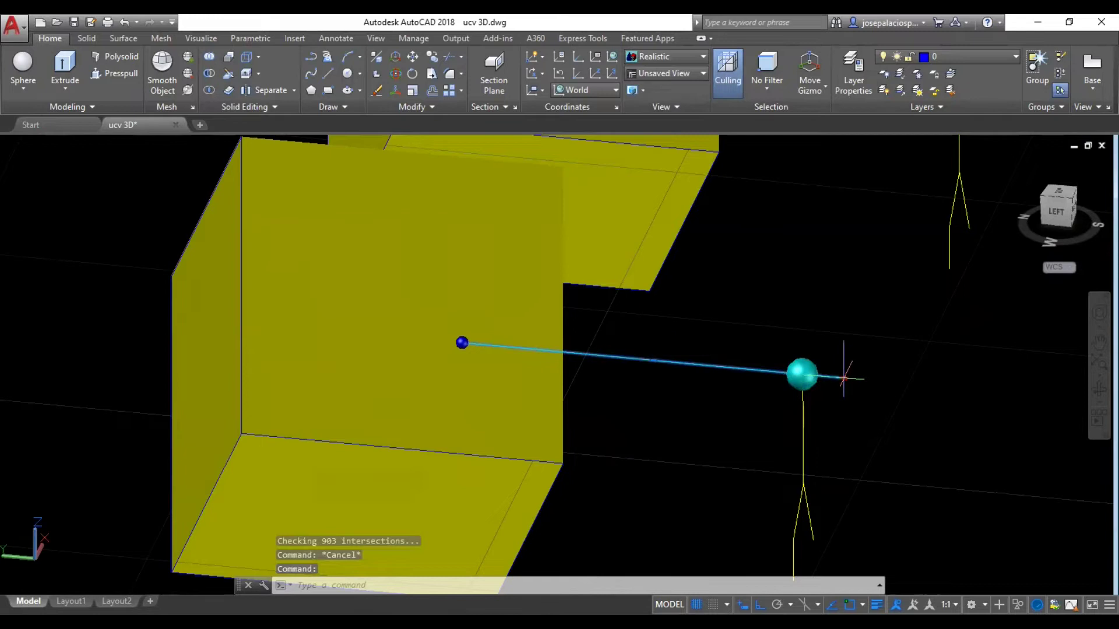
key(Escape)
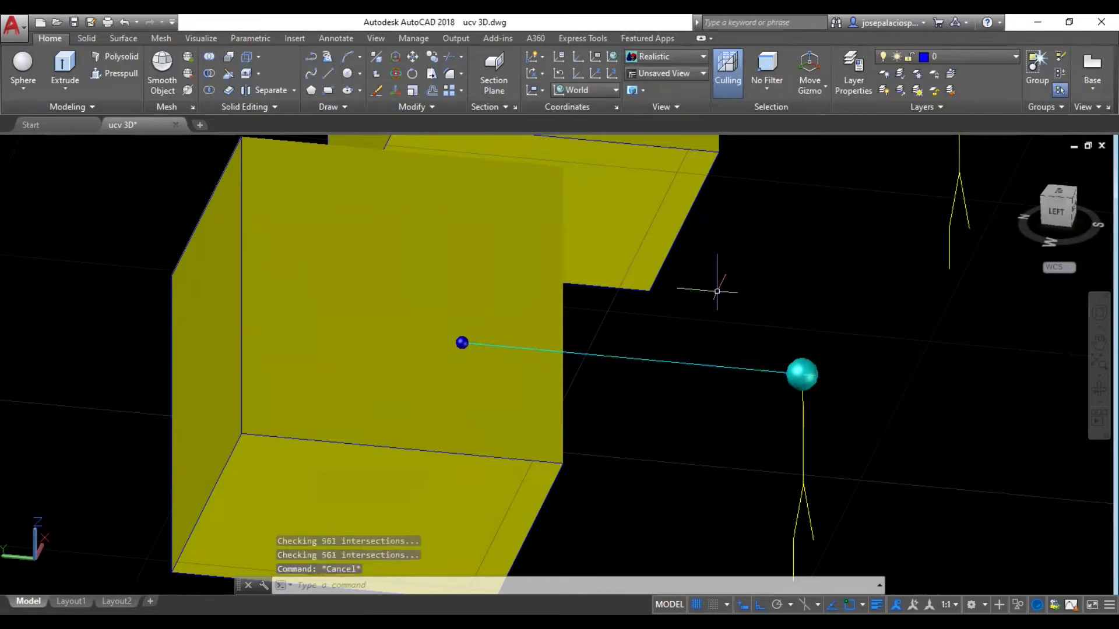
- Orbit, pan and zoom in on the corner sphere and stick figure
click(1098, 391)
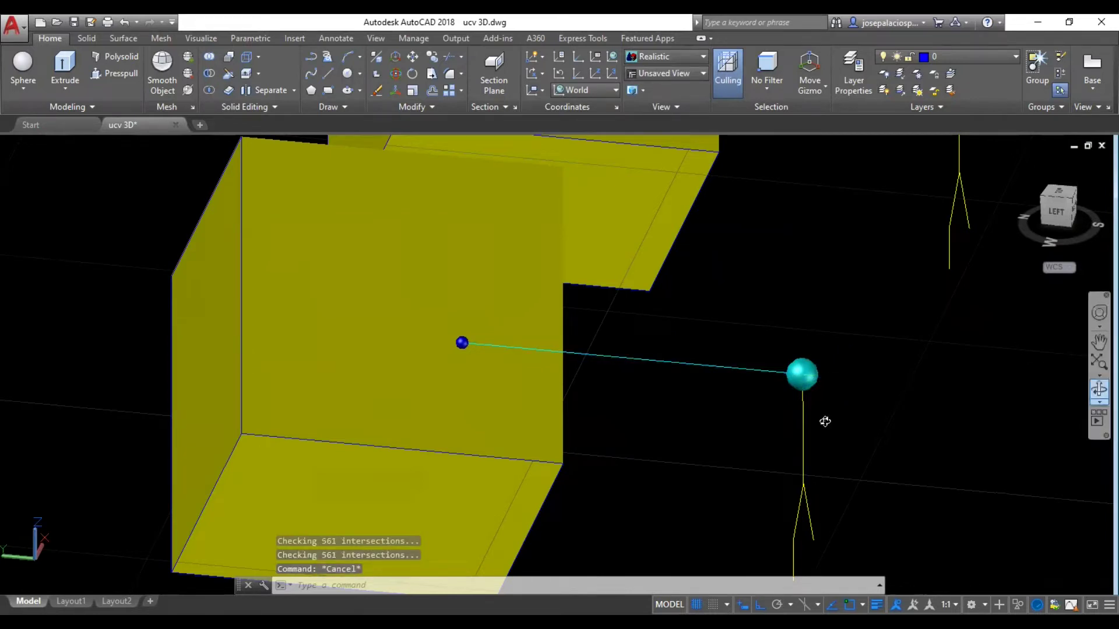
drag(824, 420, 747, 282)
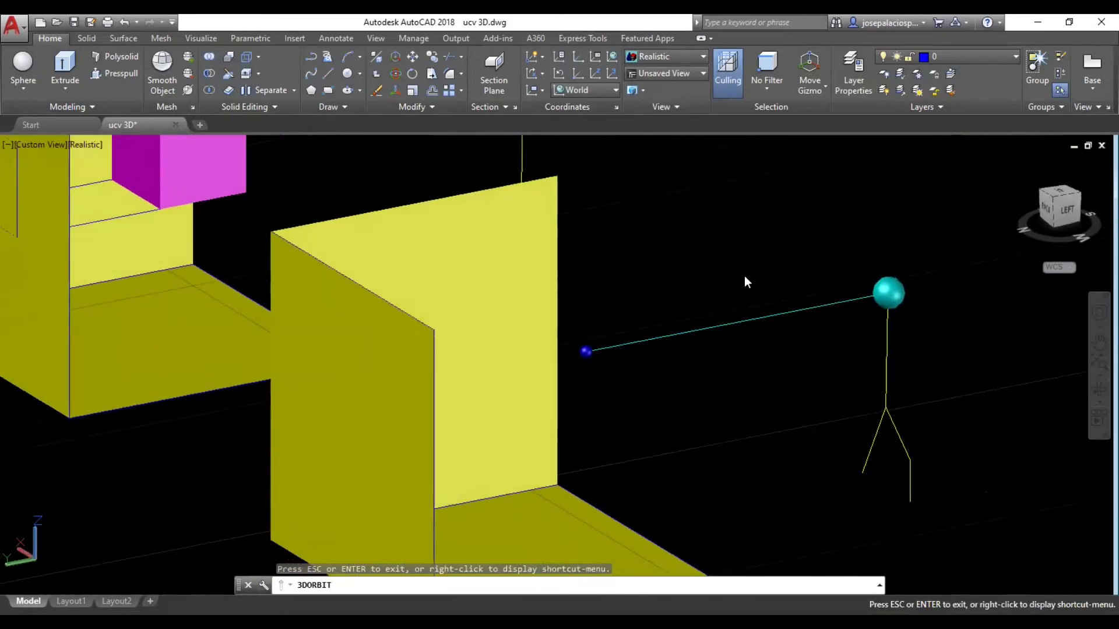
right_click(746, 277)
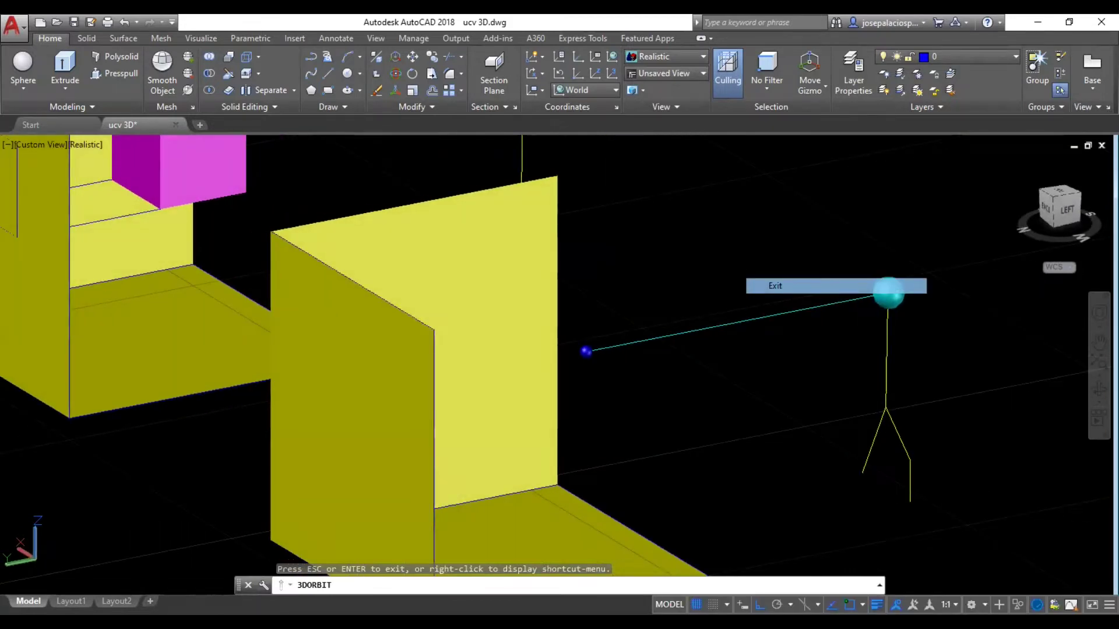
middle_drag(909, 288, 536, 305)
right_click(563, 398)
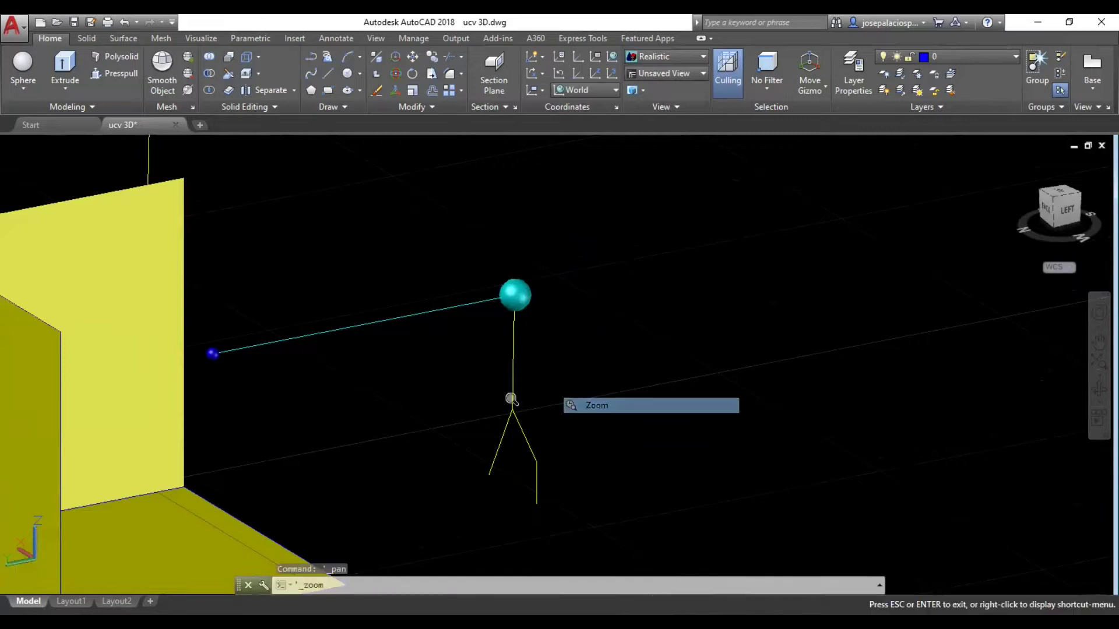
click(588, 435)
drag(588, 435, 659, 232)
mouse_move(459, 338)
mouse_down()
mouse_move(563, 266)
mouse_move(527, 373)
mouse_up()
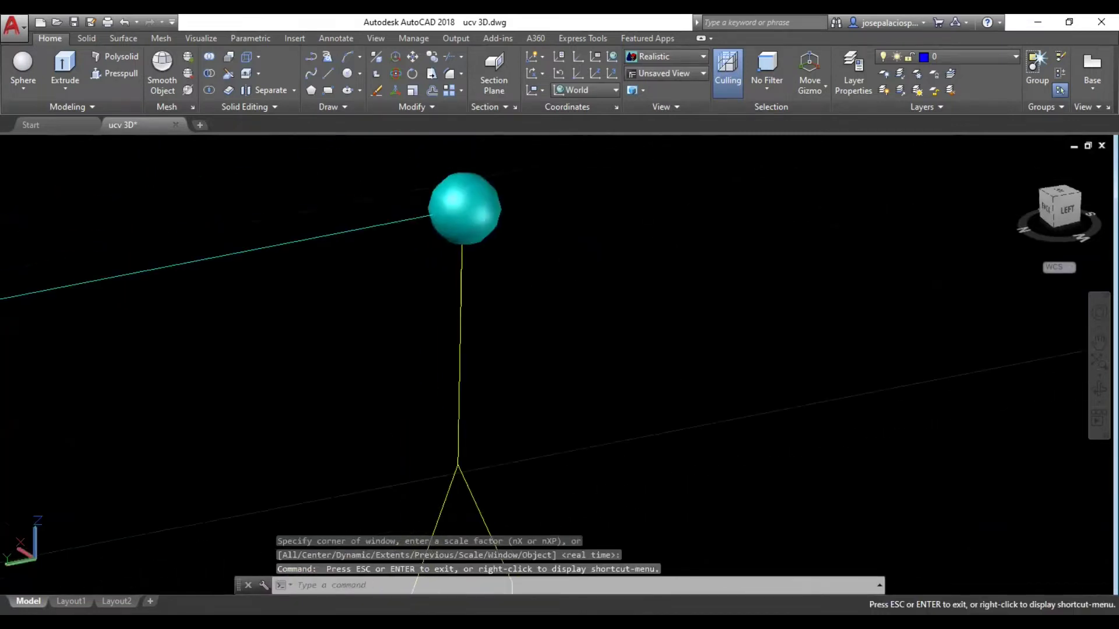
key(Escape)
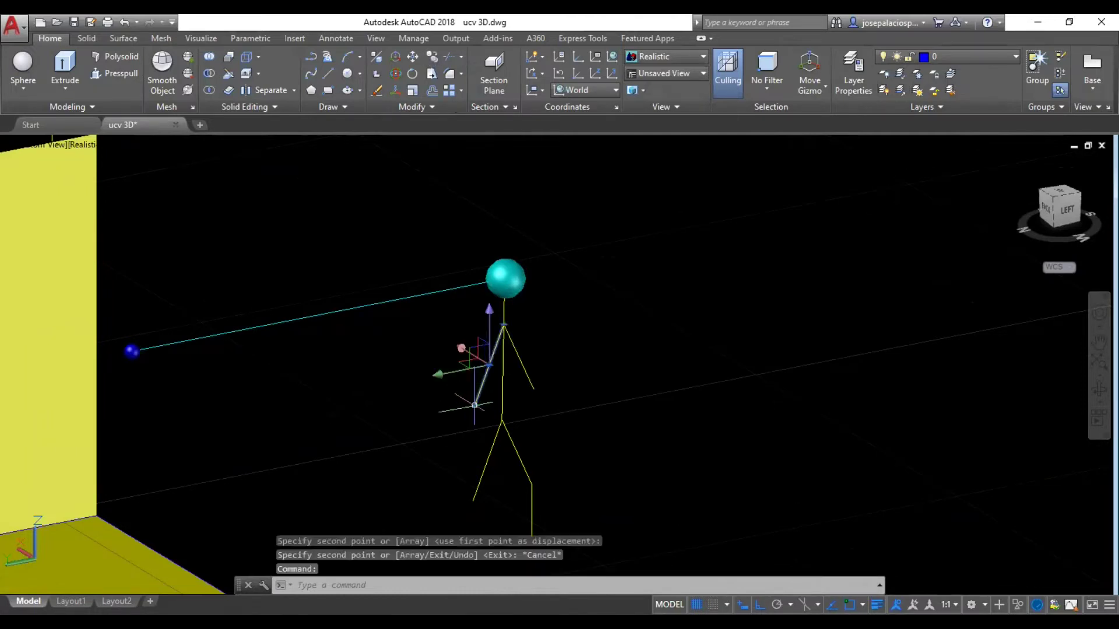
- Cancel an arm-line stretch and an unfinished line, then orbit to a side view
click(475, 404)
key(Escape)
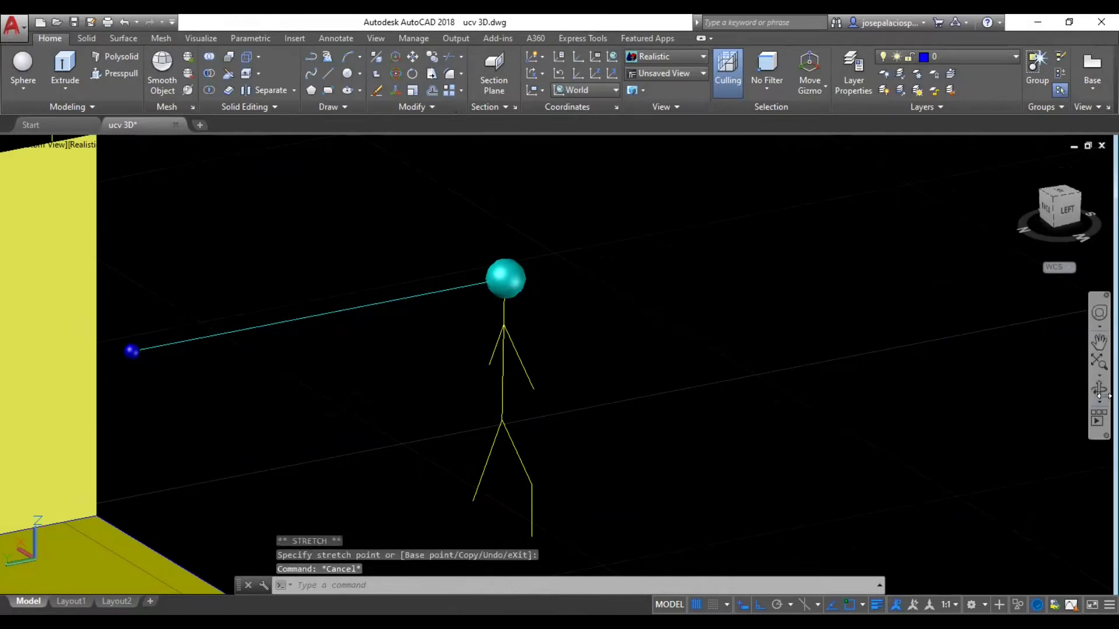
text(l)
key(Return)
click(489, 364)
key(Escape)
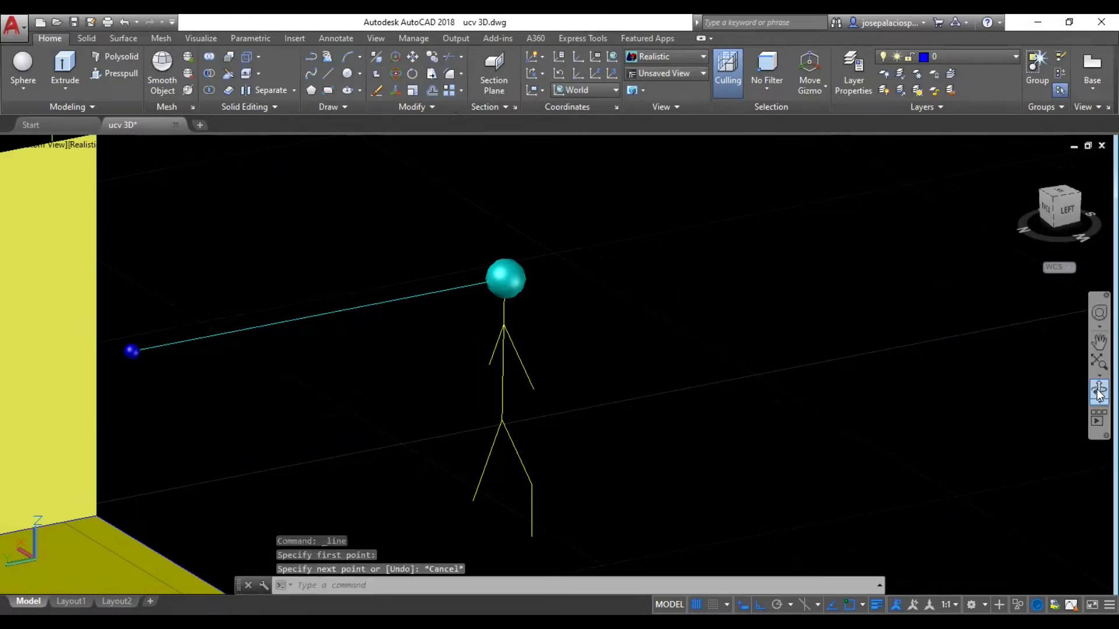
click(1099, 393)
mouse_move(854, 330)
mouse_down()
mouse_move(786, 343)
mouse_move(645, 329)
mouse_move(615, 316)
mouse_move(611, 285)
mouse_move(777, 340)
mouse_move(868, 343)
mouse_move(631, 332)
mouse_move(602, 302)
mouse_move(612, 287)
mouse_move(674, 332)
mouse_move(415, 354)
mouse_up()
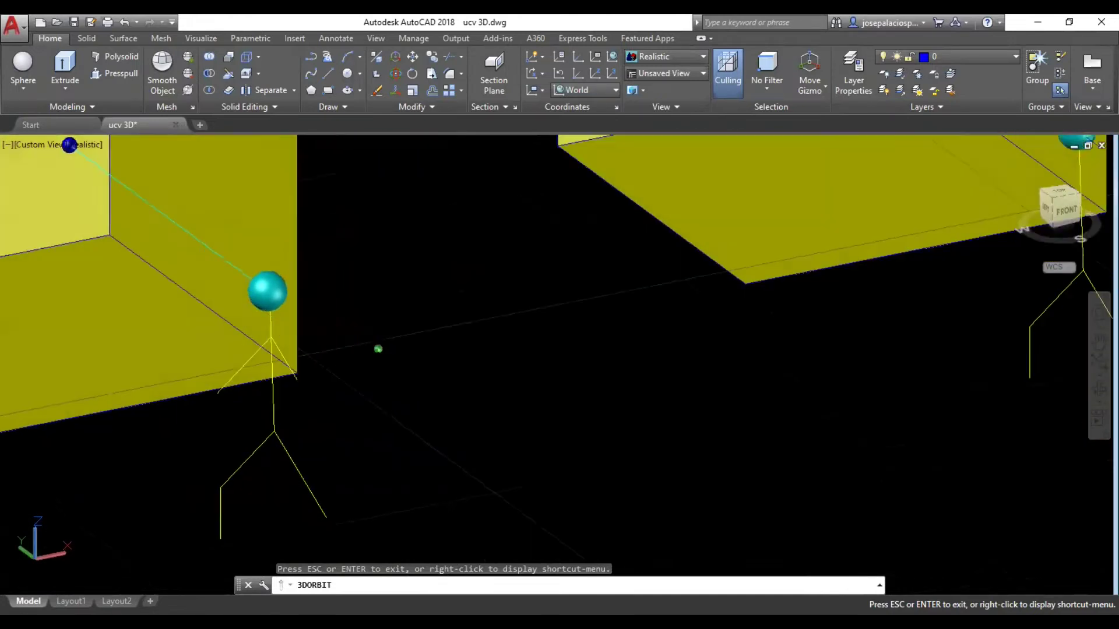
- Pan the scene and drop a vertical line from the blue point toward the floor
right_click(414, 354)
click(443, 361)
mouse_move(443, 298)
mouse_down()
mouse_move(783, 375)
mouse_move(690, 350)
mouse_move(685, 333)
mouse_move(674, 354)
mouse_up()
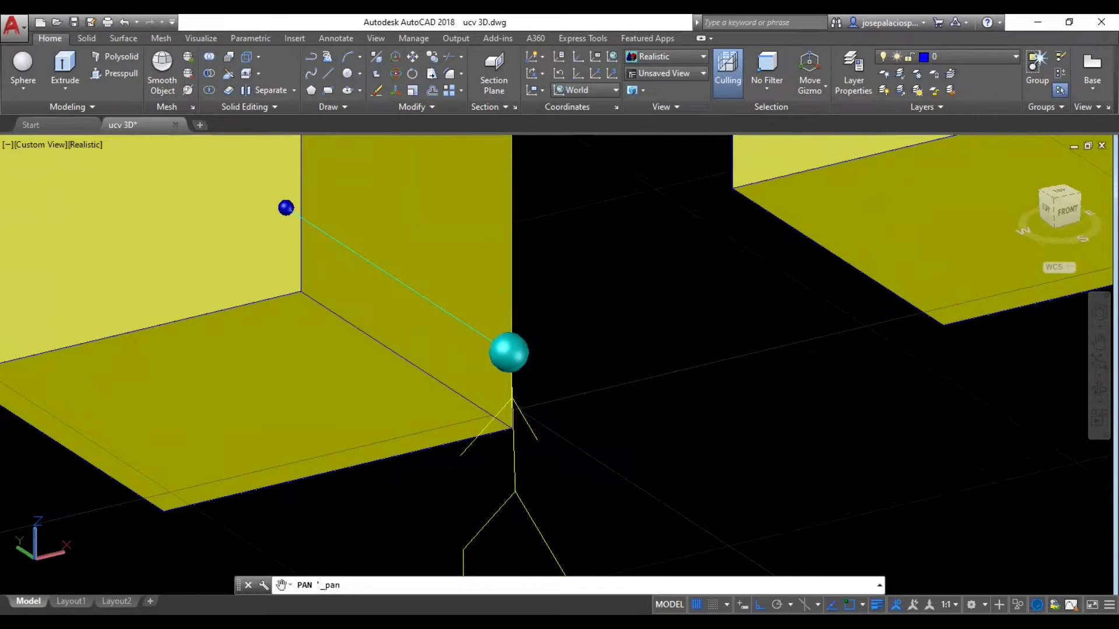
key(Escape)
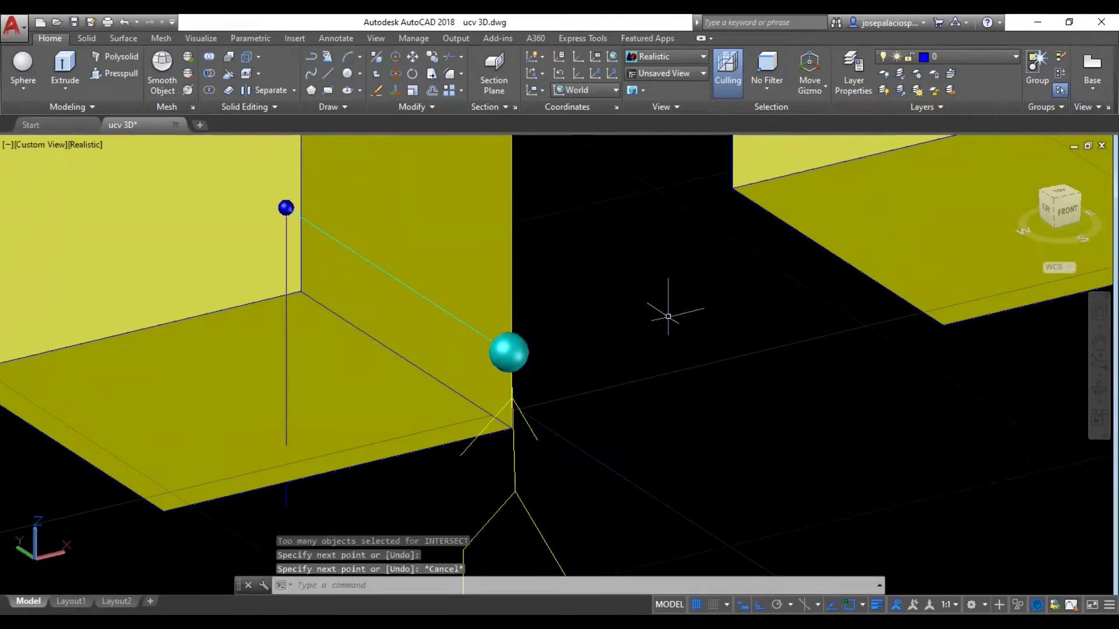
- Pan to centre the wall corner and orbit to a higher angled view
right_click(583, 252)
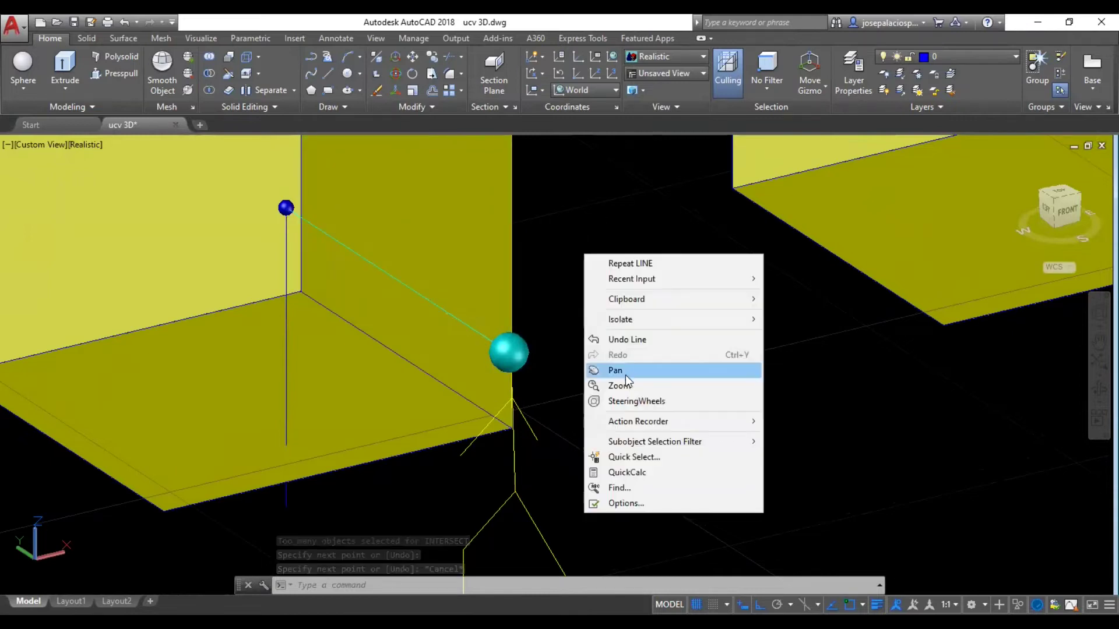
click(612, 369)
drag(610, 354, 632, 267)
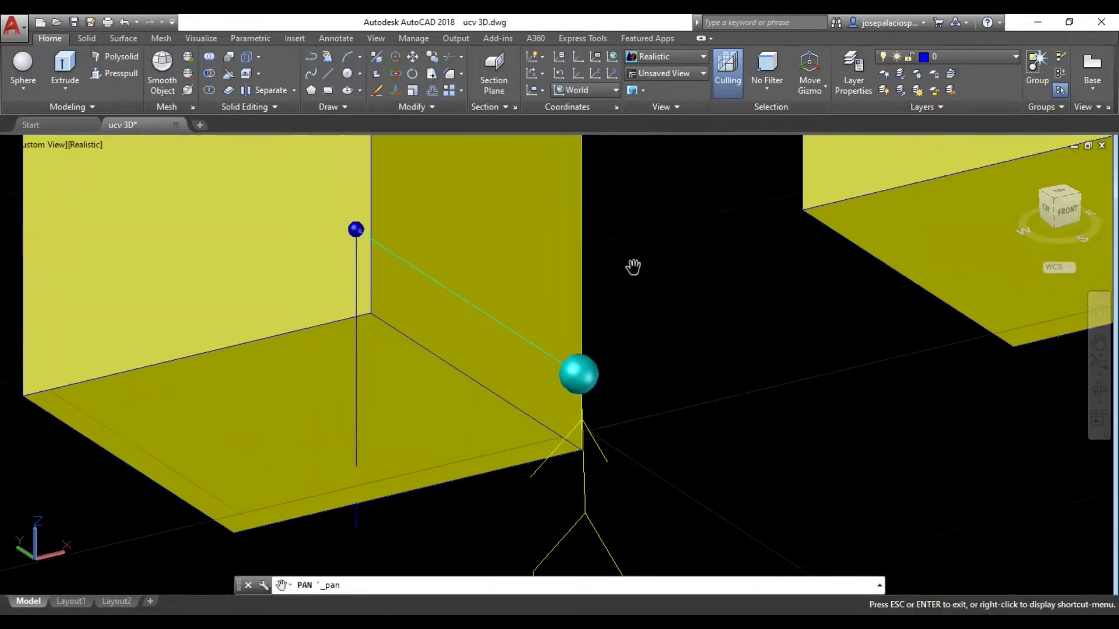
right_click(623, 214)
click(824, 267)
drag(714, 274, 715, 287)
- Select the cyan sight line and vertical line, then clear the selection
key(Escape)
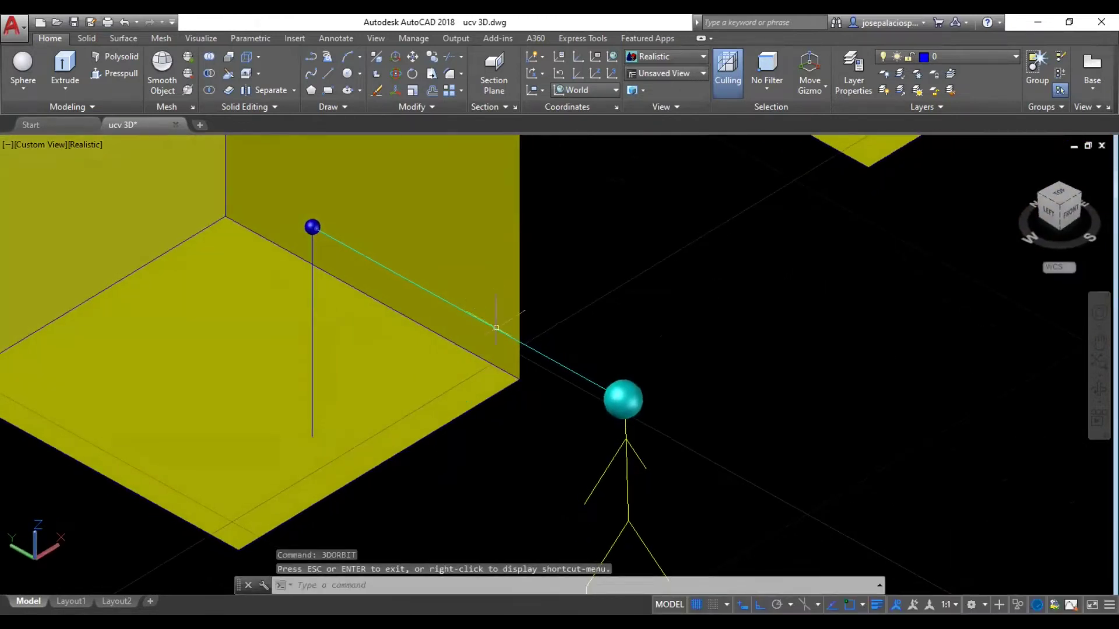
click(548, 356)
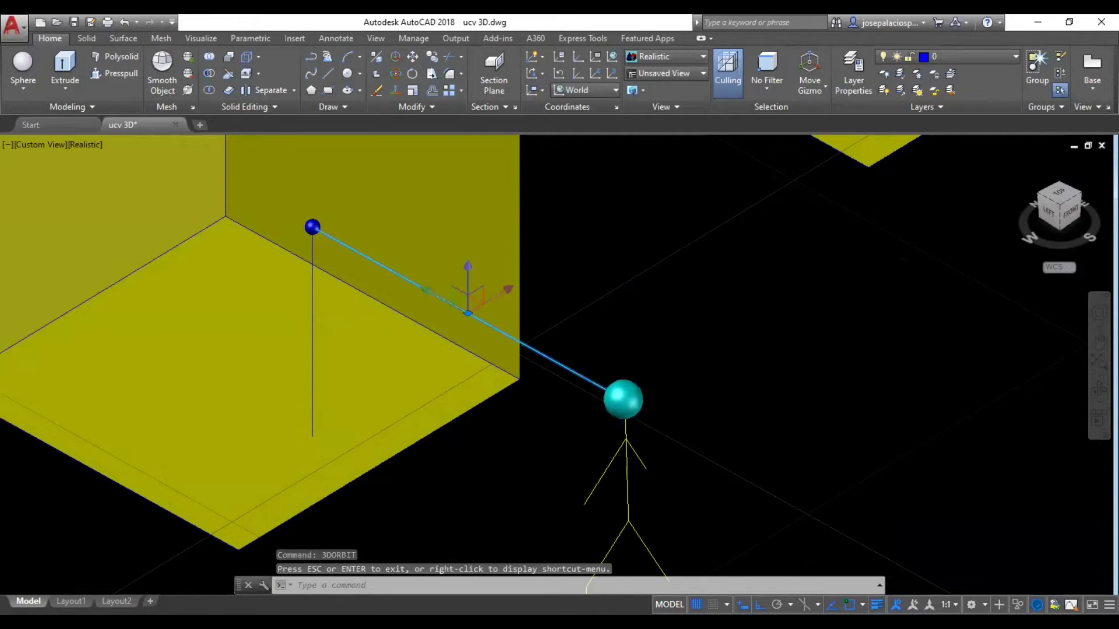
click(312, 288)
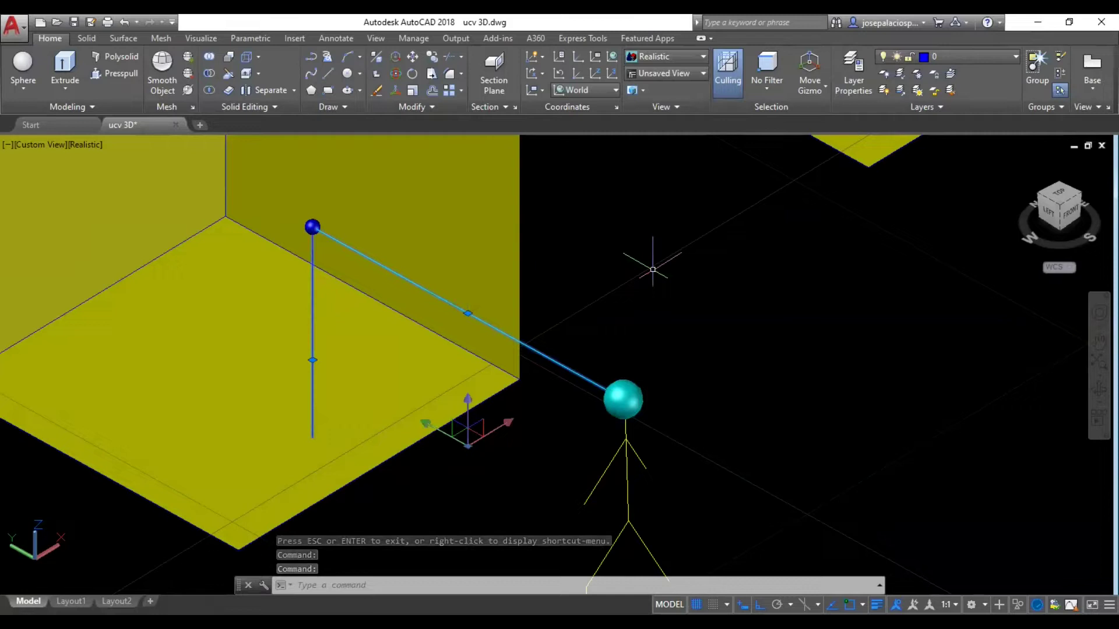
right_click(600, 254)
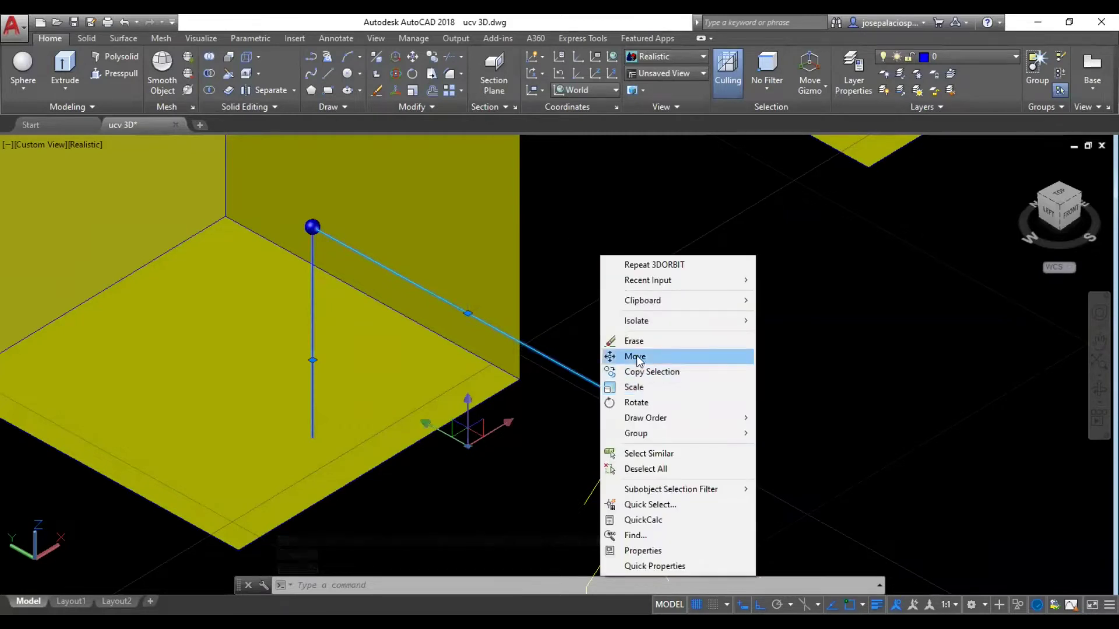
click(599, 254)
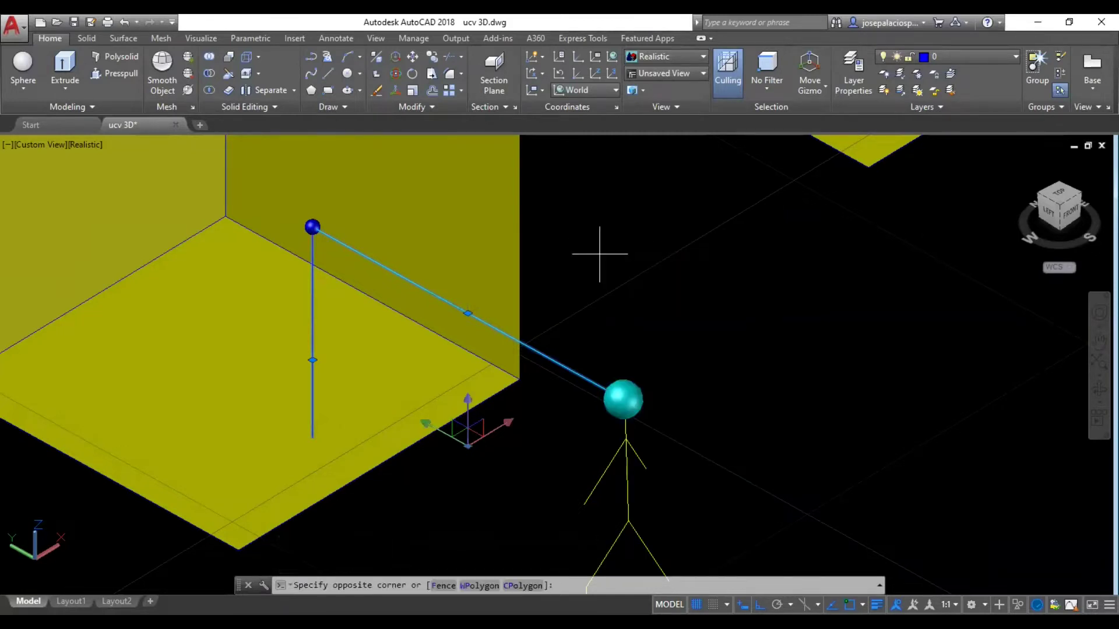
right_click(581, 218)
key(Escape)
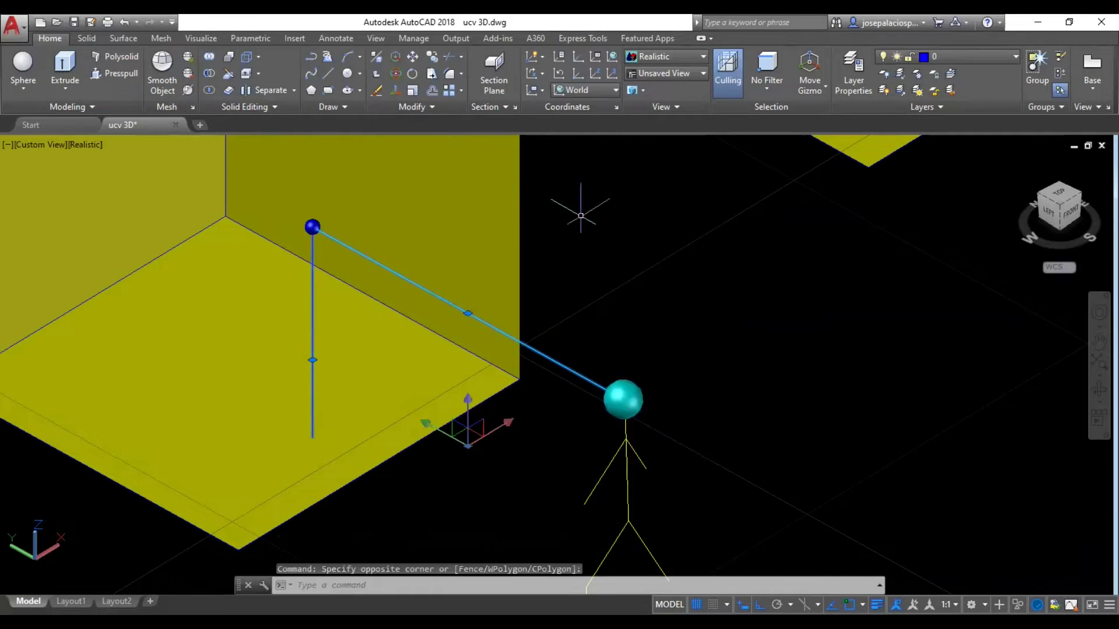
key(Escape)
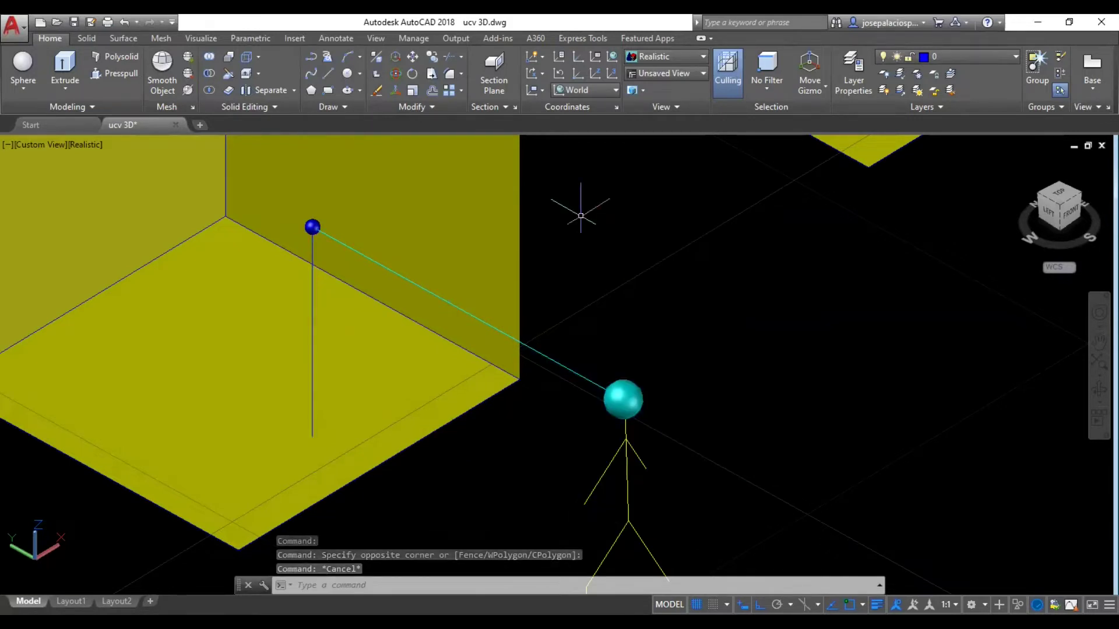
- Pan the view with PAN to centre the wall corner
click(594, 380)
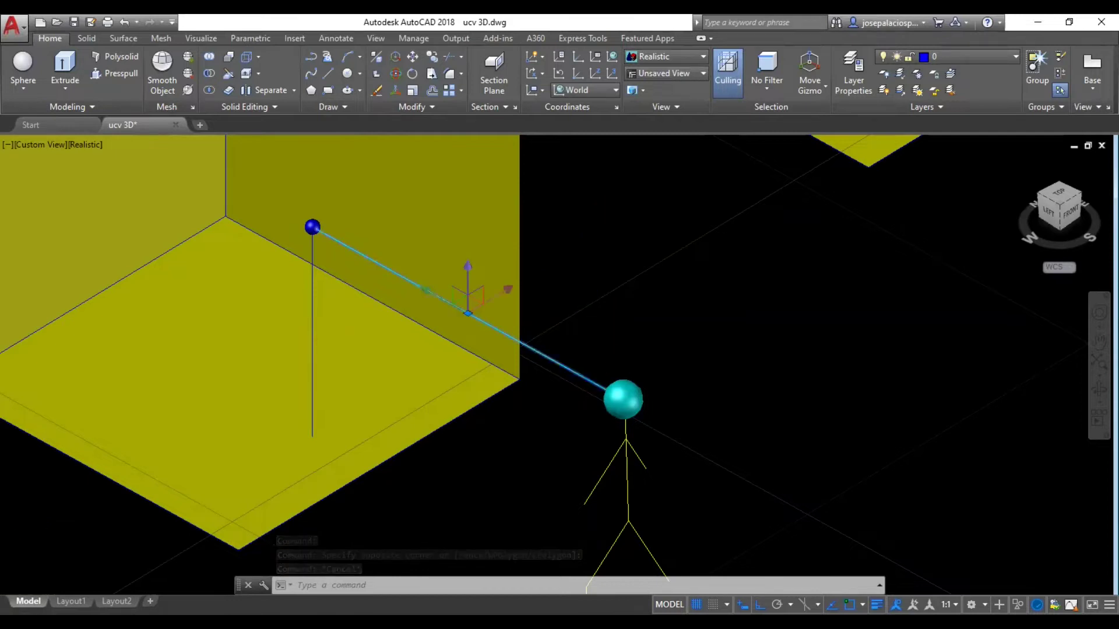
key(Escape)
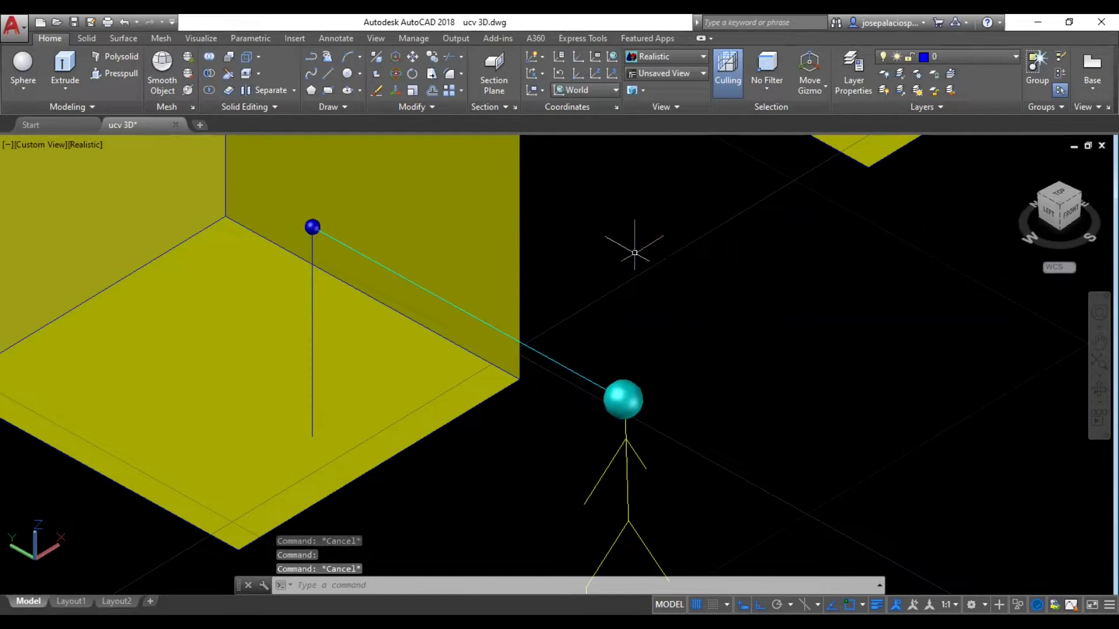
text(pan)
key(Return)
mouse_move(656, 367)
mouse_down()
mouse_move(684, 257)
mouse_move(697, 317)
mouse_move(758, 347)
mouse_move(782, 310)
mouse_move(809, 345)
mouse_move(820, 401)
mouse_move(886, 427)
mouse_move(873, 415)
mouse_up()
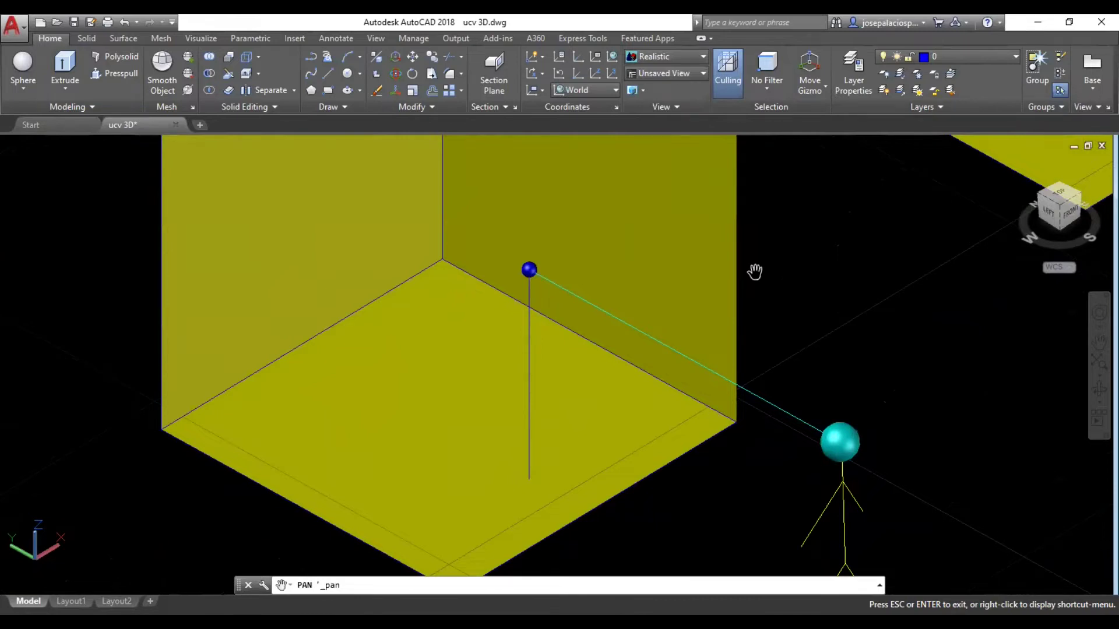
key(Escape)
- Grab the sight line's end at the blue point, toggle ortho, and cancel the stretch
click(530, 272)
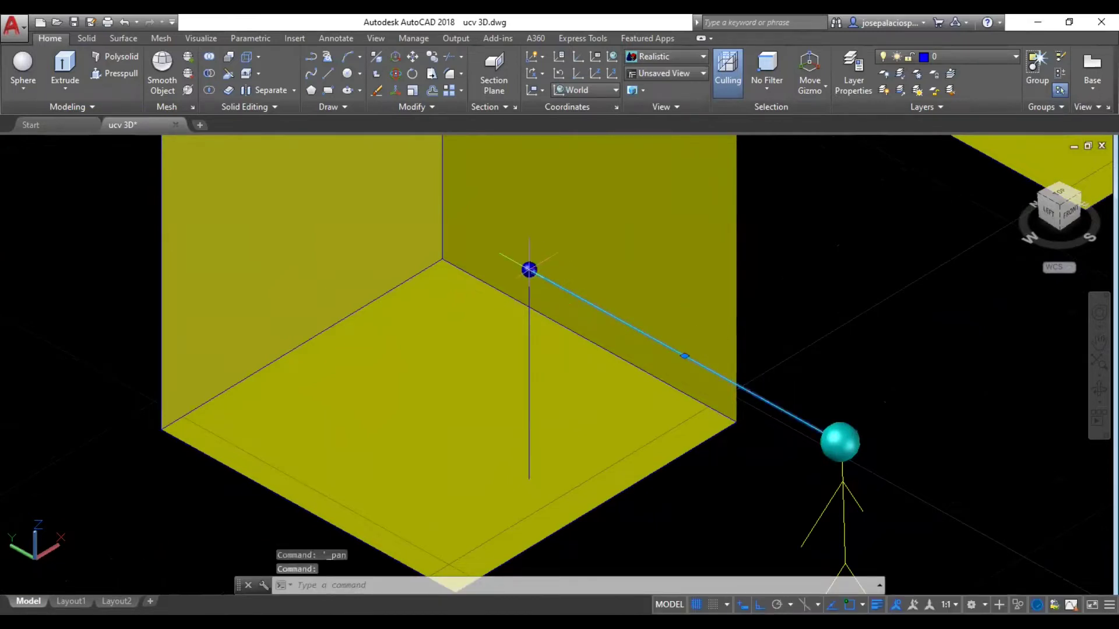
click(529, 270)
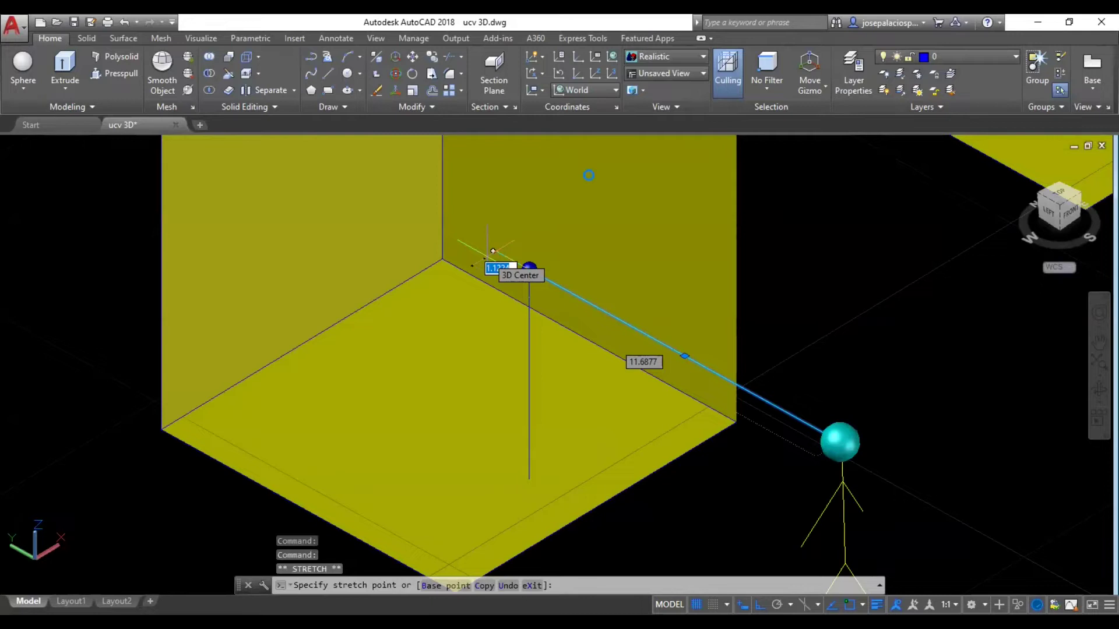
key(F8)
key(F8)
key(Escape)
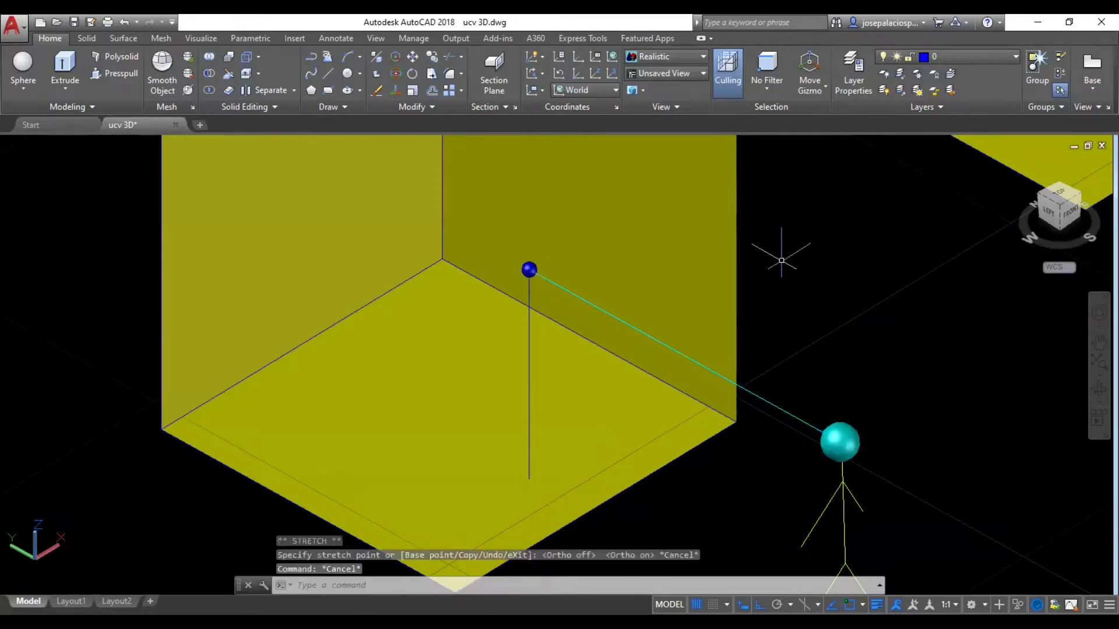
click(255, 257)
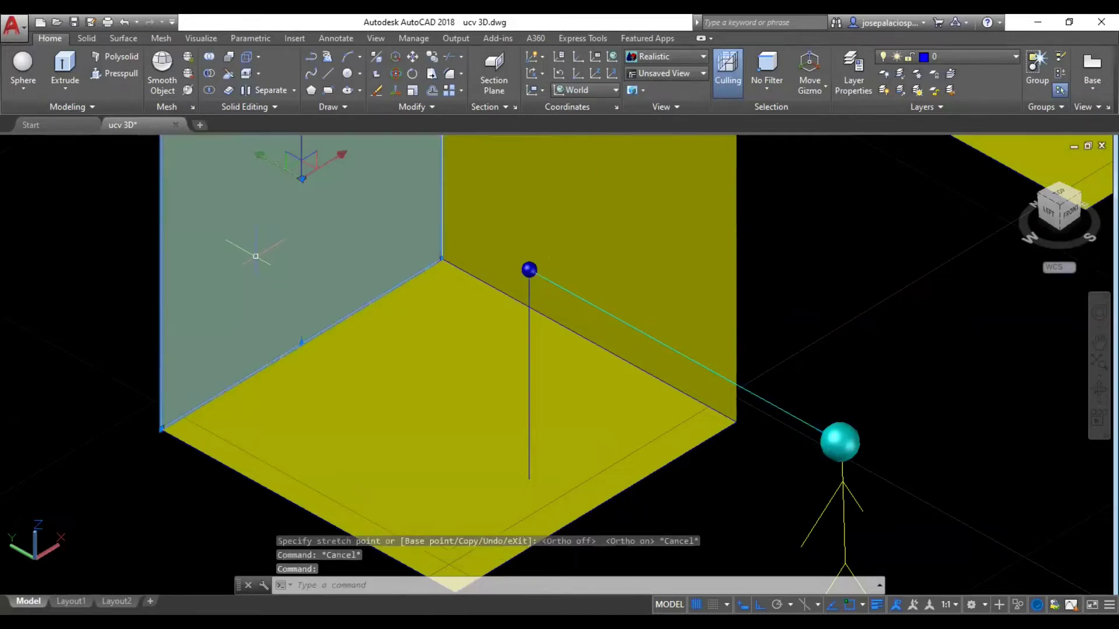
key(Escape)
- Zoom out and pan to fit the whole wall corner, sphere and figure
right_click(781, 244)
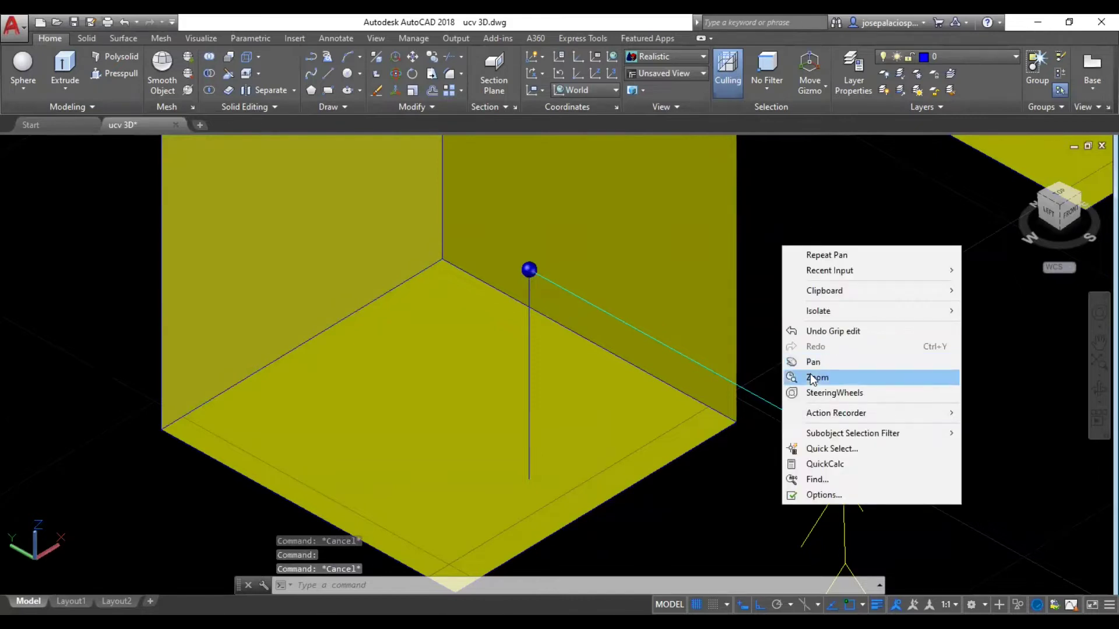
click(813, 377)
drag(813, 379, 770, 387)
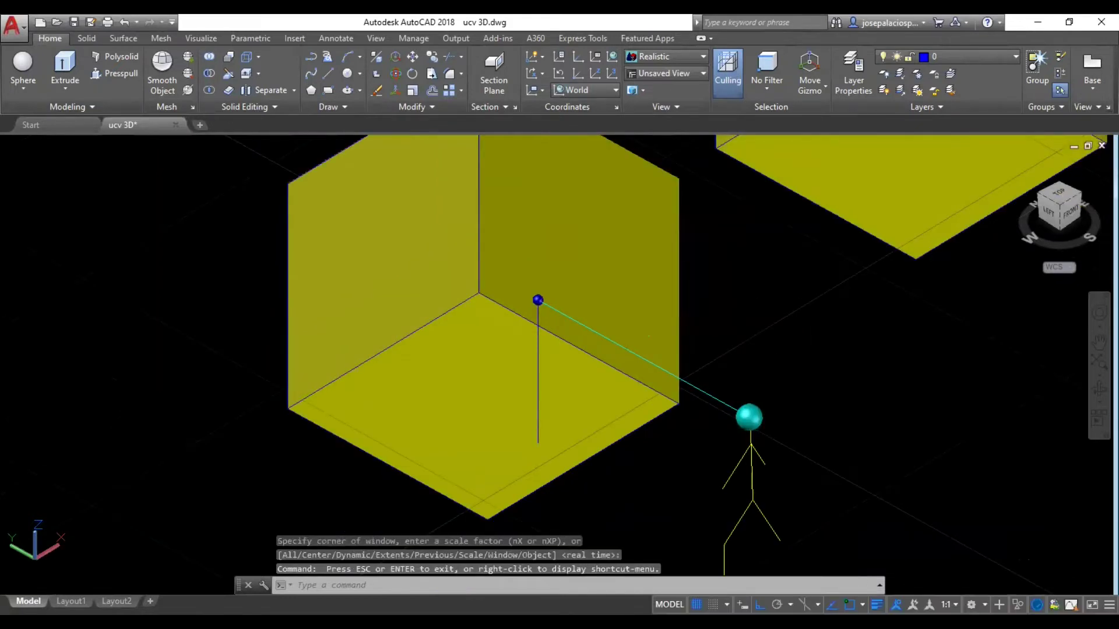
right_click(731, 254)
click(774, 370)
drag(761, 317, 826, 327)
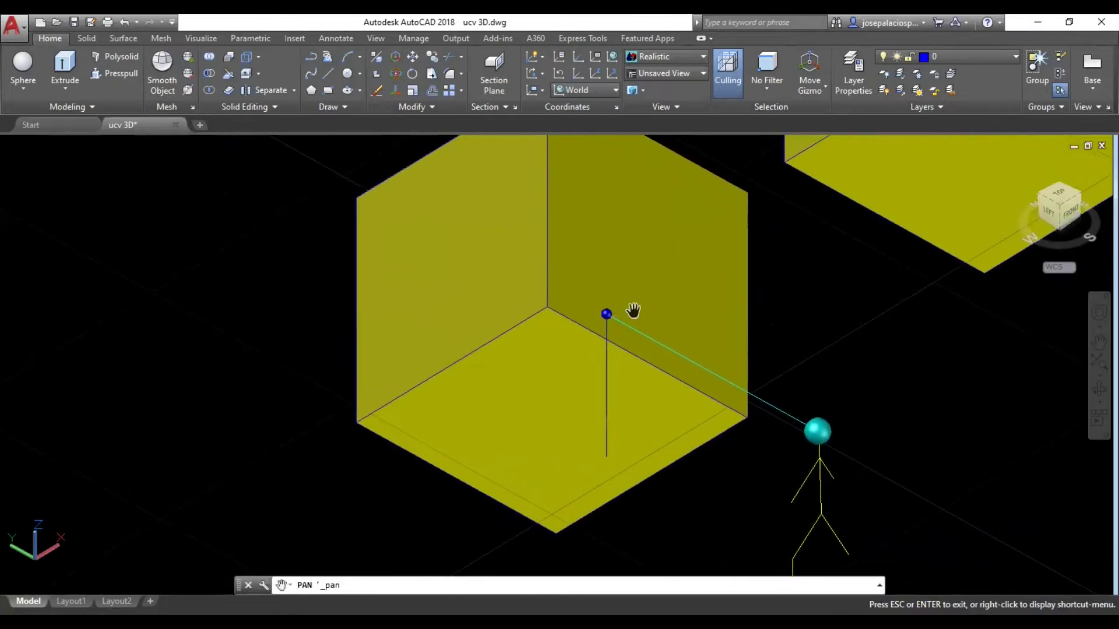
- Delete the vertical line below the blue point and clear any selection
key(Escape)
click(606, 430)
key(Delete)
key(Escape)
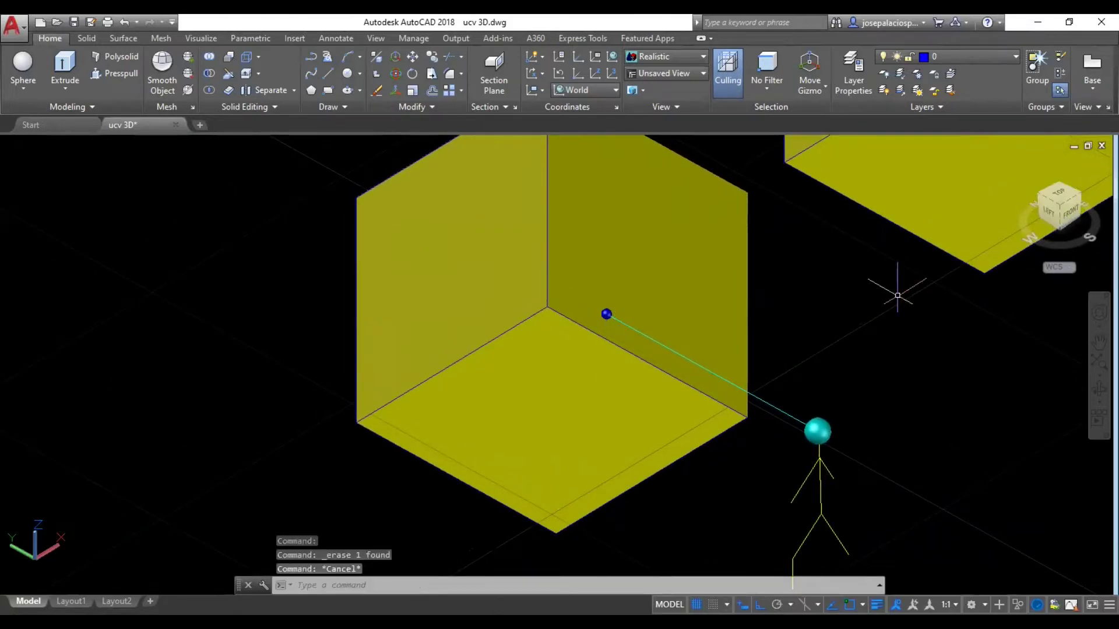
key(Escape)
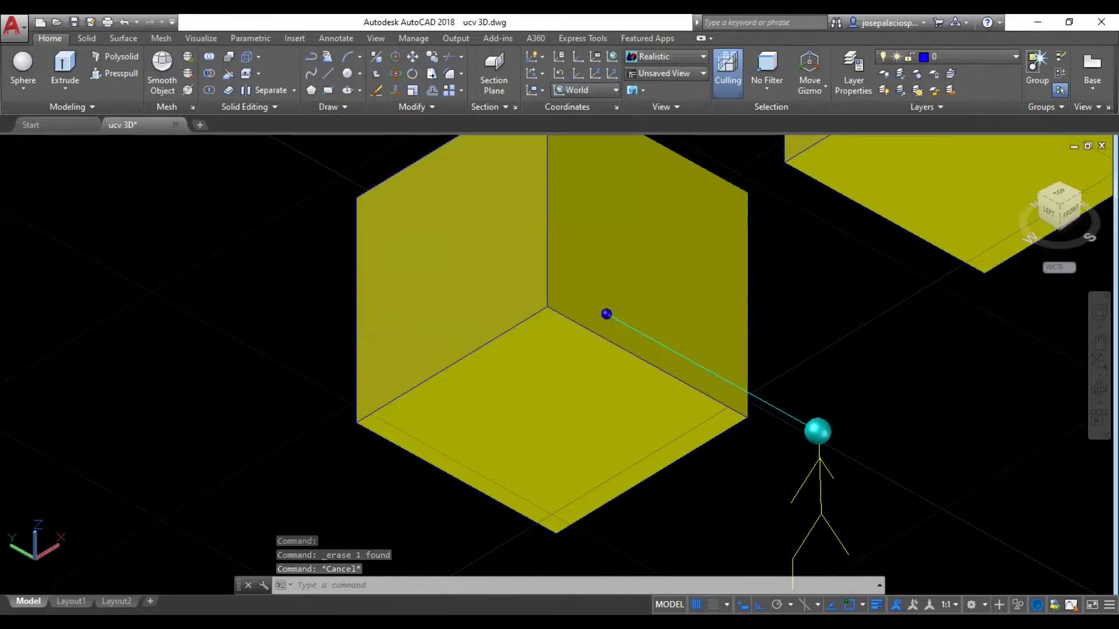
key(Escape)
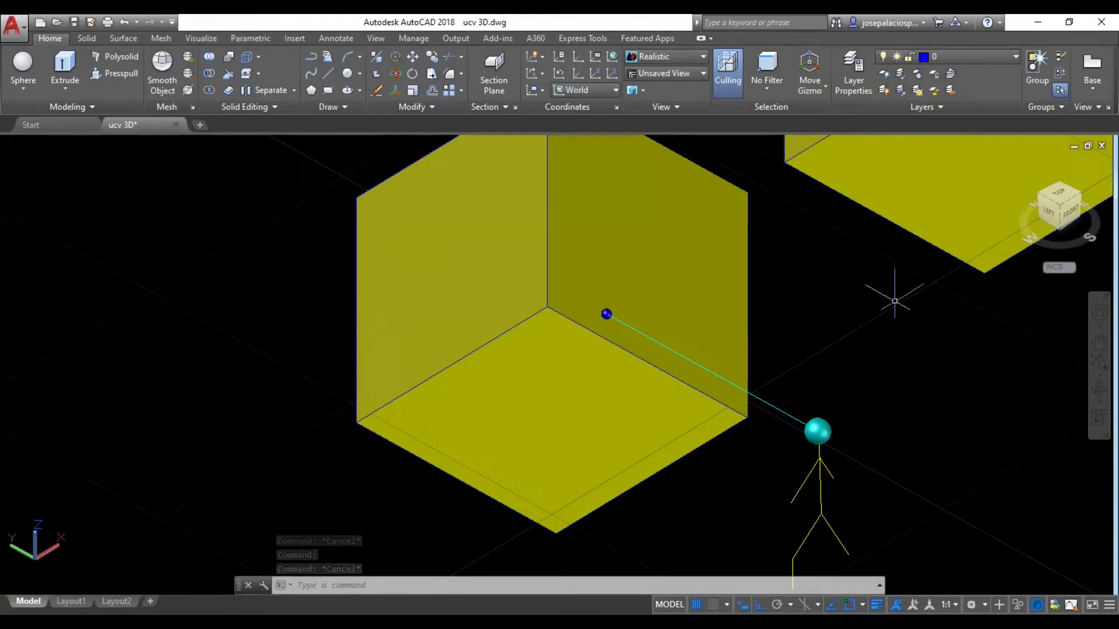
click(341, 207)
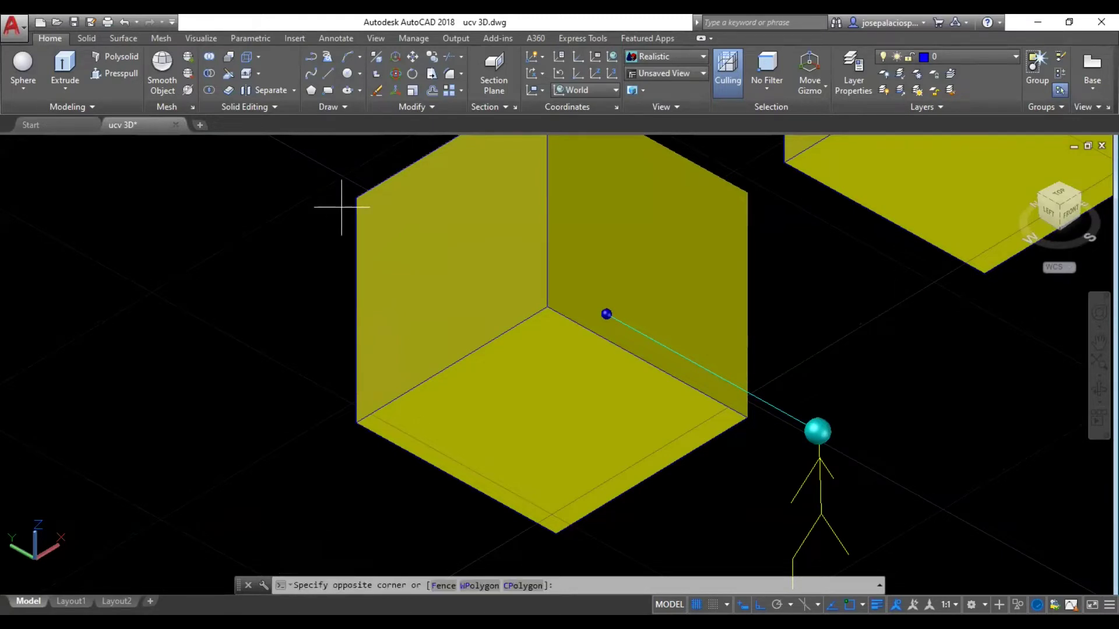
ctrl+click(402, 227)
key(Escape)
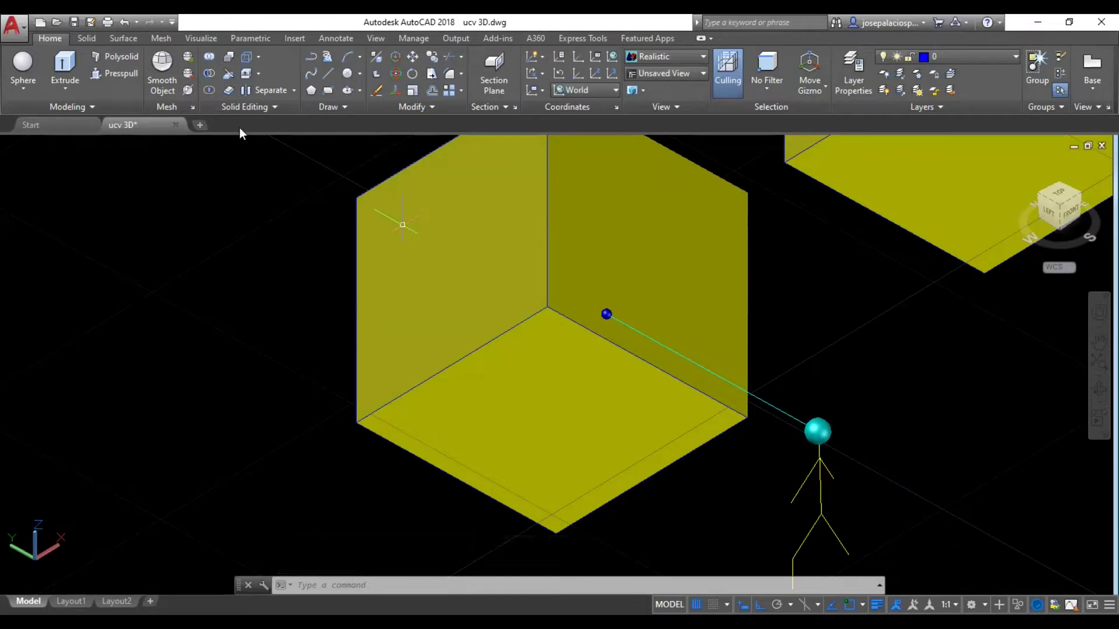
- Start and cancel a linear dimension, then begin the Line command
click(339, 39)
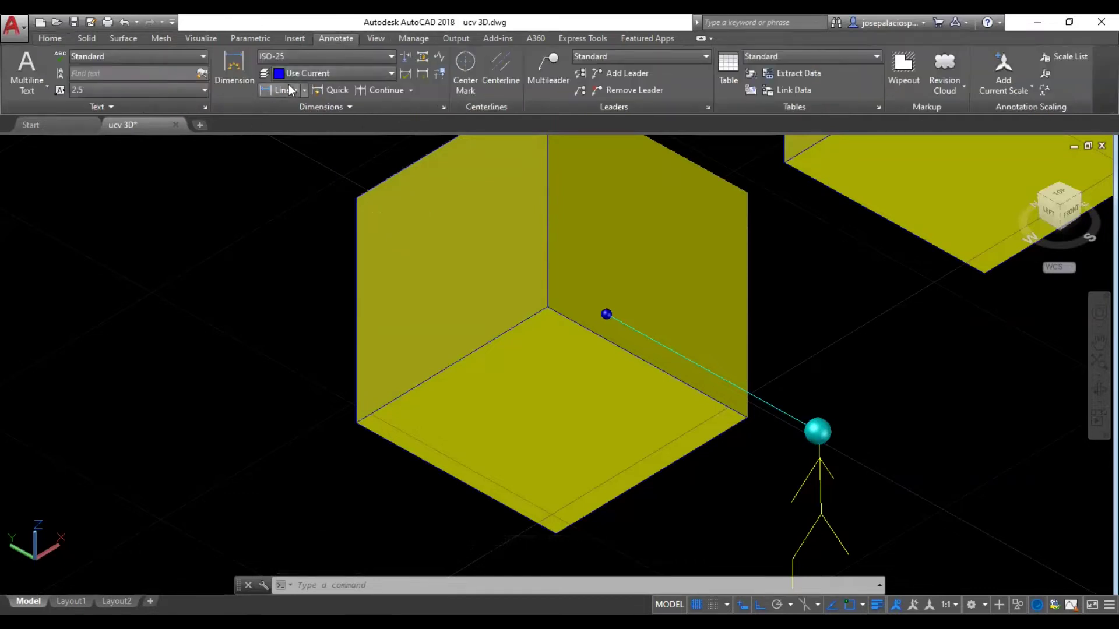
click(283, 90)
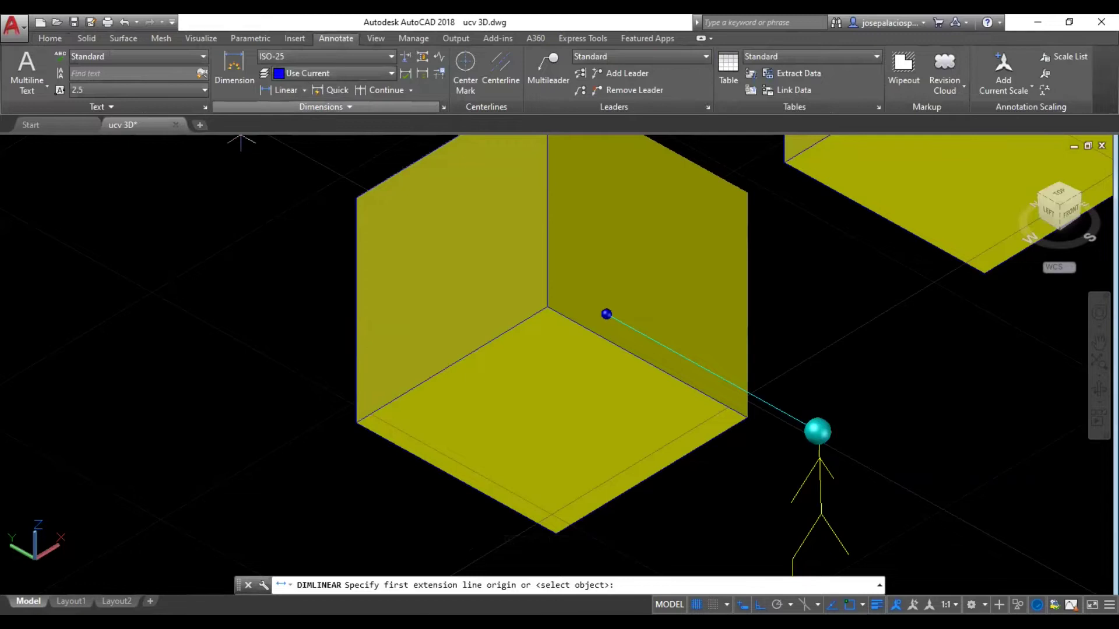
key(Escape)
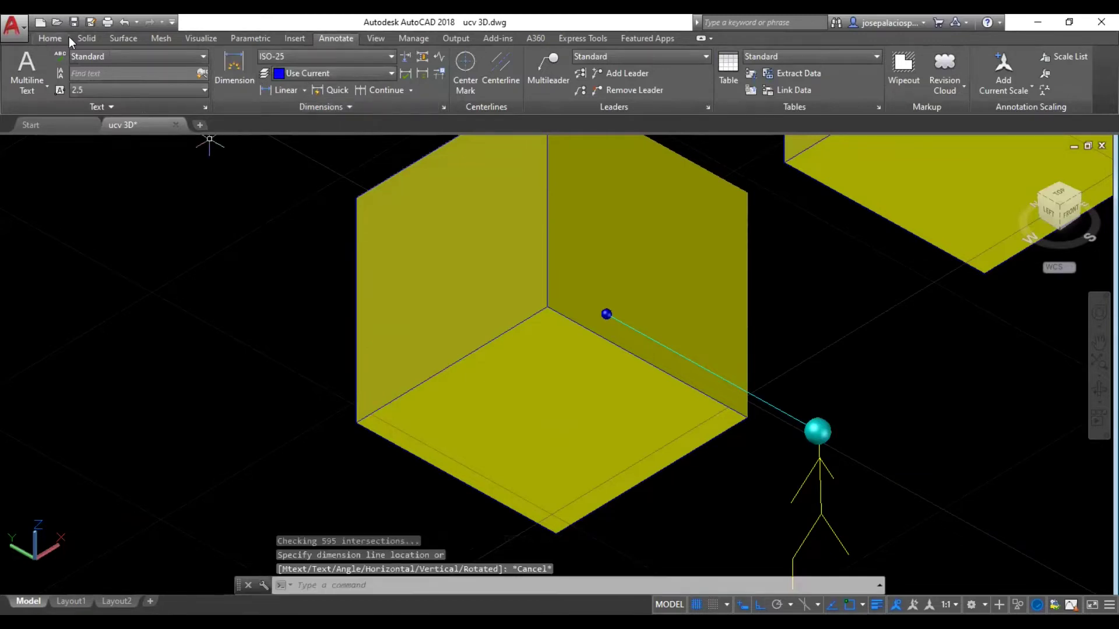
click(50, 38)
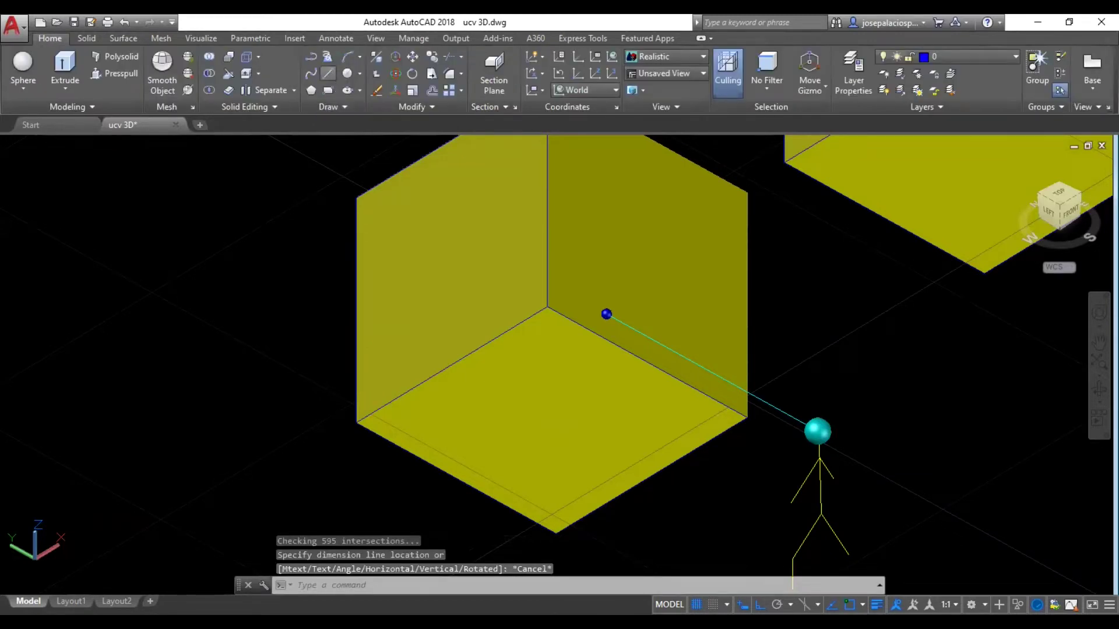
click(328, 73)
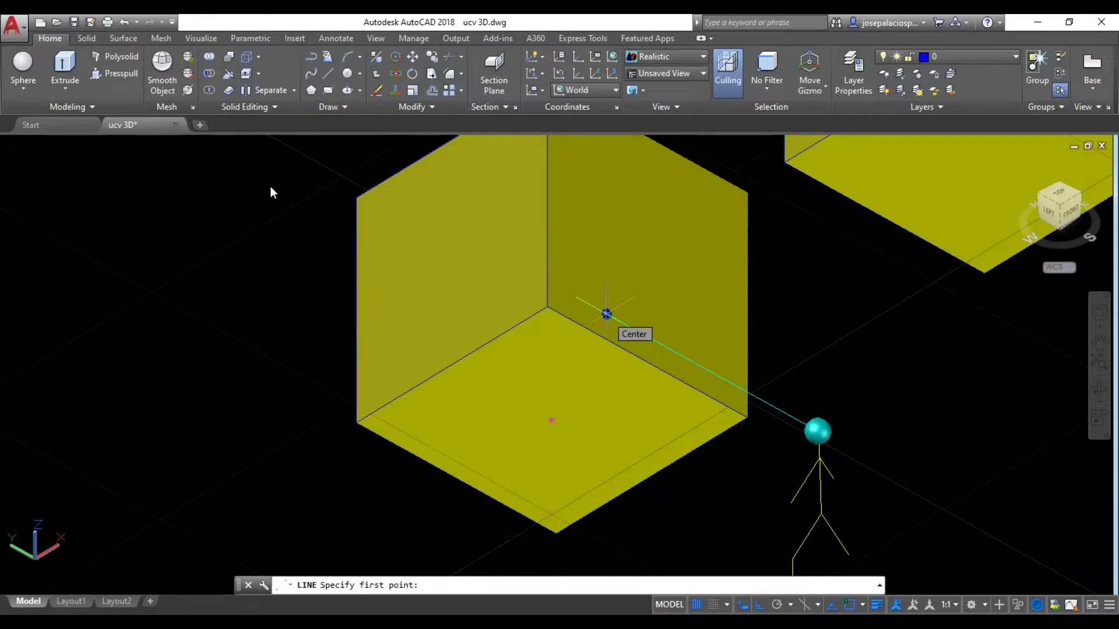
- Draw an 8-unit line from the small sphere's centre up-left across the wall
click(606, 314)
text(8)
key(Return)
key(Escape)
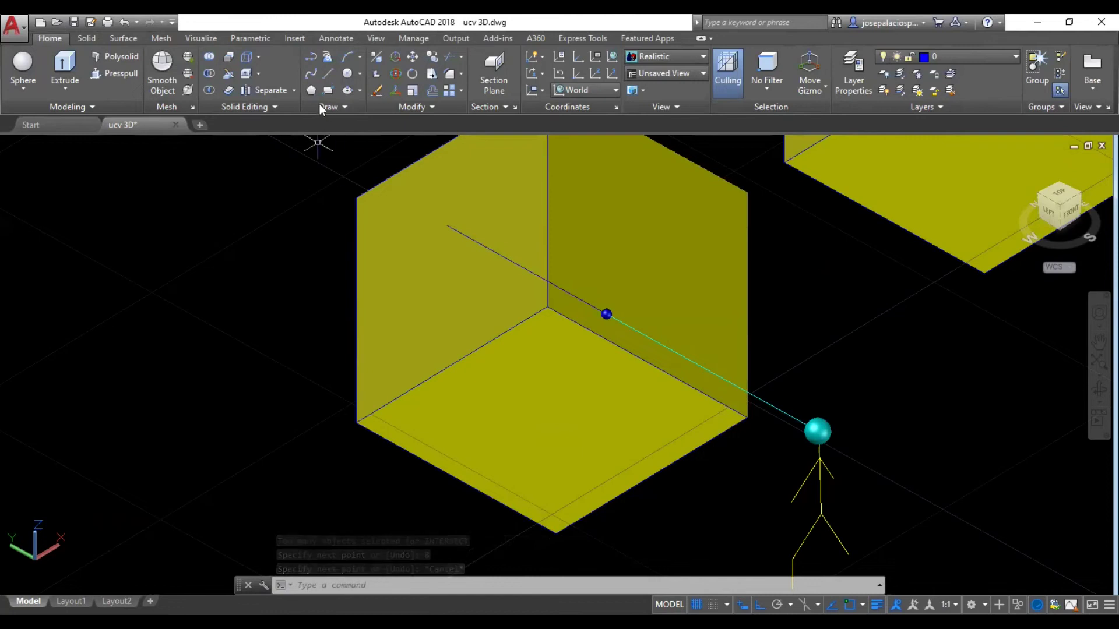
- Start a circle at the line's end, then abandon it twice
click(359, 73)
click(354, 102)
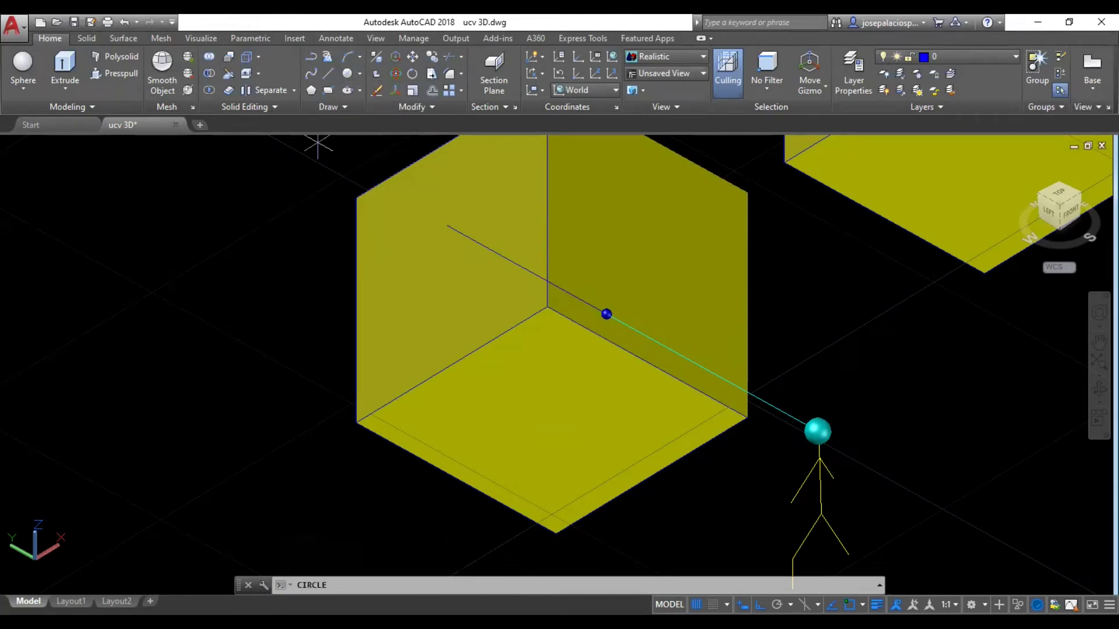
click(449, 227)
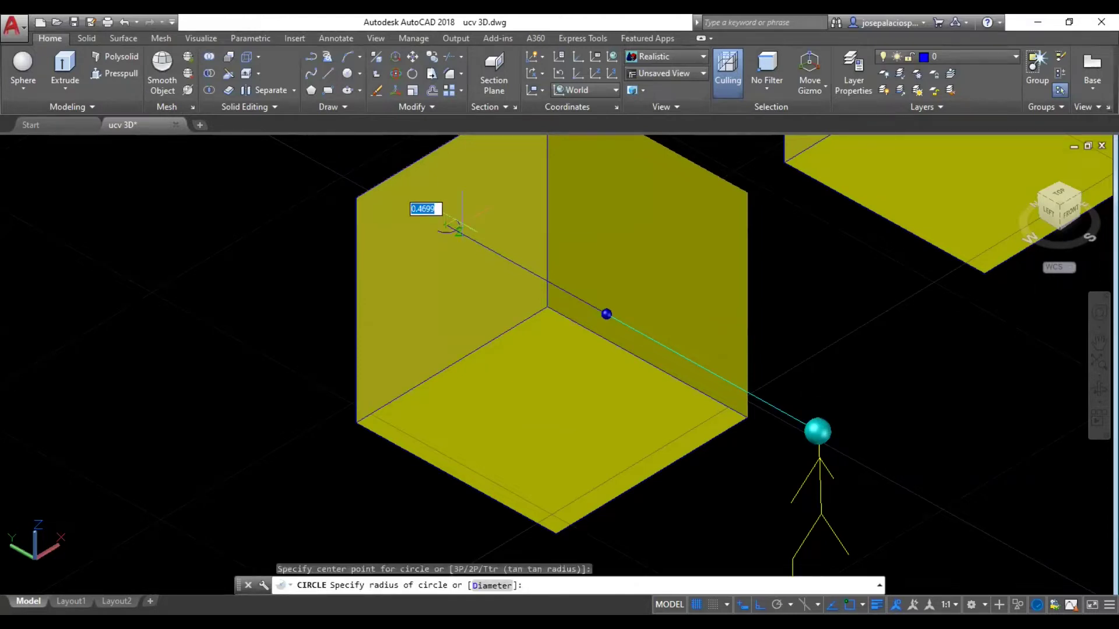
key(Escape)
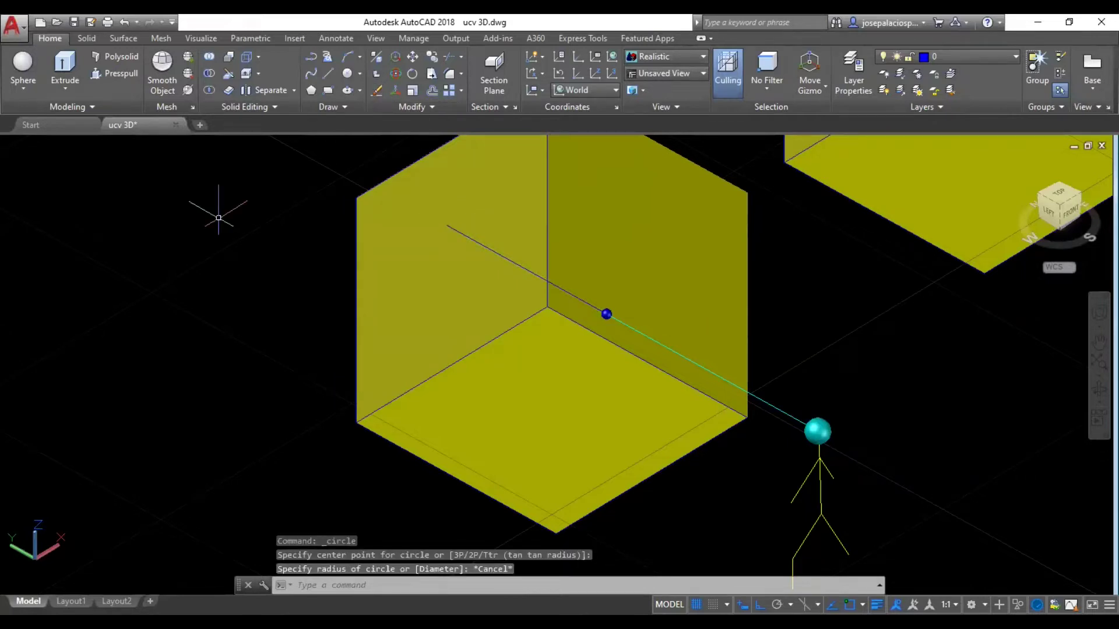
key(Return)
key(Escape)
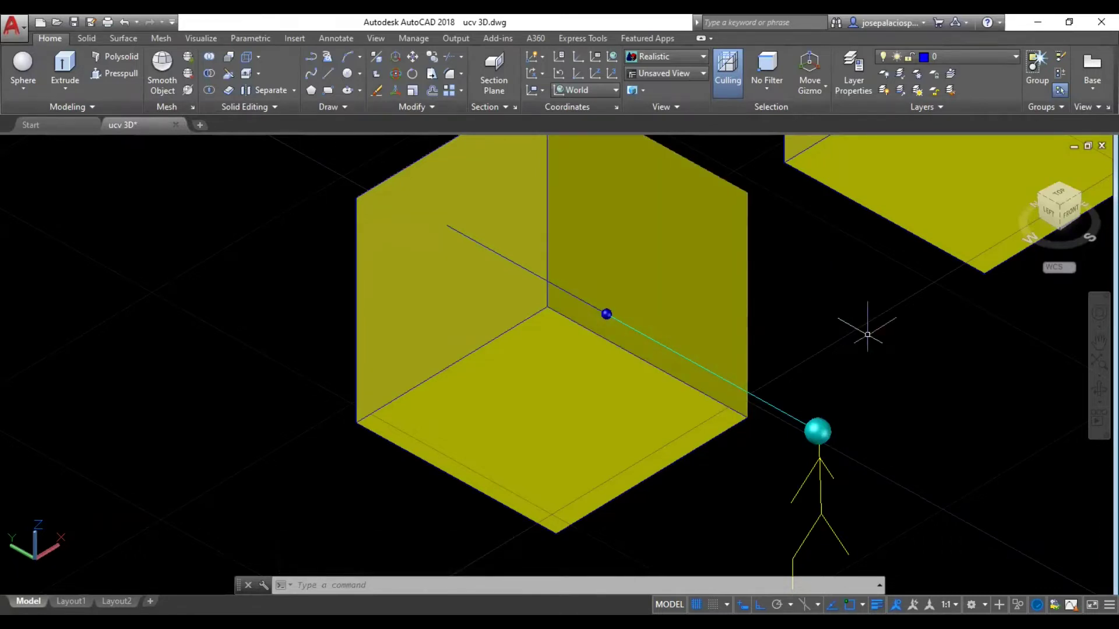
click(501, 74)
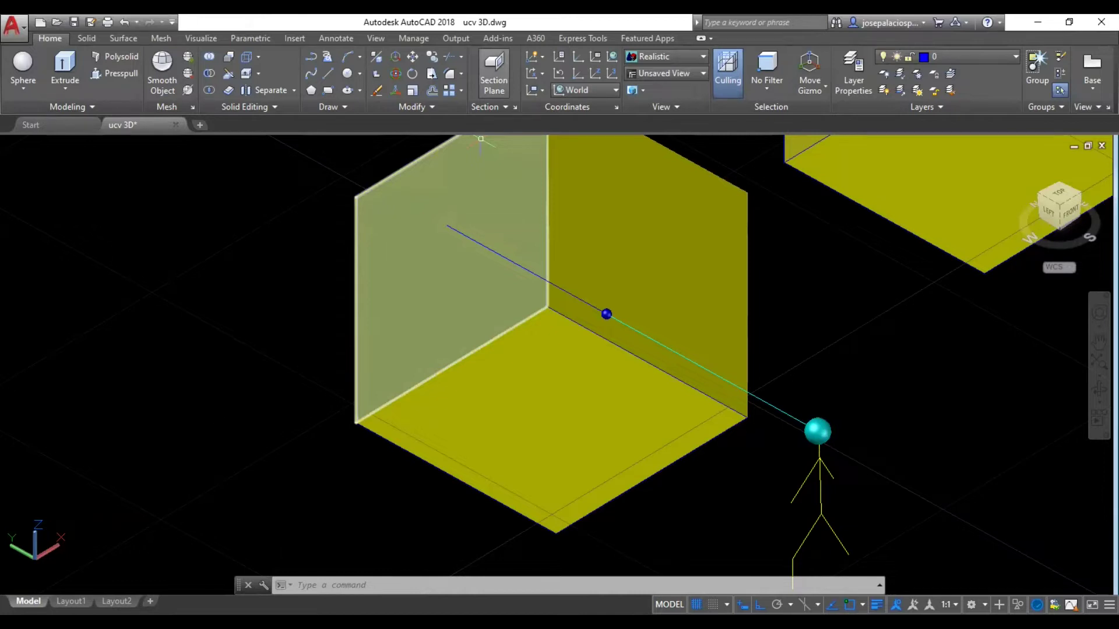
- Orbit slightly, then repeatedly select and deselect the yellow box's left wall face
key(Escape)
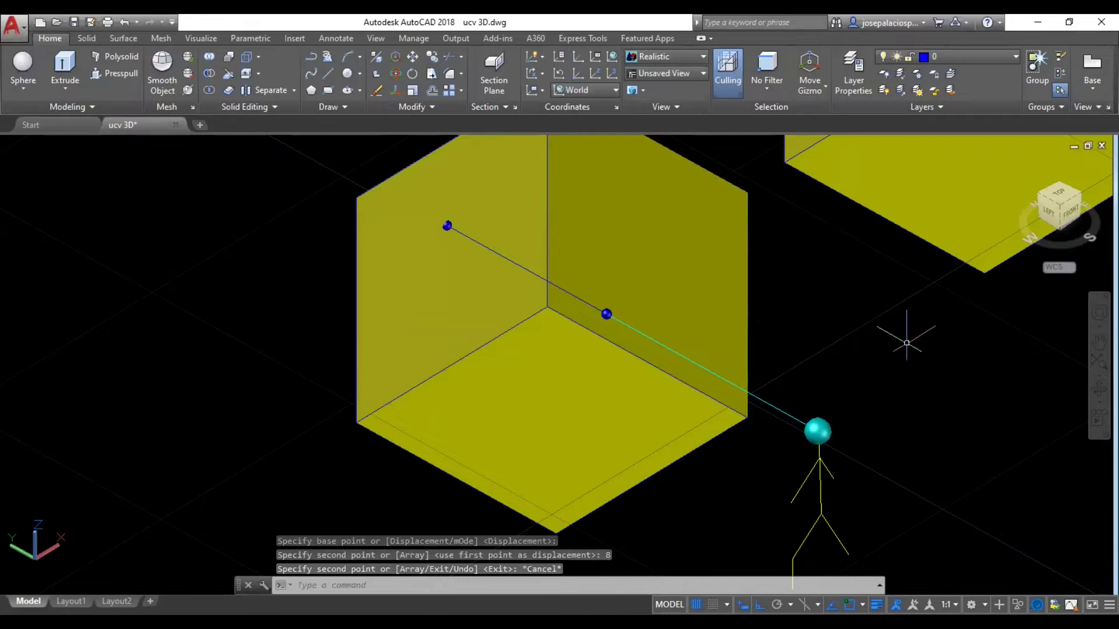
mouse_move(839, 412)
shift+middle_down()
mouse_move(809, 377)
mouse_move(842, 367)
mouse_move(849, 372)
mouse_move(746, 387)
mouse_move(671, 368)
mouse_move(841, 375)
mouse_move(807, 383)
mouse_move(839, 395)
shift+middle_up()
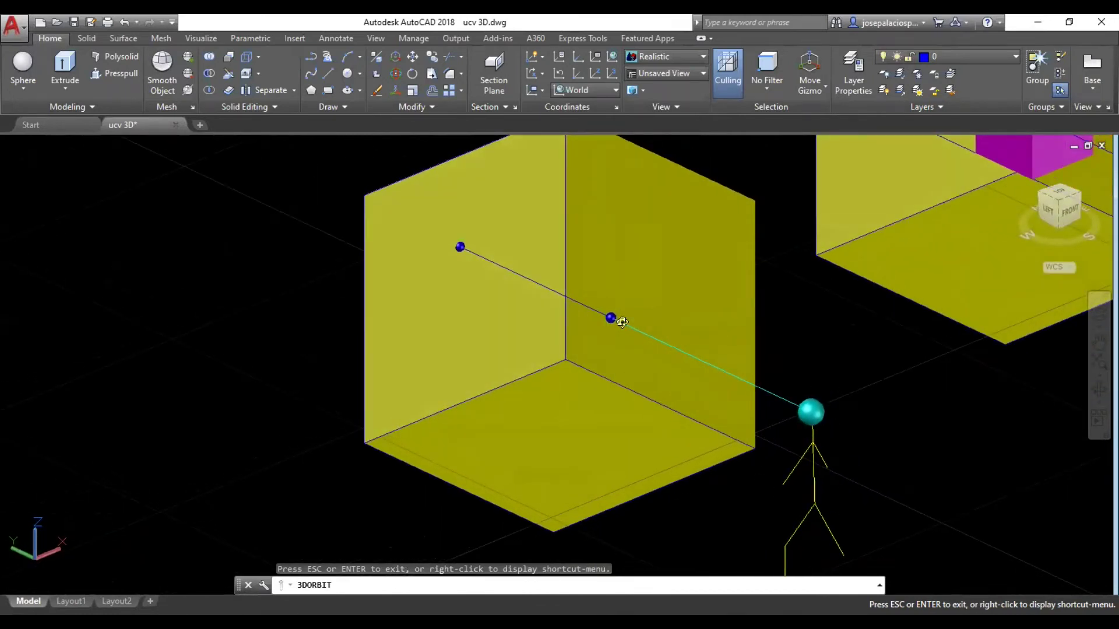
key(Escape)
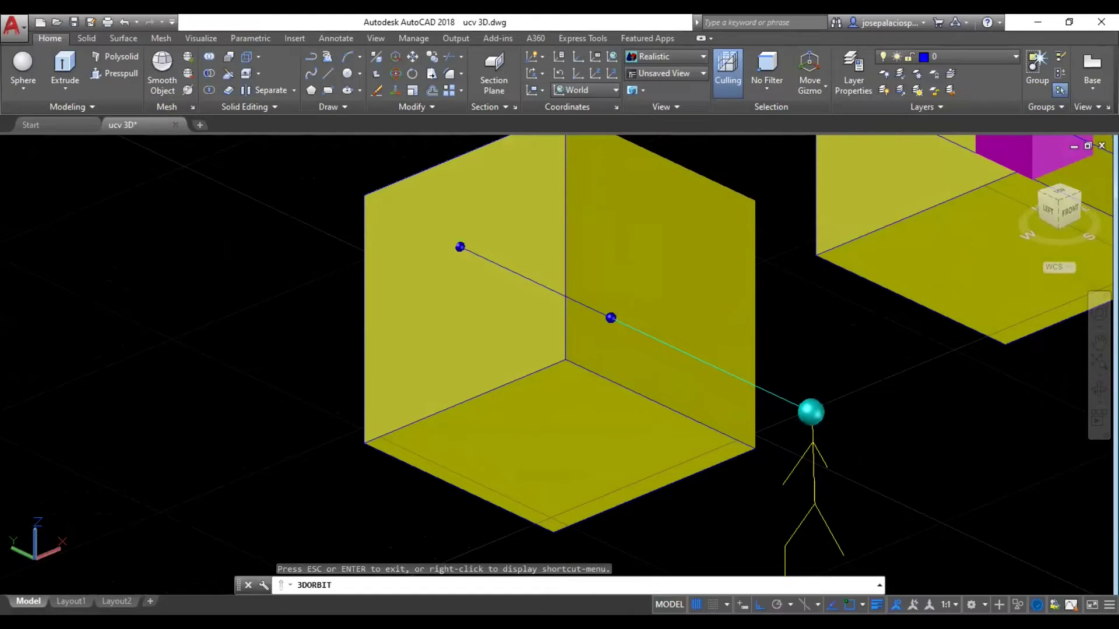
click(432, 285)
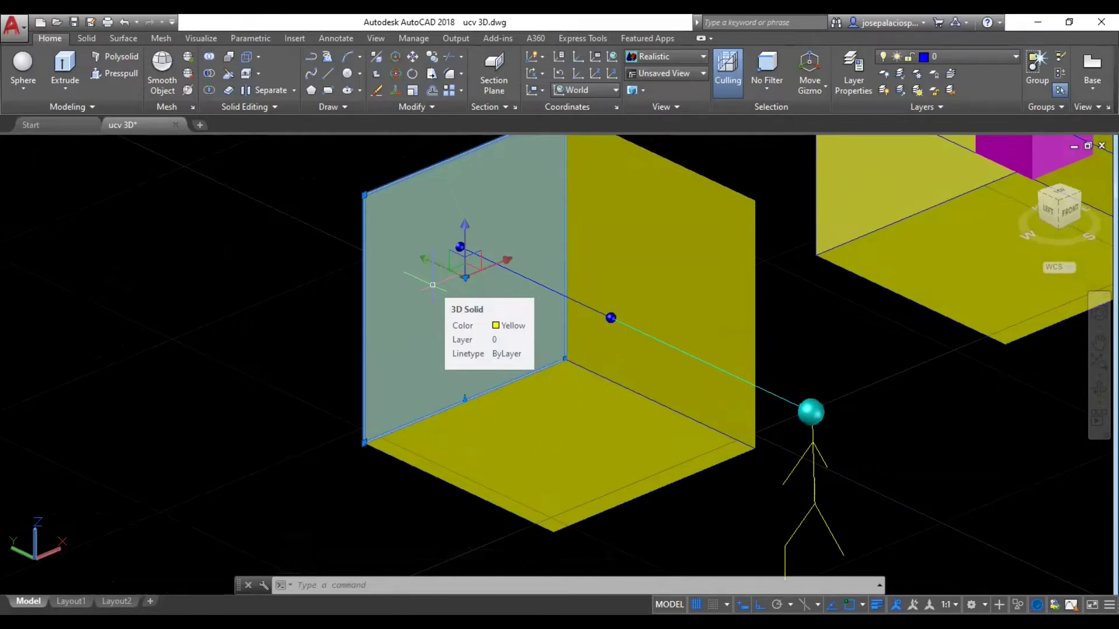
key(Escape)
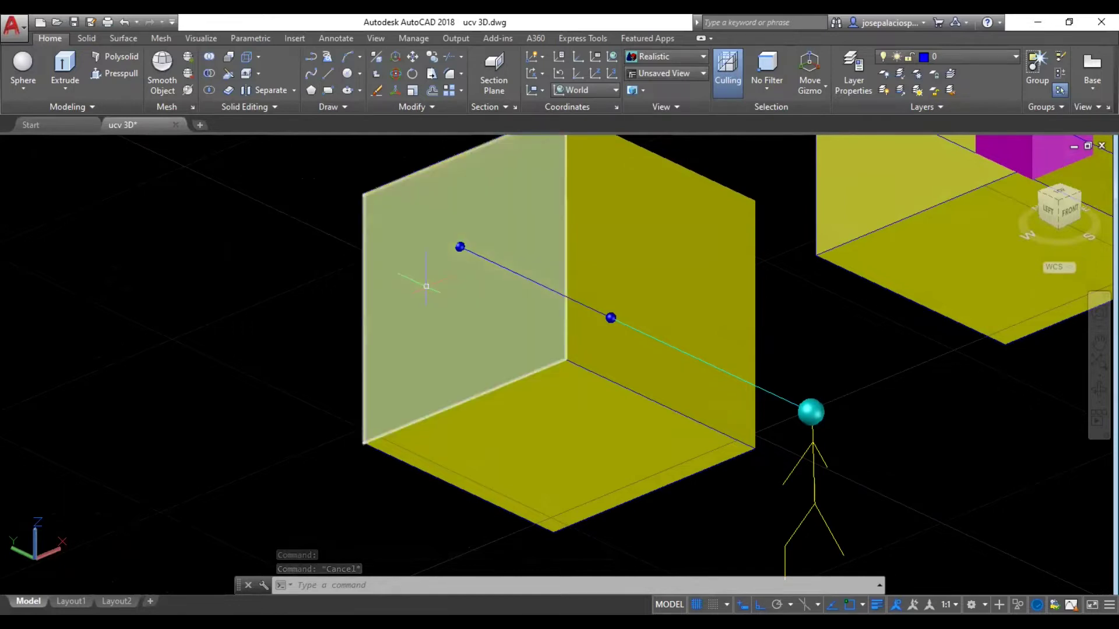
ctrl+click(433, 285)
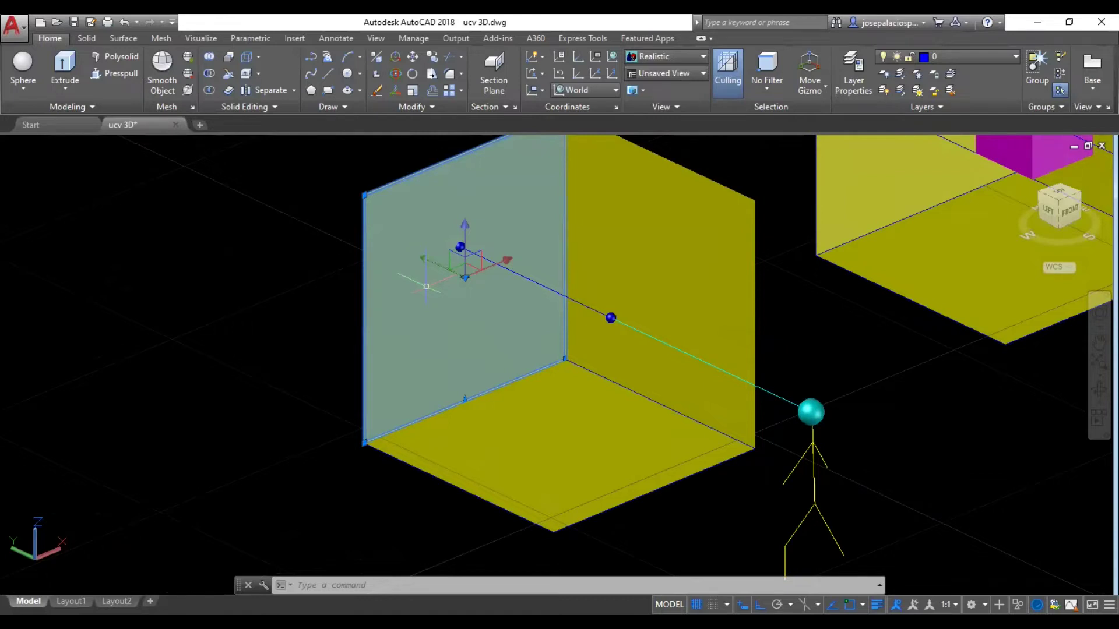
key(Escape)
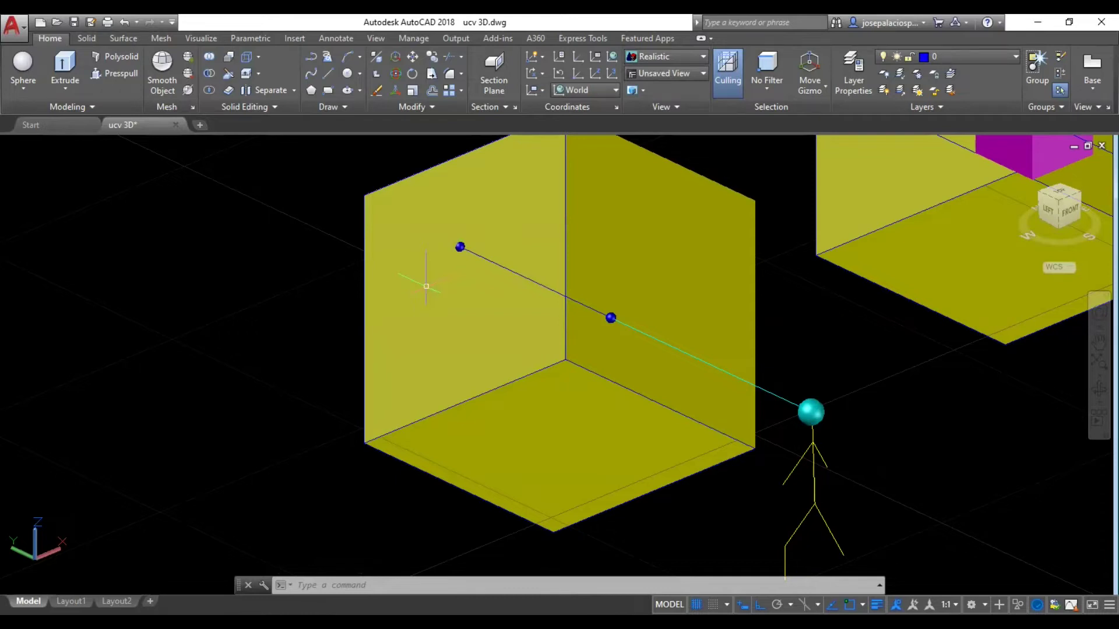
ctrl+click(426, 286)
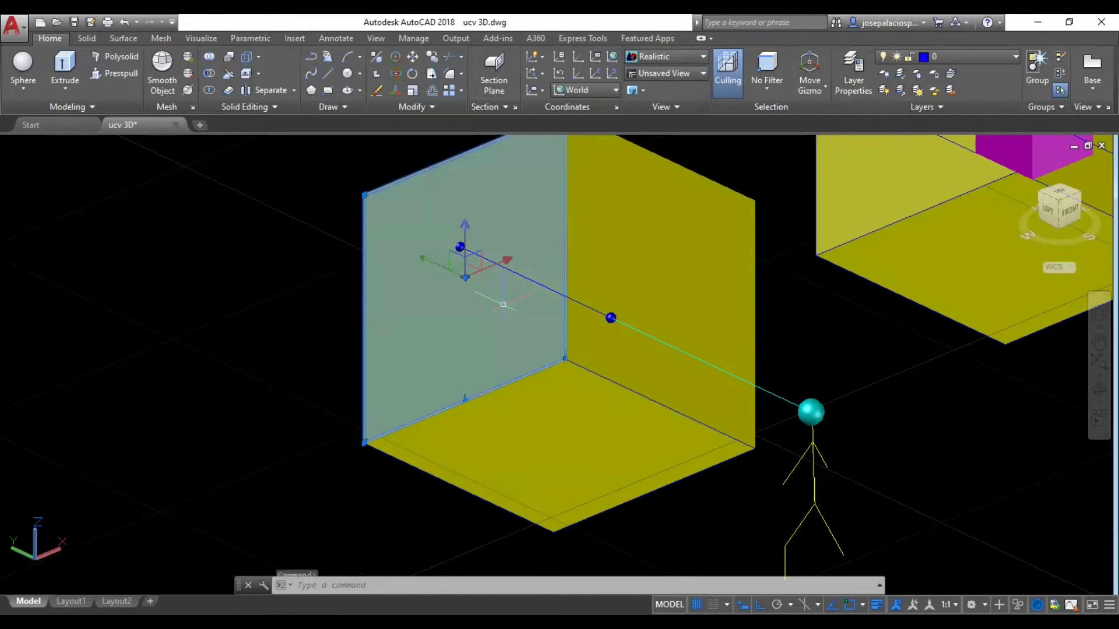
- View from the FRONT ViewCube face, erase then restore the head sphere, and orbit toward the box's right
click(1071, 205)
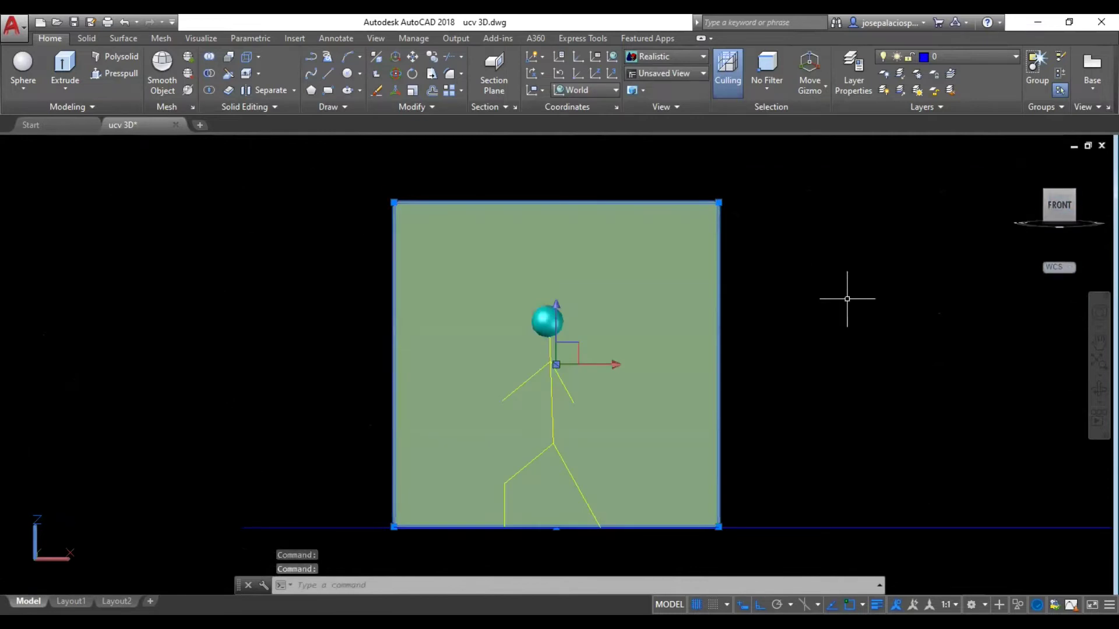
key(Escape)
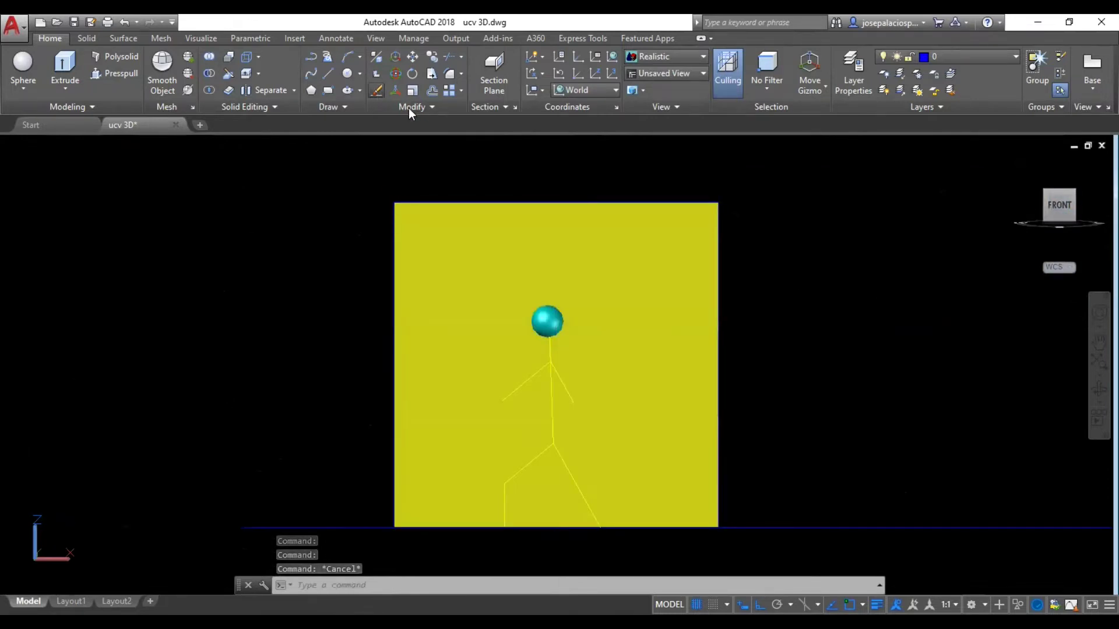
click(377, 91)
click(547, 321)
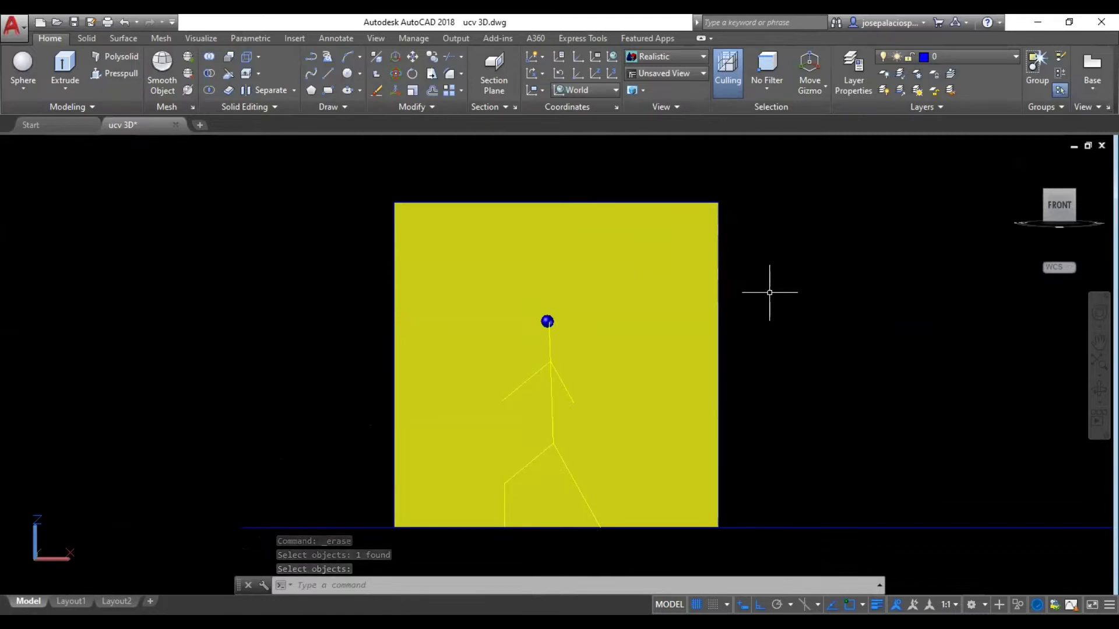
key(Return)
key(ctrl+z)
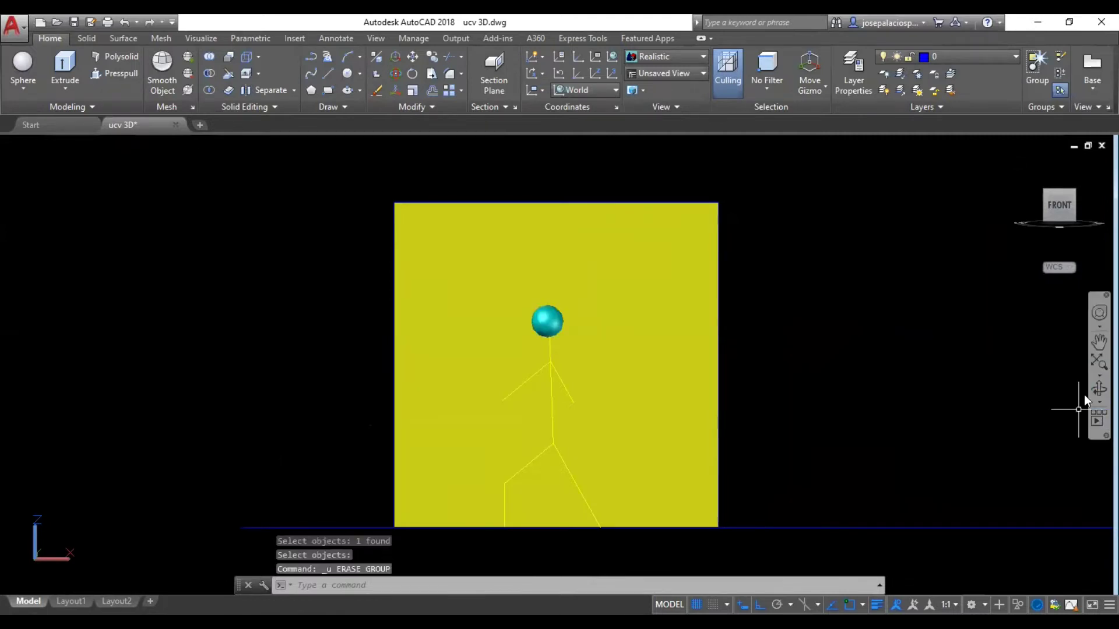
click(1098, 392)
mouse_move(819, 357)
mouse_down()
mouse_move(828, 361)
mouse_move(805, 357)
mouse_up()
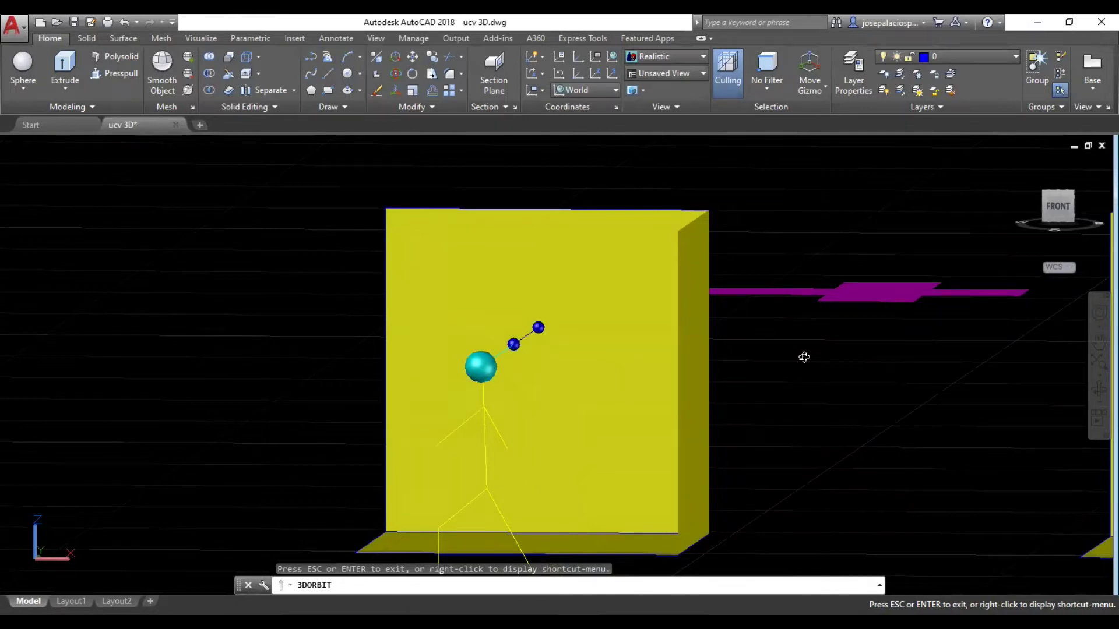
- Finish orbiting to an angled box view, then pan it left and up beside the second box
drag(779, 348, 864, 369)
key(Escape)
right_click(415, 259)
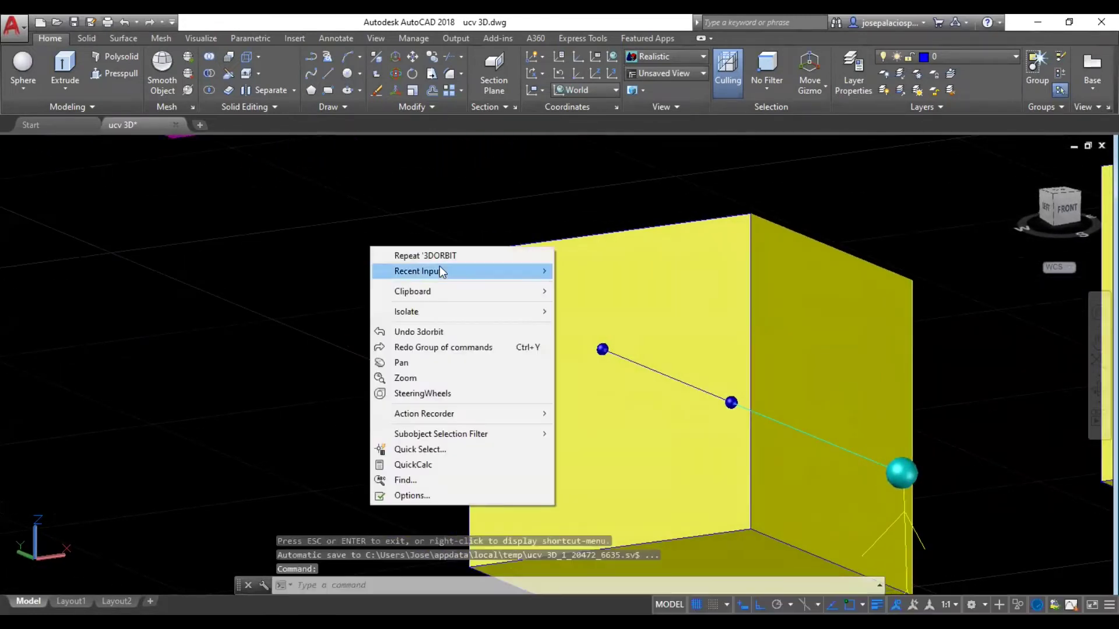
click(397, 217)
key(Escape)
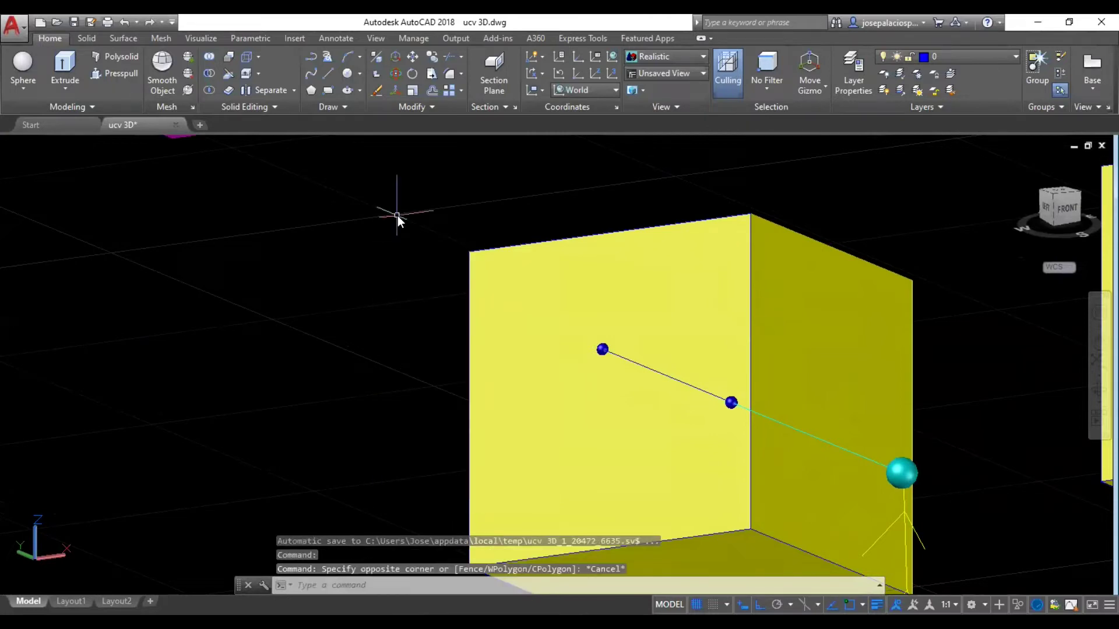
right_click(271, 232)
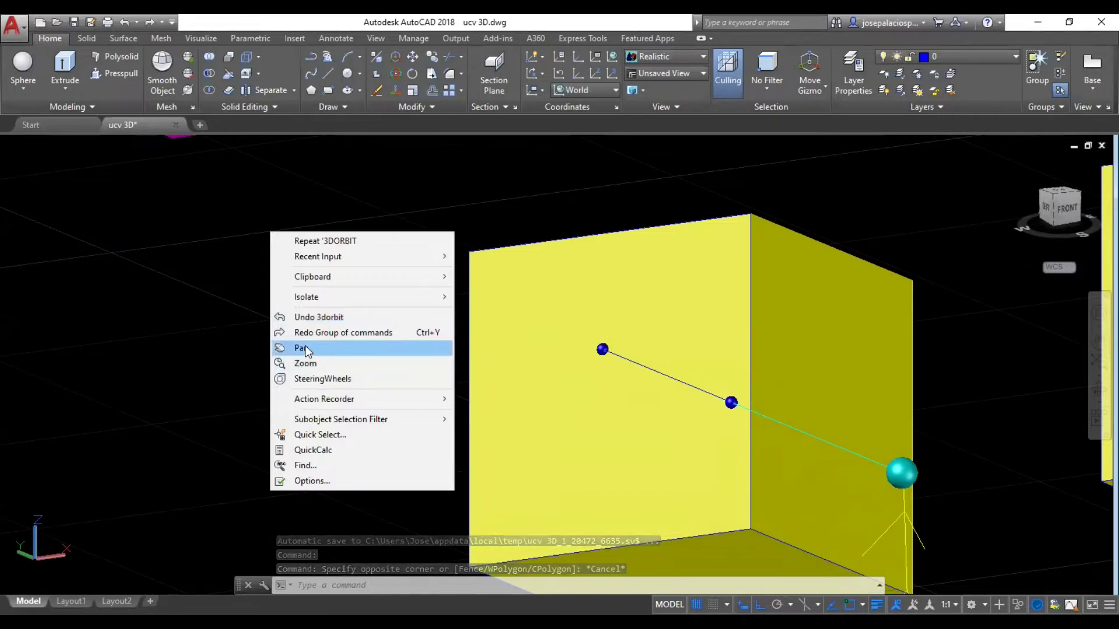
click(300, 348)
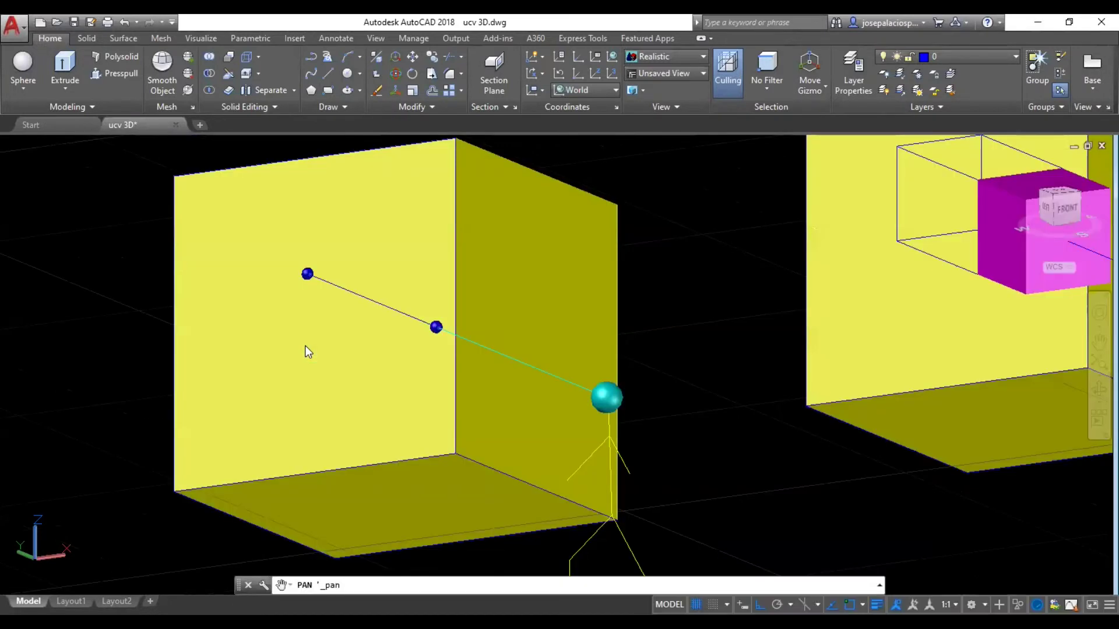
- Zoom in on the near boxes, sight line and stick figure
right_click(670, 345)
click(670, 357)
drag(670, 332, 686, 265)
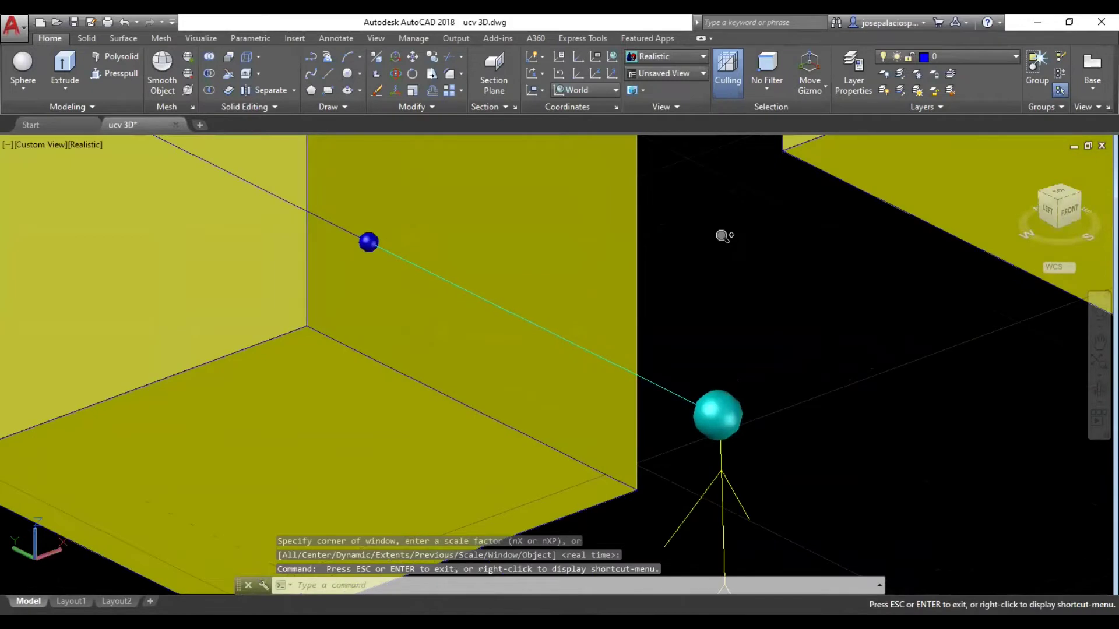
key(Escape)
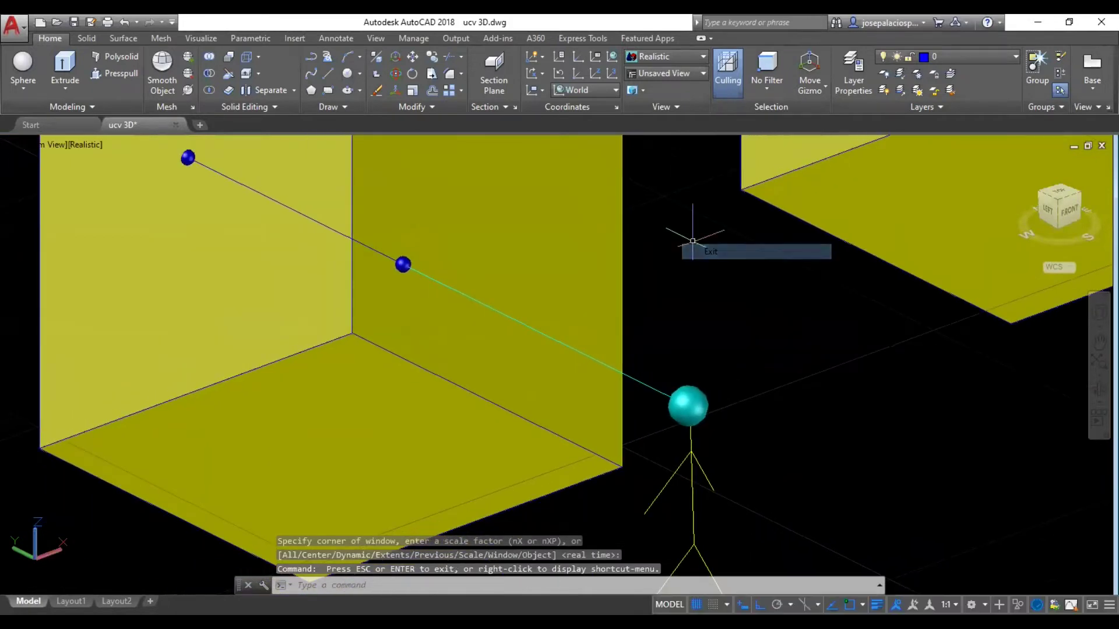
click(403, 264)
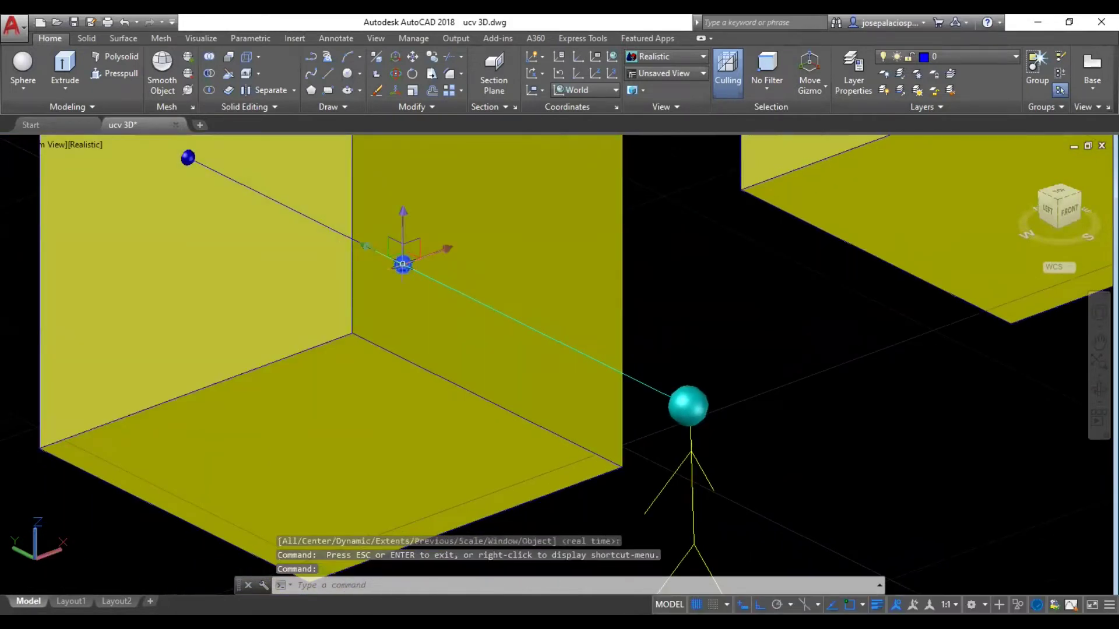
key(Escape)
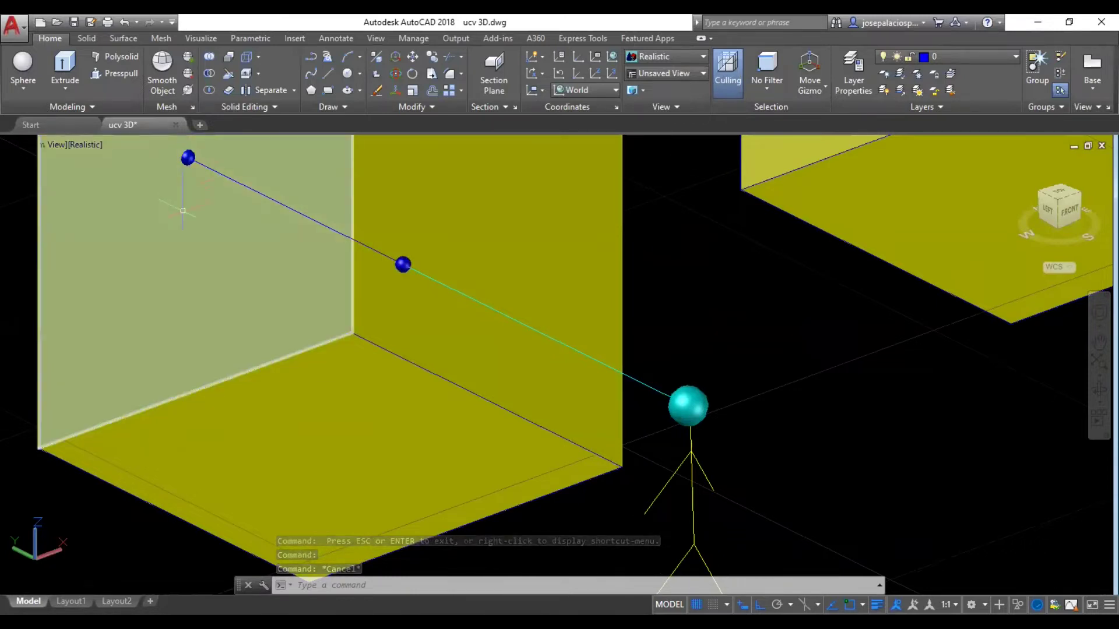
- Pan the view right and down, then cycle through the View, Home and Visualize ribbon tabs
right_click(670, 252)
click(702, 370)
drag(683, 270, 794, 375)
key(Escape)
click(376, 37)
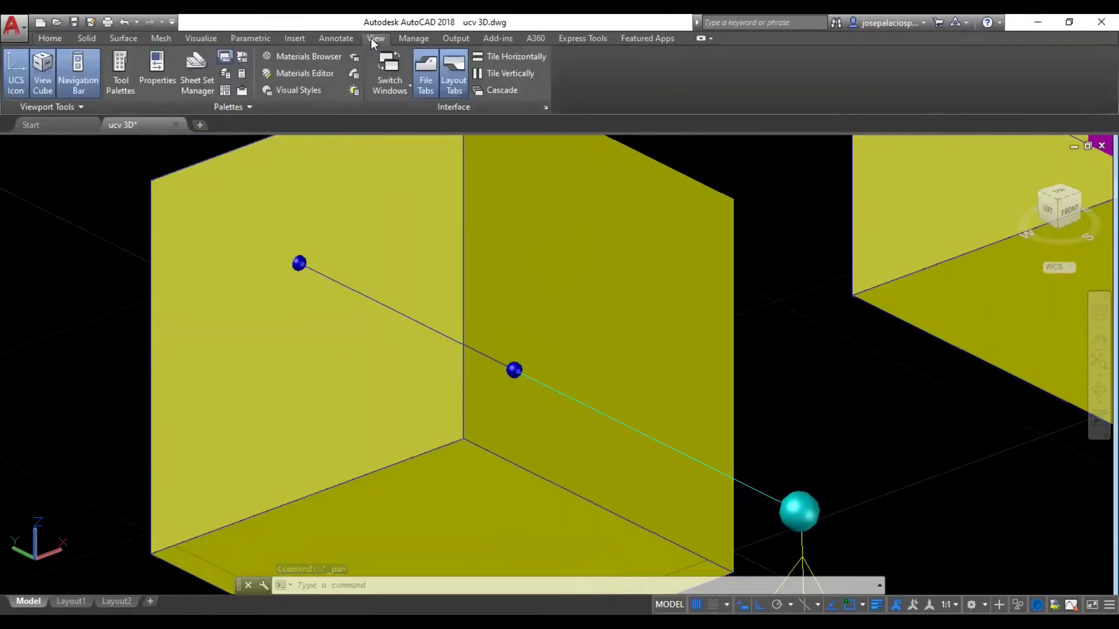
click(50, 38)
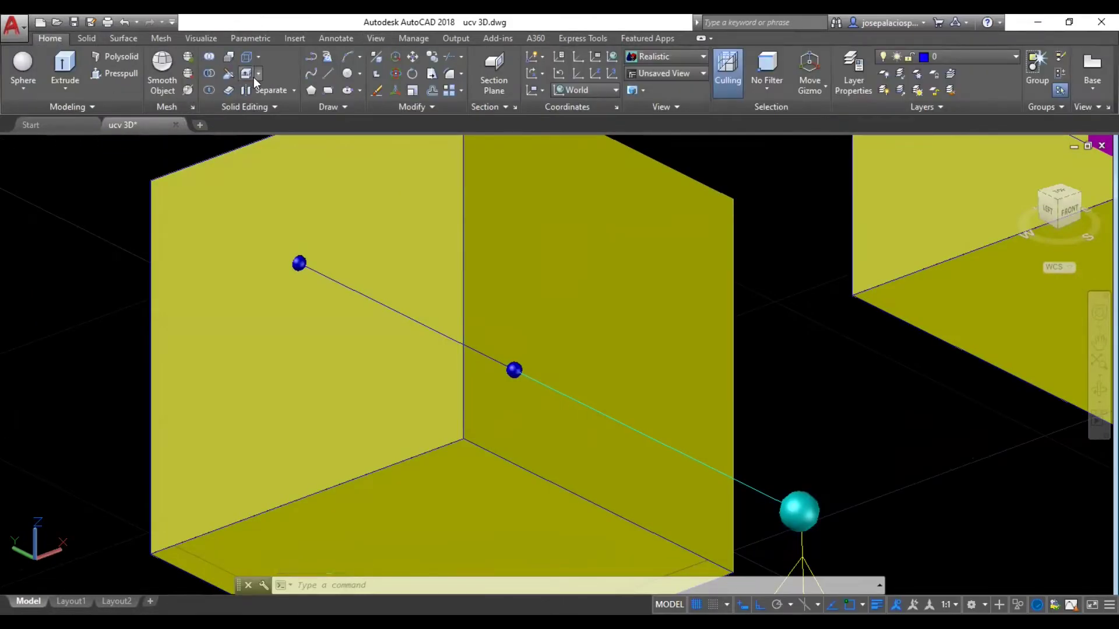
click(201, 38)
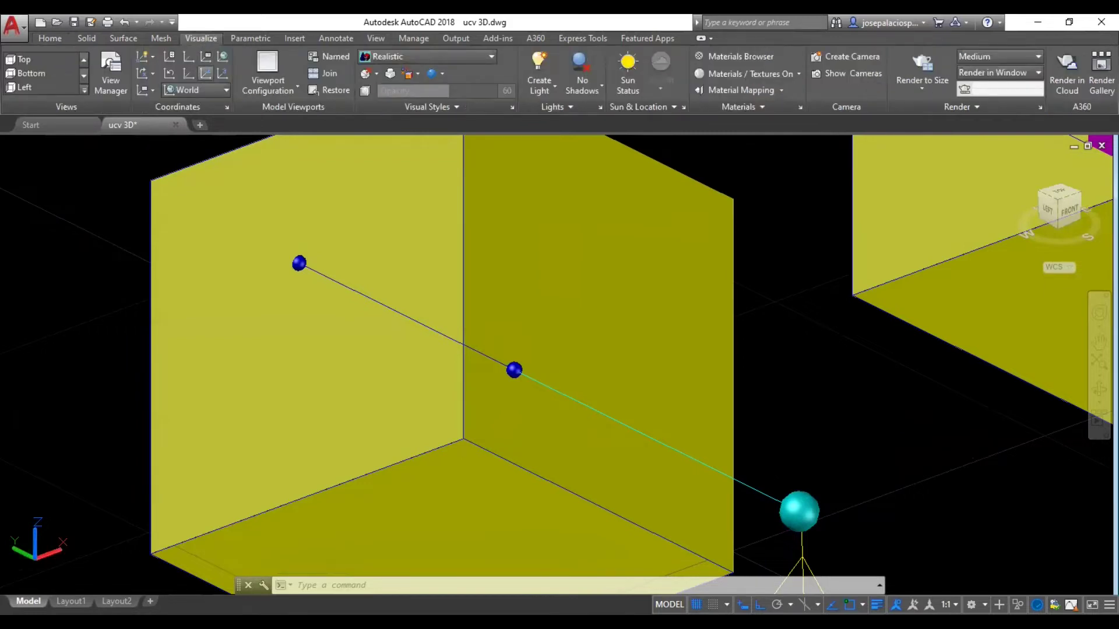
- Align the UCS to the left yellow plane and place the 3D text label VF on it
key(Return)
click(40, 39)
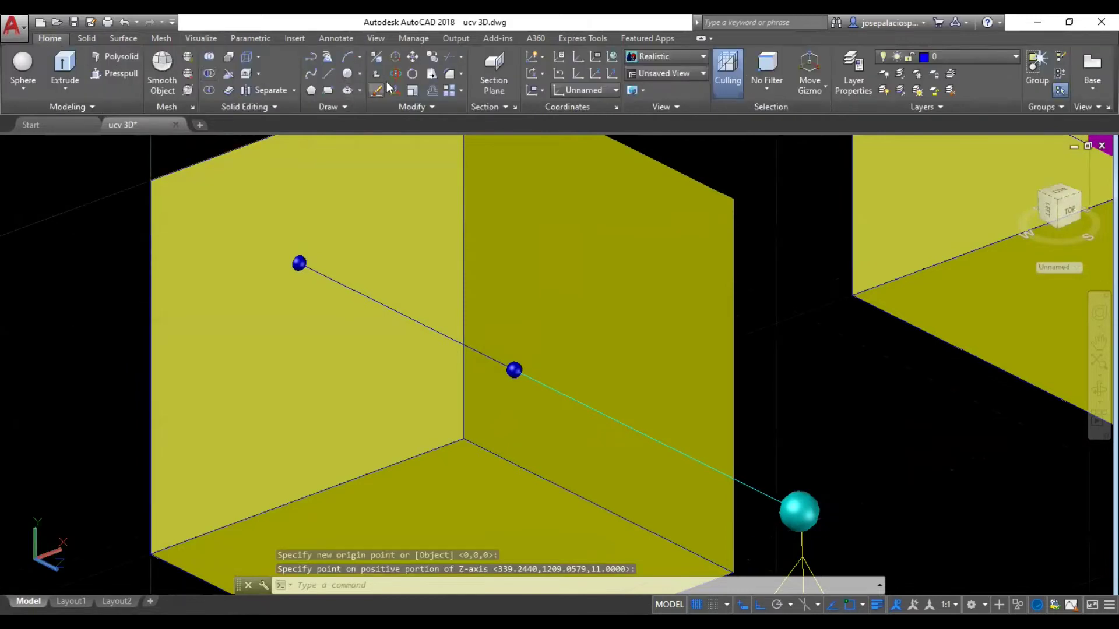
click(209, 39)
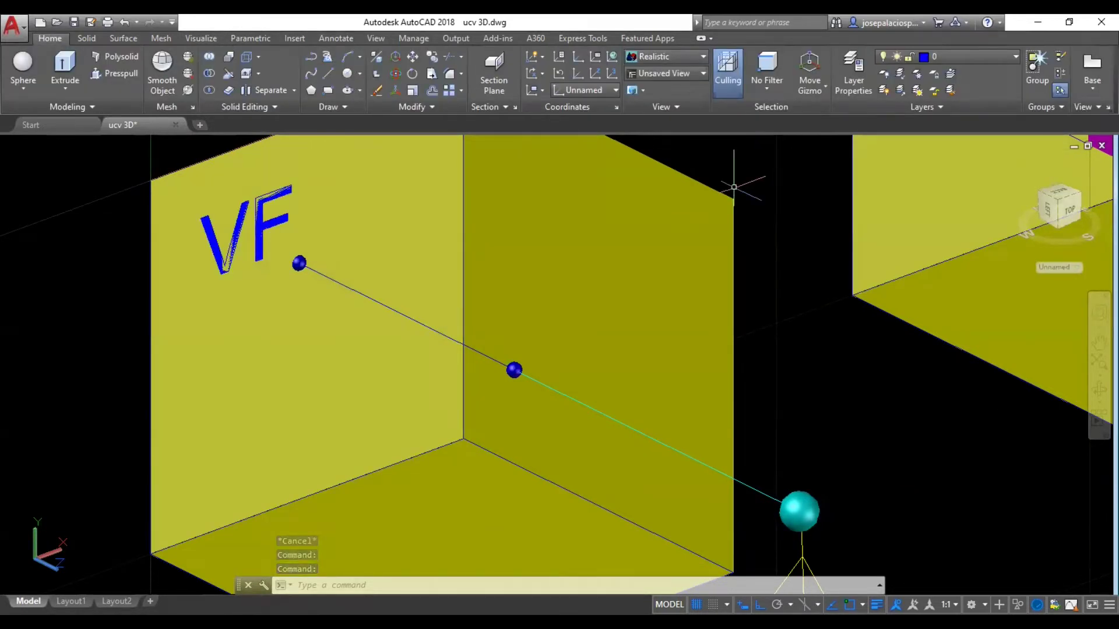
click(413, 55)
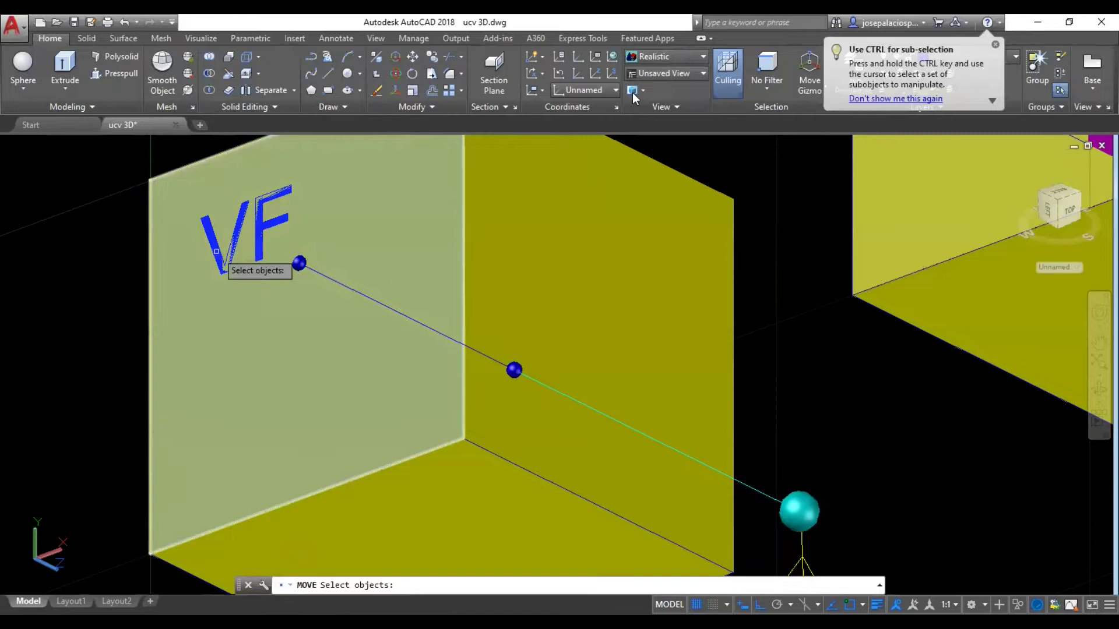
- Move VF to the plane's top-left corner in 2D Wireframe, then lift it 0.1 along Z in Realistic
click(701, 58)
click(660, 92)
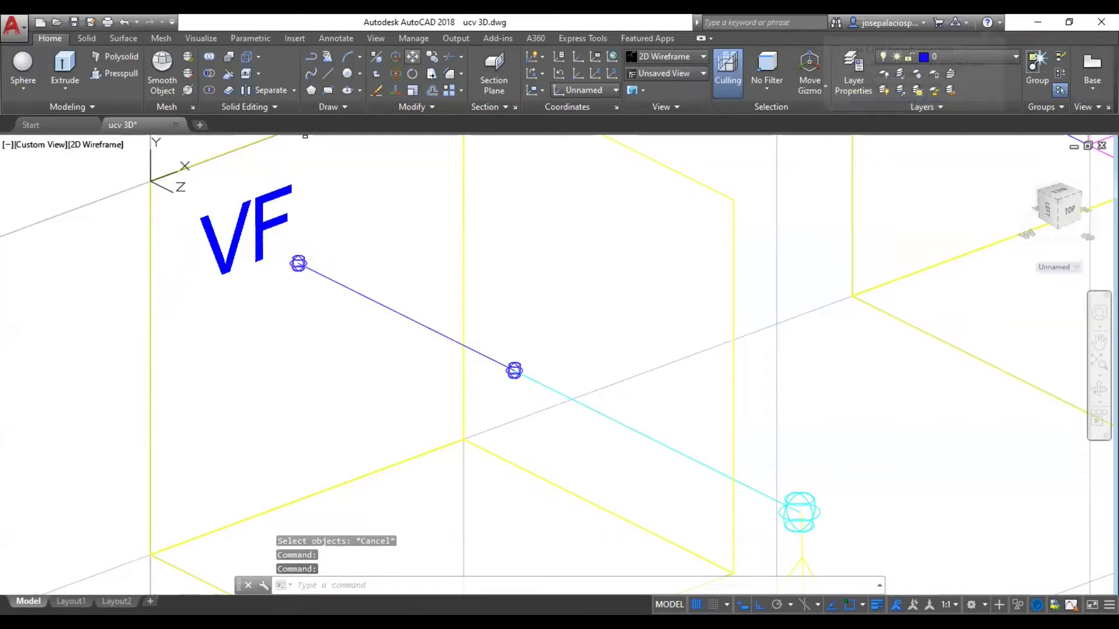
click(413, 56)
click(77, 266)
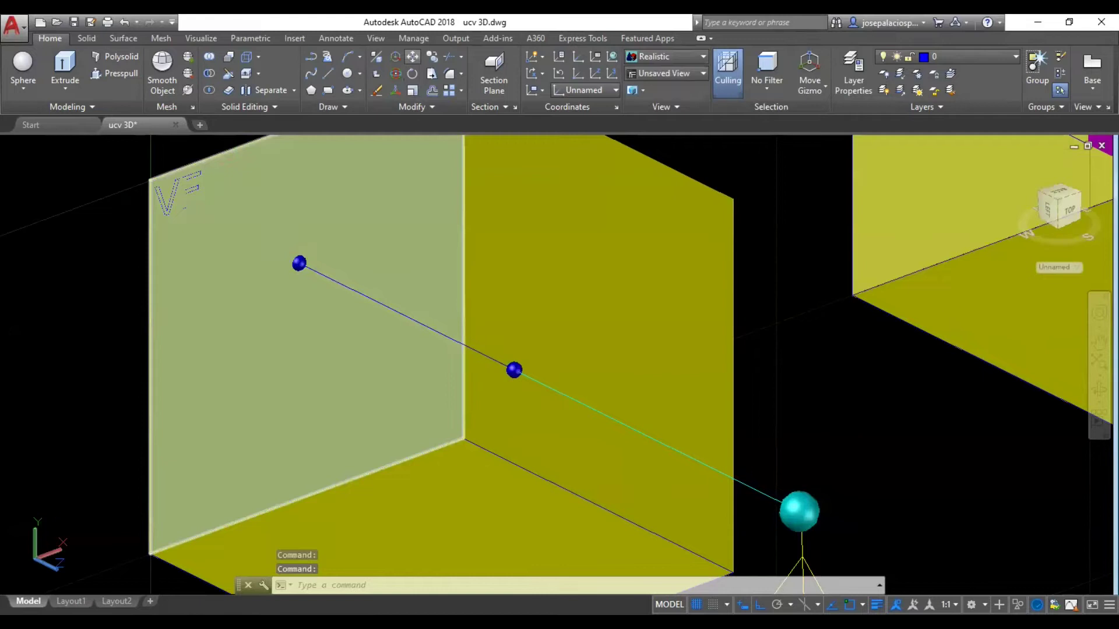
click(413, 56)
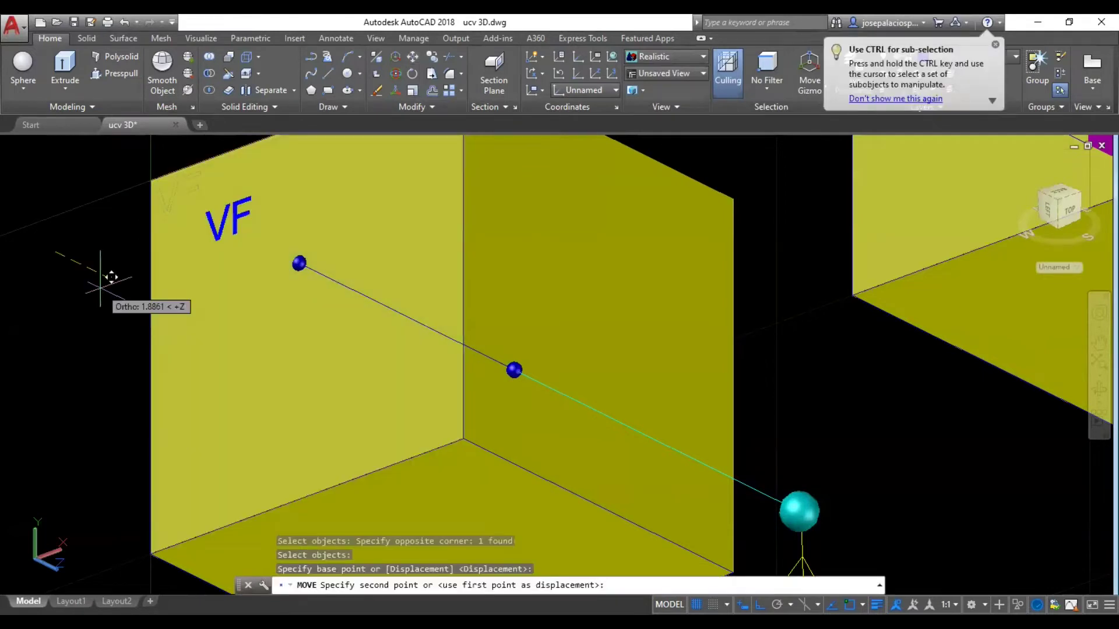
text(0.1)
key(Return)
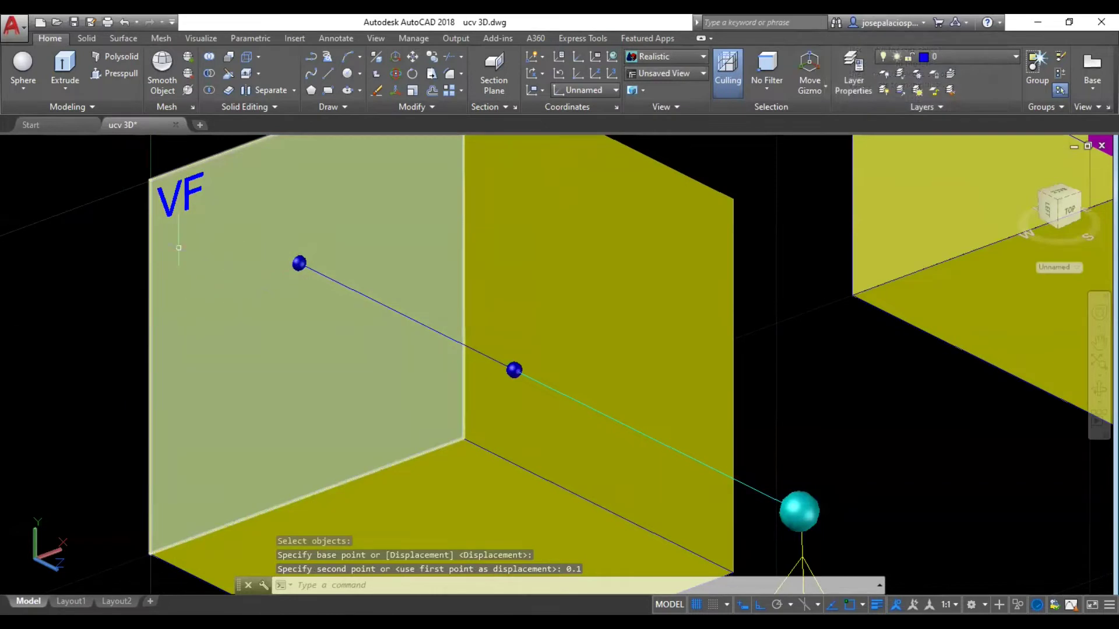
- Clear stray selections, including the centre blue sphere, leaving the relocated VF label
click(292, 280)
key(Escape)
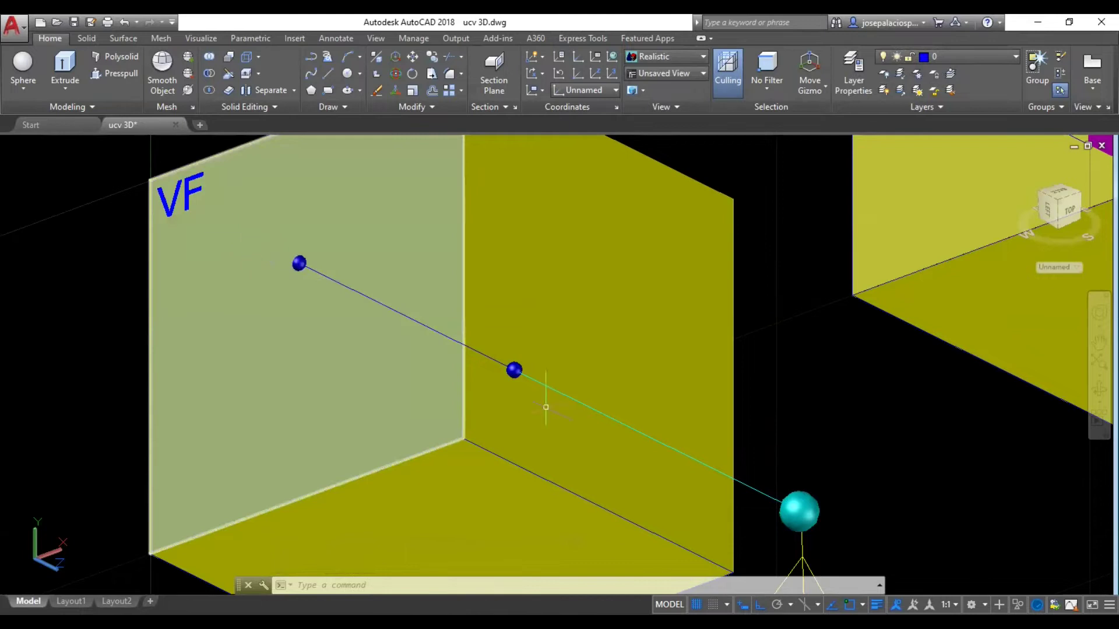
click(514, 368)
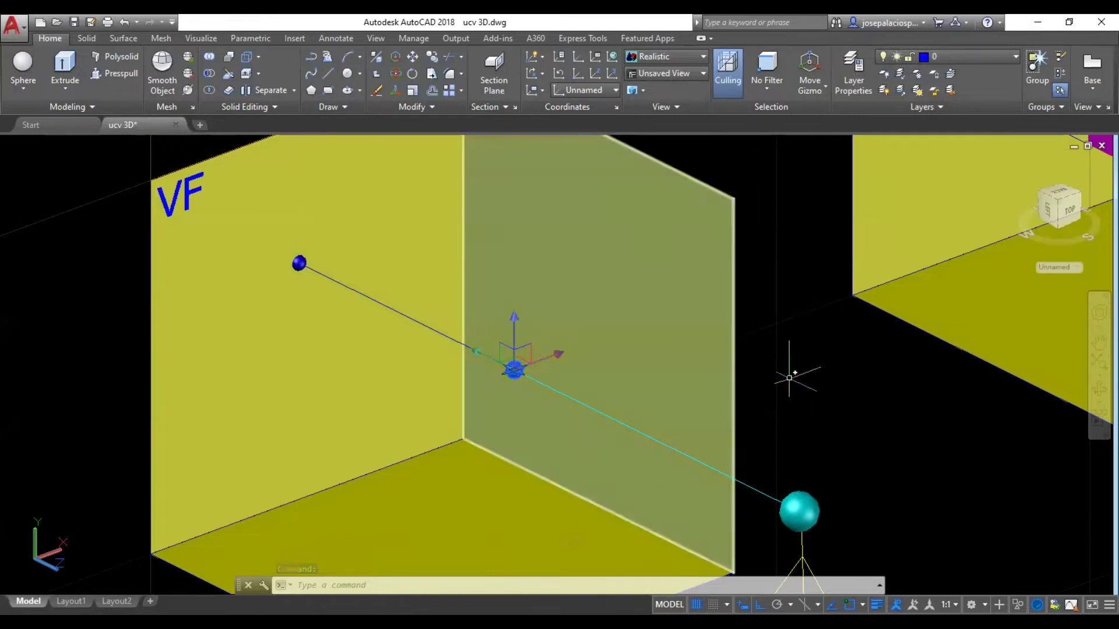
click(814, 327)
key(Escape)
click(800, 512)
key(Escape)
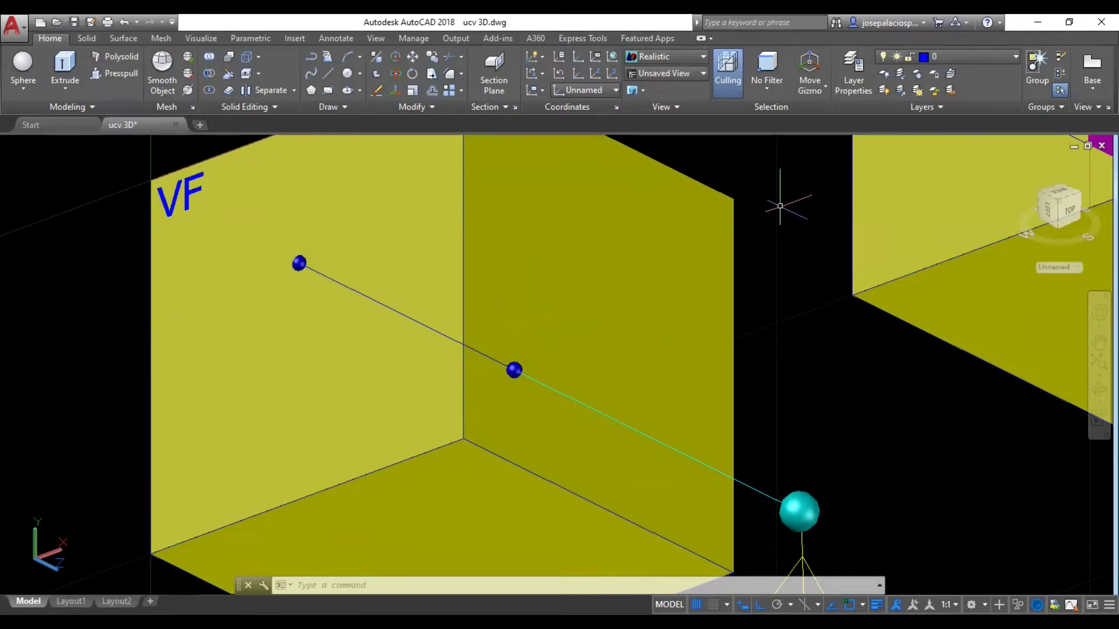
- Erase the near box's right-hand vertical yellow plane
click(376, 90)
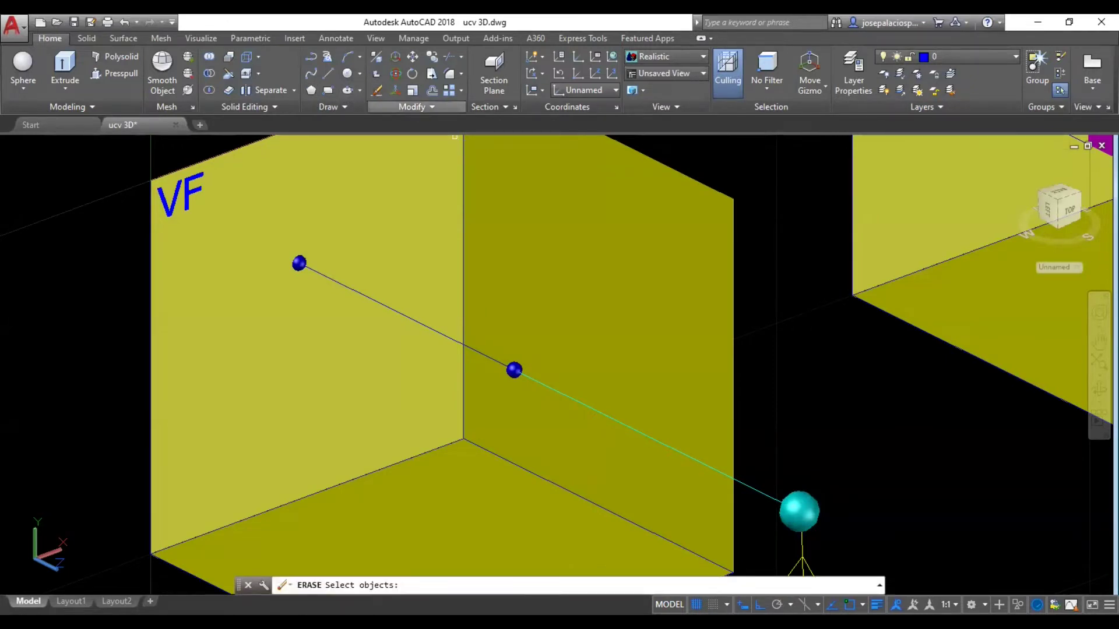
key(Return)
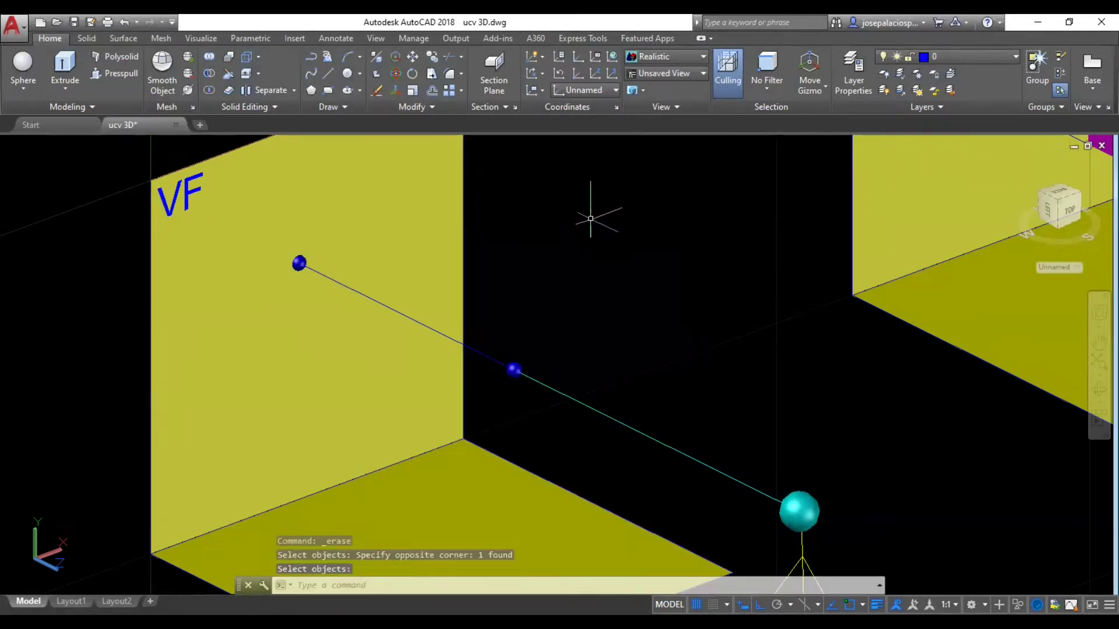
- Zoom out and orbit to a side view of the VF plane and its sight line
right_click(590, 219)
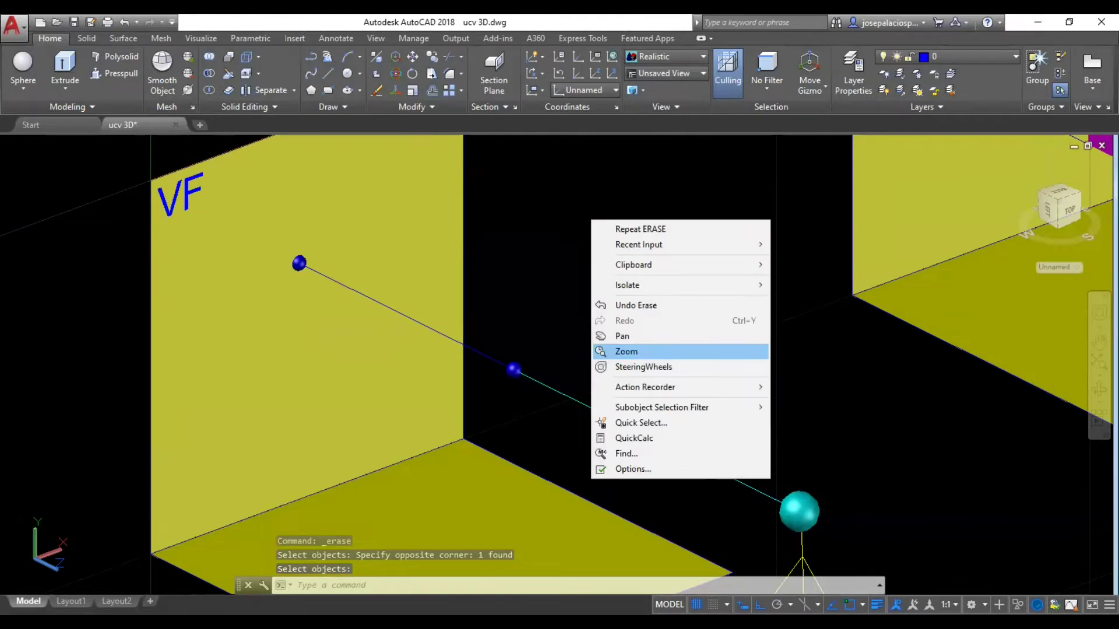
click(626, 351)
drag(626, 280, 632, 326)
key(Escape)
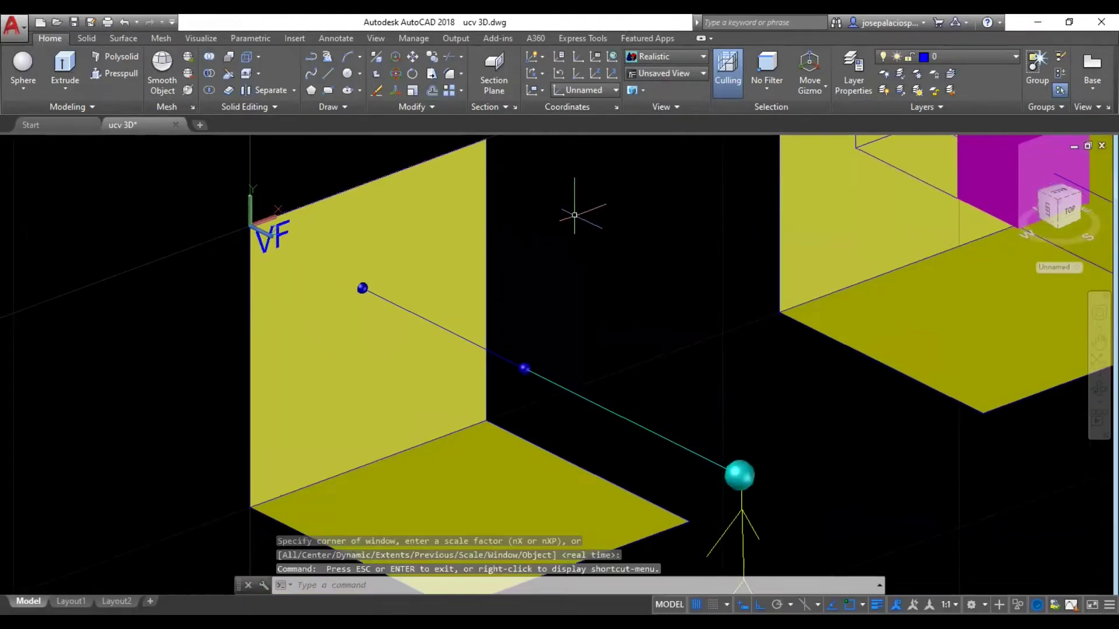
right_click(607, 323)
mouse_move(622, 242)
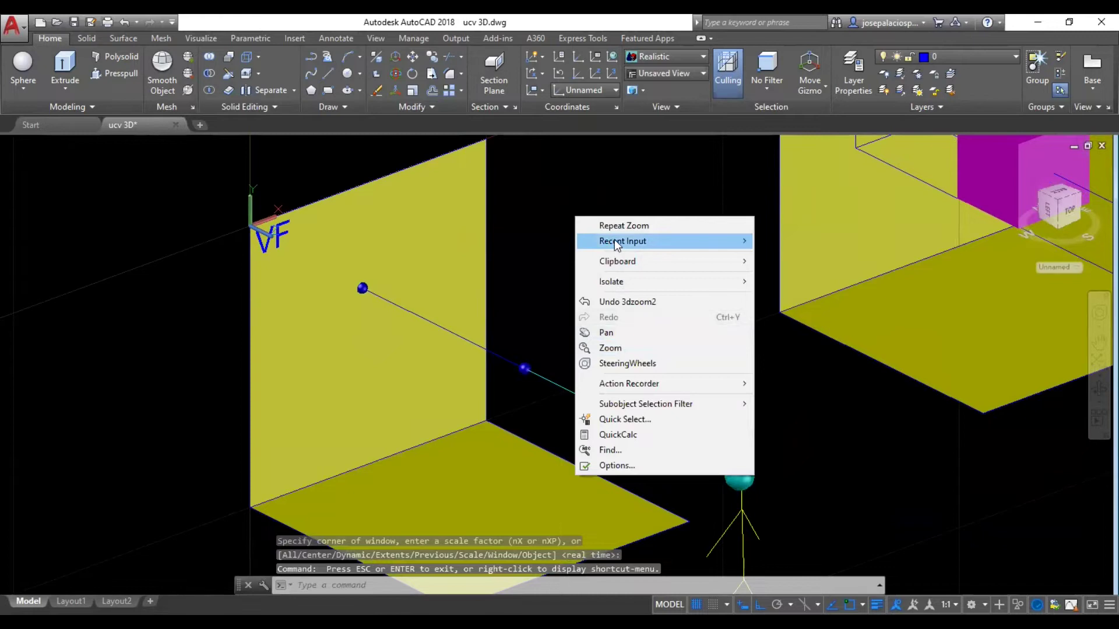
click(787, 348)
drag(690, 329, 533, 315)
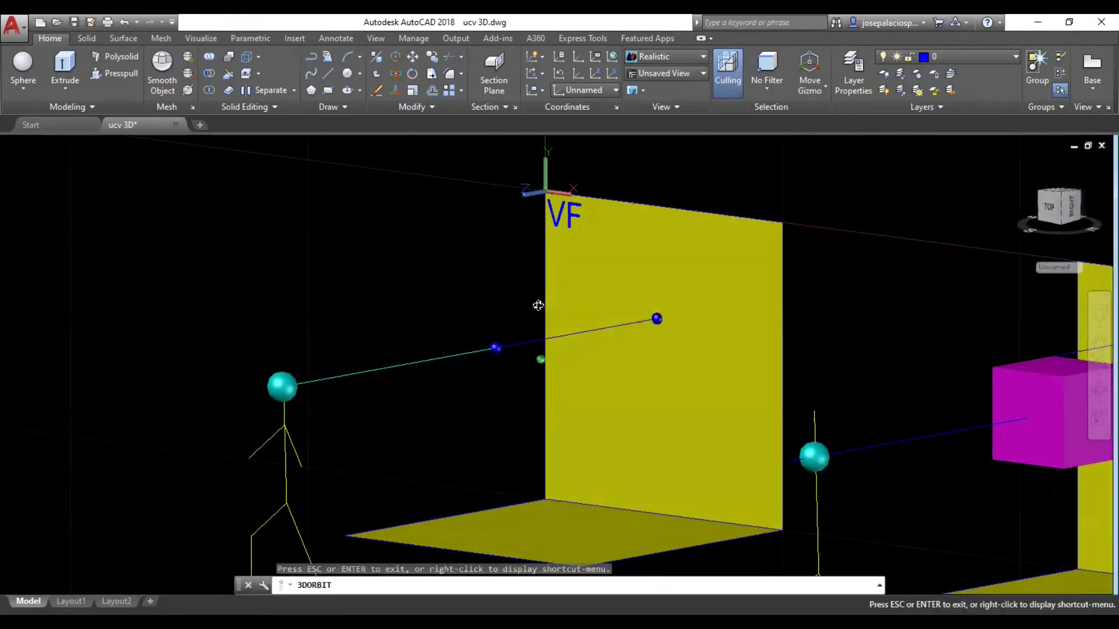
drag(534, 315, 531, 317)
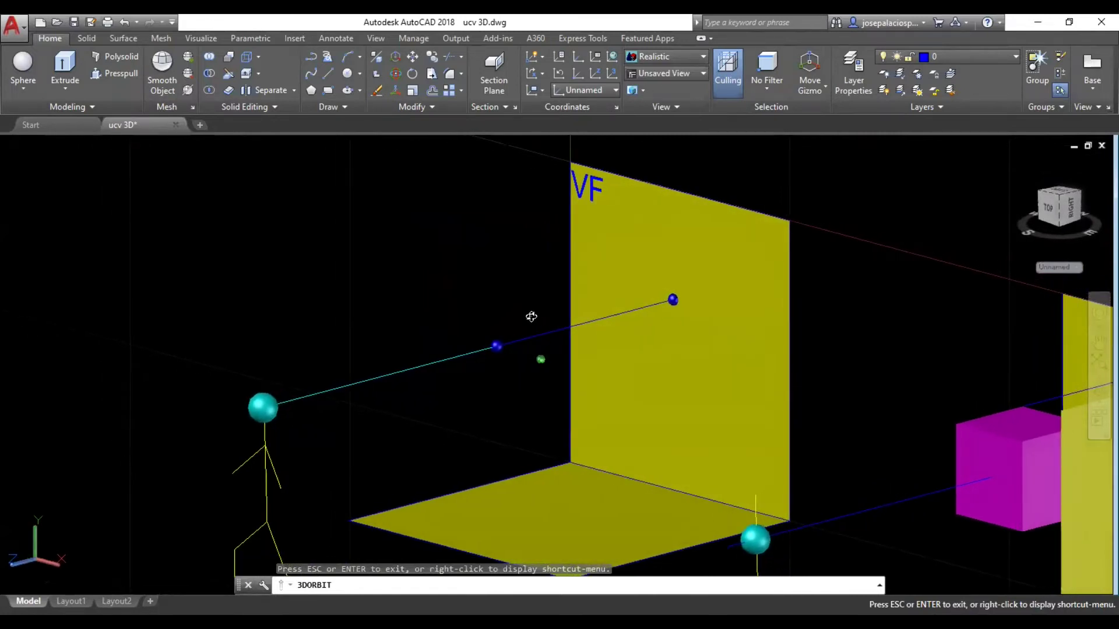
- End the orbit and zoom in close on the VF plane and its two blue spheres
right_click(384, 269)
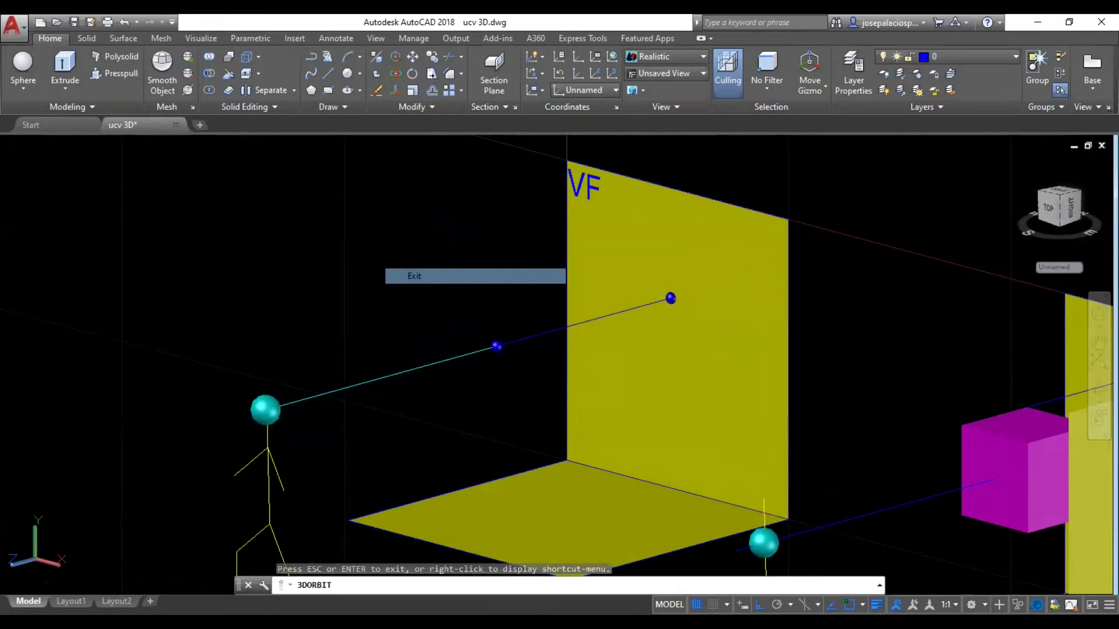
click(404, 274)
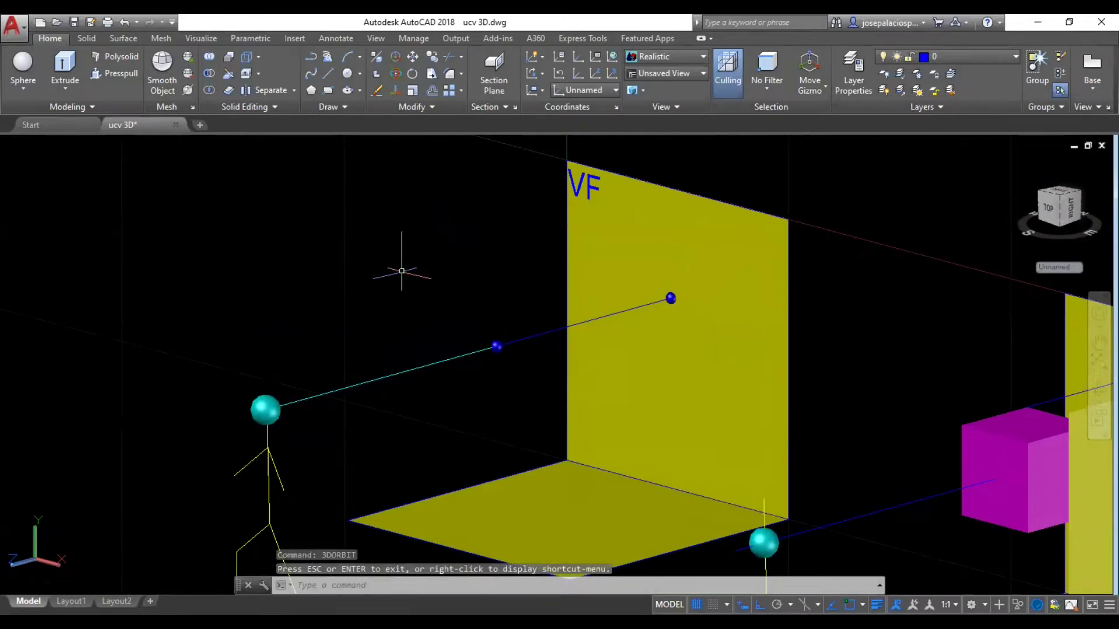
right_click(297, 293)
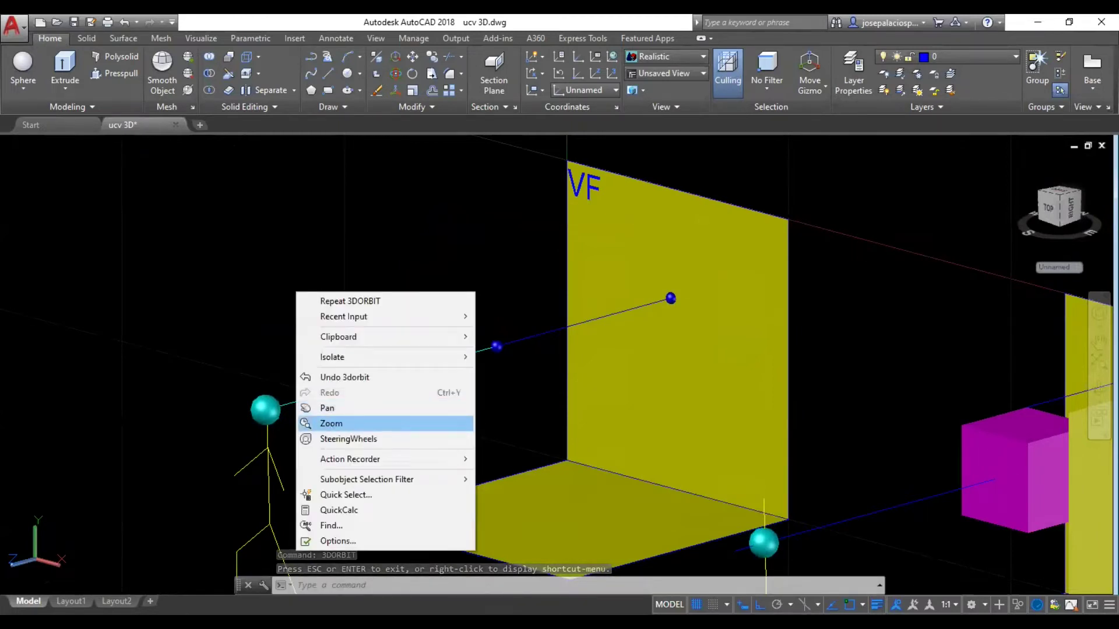
click(331, 423)
drag(331, 423, 209, 265)
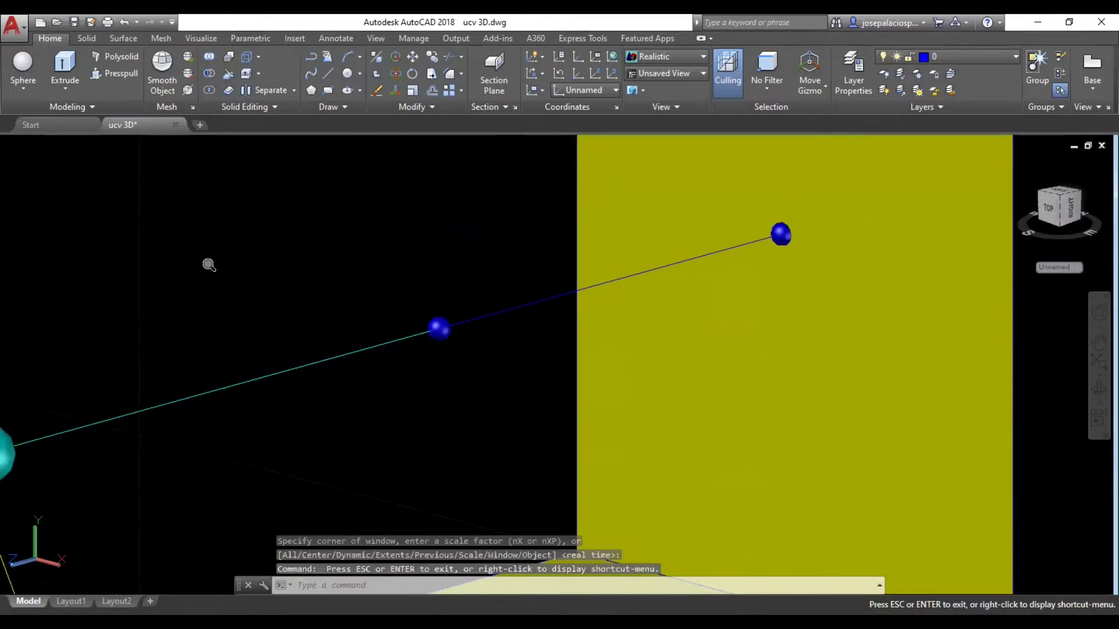
key(Escape)
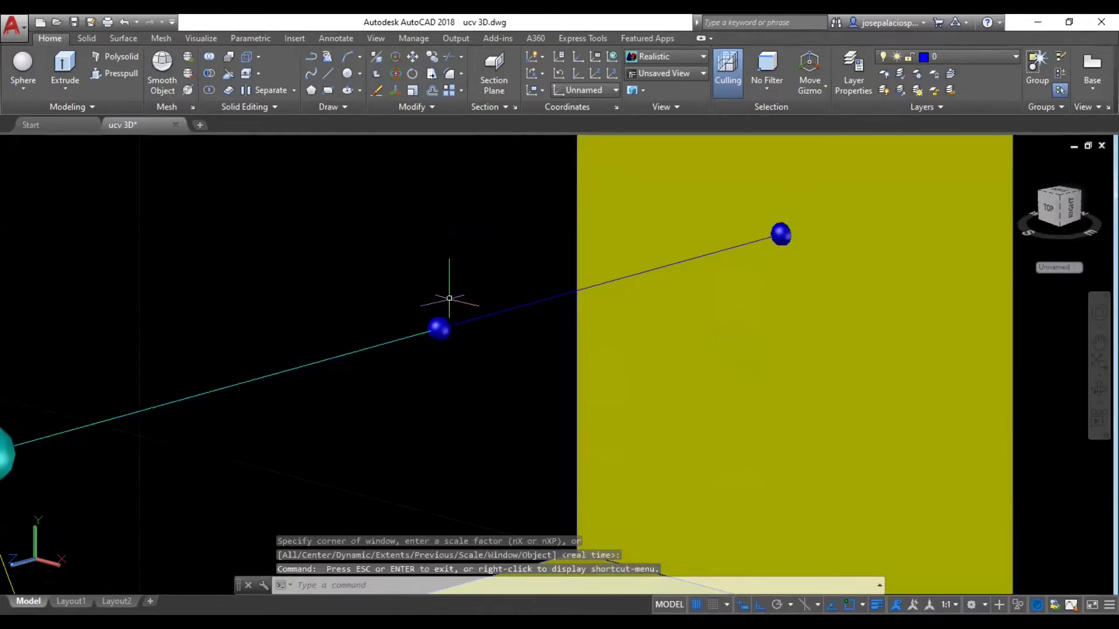
click(439, 327)
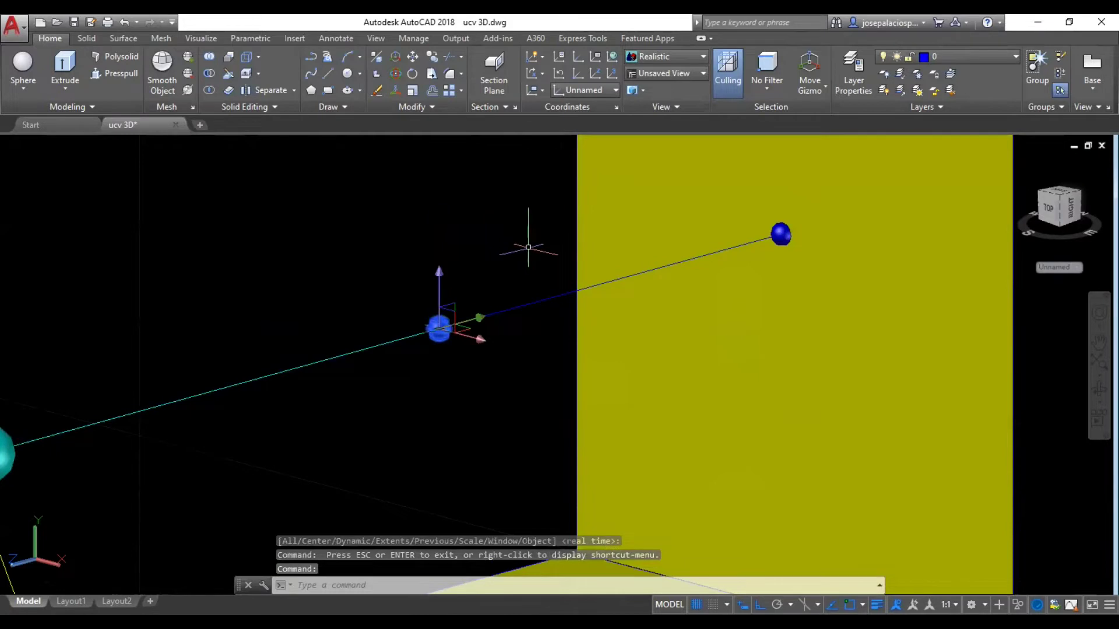
key(Escape)
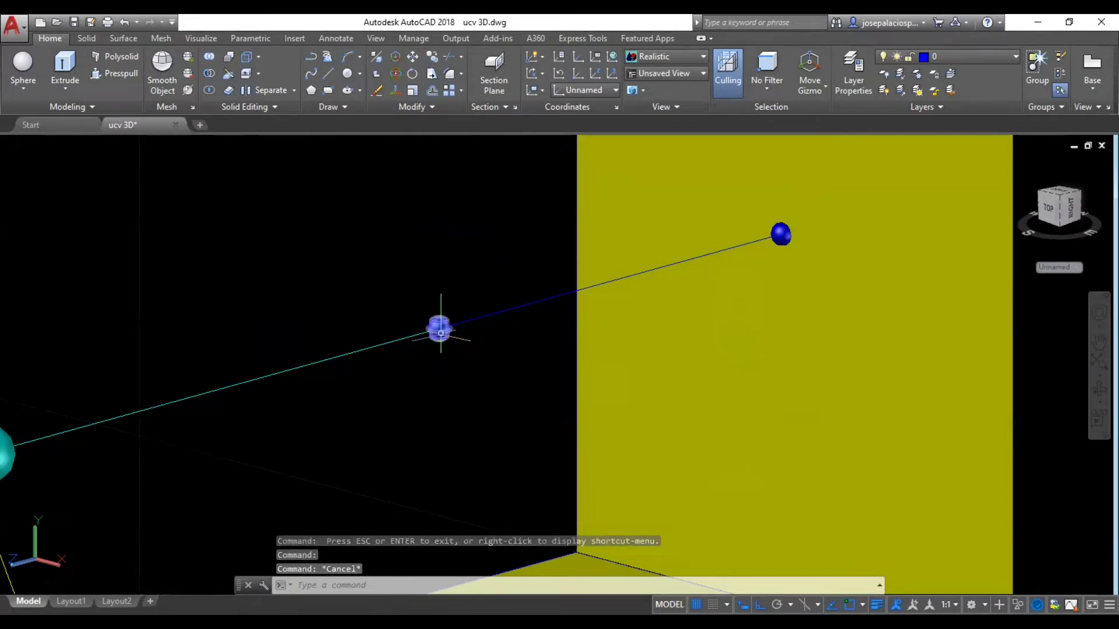
click(838, 263)
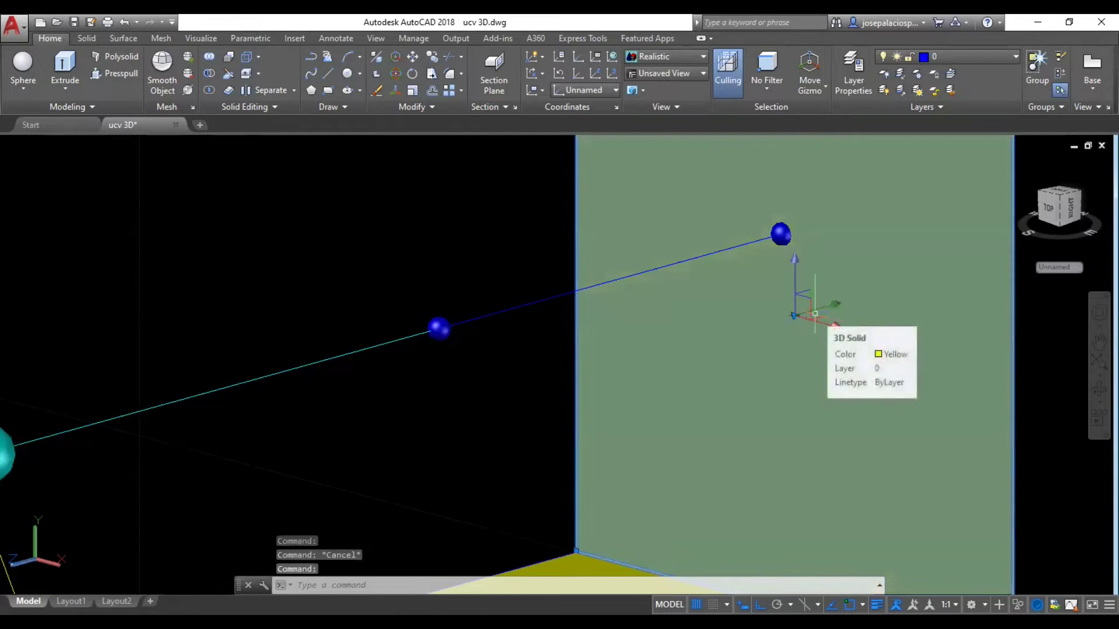
key(Escape)
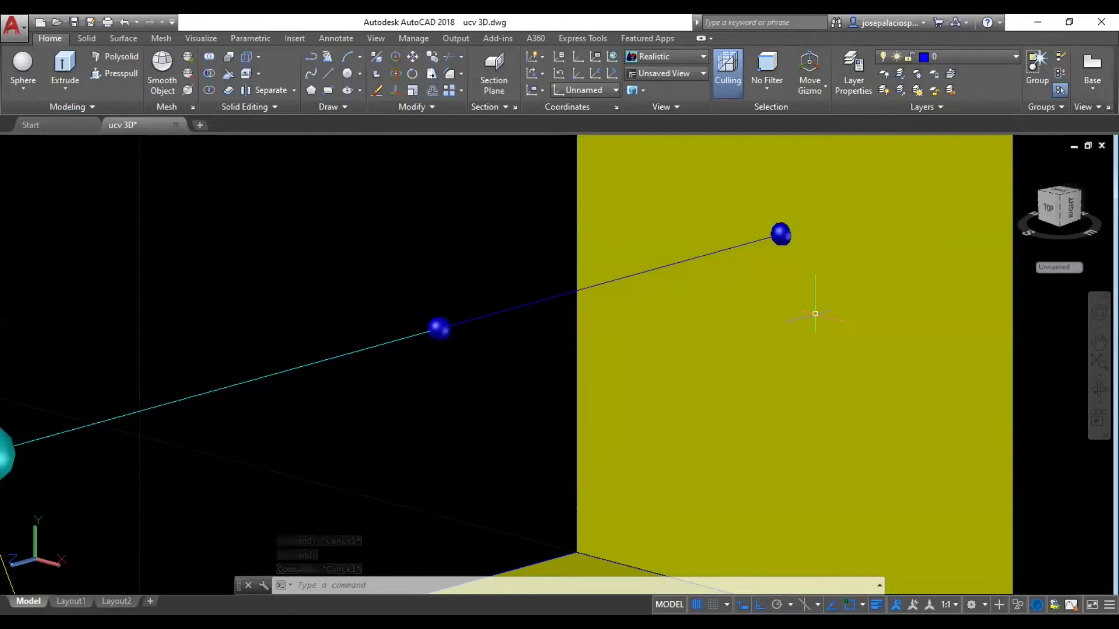
click(441, 325)
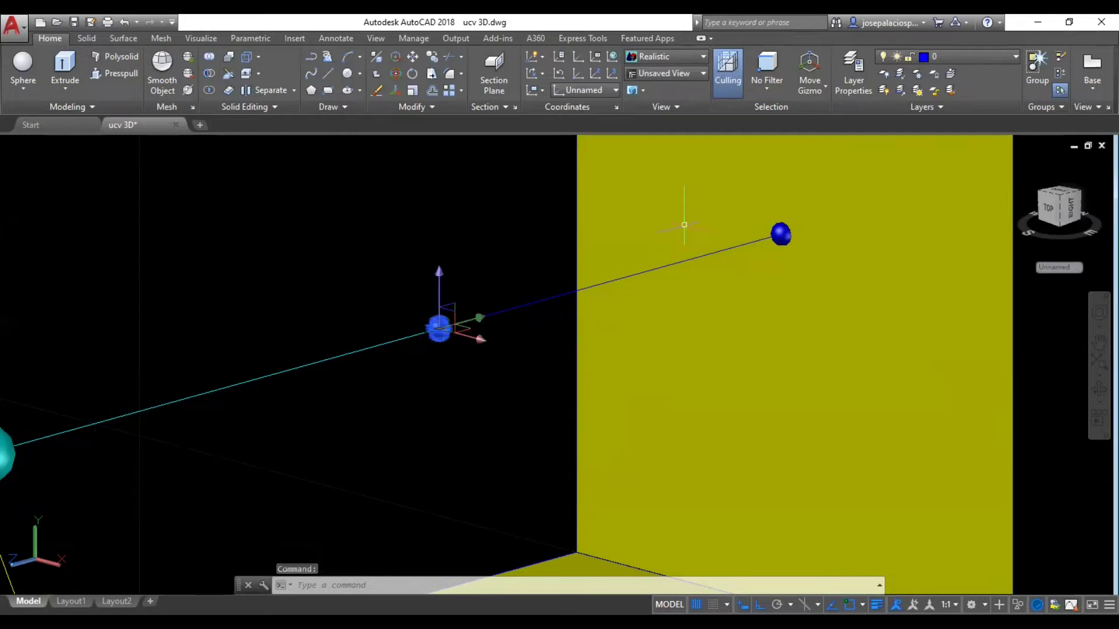
key(Escape)
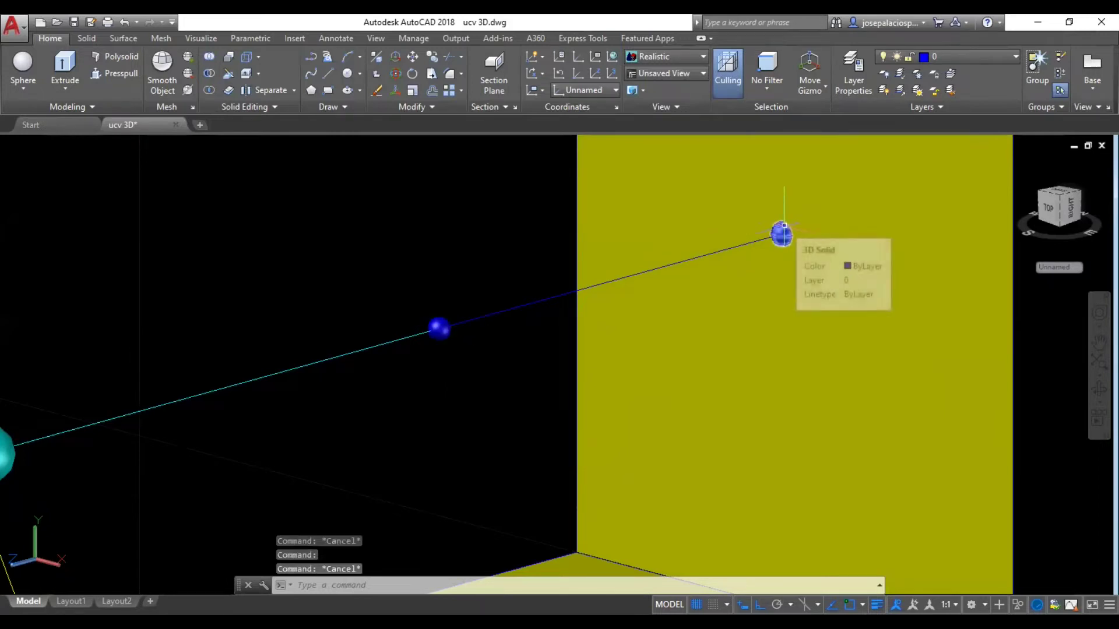
click(785, 225)
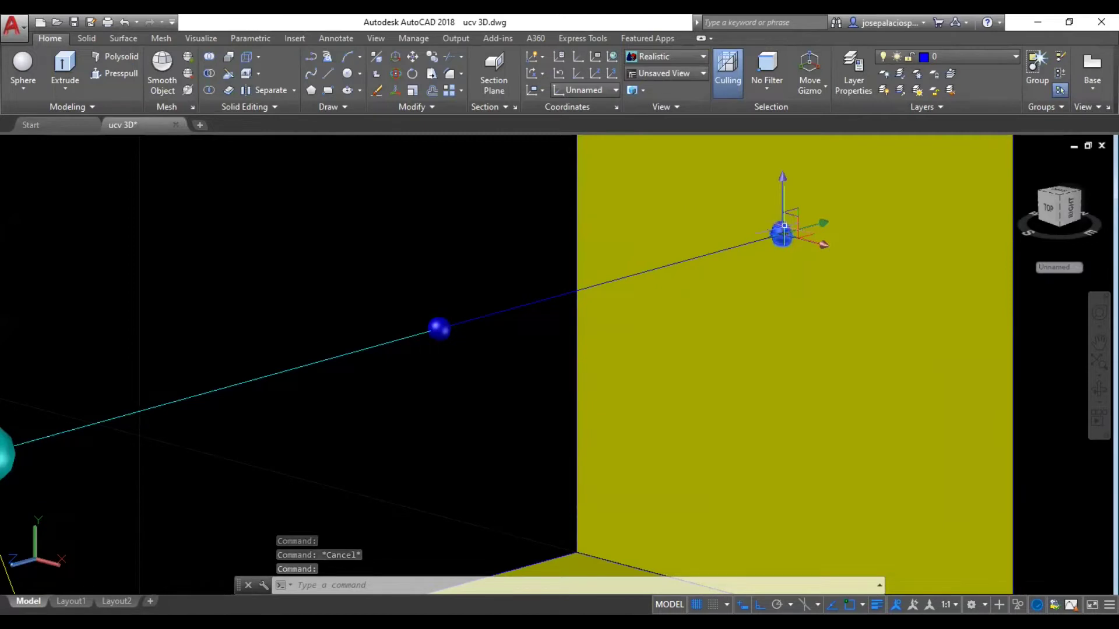
key(Escape)
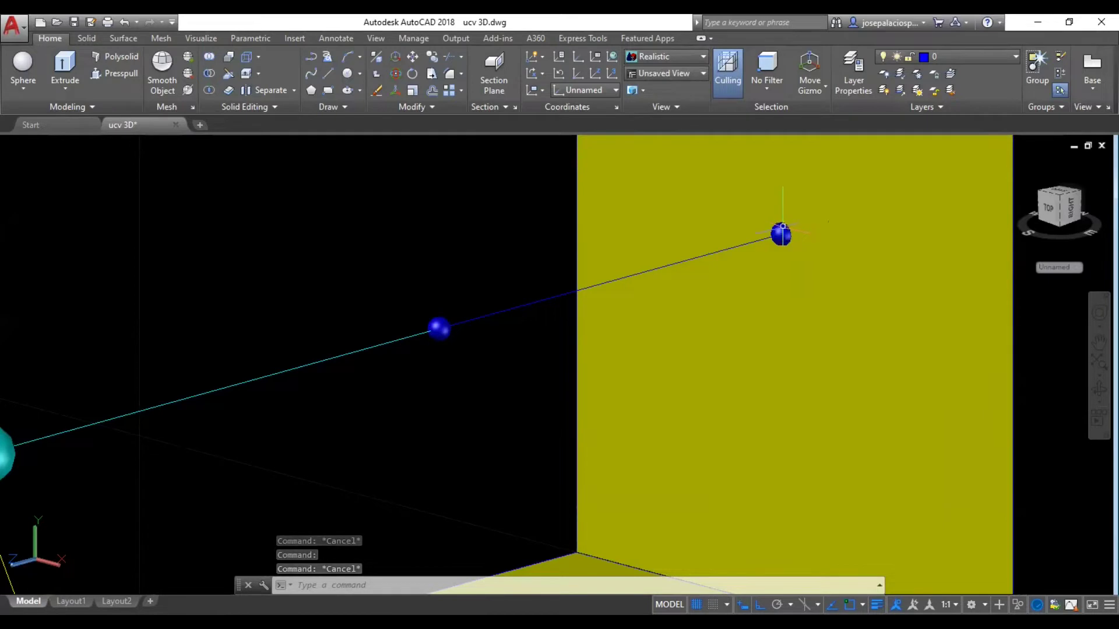
click(440, 319)
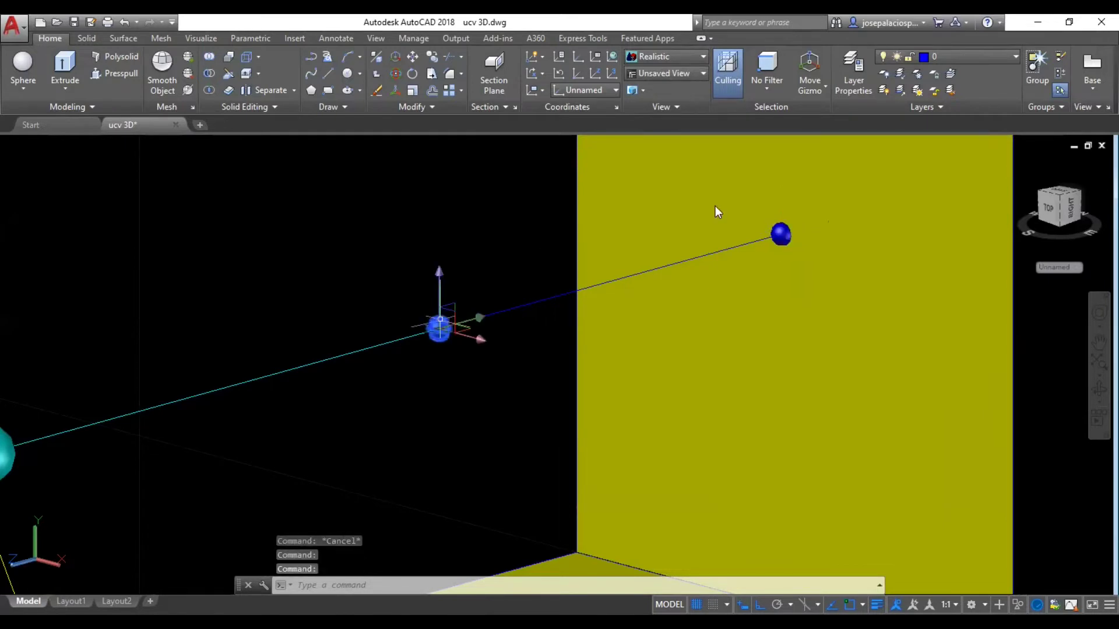
- Colour the middle sight-line sphere Red in Quick Properties, then reselect it to check
click(839, 165)
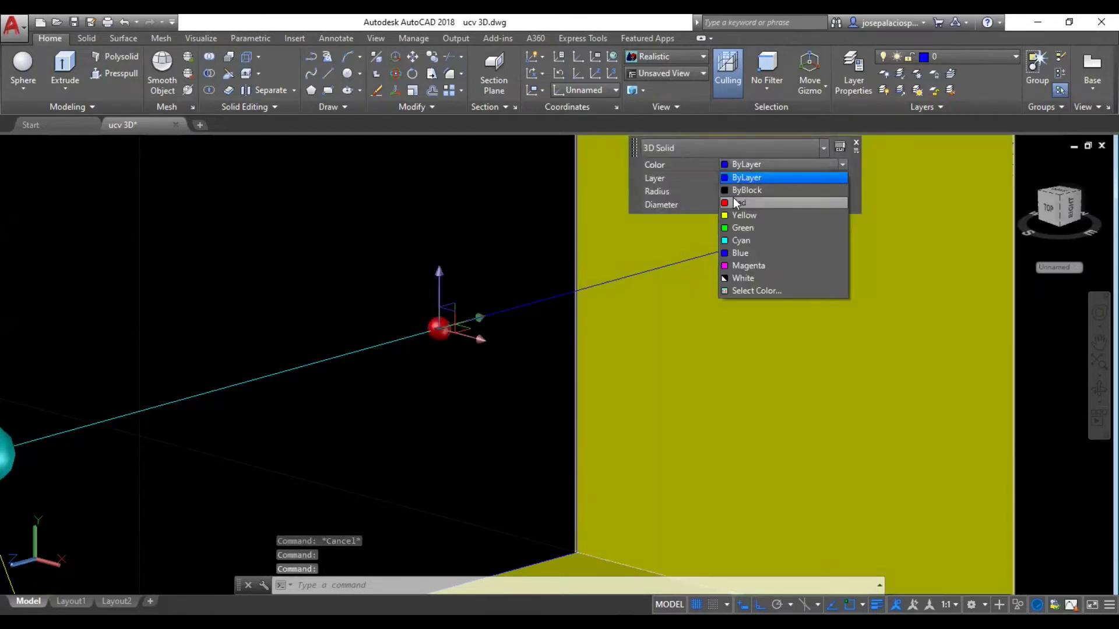
click(737, 202)
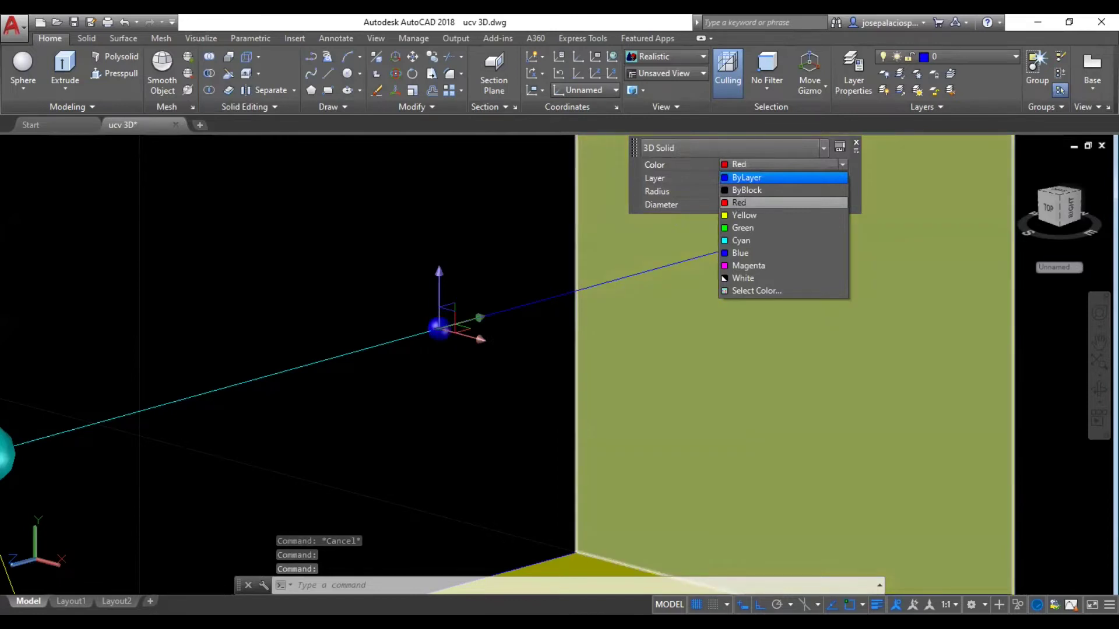
key(Escape)
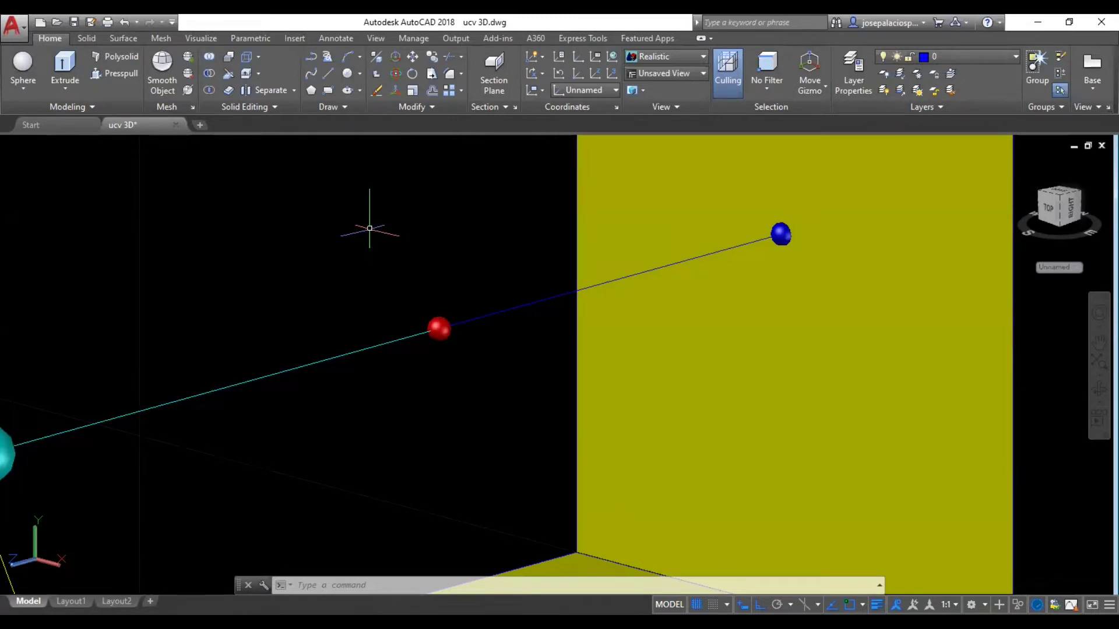
click(441, 319)
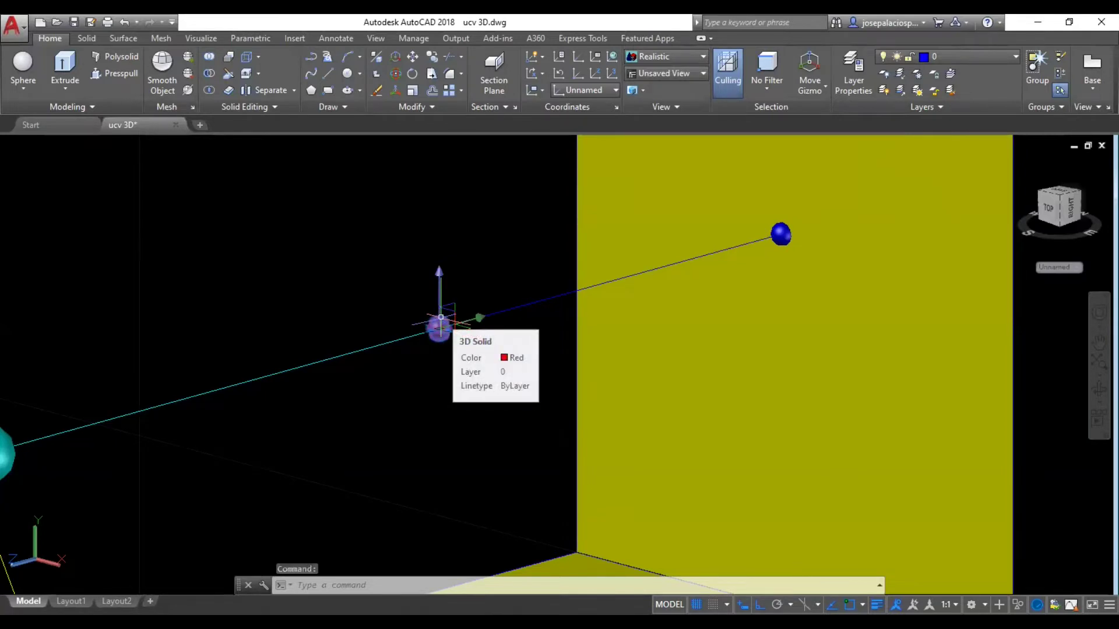
key(Escape)
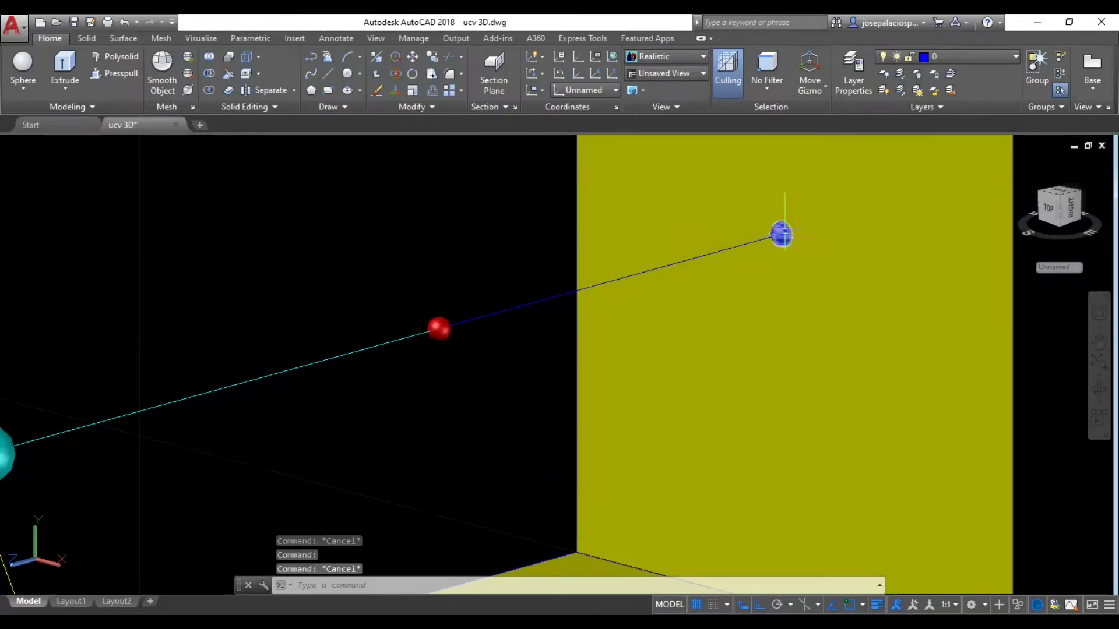
click(781, 234)
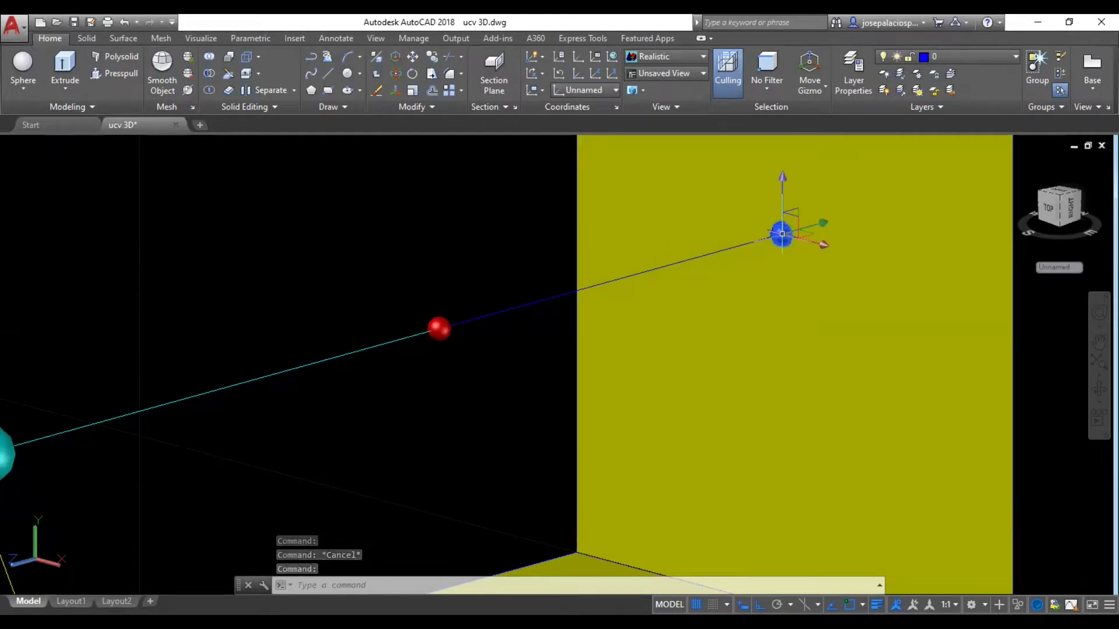
key(Escape)
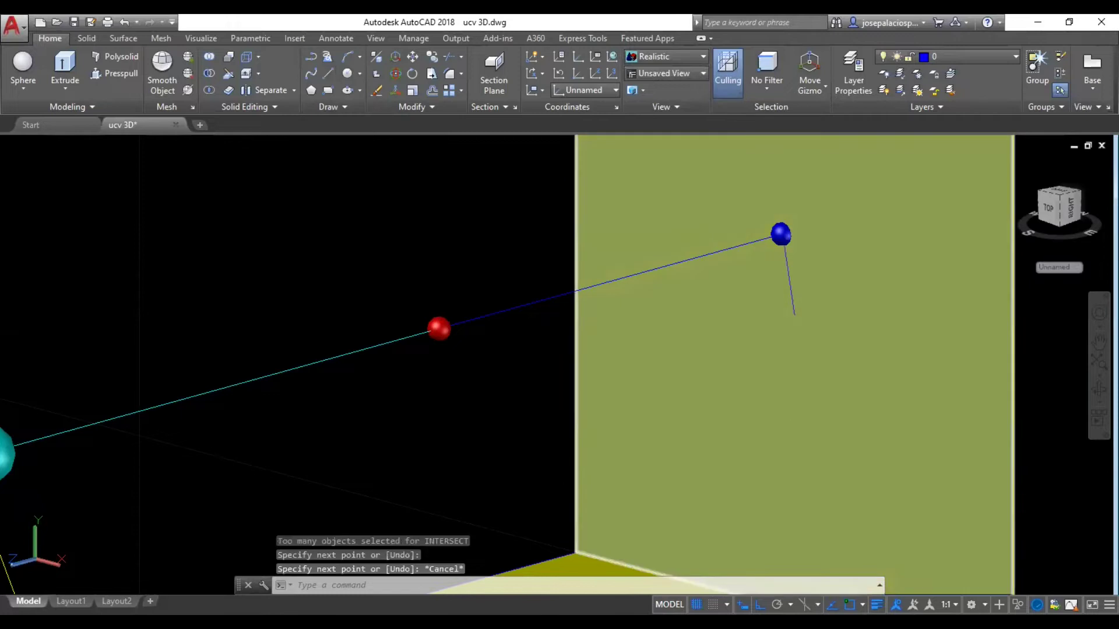
key(ctrl+z)
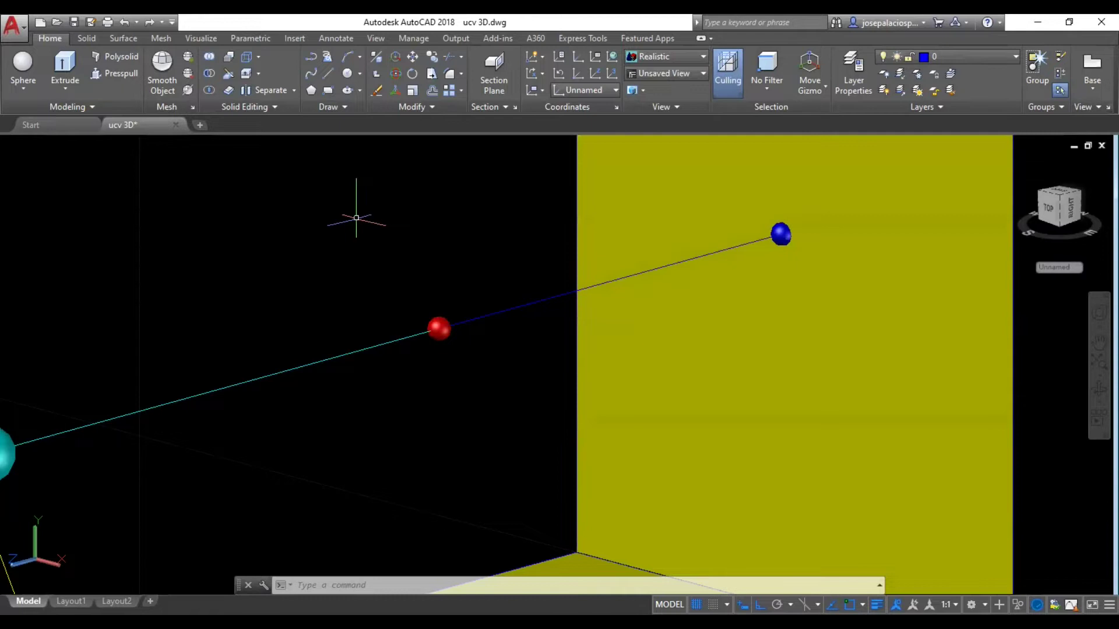
- Pan the scene right and slightly up to bring the cyan-headed stick figure into view
right_click(337, 219)
click(380, 337)
drag(366, 322, 470, 301)
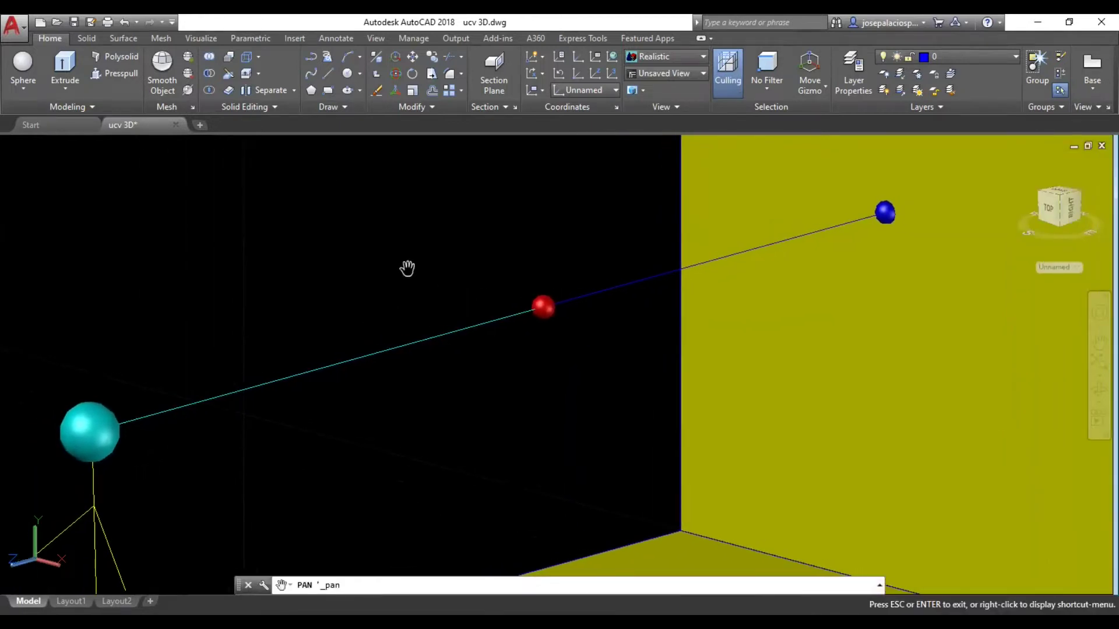
key(Escape)
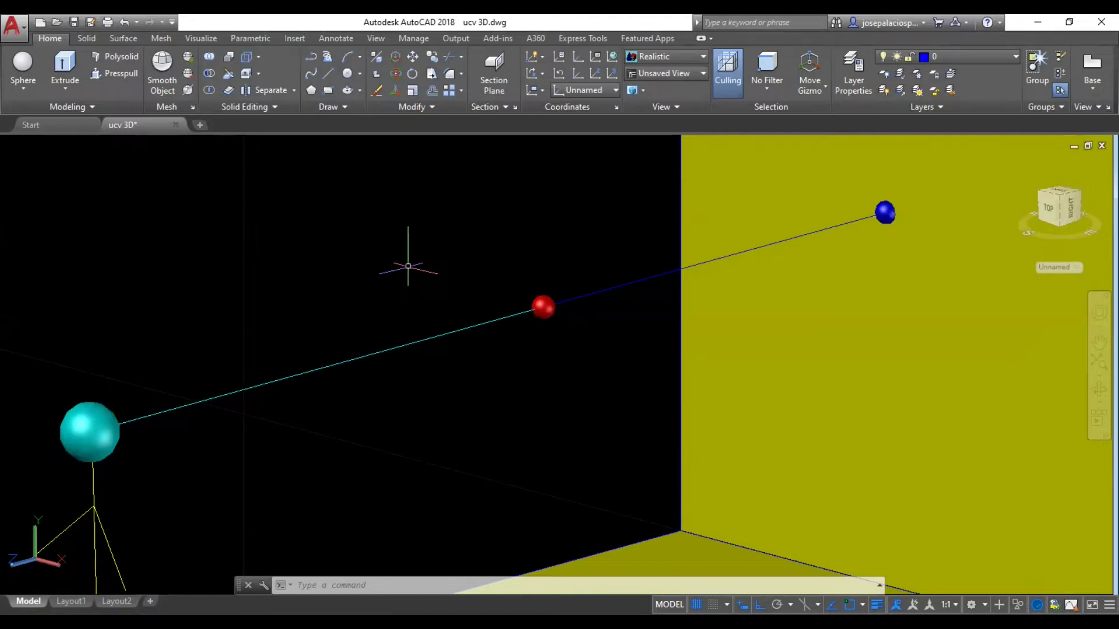
- Inspect the cyan sight line and the red-to-blue line by selecting each in turn
click(405, 343)
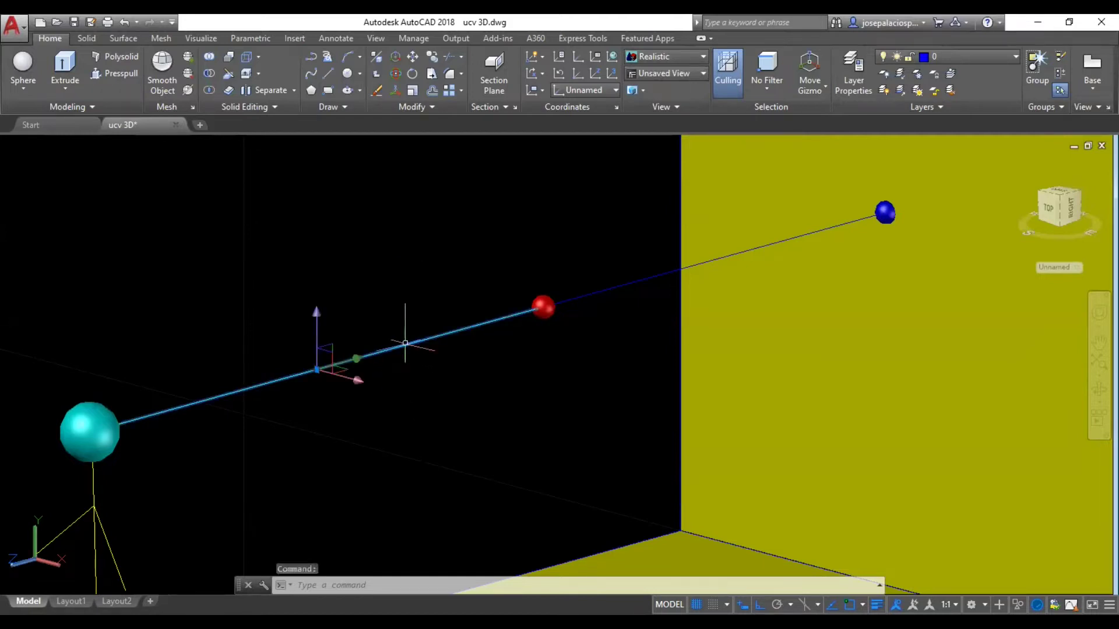
key(Escape)
click(623, 284)
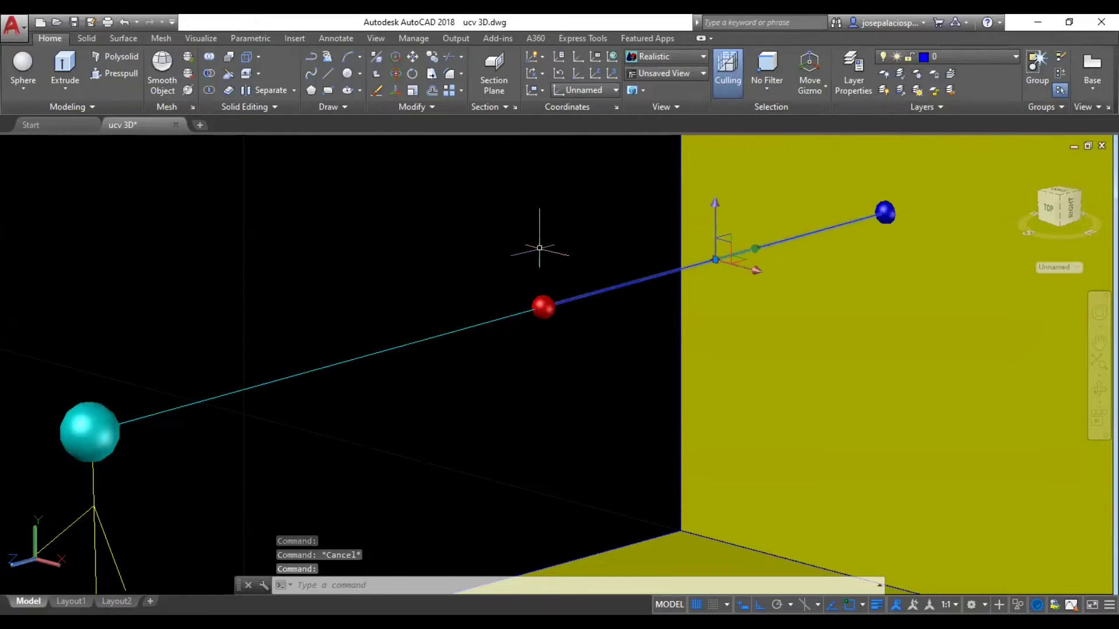
key(Escape)
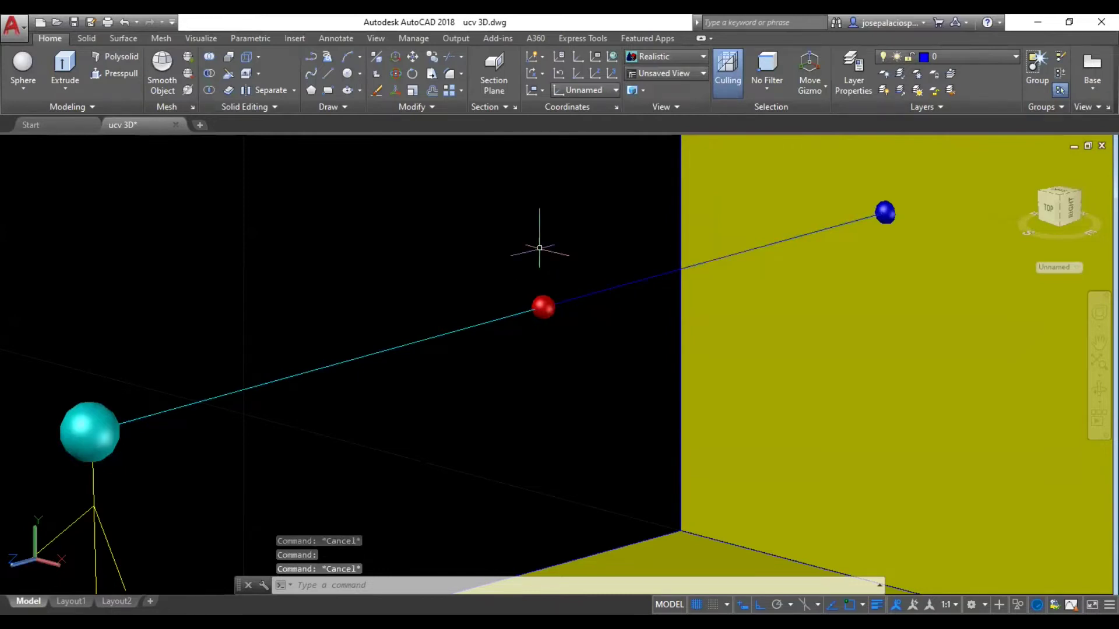
click(597, 293)
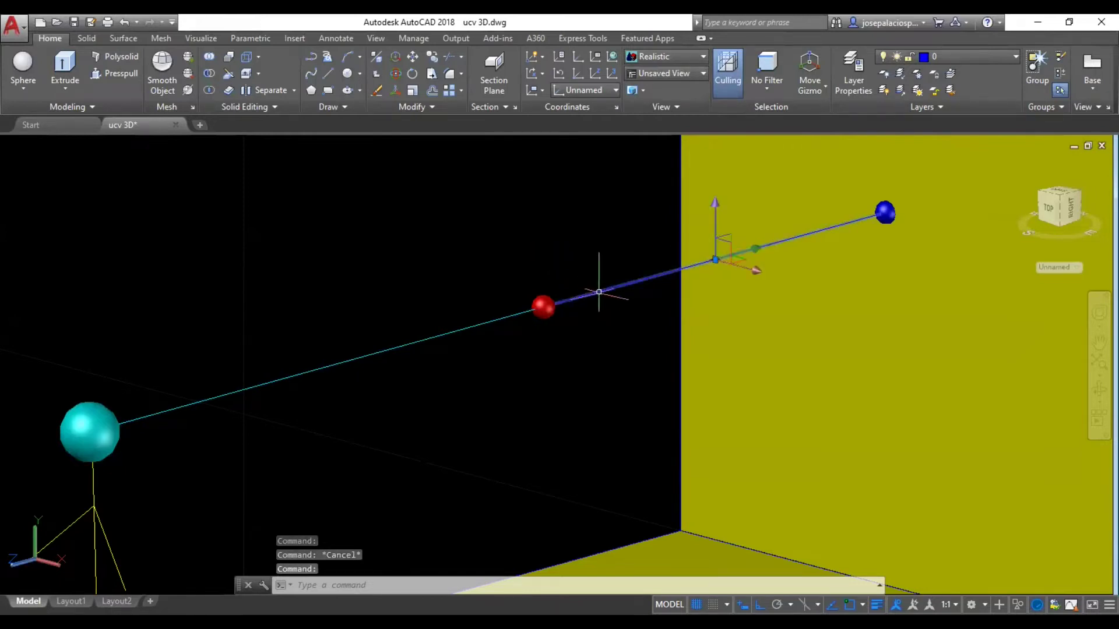
key(Escape)
click(484, 322)
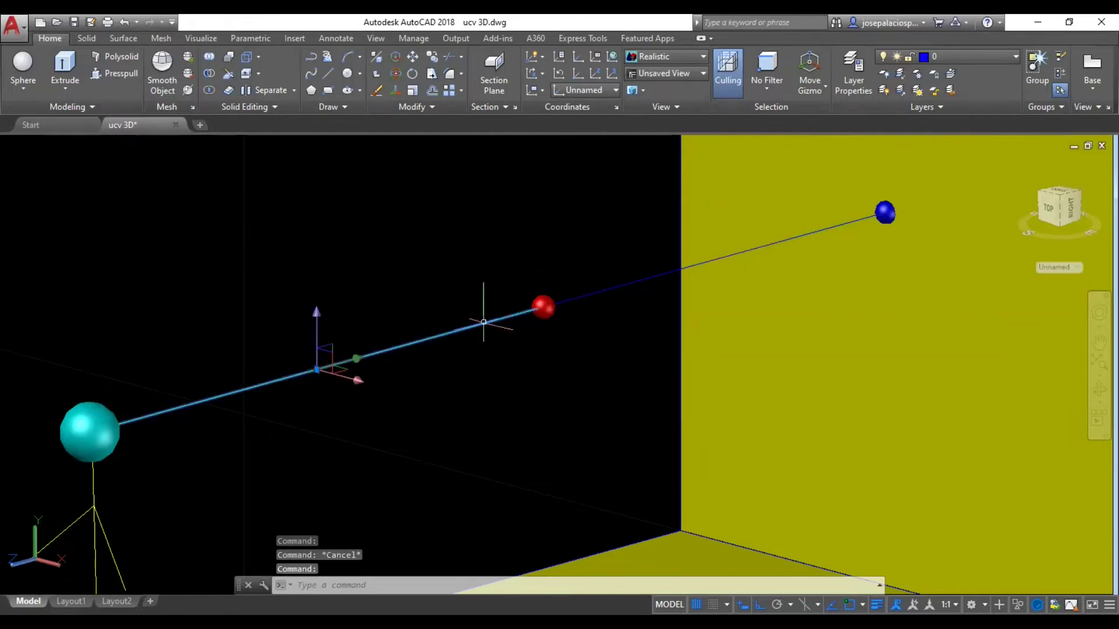
key(Escape)
- Delete the red-to-blue line and extend the cyan line's end to the blue sphere
click(625, 286)
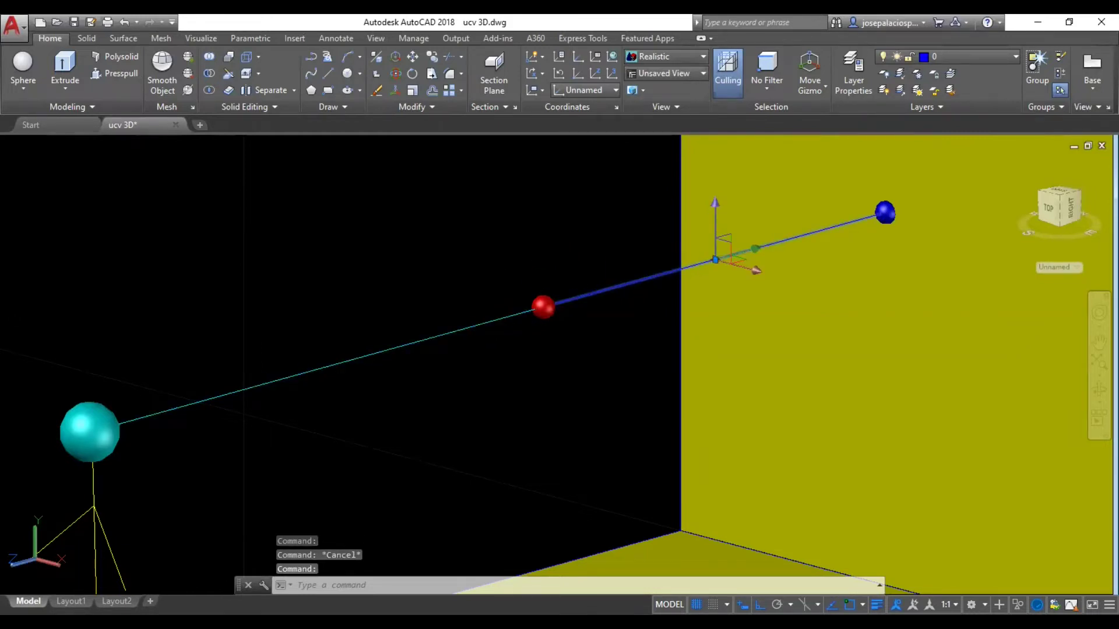
key(Delete)
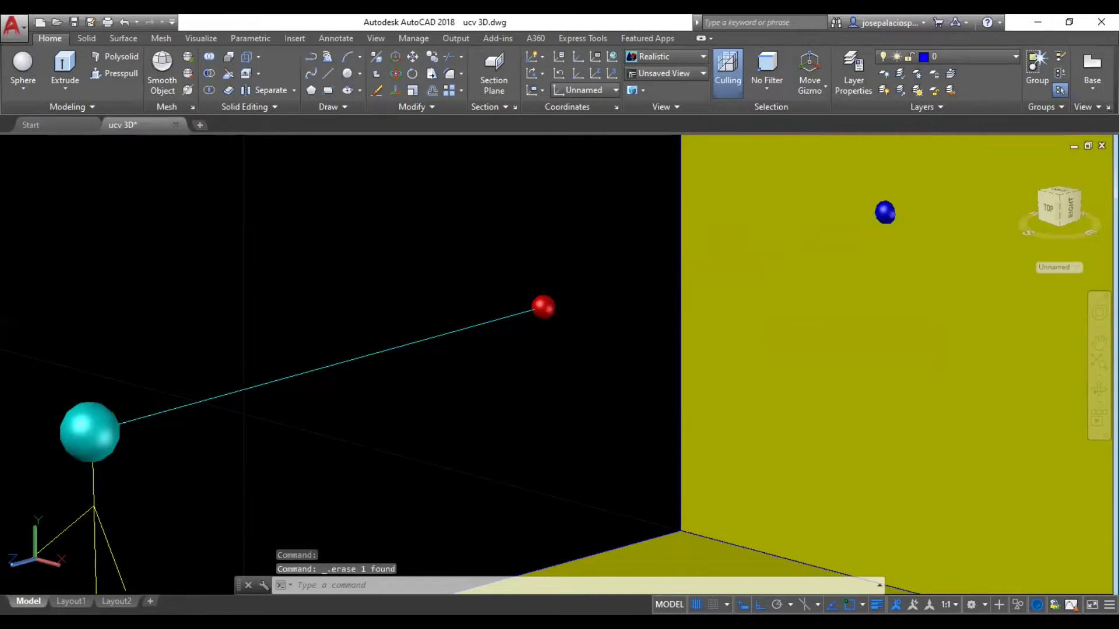
click(541, 307)
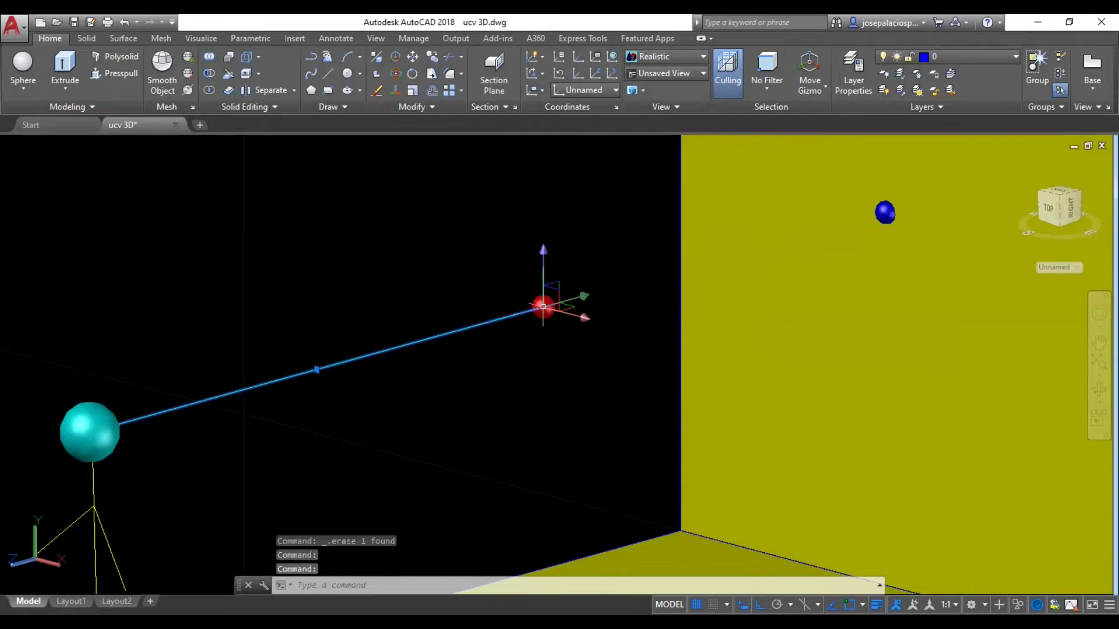
key(Escape)
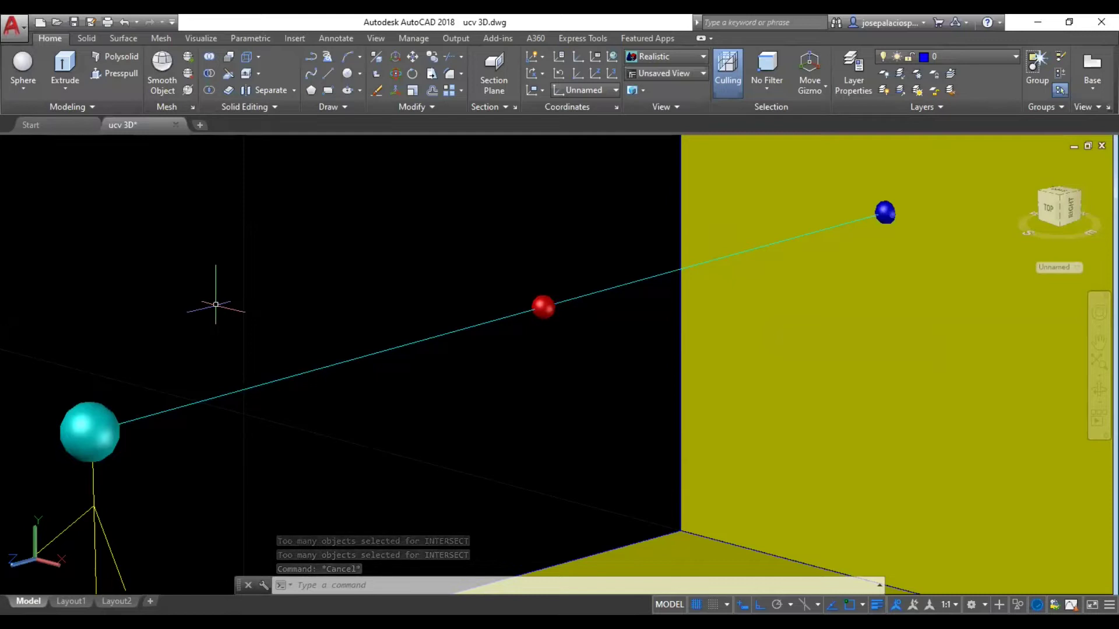
- Zoom out so the whole scene around the red and blue points is visible
right_click(339, 261)
click(383, 394)
mouse_move(477, 270)
mouse_down()
mouse_move(430, 342)
mouse_move(482, 272)
mouse_move(488, 240)
mouse_move(473, 276)
mouse_up()
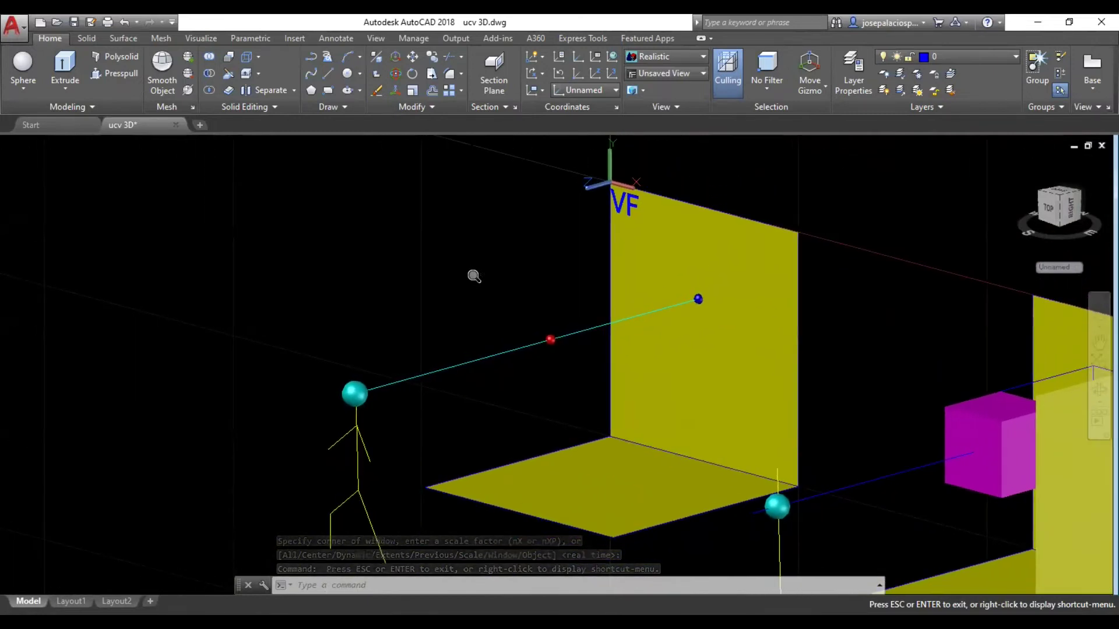
key(Escape)
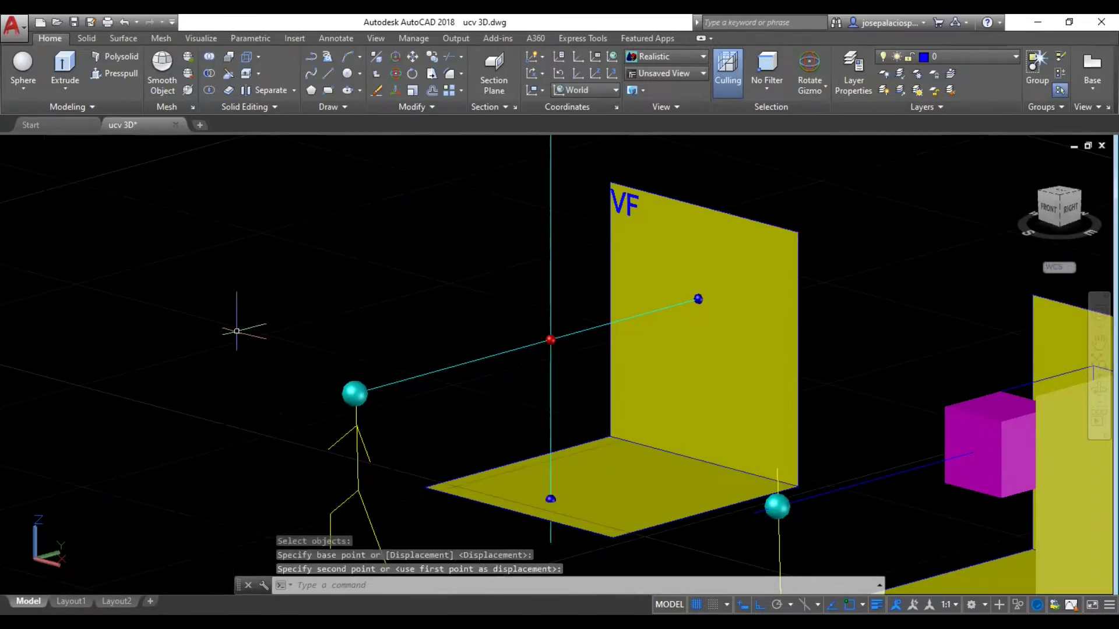
- Drop the vertical line at its final position, then window-select it again
click(550, 543)
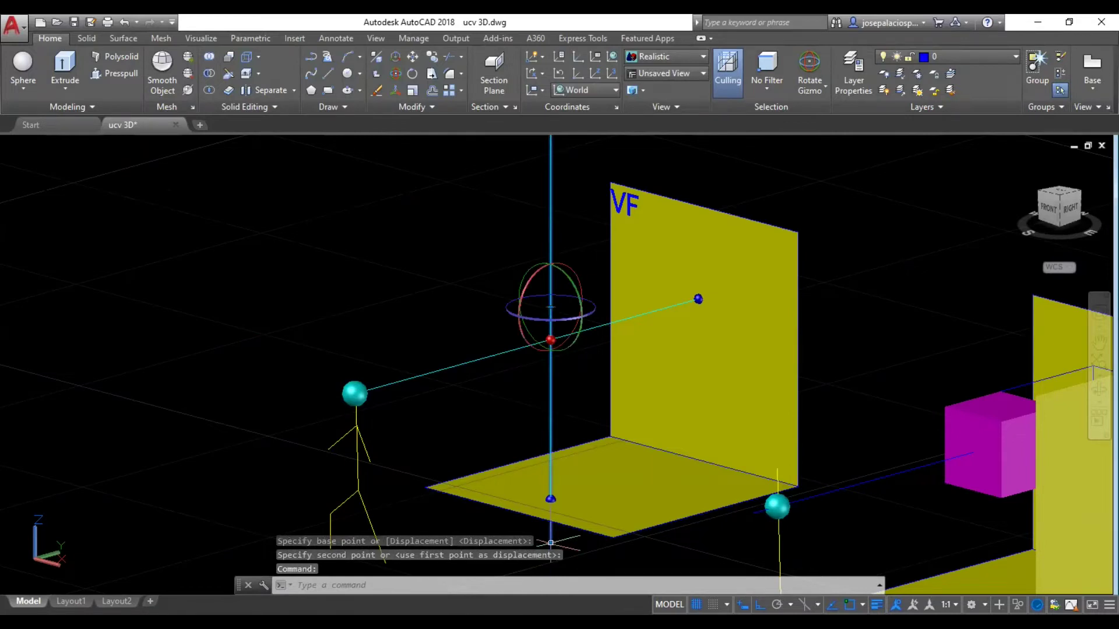
key(Escape)
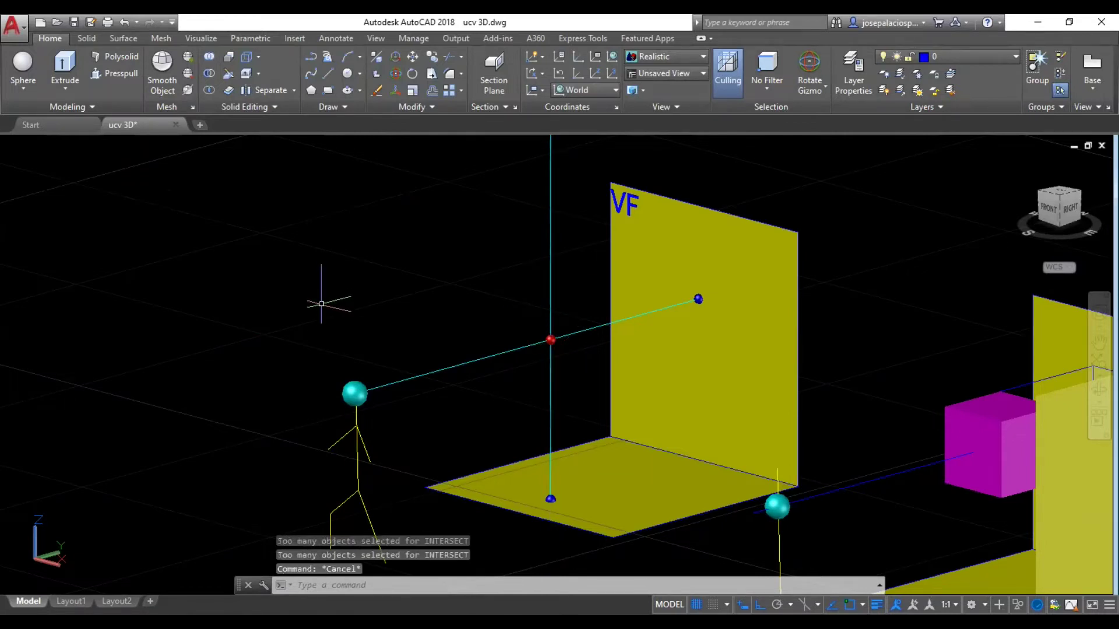
right_click(327, 268)
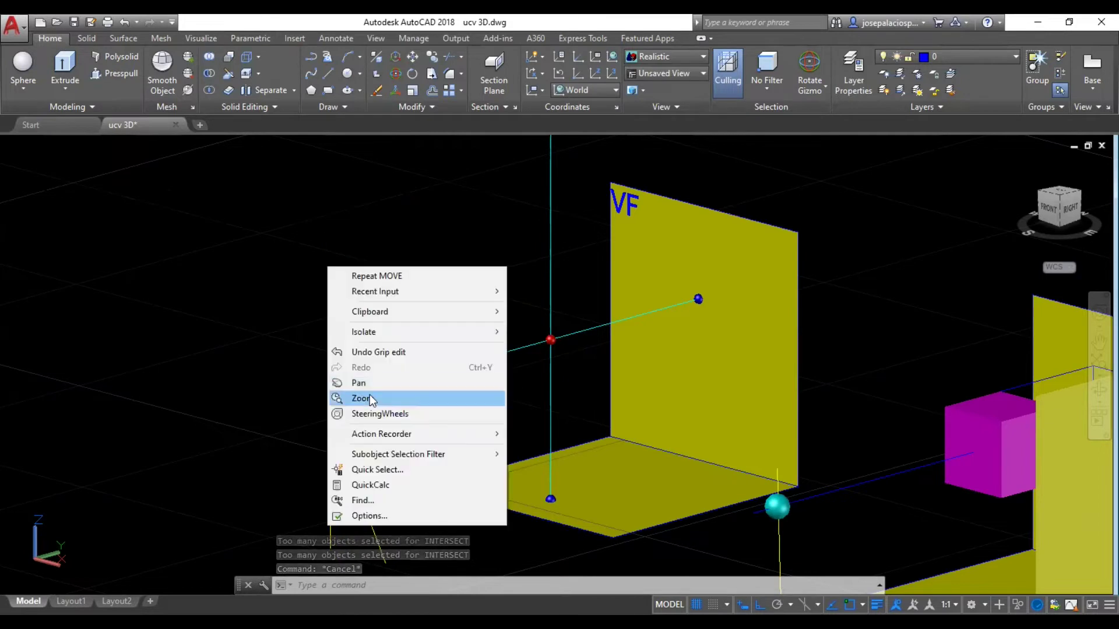
click(419, 235)
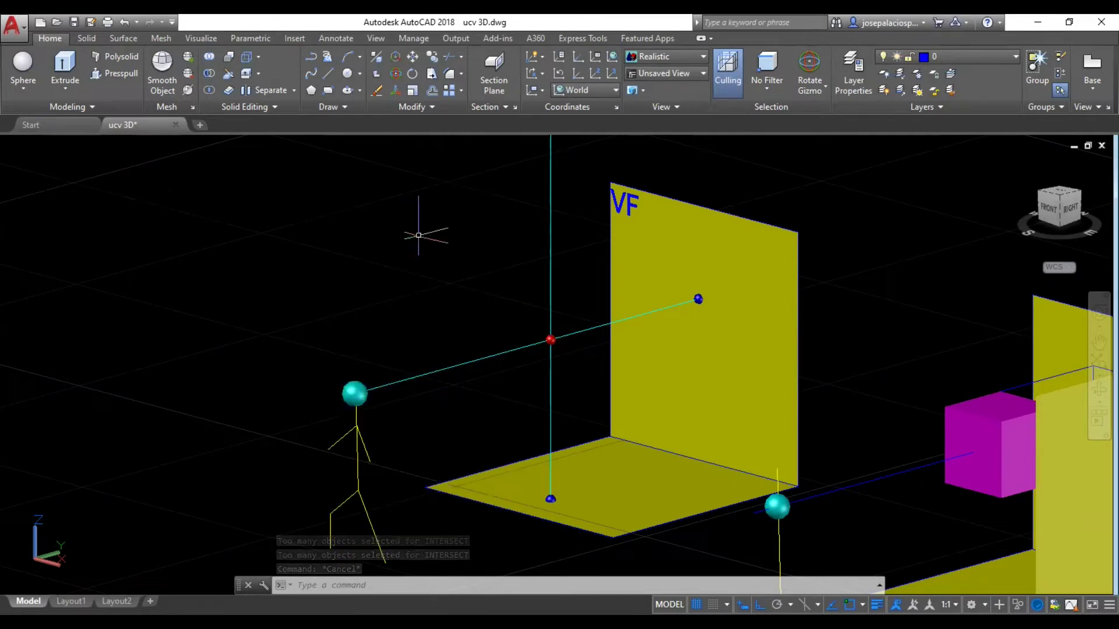
drag(419, 235, 457, 394)
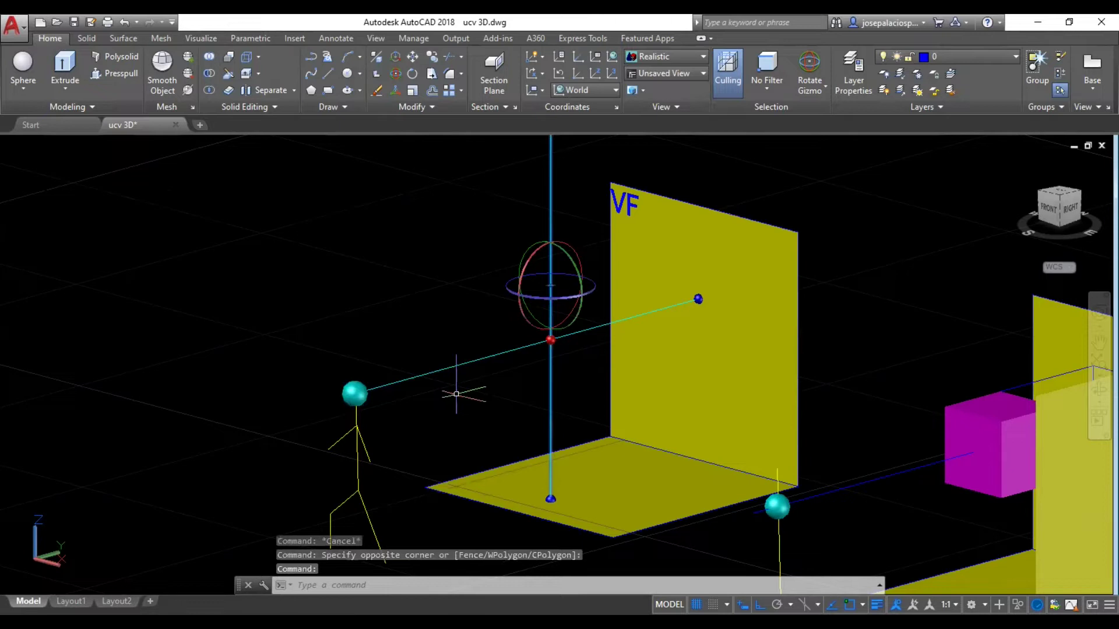
- Switch the 3D gizmo to No Gizmo and orbit to look down on the floor plane
click(826, 86)
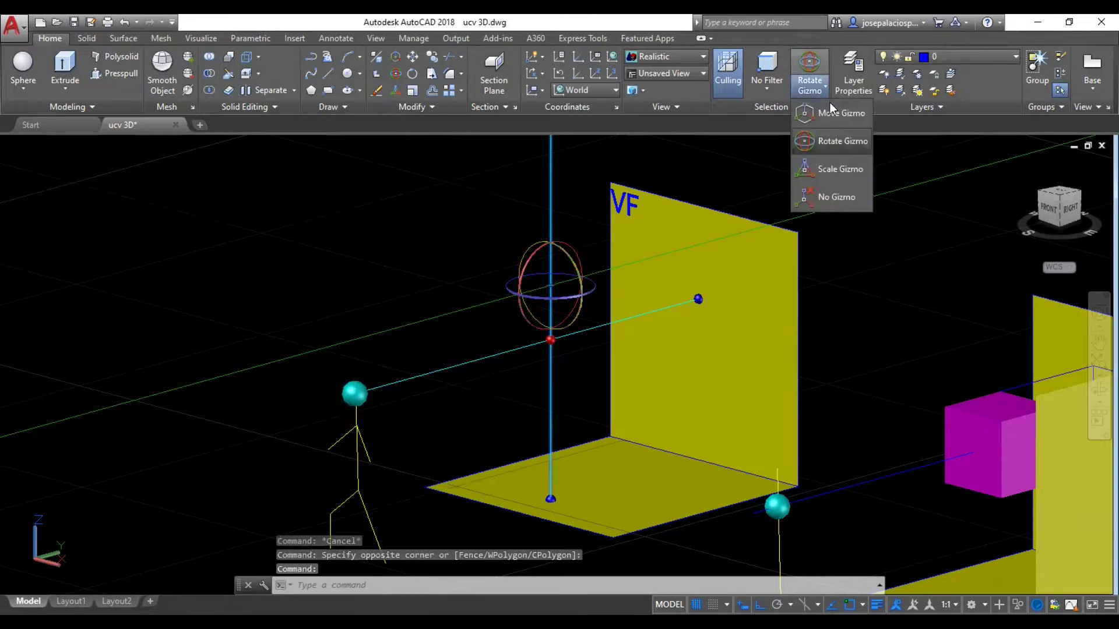
click(827, 198)
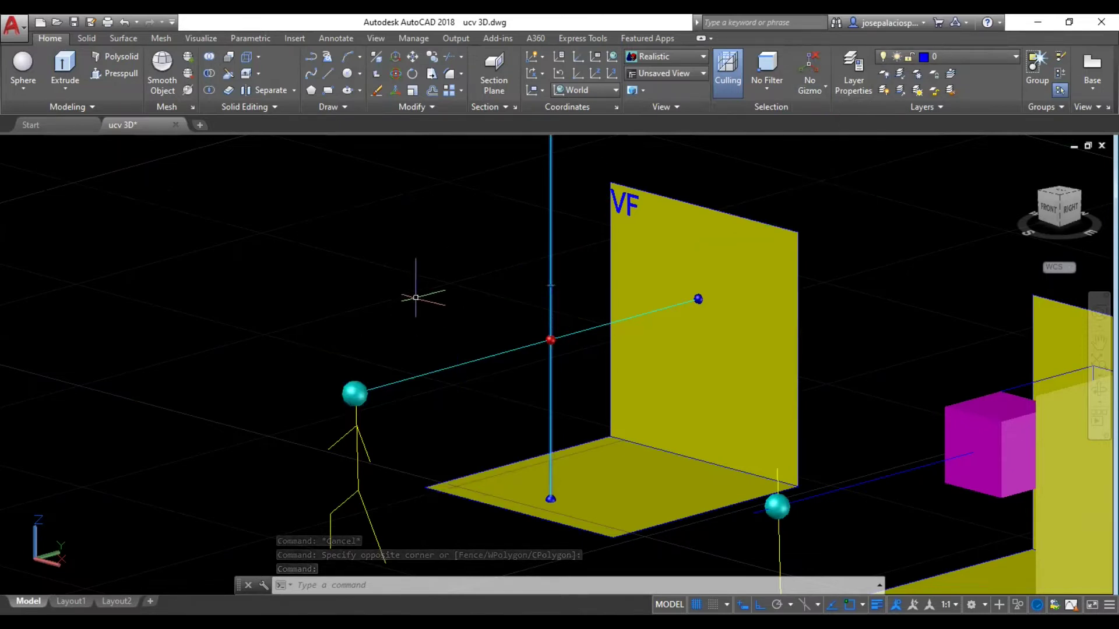
key(Escape)
mouse_move(589, 411)
shift+middle_down()
mouse_move(604, 416)
mouse_move(614, 460)
mouse_move(614, 536)
mouse_move(569, 470)
shift+middle_up()
mouse_move(600, 307)
shift+middle_down()
mouse_move(594, 320)
mouse_move(369, 213)
shift+middle_up()
- Pan the top-down view down-left to bring the floor plane and wall toward centre
right_click(344, 218)
click(375, 335)
drag(388, 313, 369, 356)
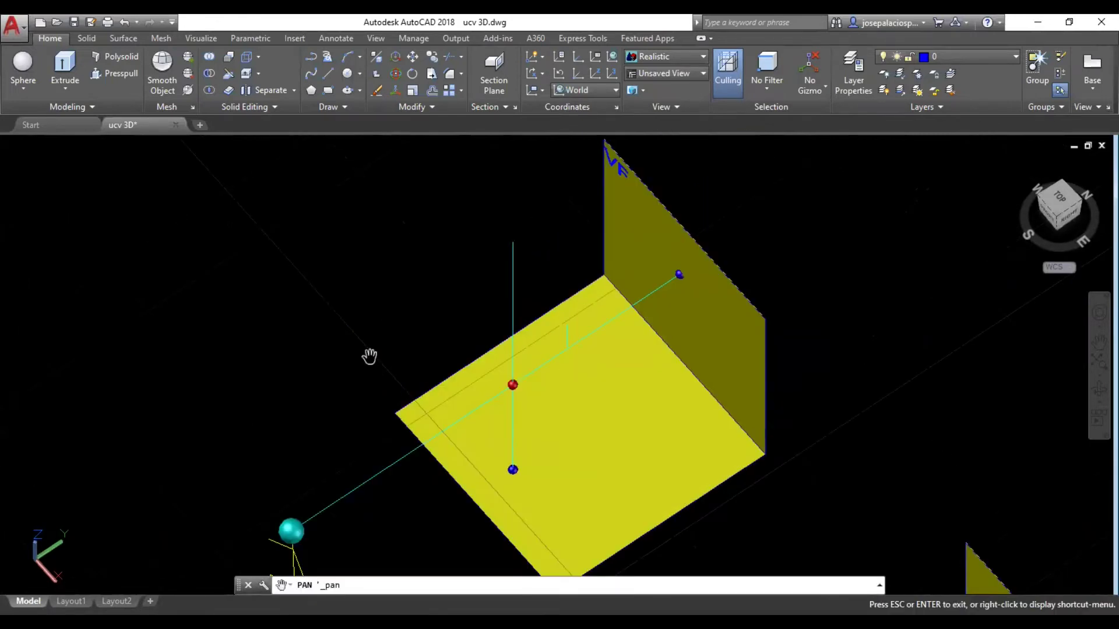
key(Escape)
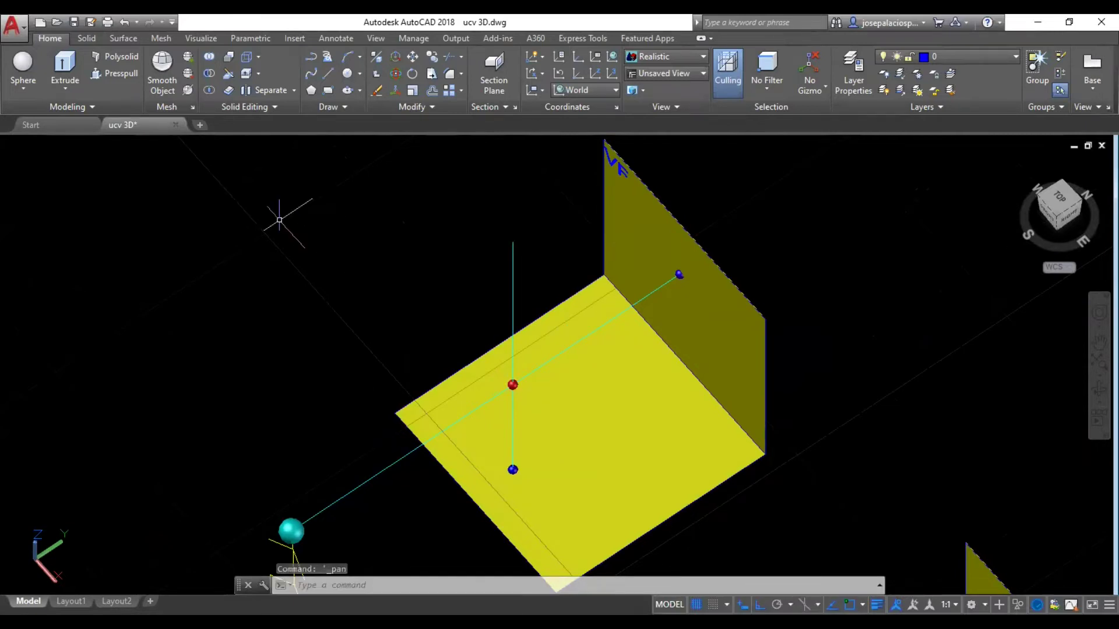
- Briefly select the yellow floor solid, then clear all selections
click(663, 469)
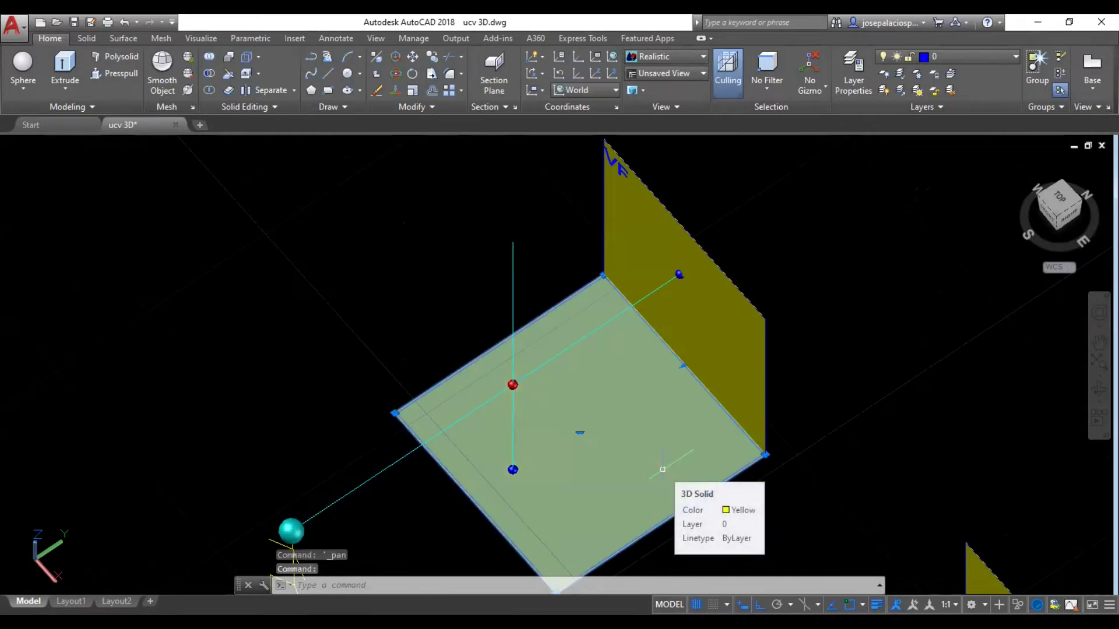
key(Escape)
click(459, 531)
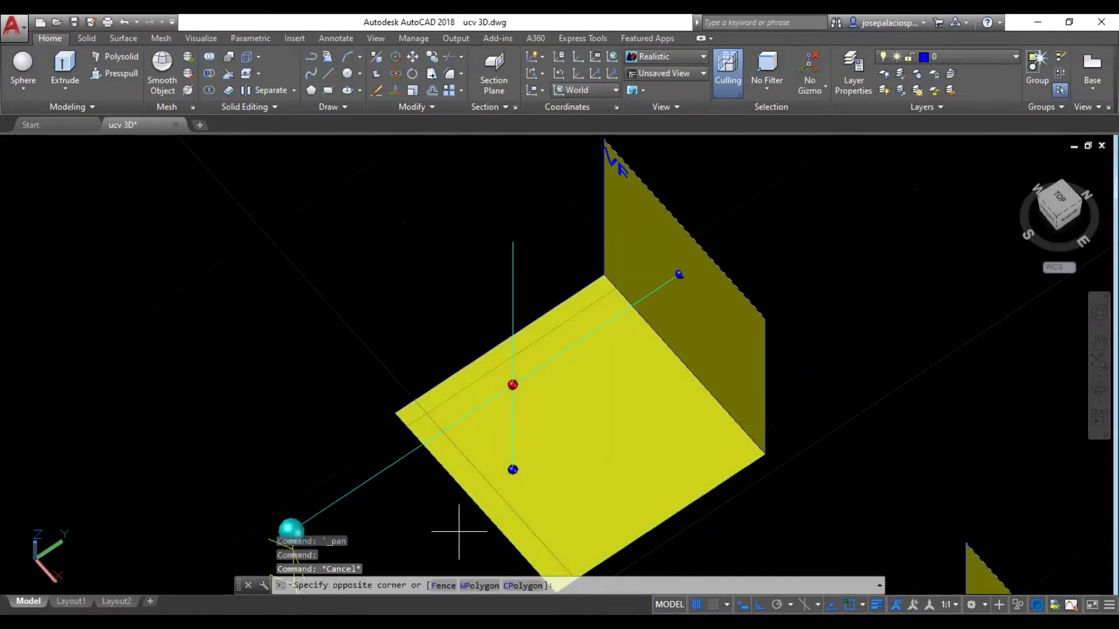
click(203, 357)
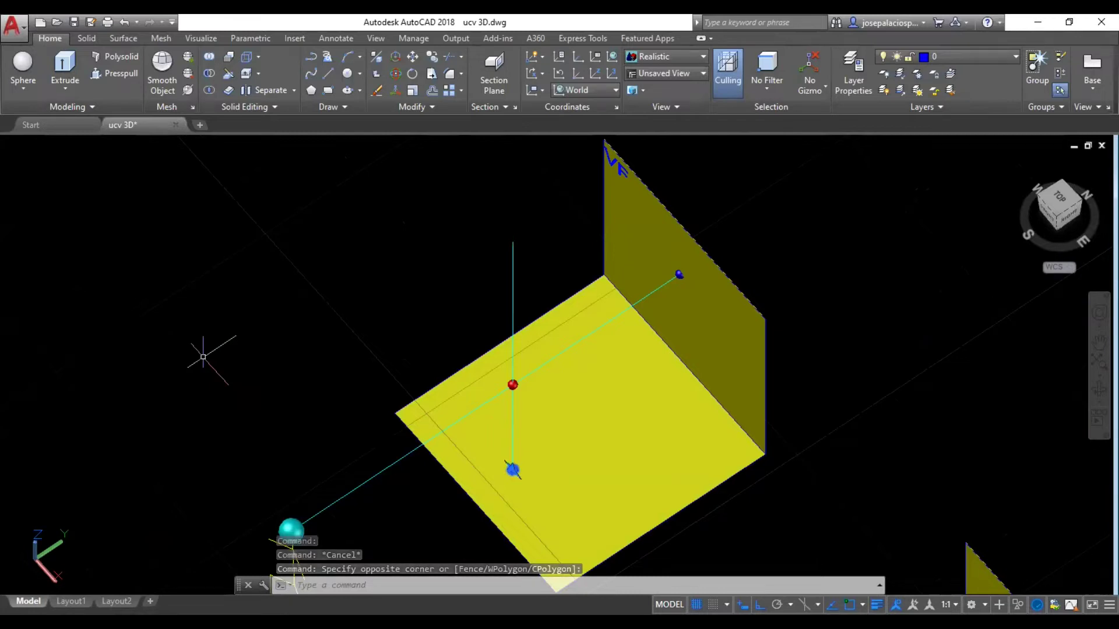
key(Escape)
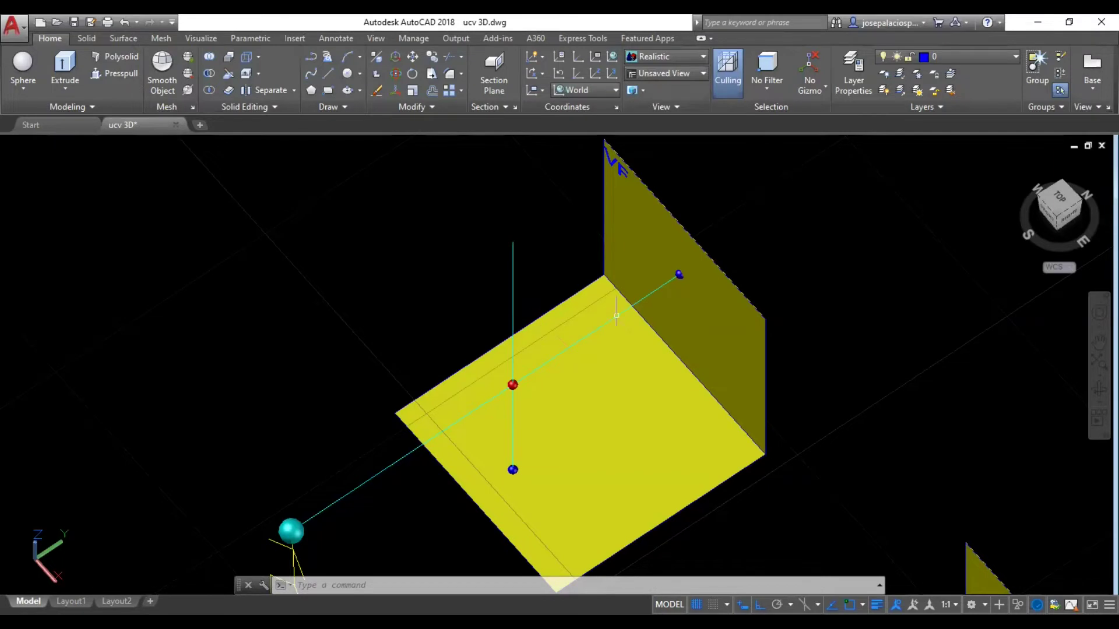
right_click(790, 293)
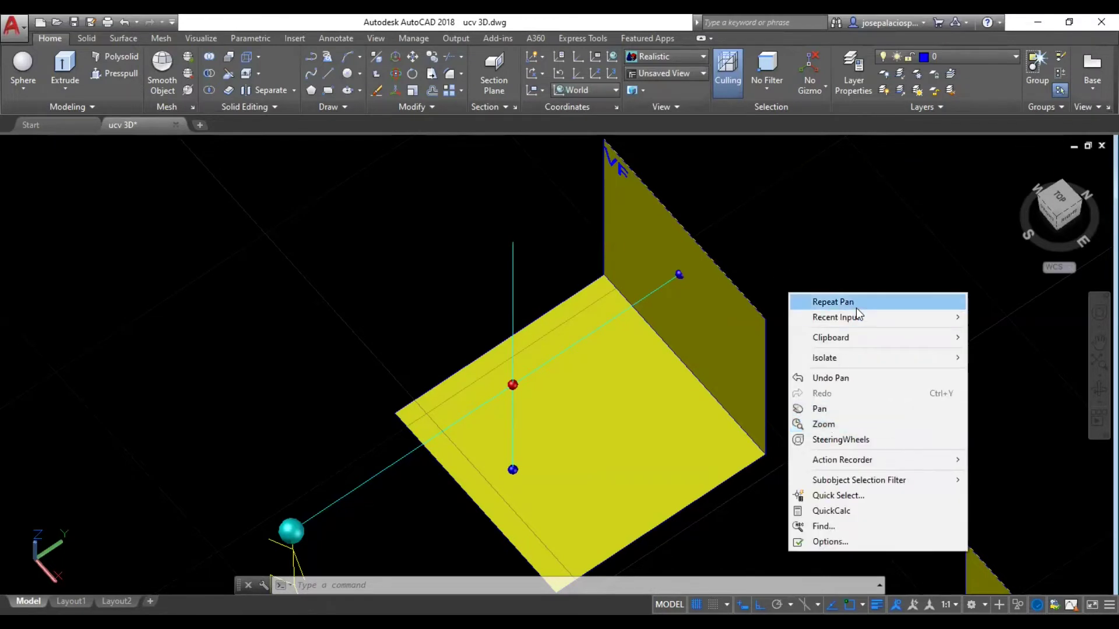
mouse_move(836, 317)
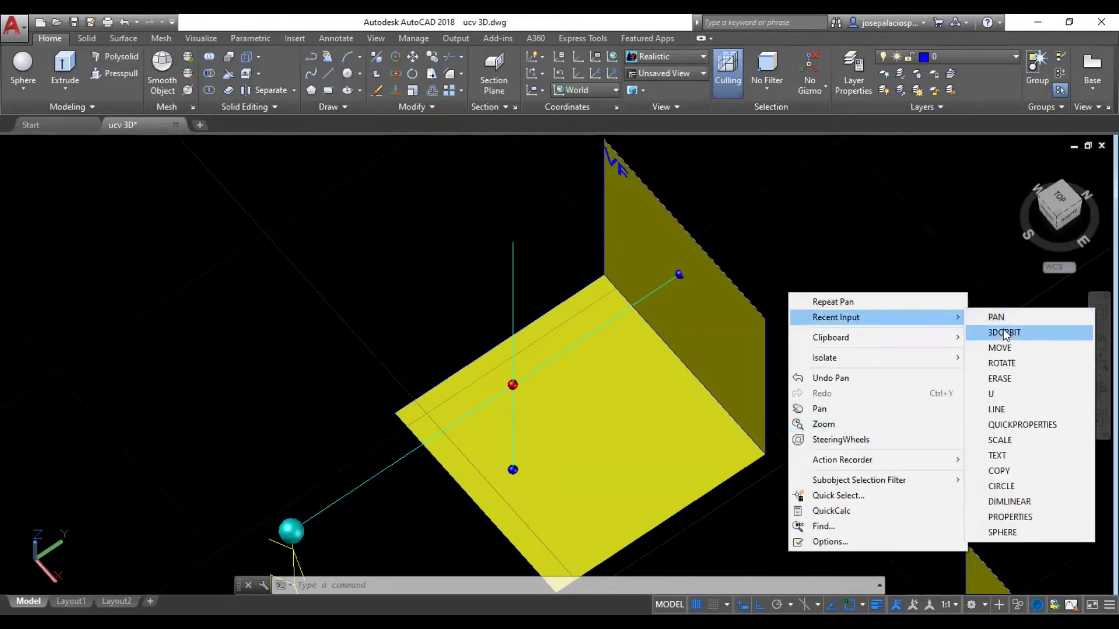
- Orbit back to an angled view of the yellow planes
click(1003, 332)
drag(1004, 334, 688, 353)
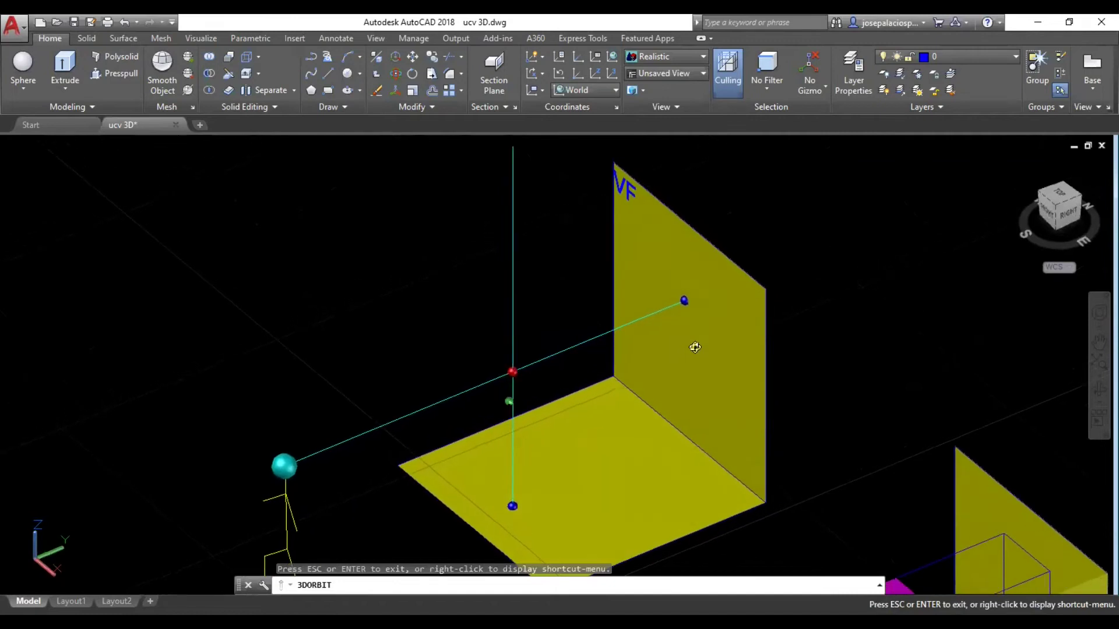
right_click(583, 270)
click(590, 278)
- Pan up-left and zoom in close on the floor plane and wall
right_click(554, 271)
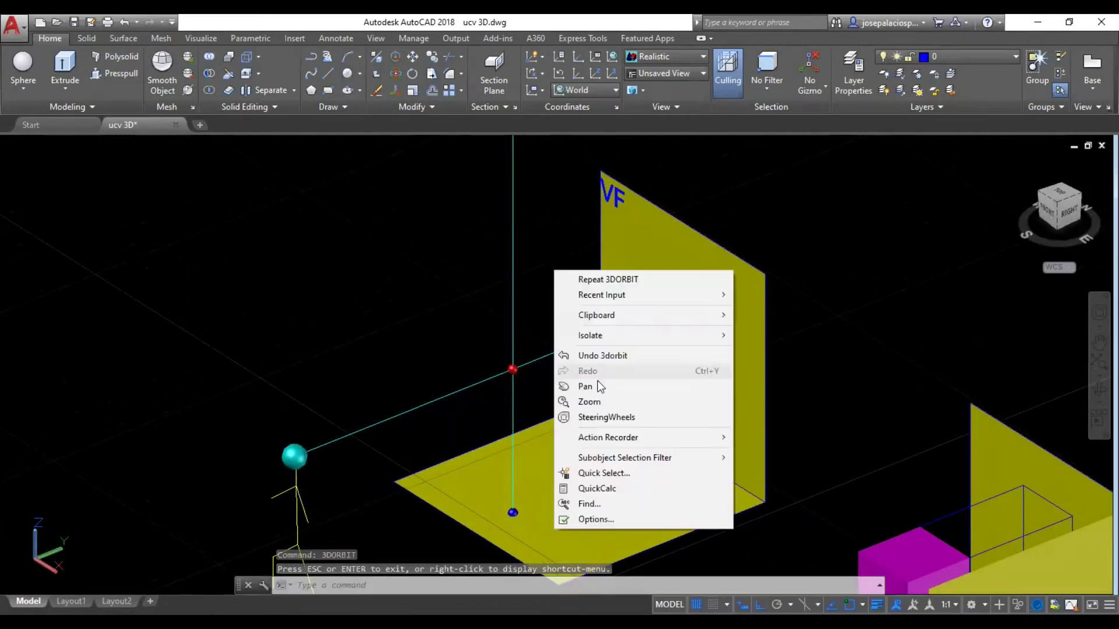
click(584, 386)
drag(544, 311, 517, 244)
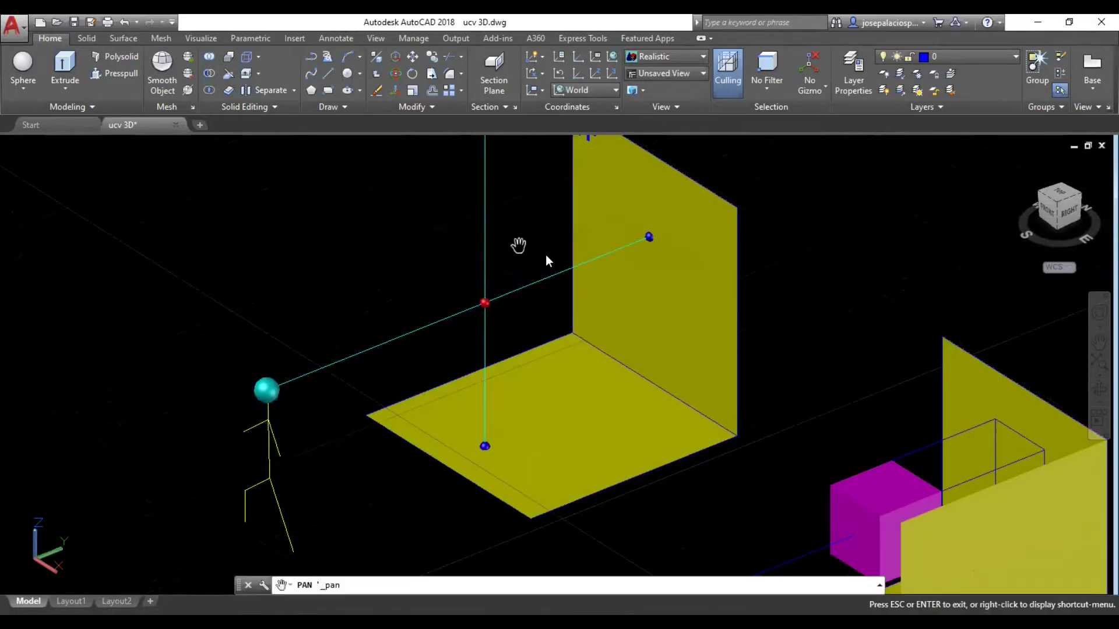
right_click(520, 245)
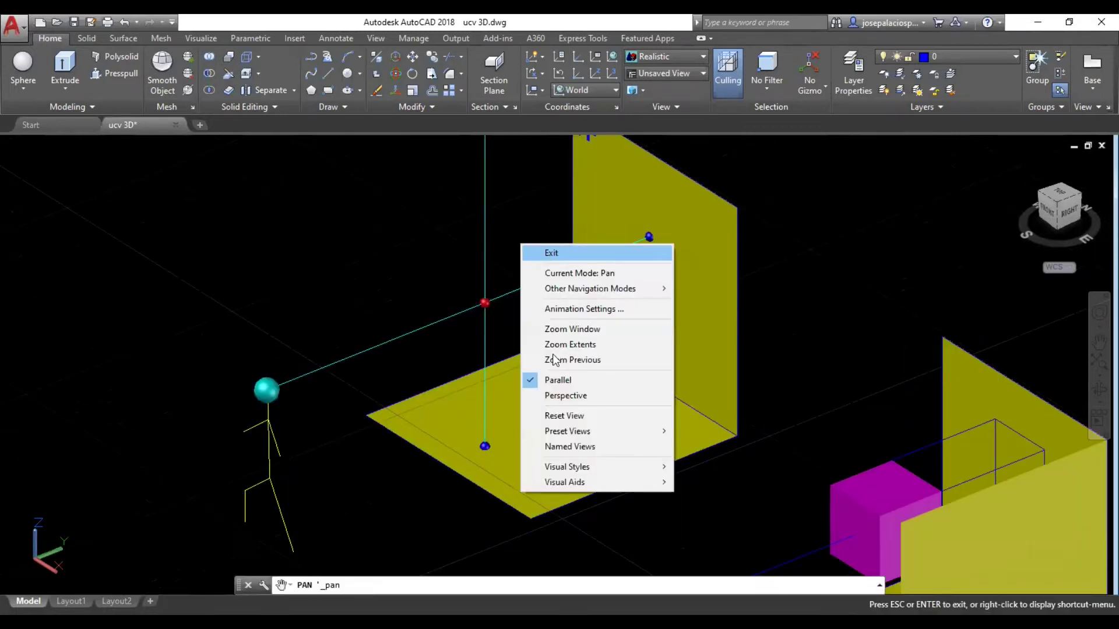
click(572, 359)
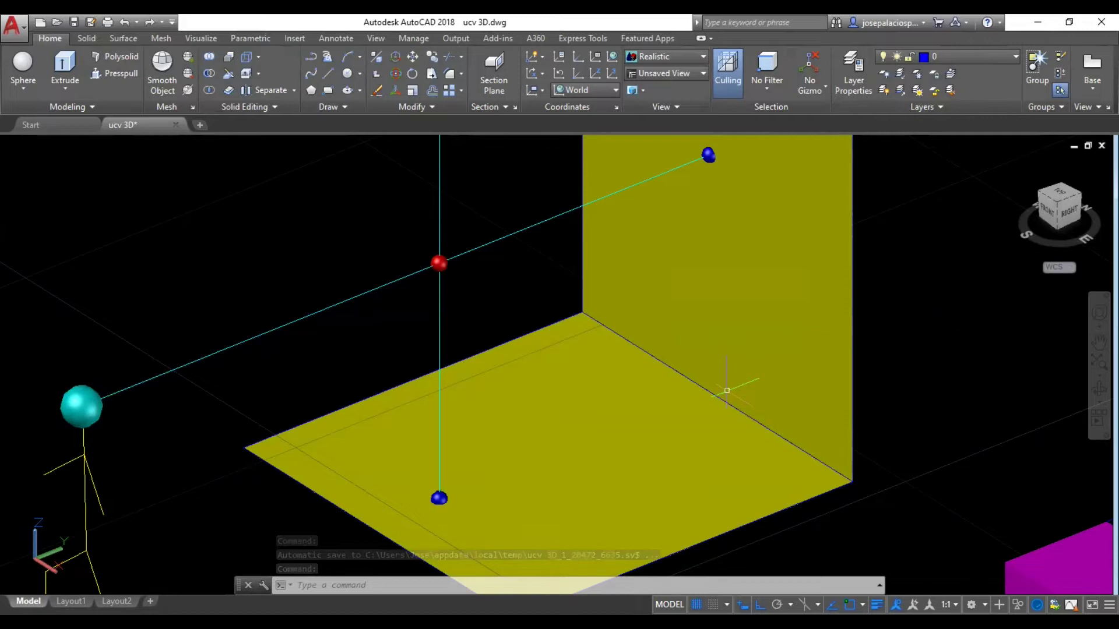
click(727, 390)
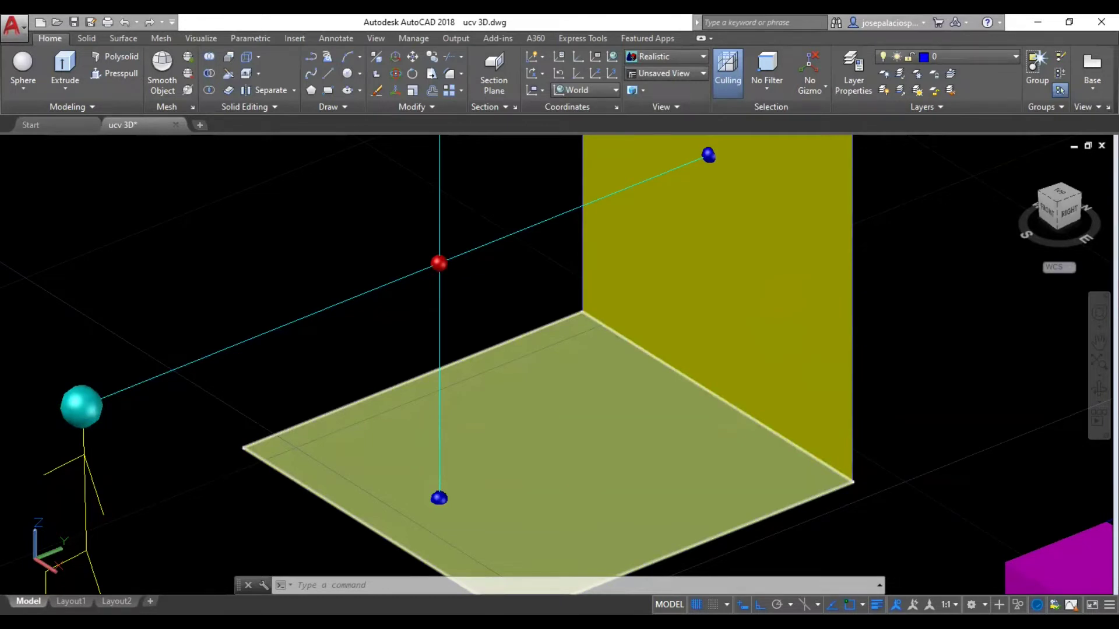
key(Escape)
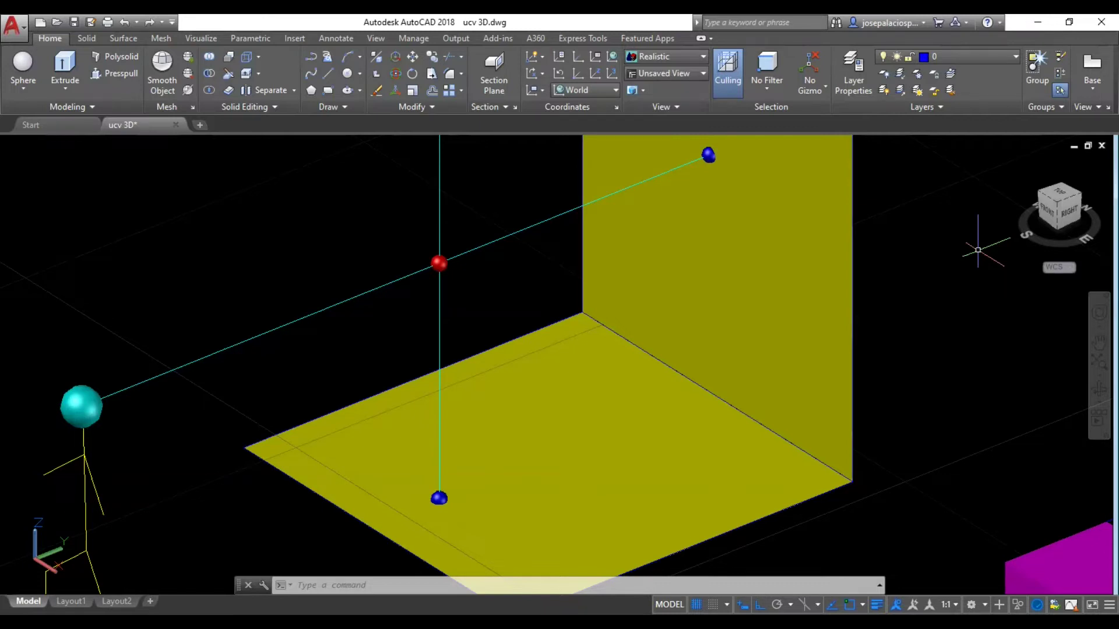
- Zoom out slightly to see more of the scene
right_click(903, 250)
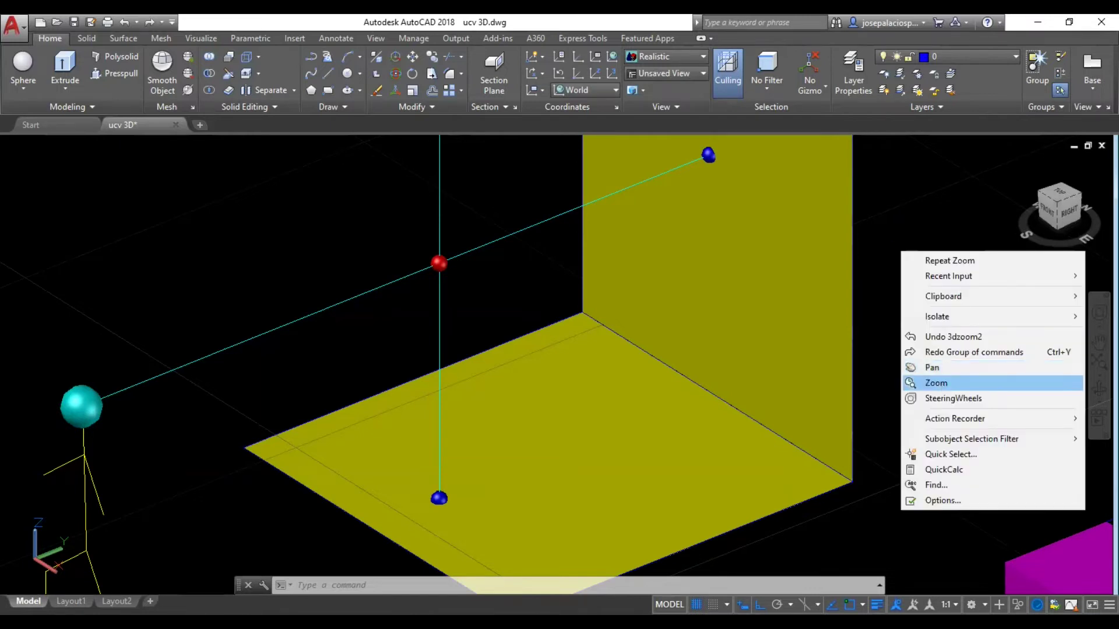
click(936, 383)
drag(909, 340, 867, 417)
right_click(798, 255)
click(816, 259)
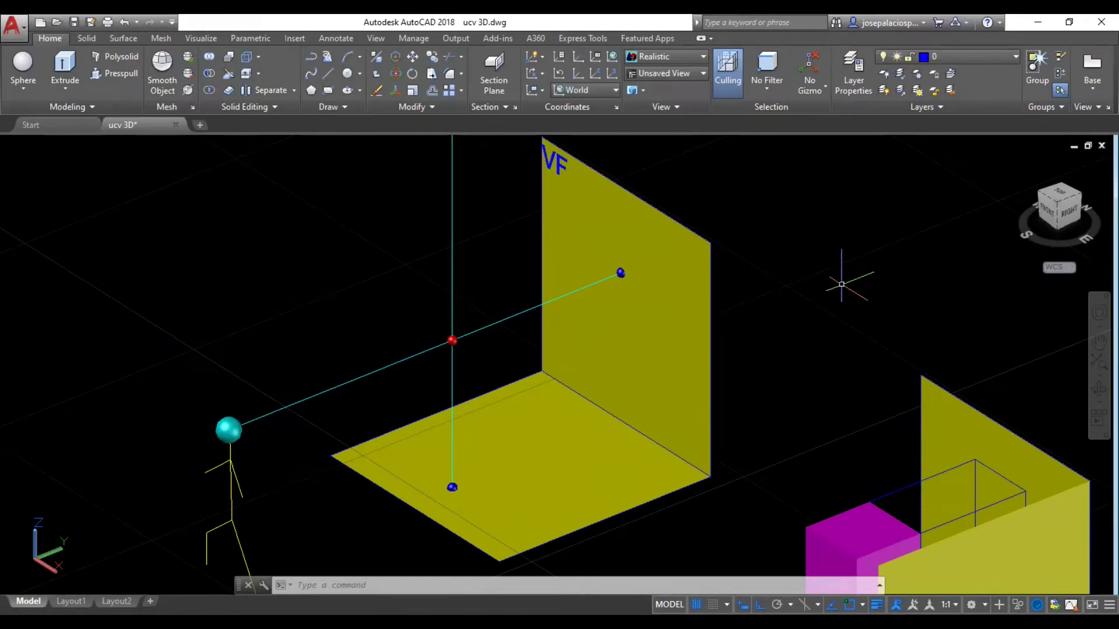
- Zoom in on the yellow wall corner and pan it toward the right
right_click(356, 292)
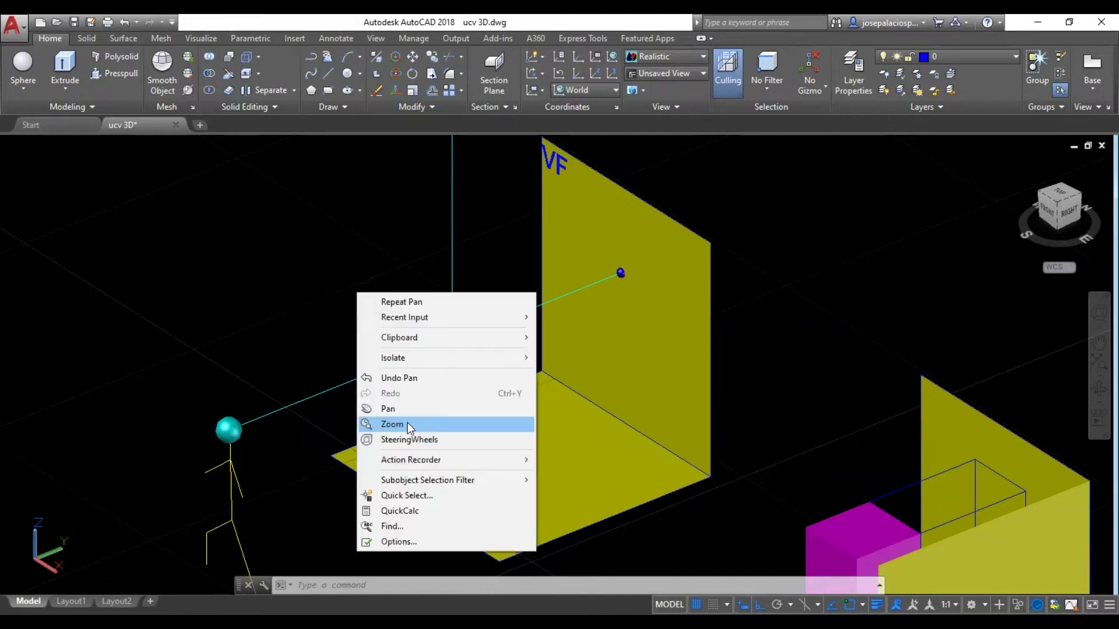
click(408, 424)
drag(337, 282, 395, 209)
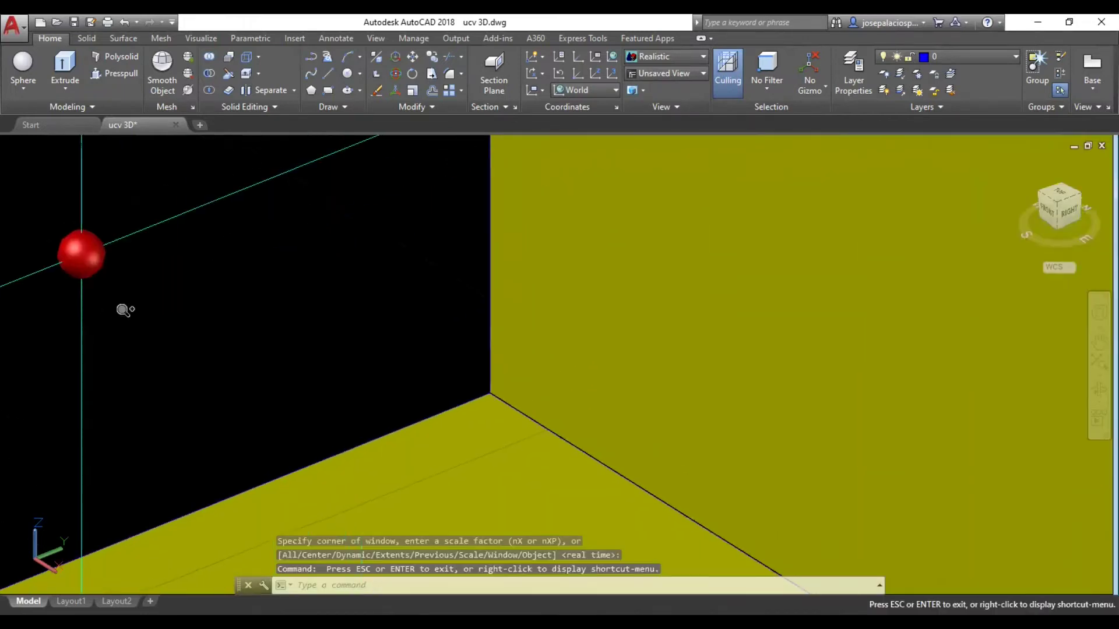
drag(122, 309, 231, 222)
right_click(230, 222)
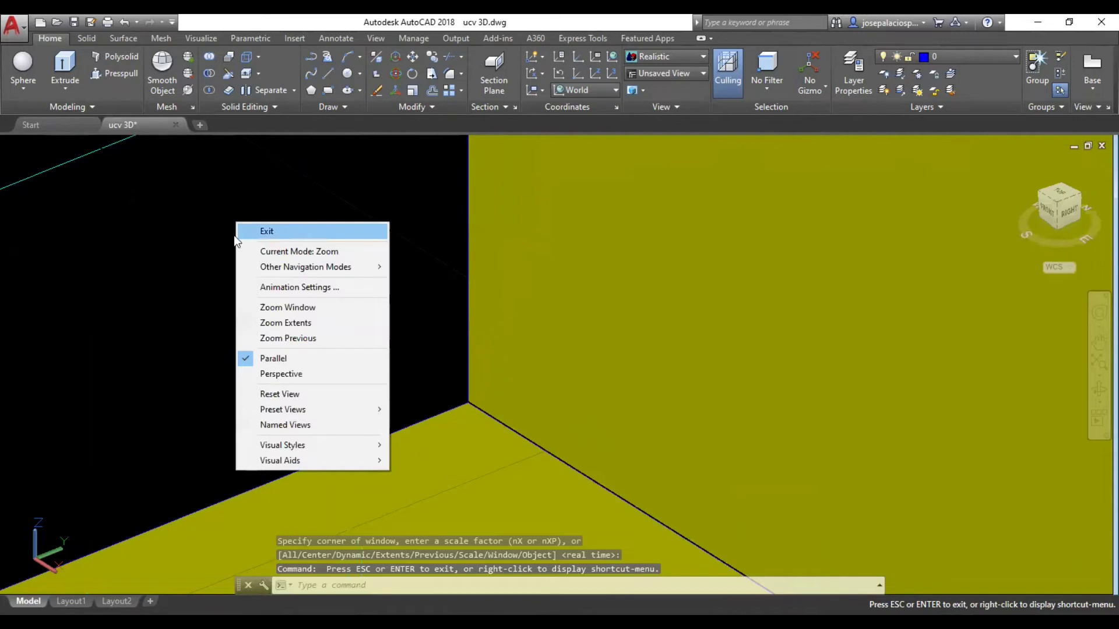
click(253, 337)
drag(235, 240, 532, 289)
right_click(362, 240)
click(396, 247)
- Select the slanted cyan sight line through the red sphere, then deselect it
right_click(312, 238)
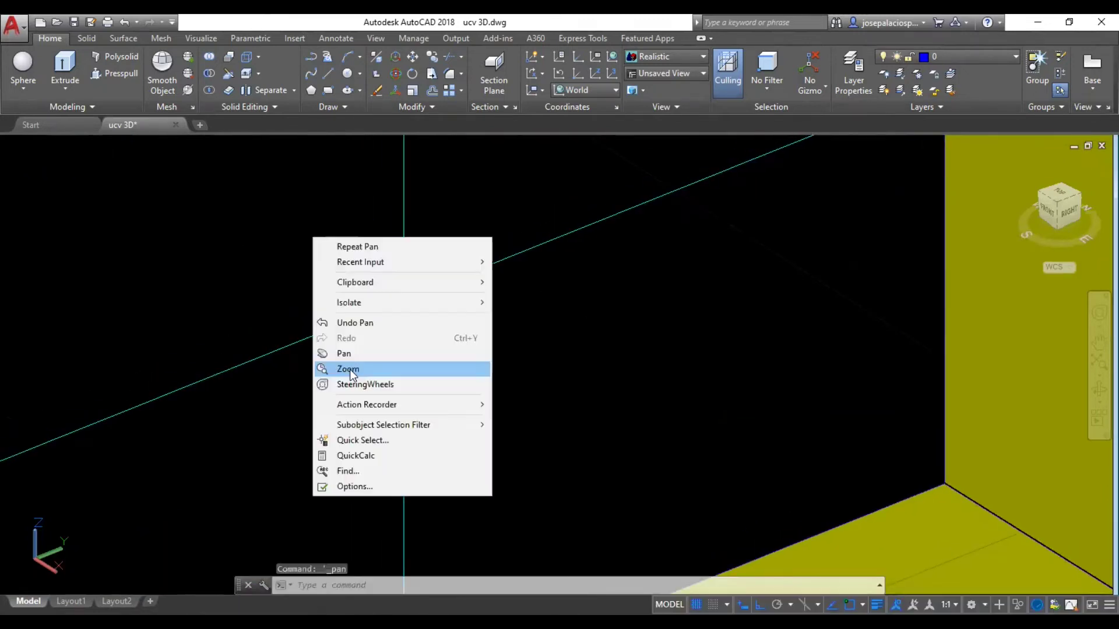
click(348, 369)
right_click(280, 240)
click(317, 246)
key(Escape)
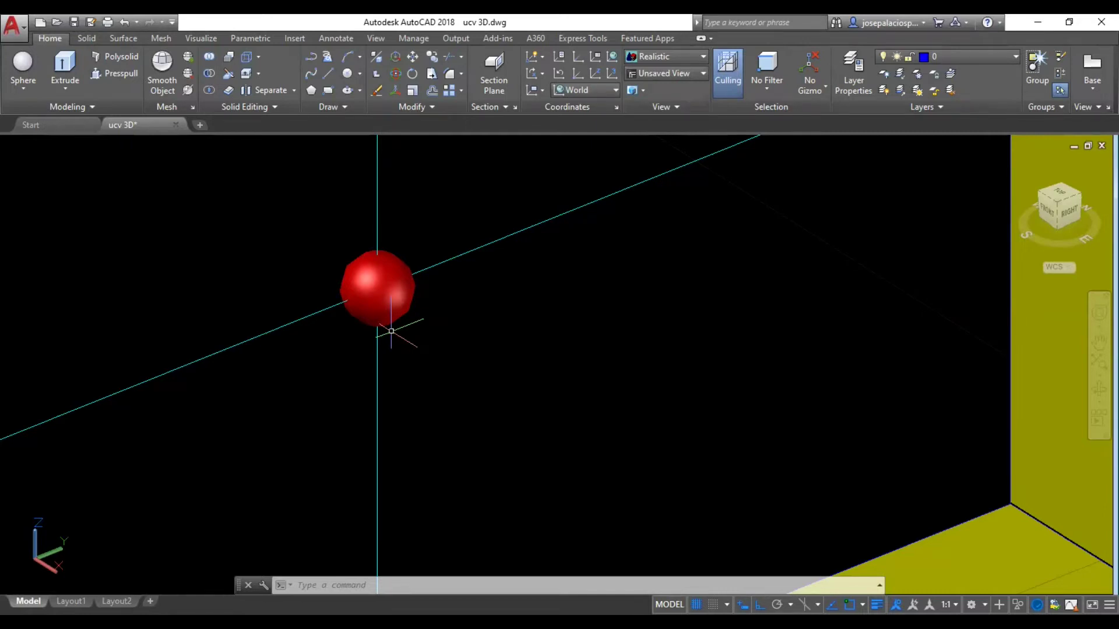
click(462, 255)
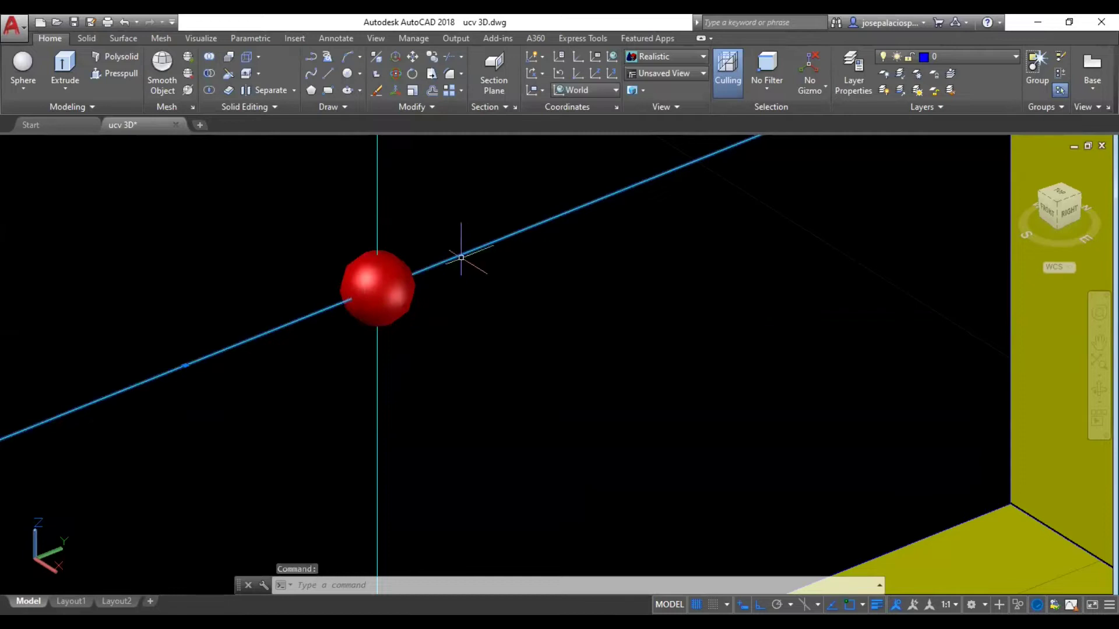
key(Escape)
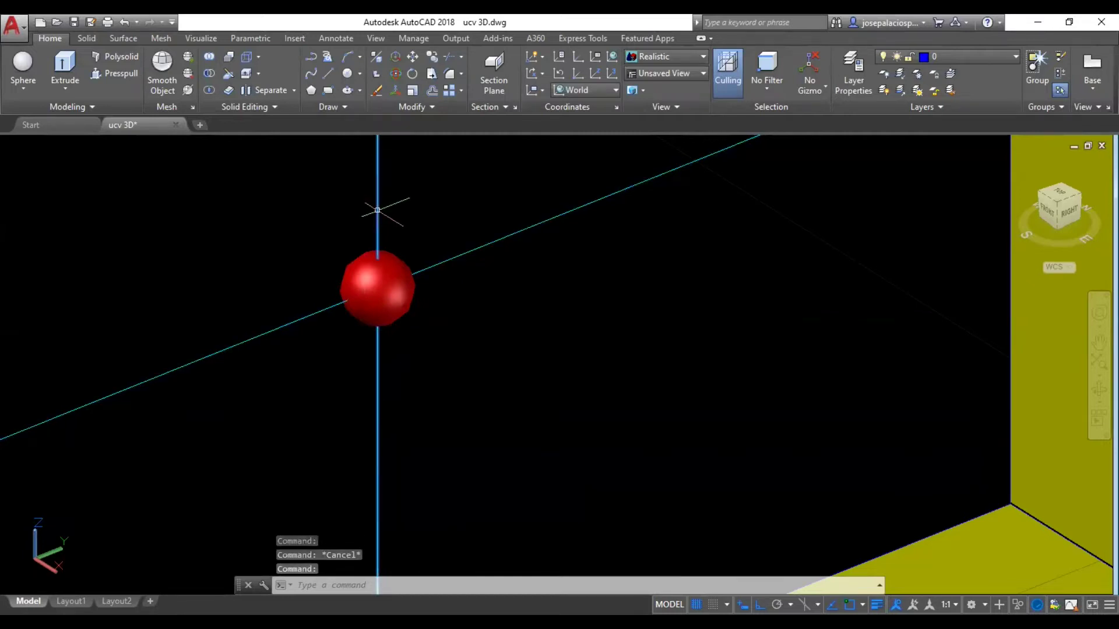
key(Escape)
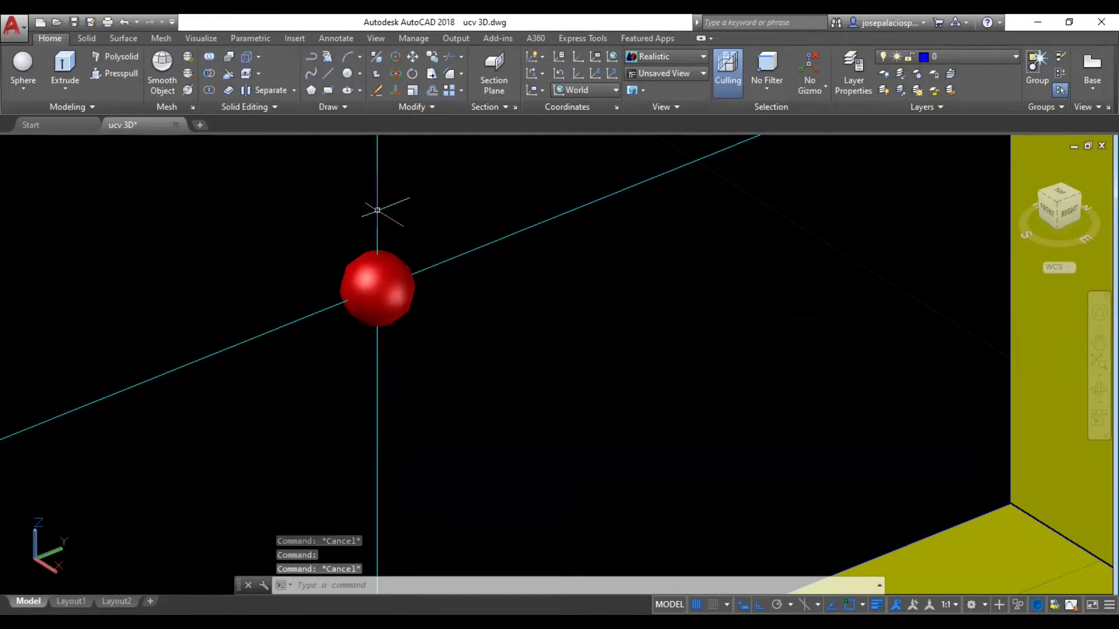
- Zoom out to show the entire VF assembly with its stick figure
right_click(429, 205)
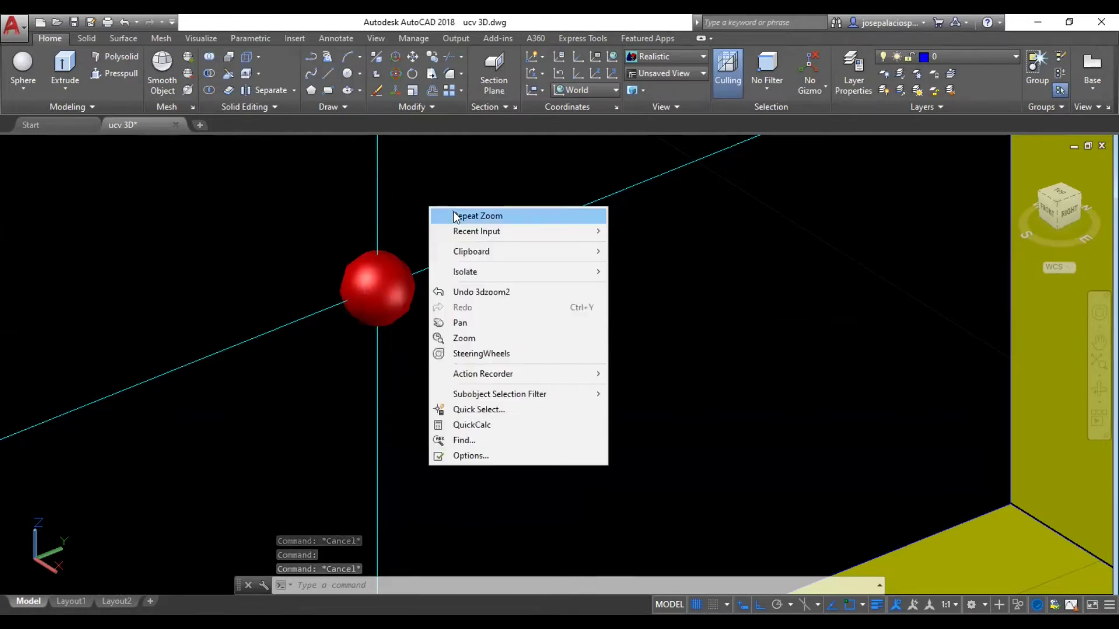
click(454, 211)
mouse_move(453, 211)
mouse_down()
mouse_move(521, 217)
mouse_move(514, 279)
mouse_move(420, 362)
mouse_up()
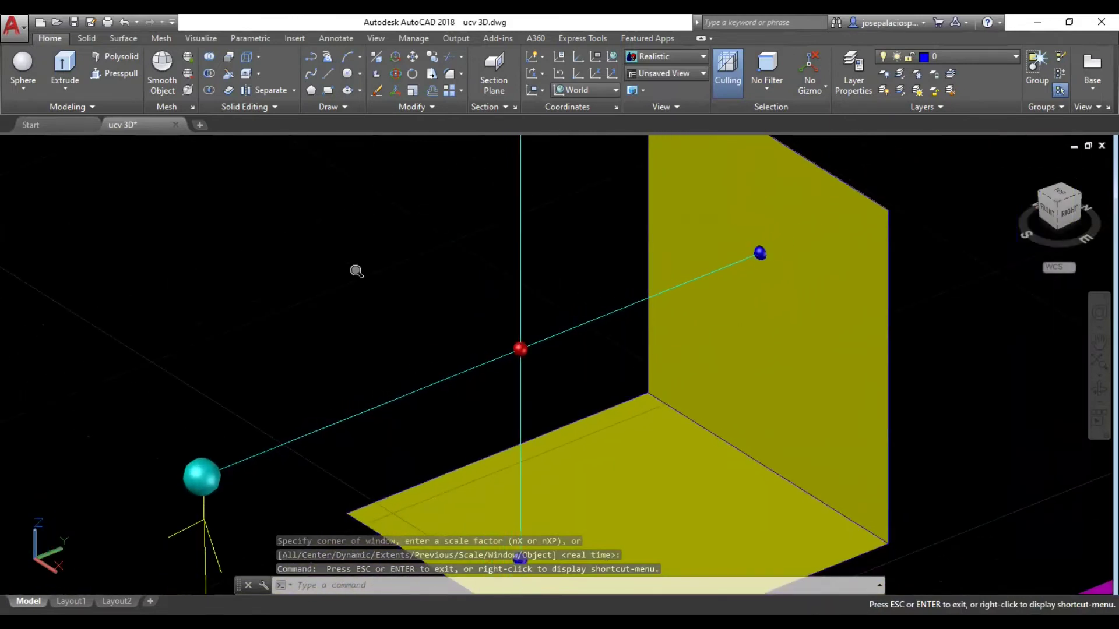
right_click(362, 271)
right_click(359, 352)
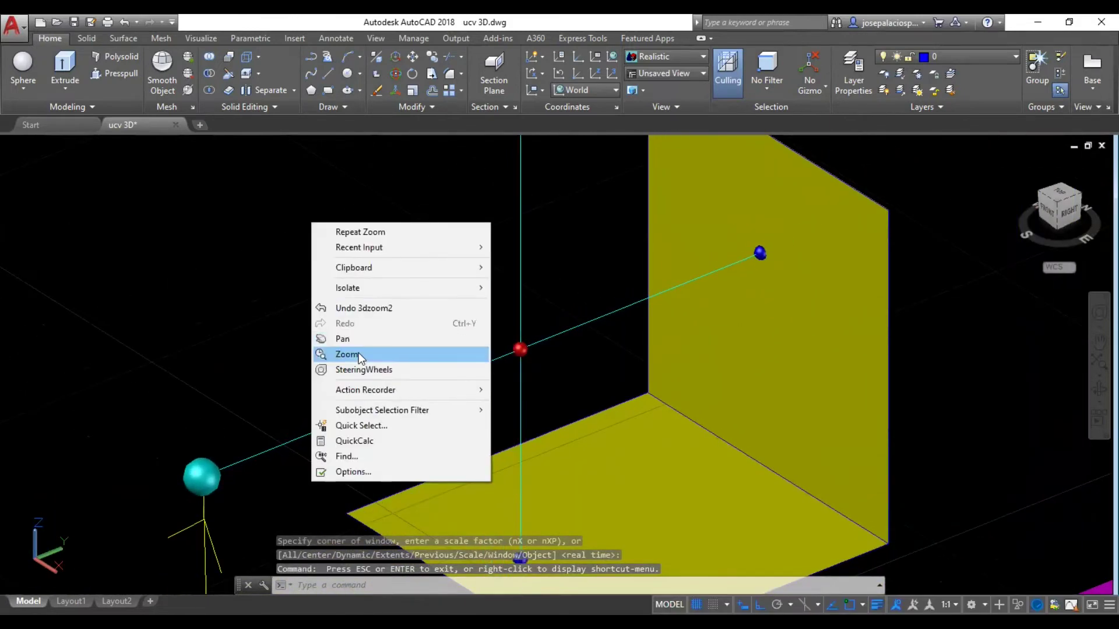
click(358, 352)
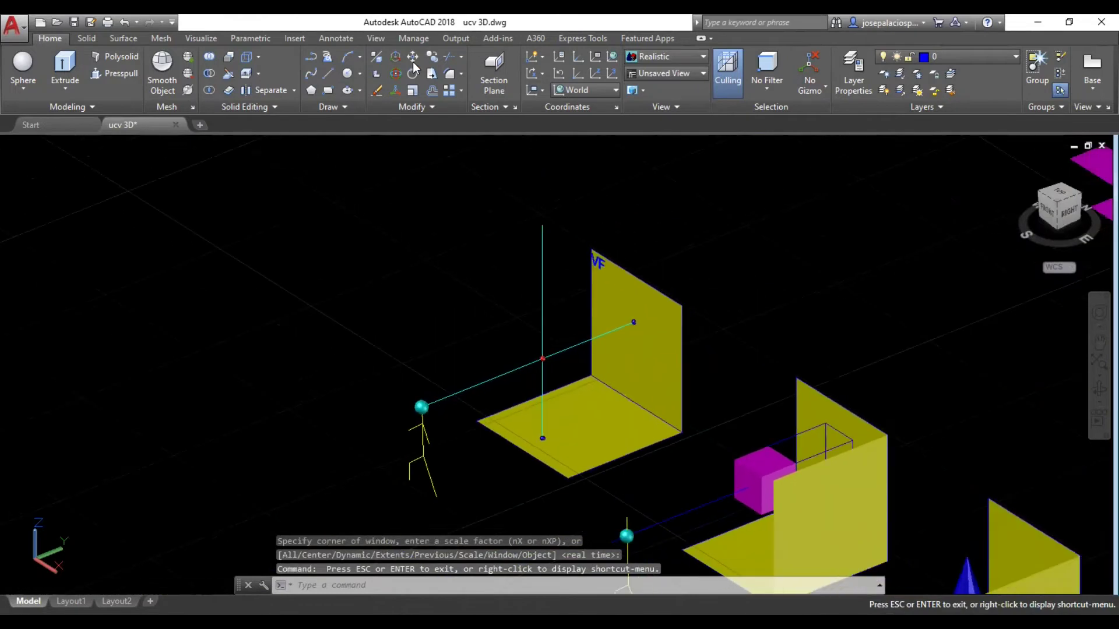
- Zoom in on the sight lines and yellow planes
key(Escape)
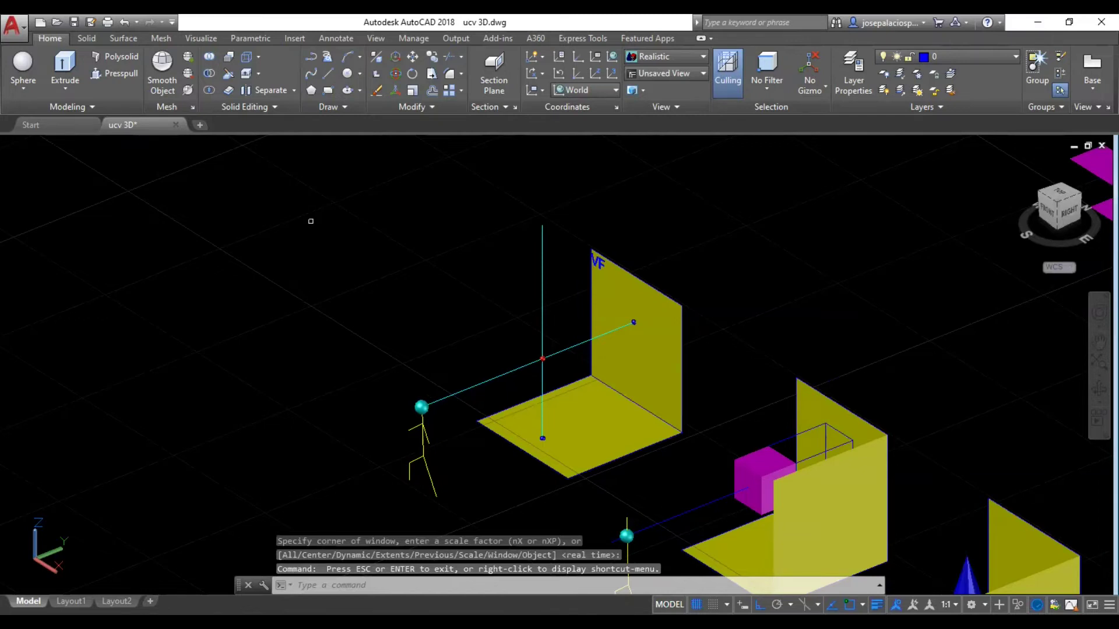
key(Escape)
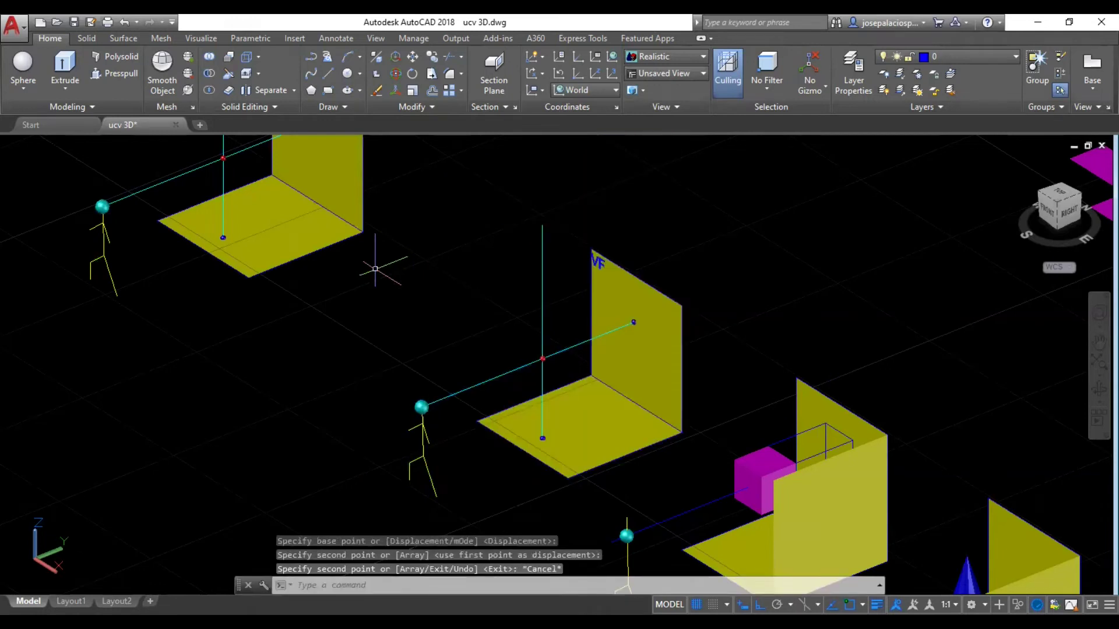
right_click(442, 414)
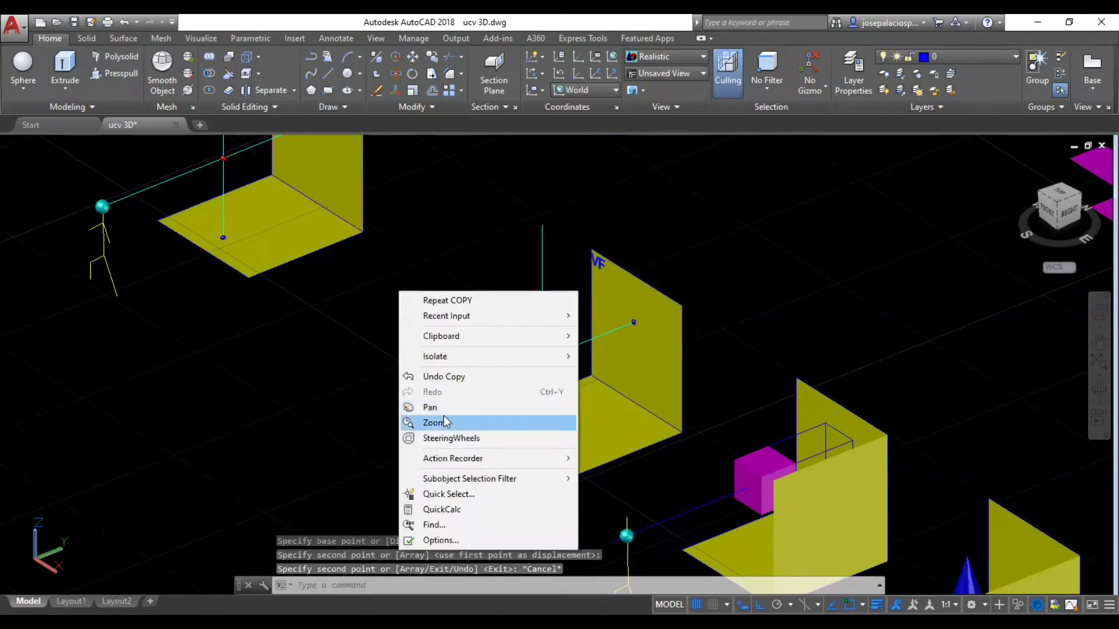
click(444, 421)
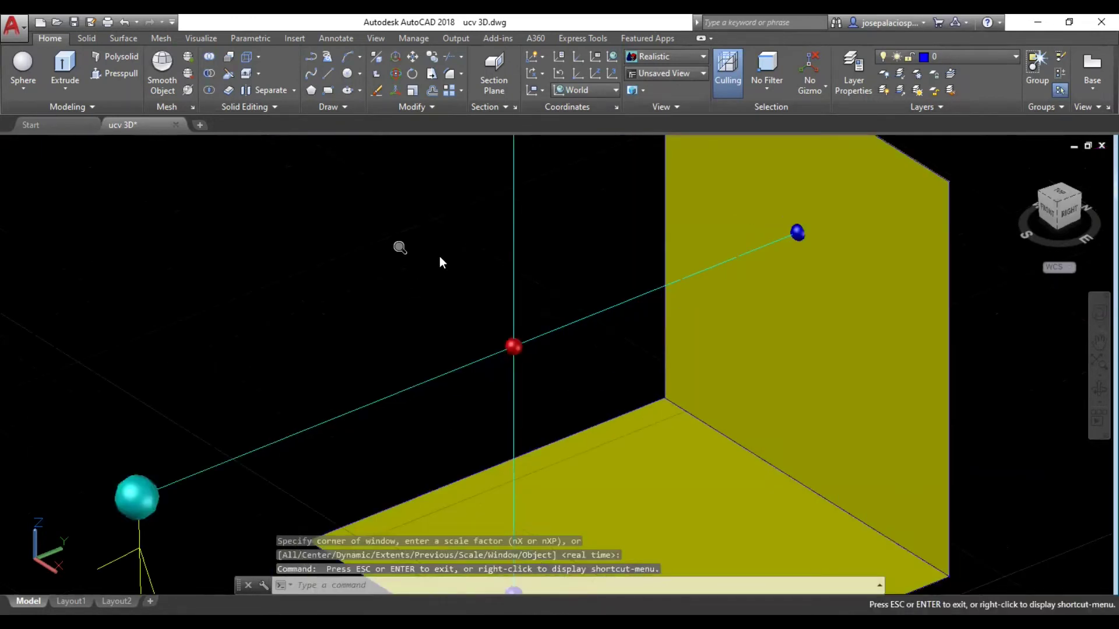
right_click(359, 233)
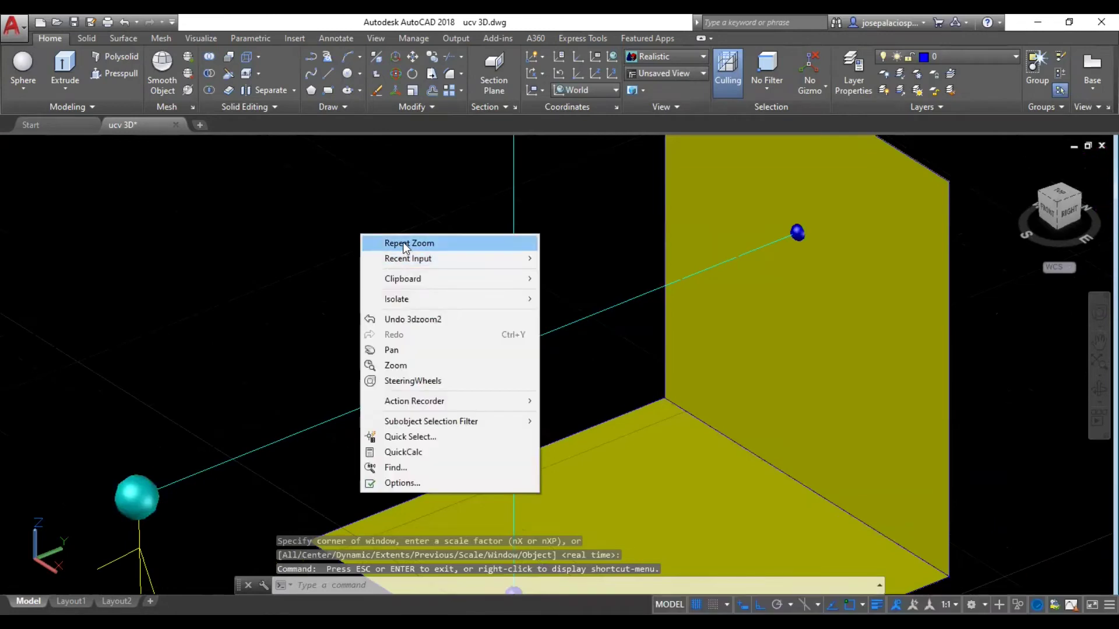
key(Escape)
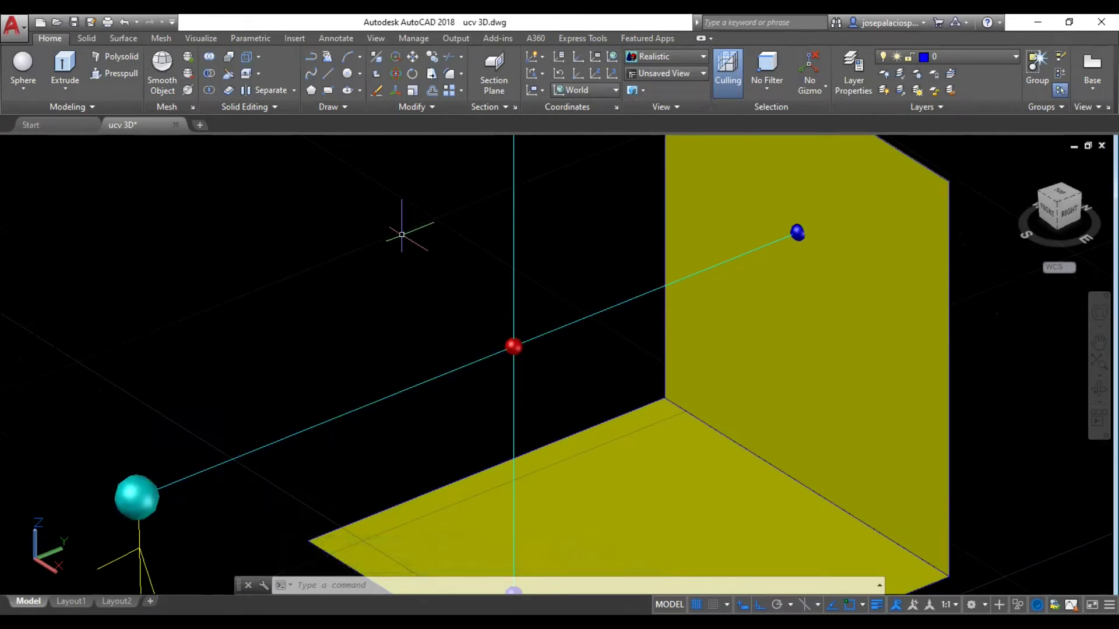
- Copy the sight line, vertical line and both spheres with a 3-unit displacement
click(432, 57)
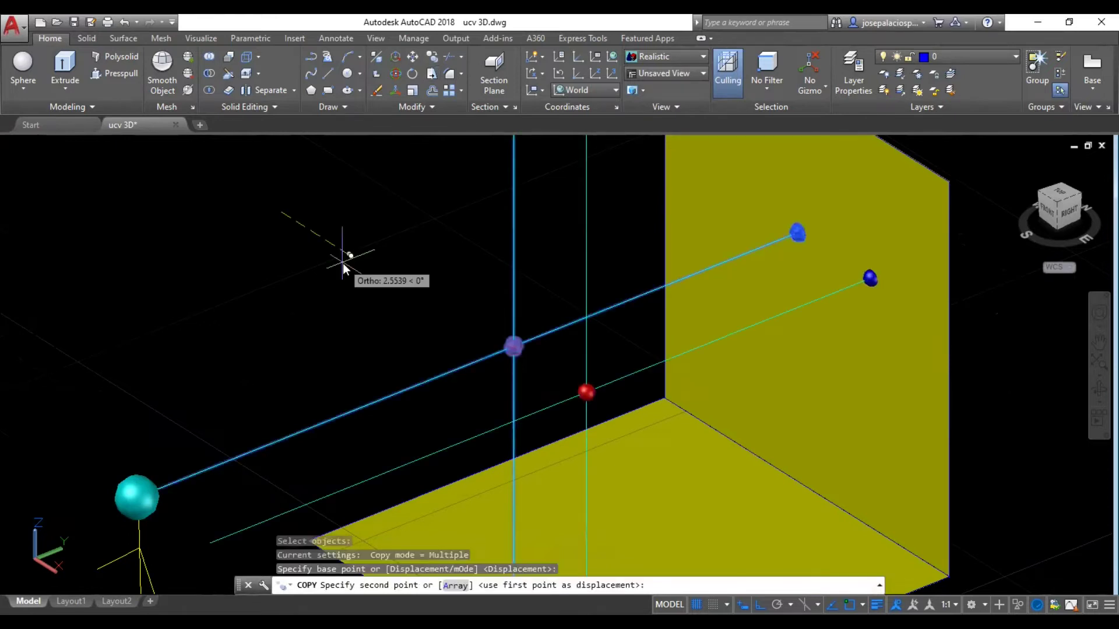
text(3)
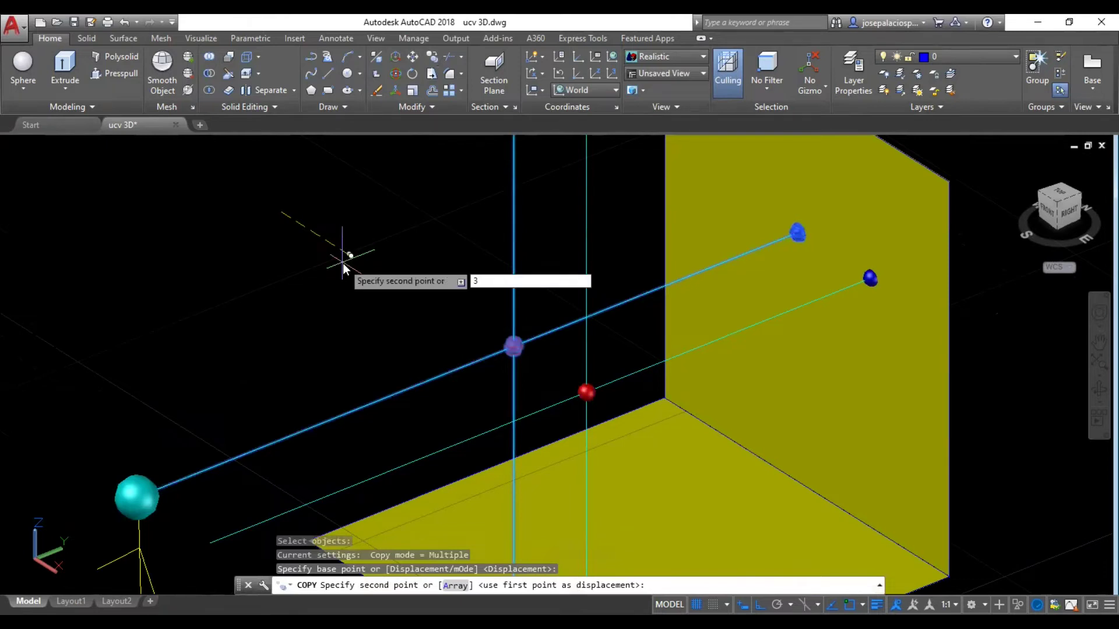
key(Return)
key(Escape)
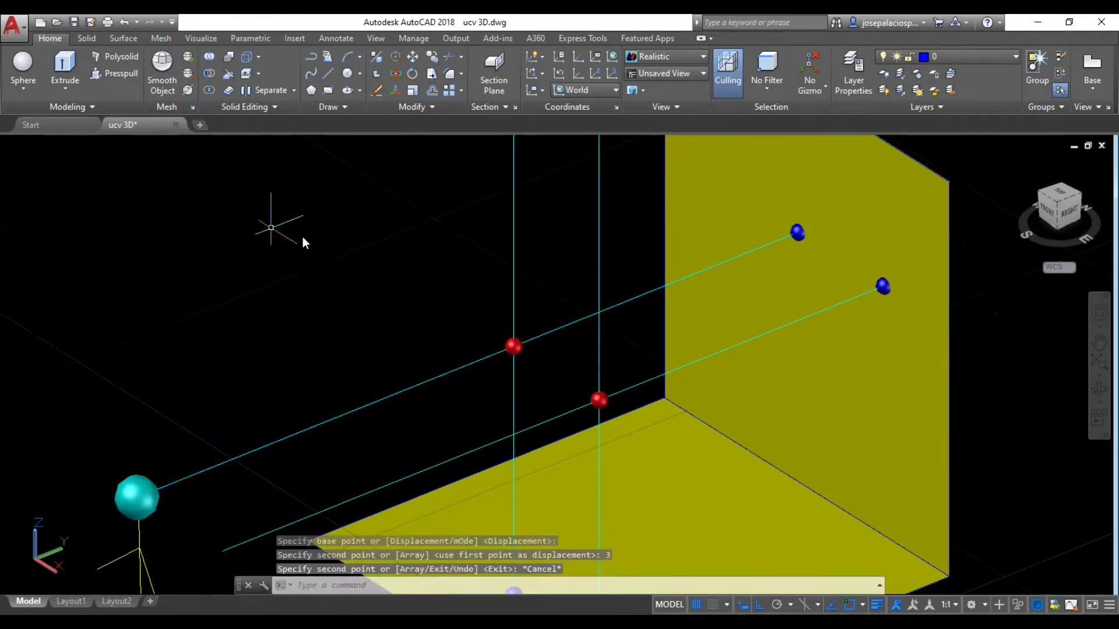
right_click(272, 229)
key(Escape)
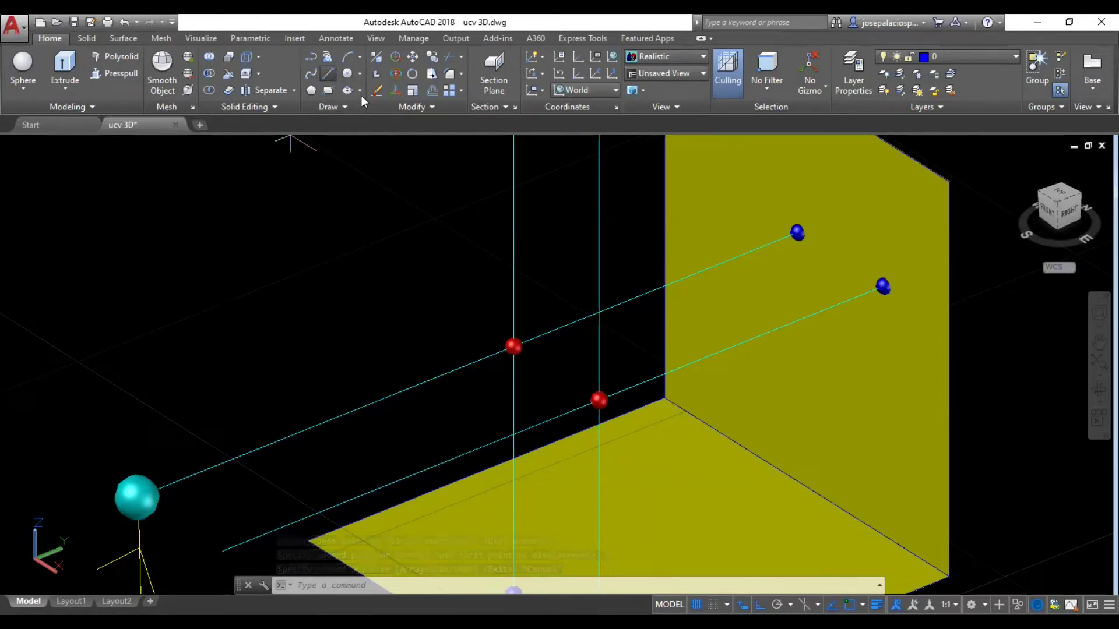
- Give the segment between the red spheres Red colour and 0.40 mm lineweight
click(563, 357)
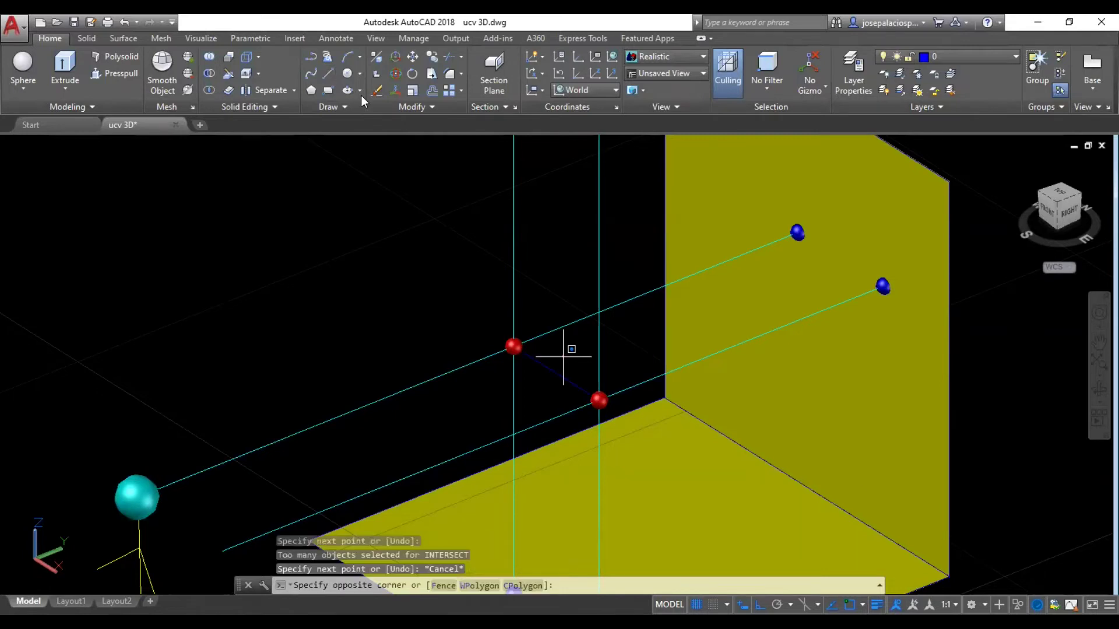
double_click(559, 375)
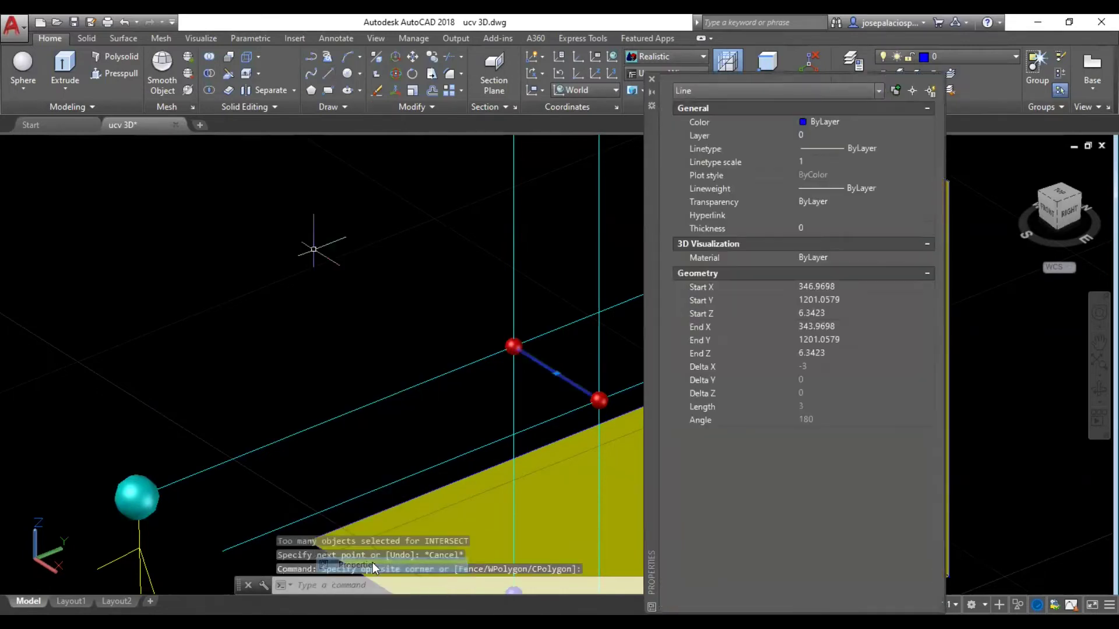
click(921, 123)
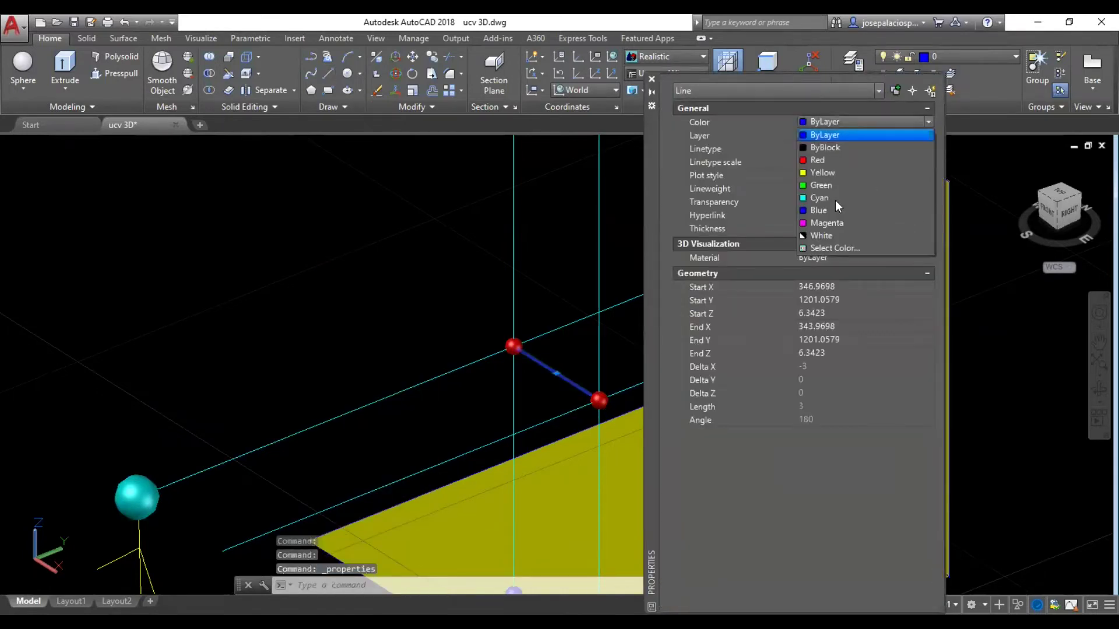
click(824, 159)
click(929, 187)
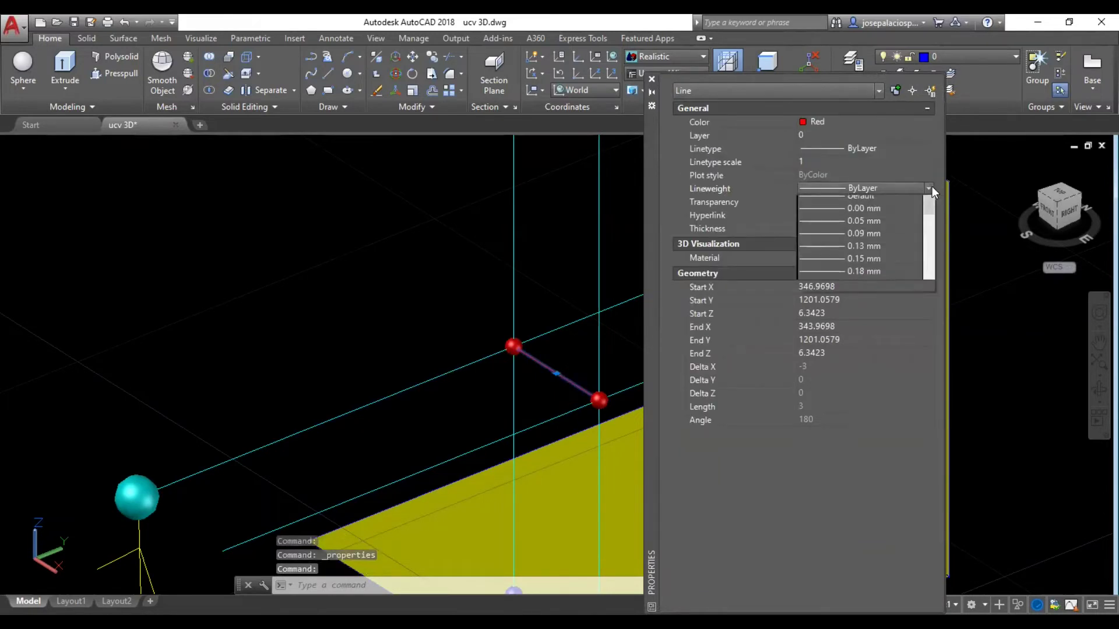
drag(927, 228, 928, 249)
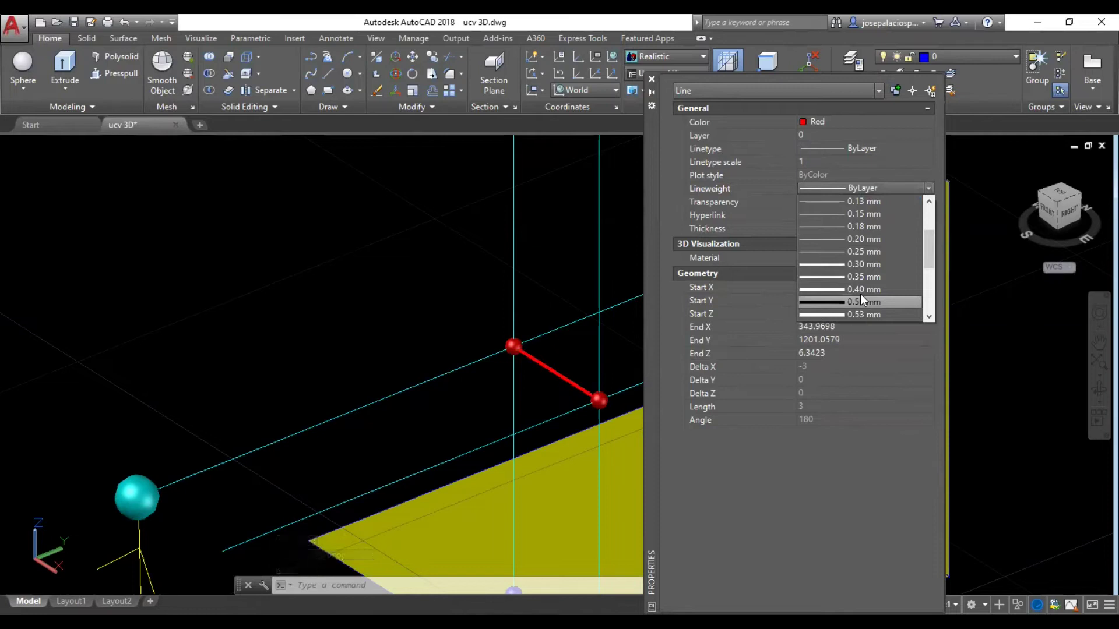
click(862, 287)
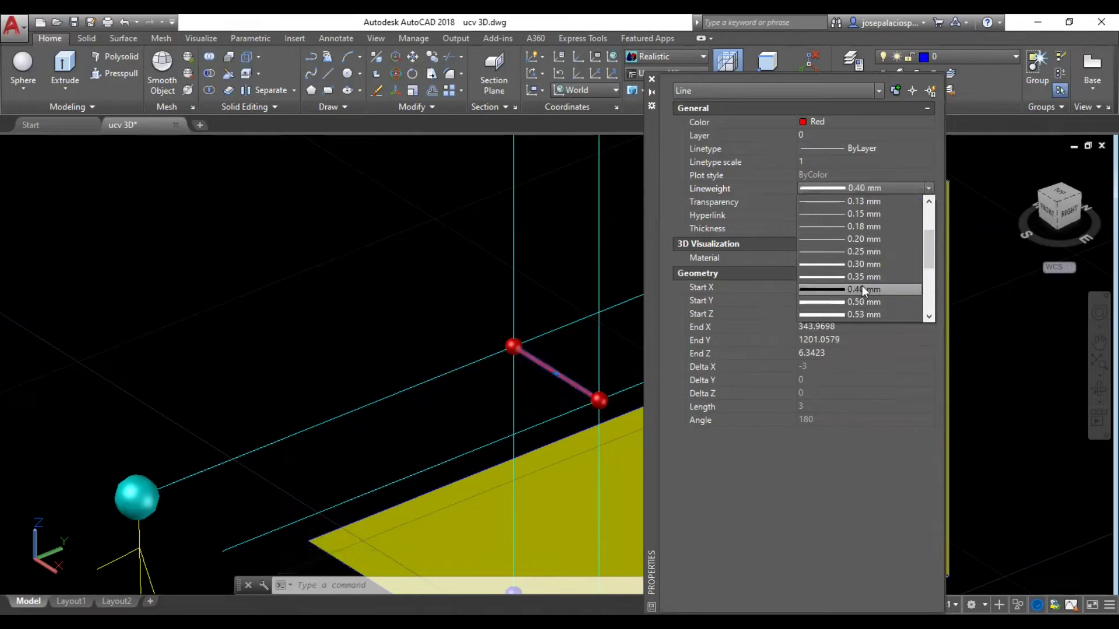
click(652, 79)
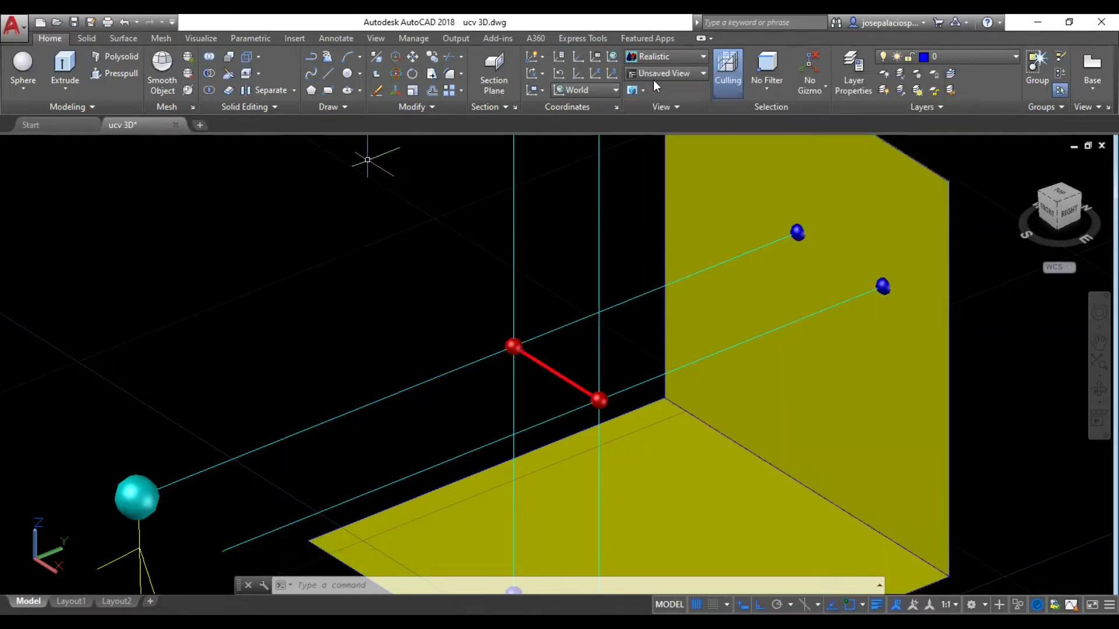
- Pan the view to bring the floor plane into view
right_click(242, 230)
click(296, 348)
mouse_move(394, 340)
mouse_down()
mouse_move(236, 221)
mouse_move(253, 213)
mouse_up()
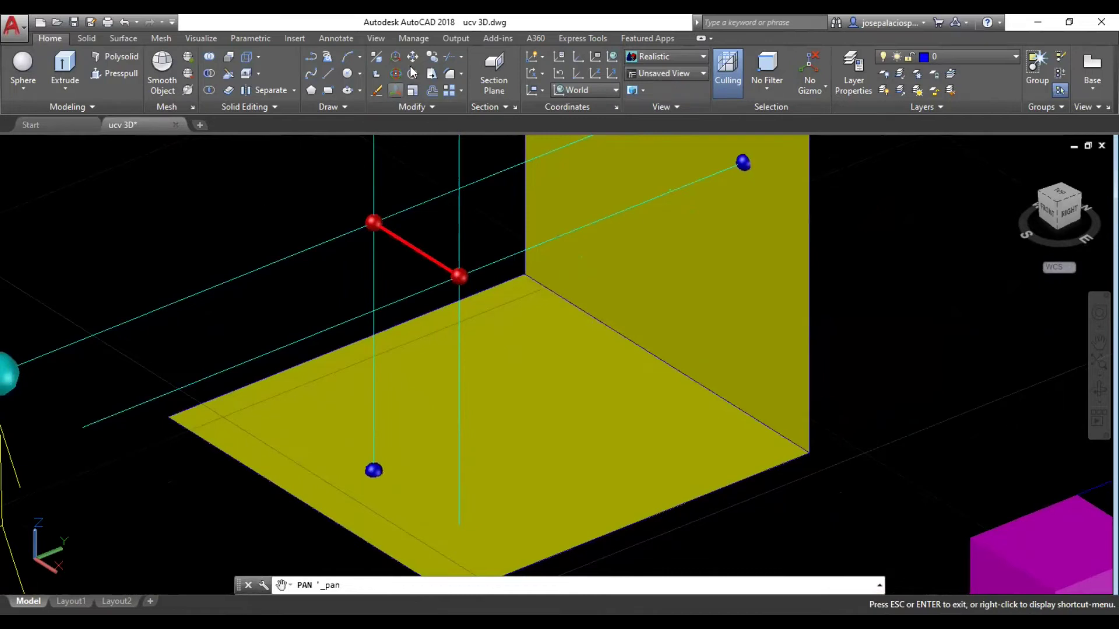
key(Escape)
- Copy the blue floor sphere 3 units over
click(432, 58)
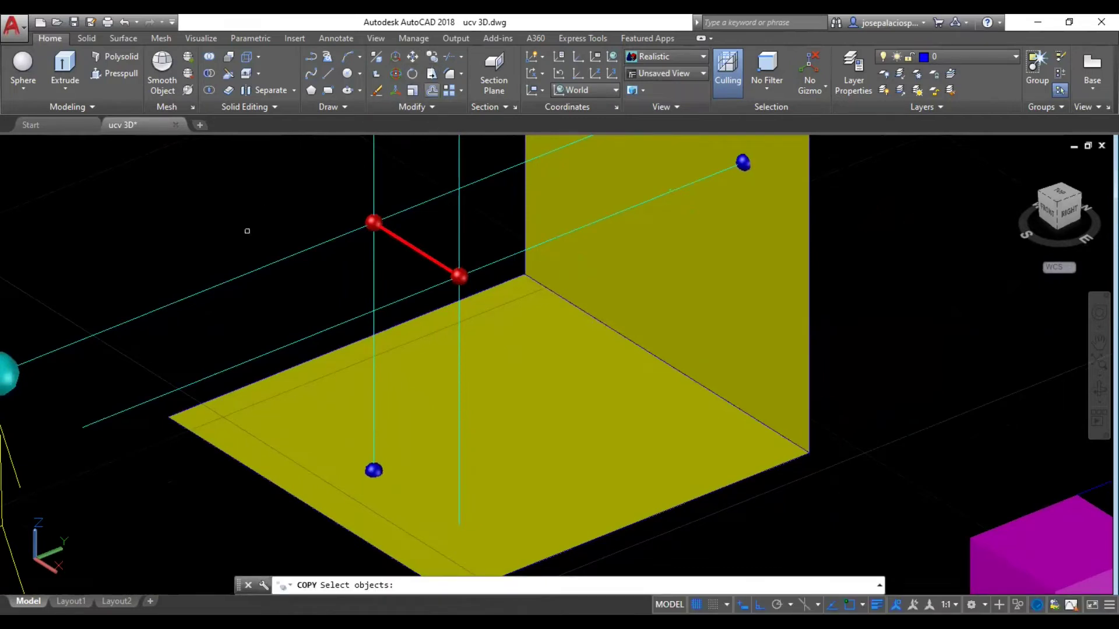
click(374, 469)
key(Return)
click(119, 221)
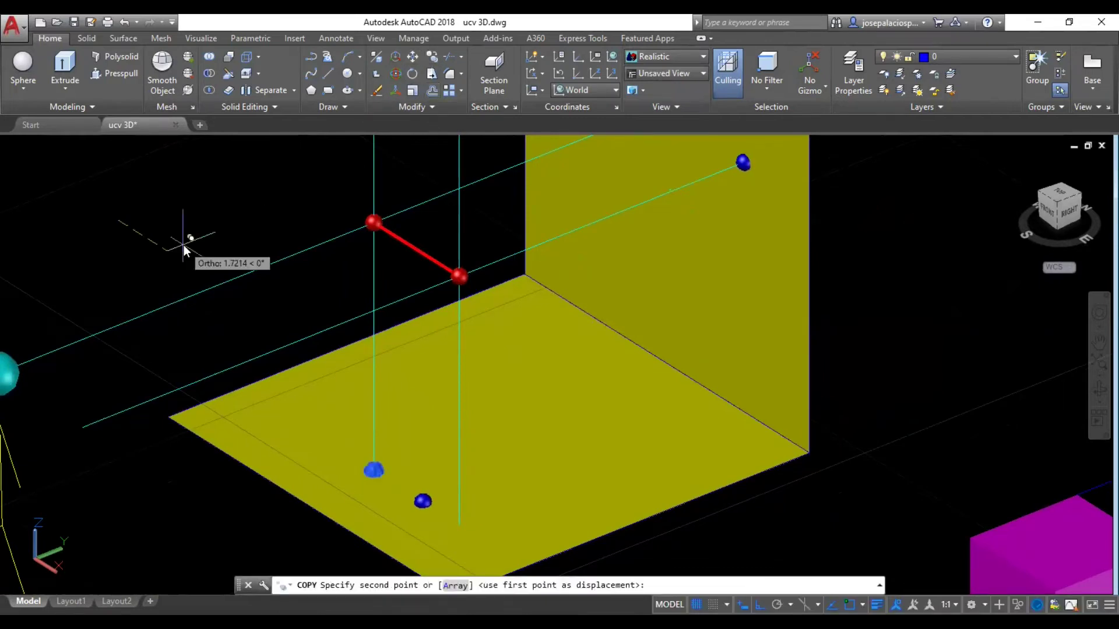
text(3)
key(Return)
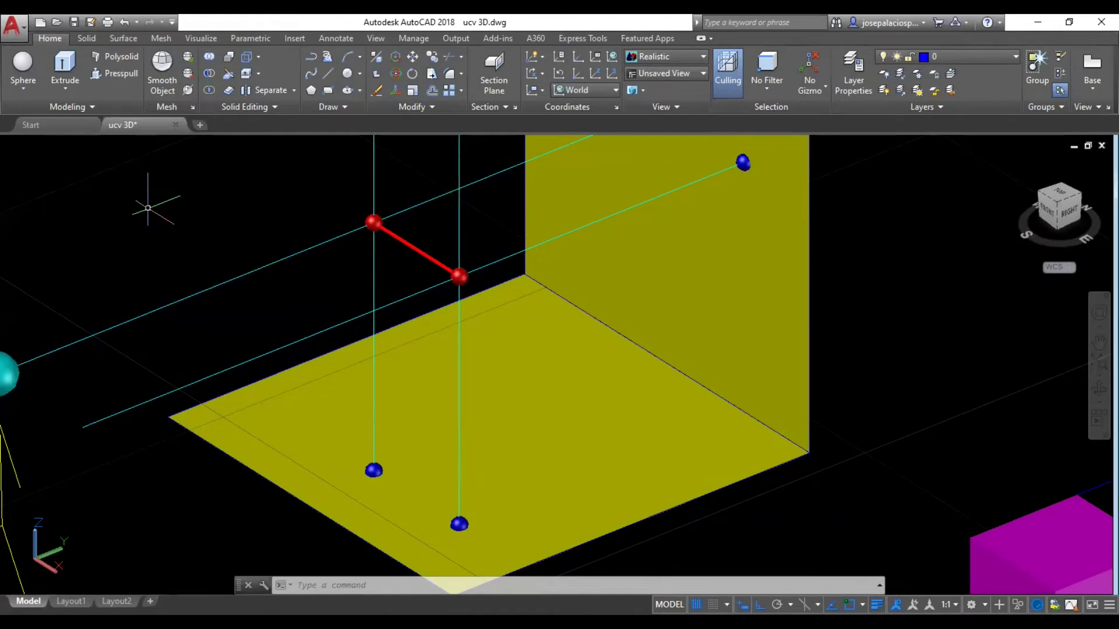
- Zoom out, recentre the walls, and draw a line joining the two blue wall points
right_click(182, 231)
click(223, 362)
drag(288, 370, 267, 215)
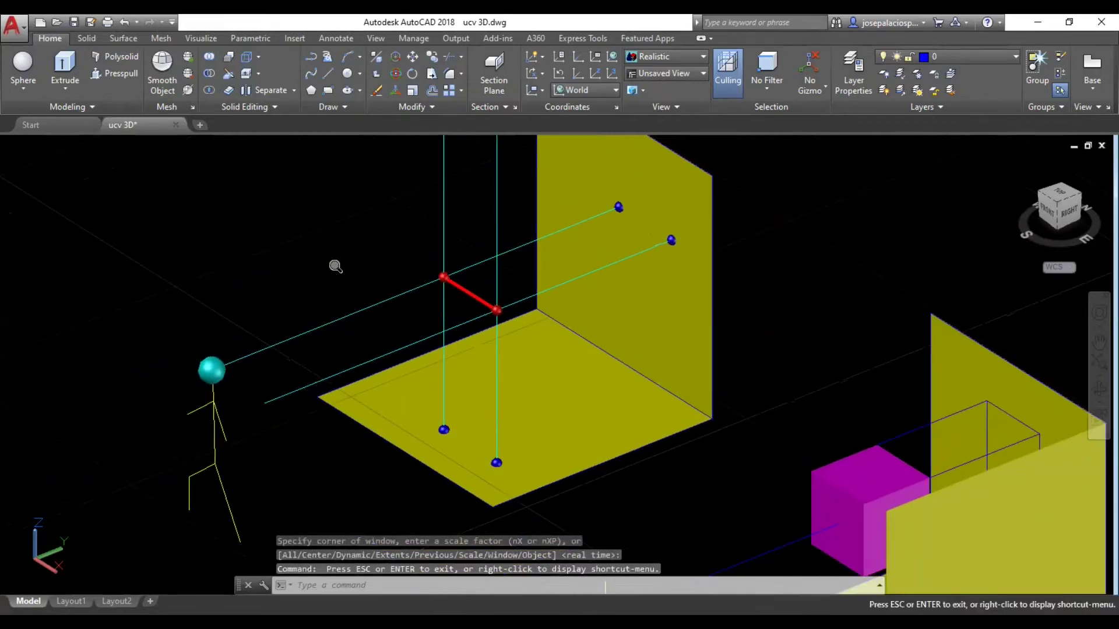
right_click(272, 216)
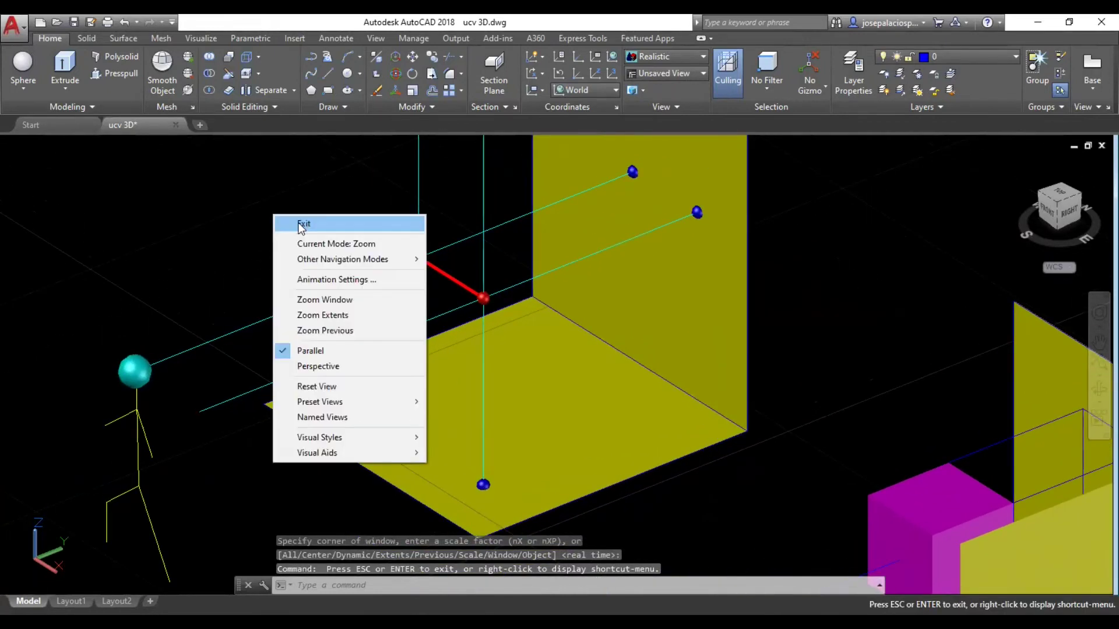
mouse_move(275, 244)
mouse_down()
mouse_move(292, 330)
mouse_move(248, 319)
mouse_up()
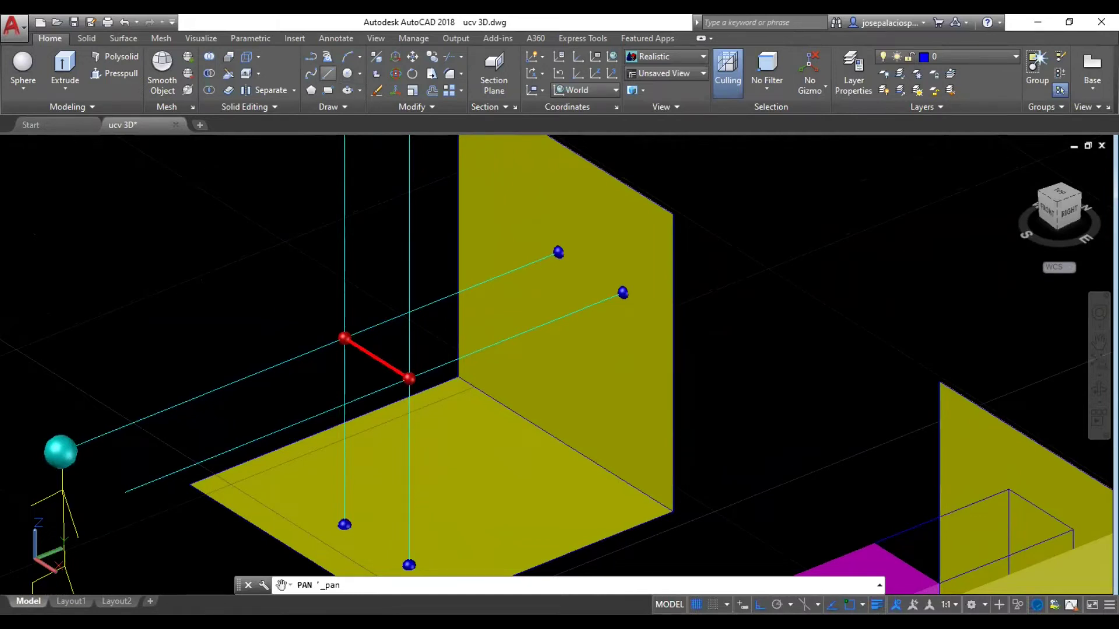
click(558, 251)
click(623, 293)
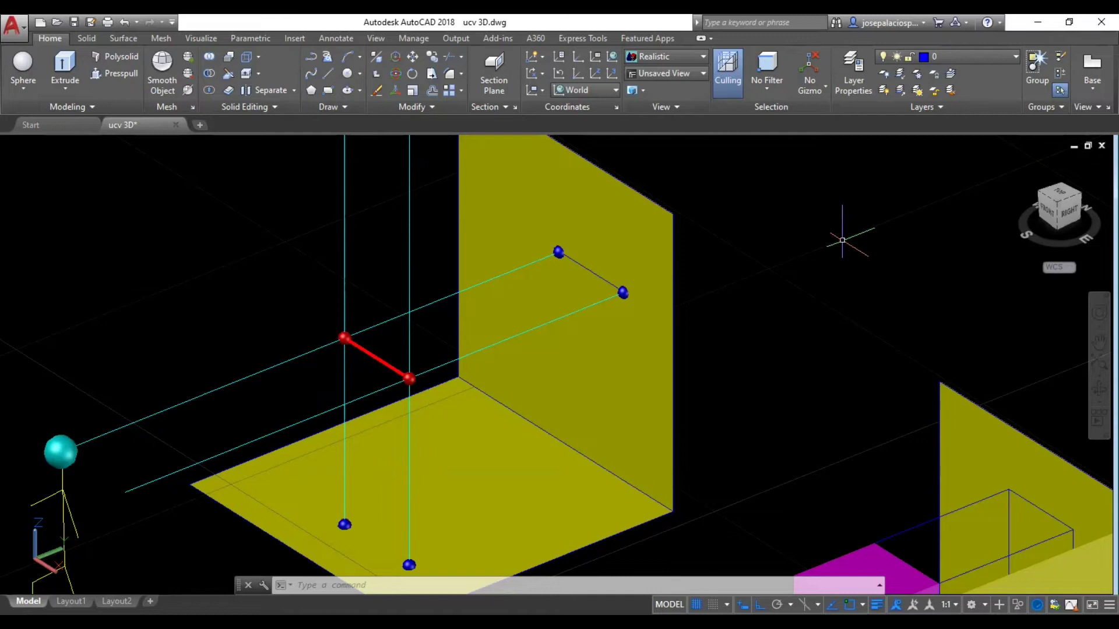
- Abandon a line from a blue point and pan up-left to show the floor points
click(327, 74)
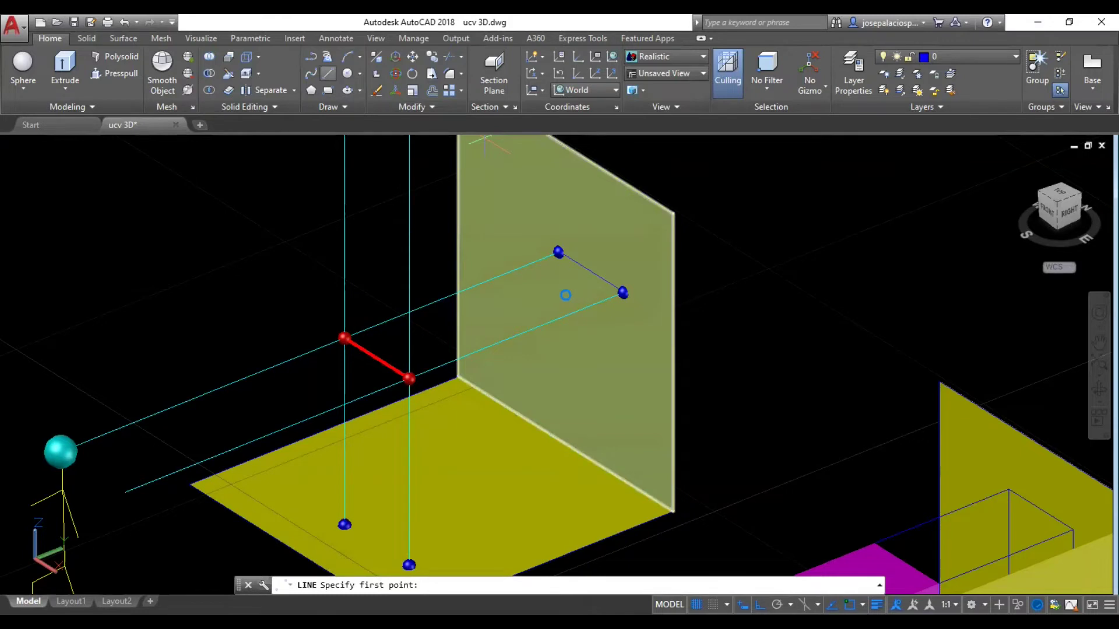
click(344, 525)
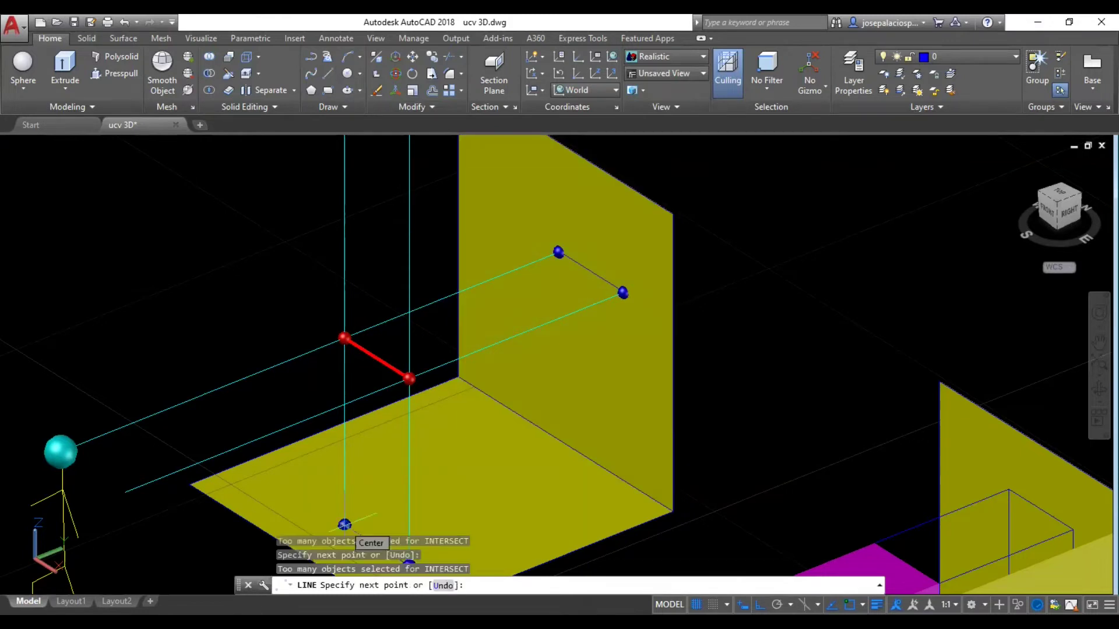
key(Escape)
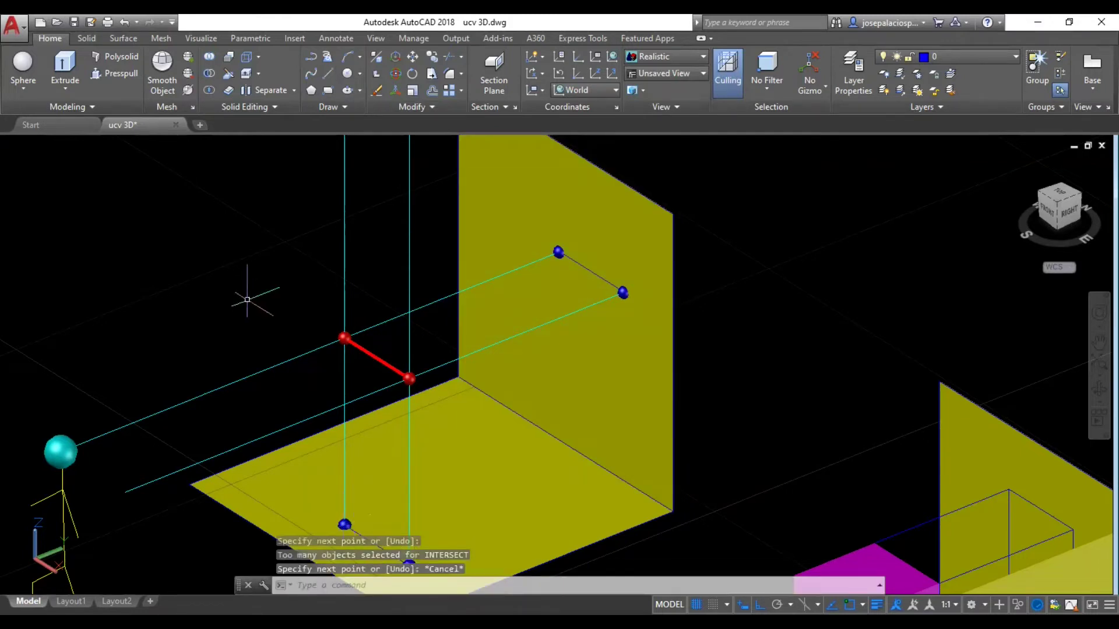
right_click(204, 271)
click(233, 388)
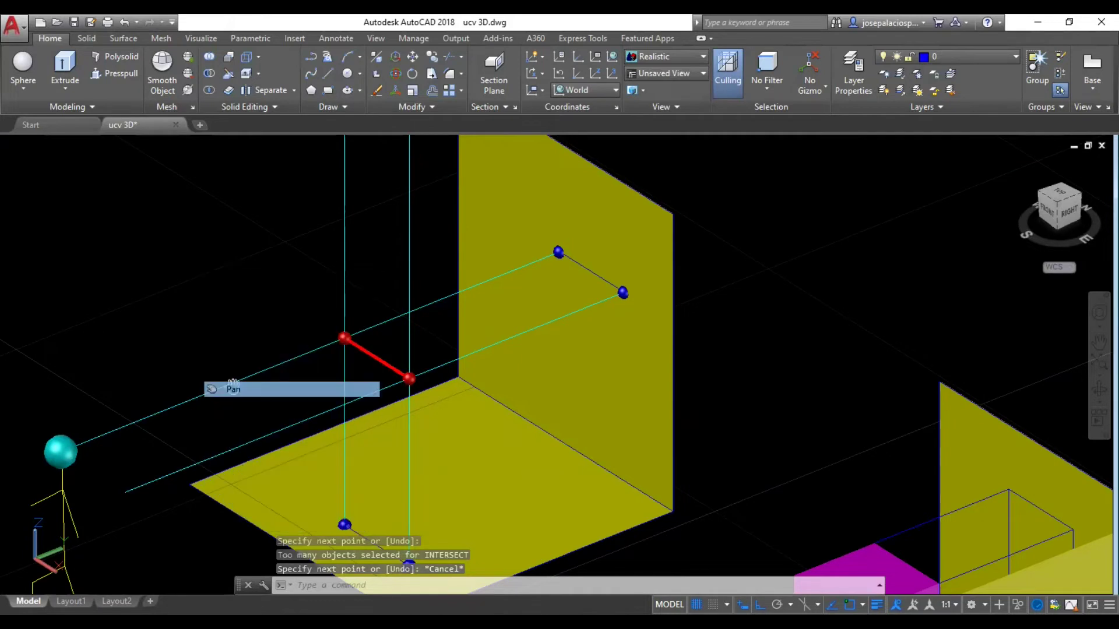
drag(236, 381, 219, 322)
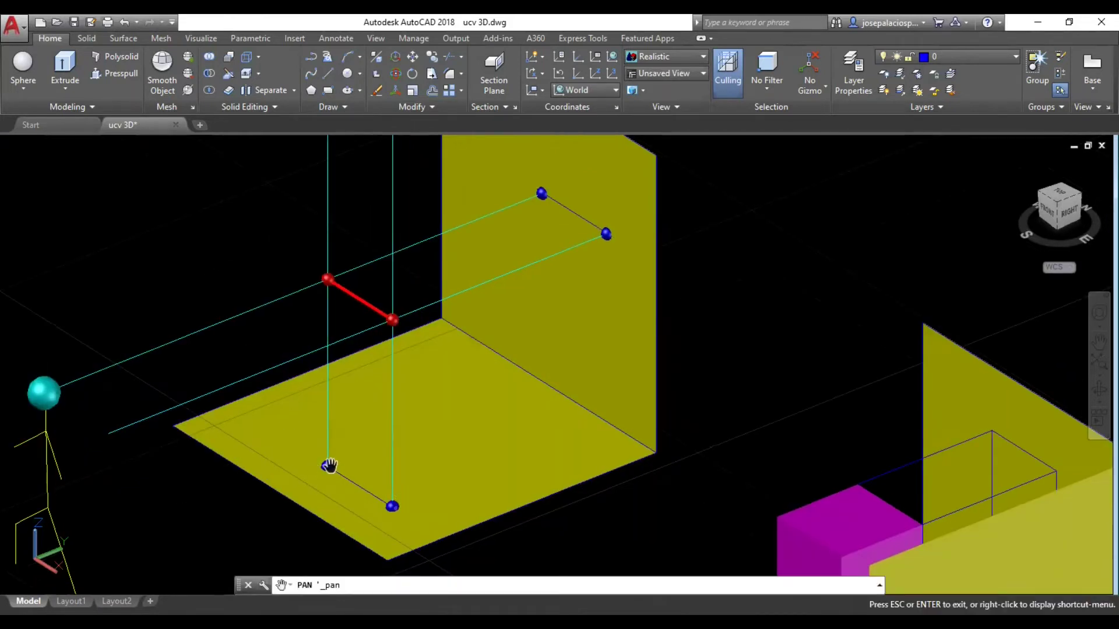
right_click(213, 263)
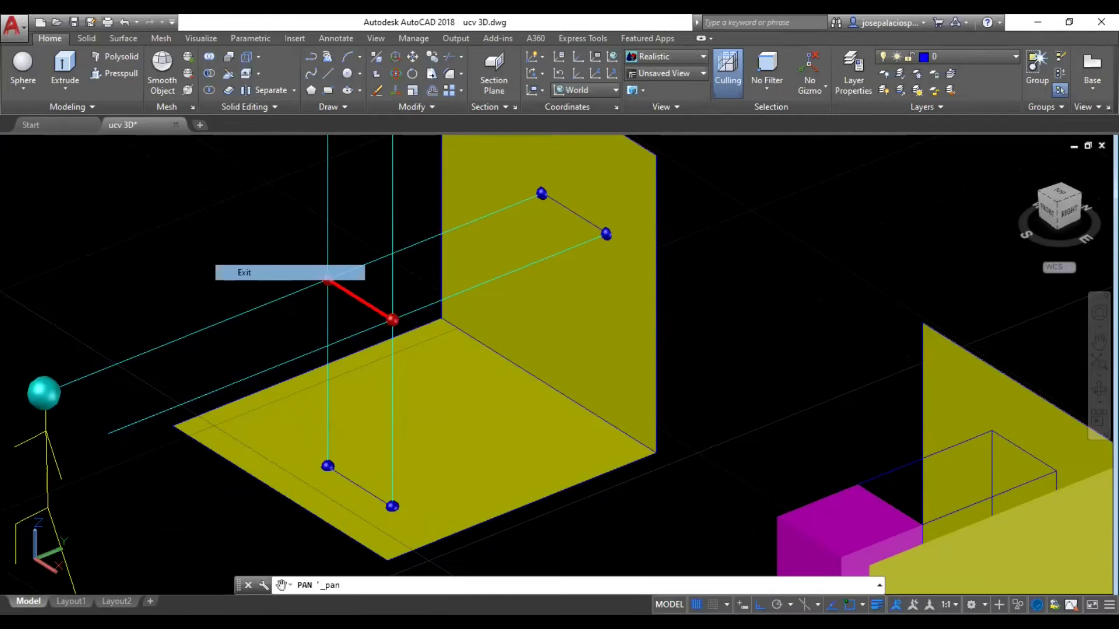
click(233, 272)
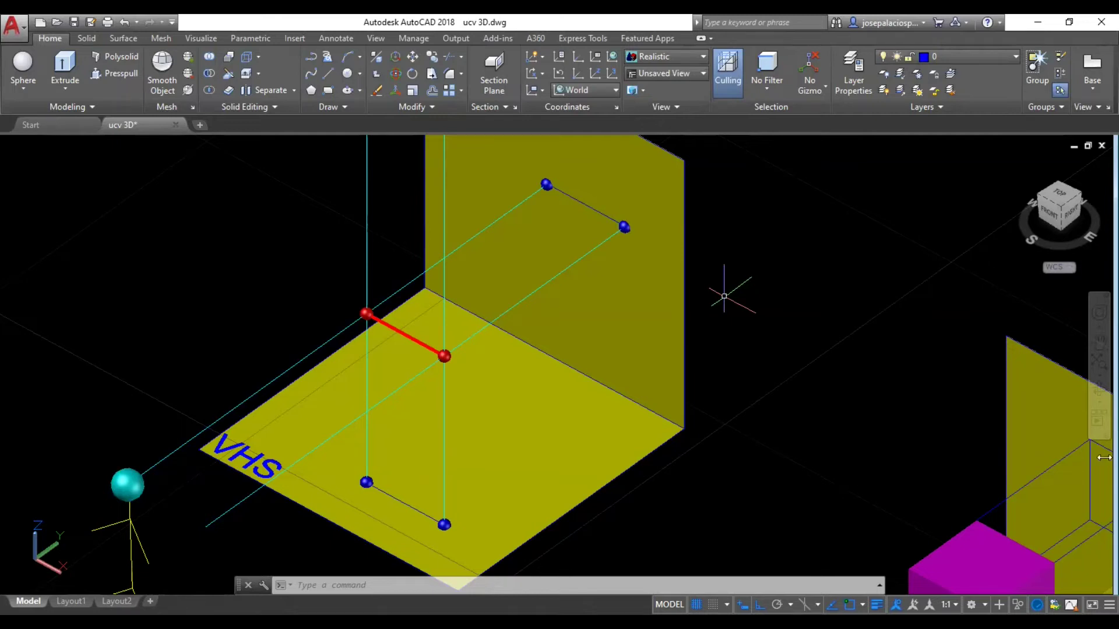
- Orbit the view to face the VF wall straight on
click(1099, 385)
drag(874, 408, 206, 427)
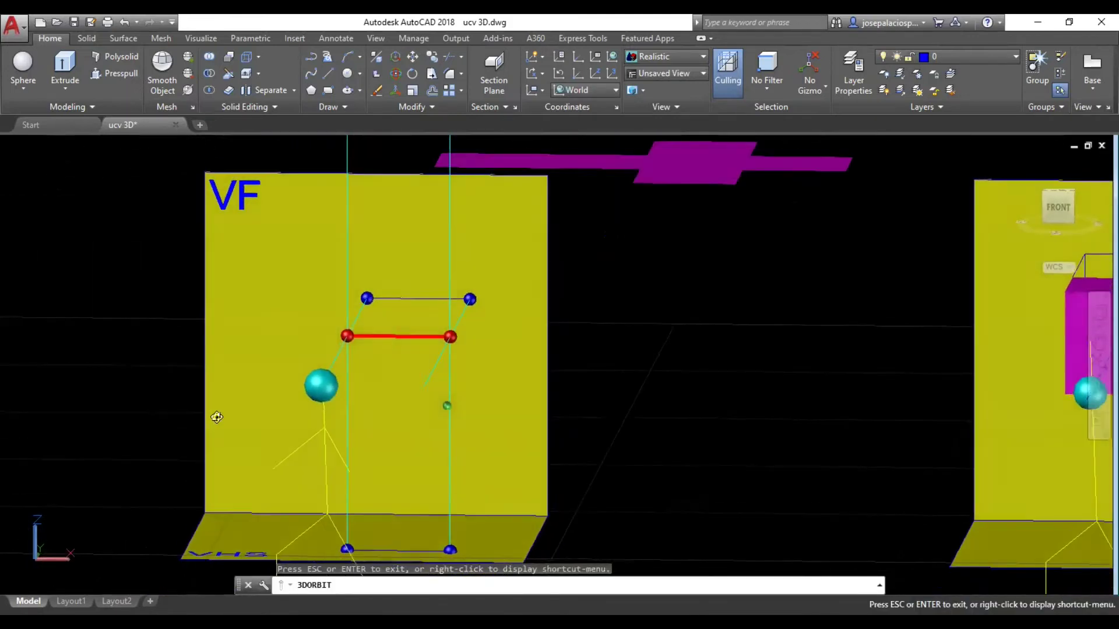
mouse_move(207, 428)
mouse_down()
mouse_move(250, 406)
mouse_move(192, 420)
mouse_move(242, 417)
mouse_move(166, 445)
mouse_move(172, 325)
mouse_up()
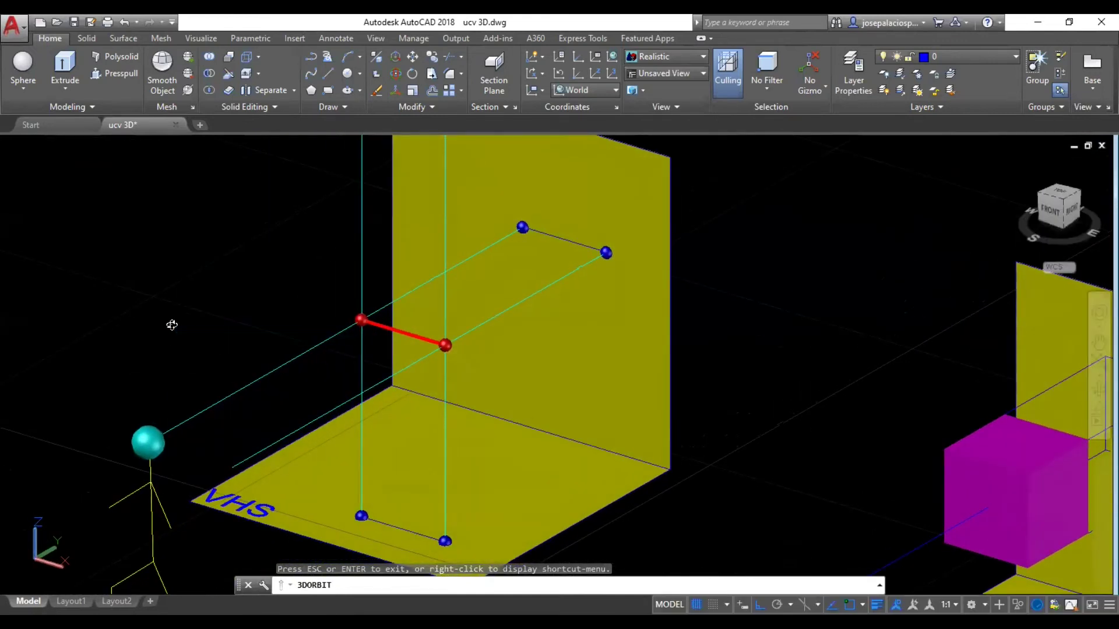
key(Escape)
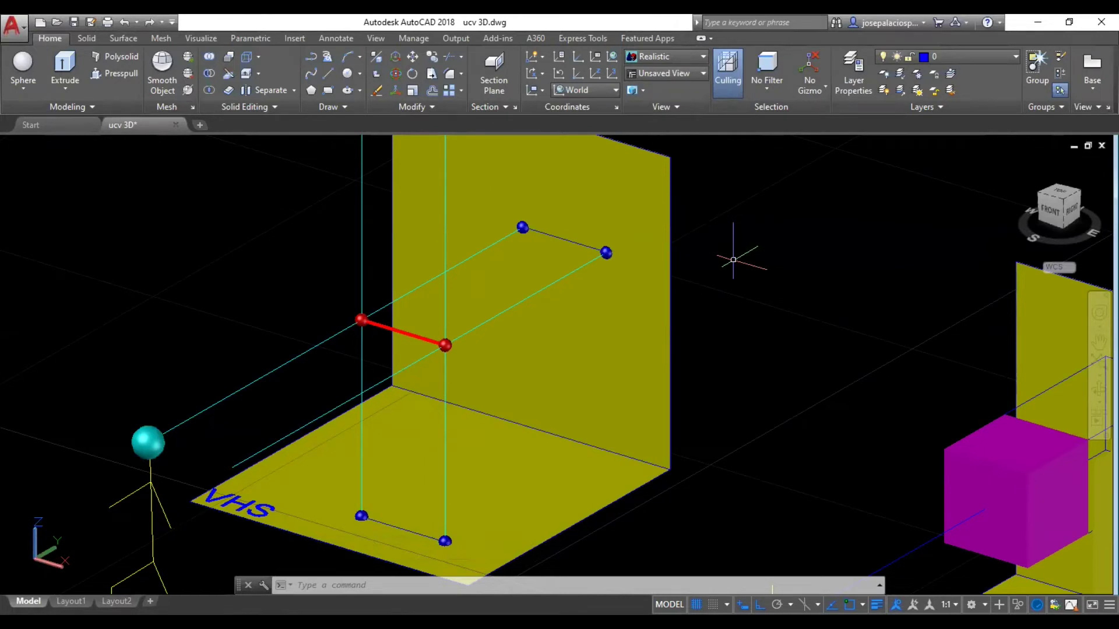
- Zoom out slightly and pan the scene left and down to frame the setup
right_click(732, 250)
click(751, 393)
drag(775, 282, 742, 335)
right_click(723, 192)
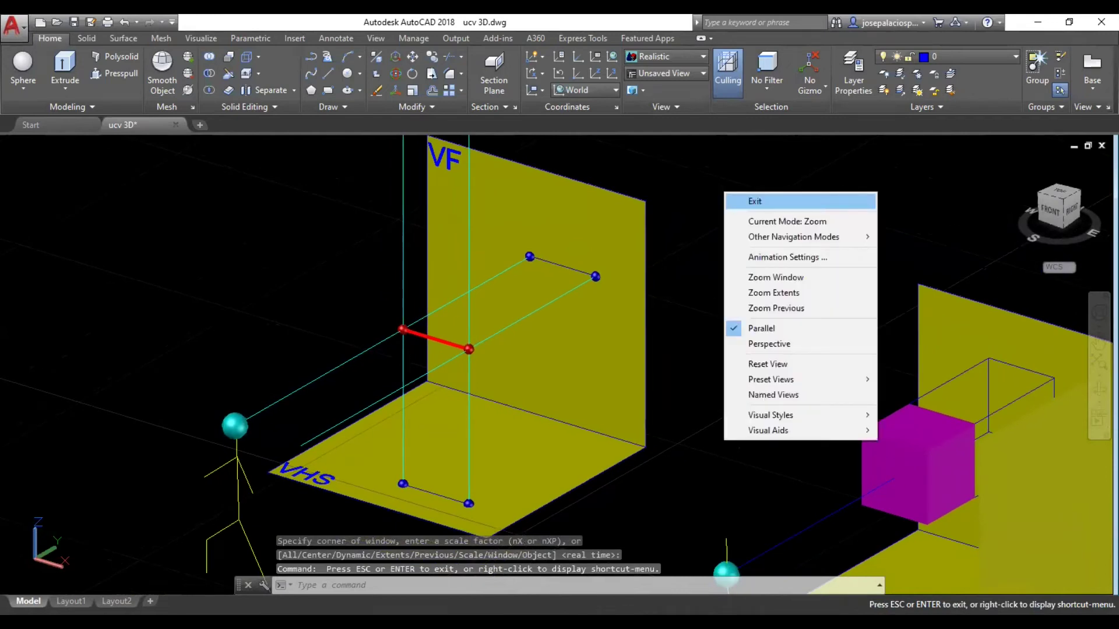
click(751, 201)
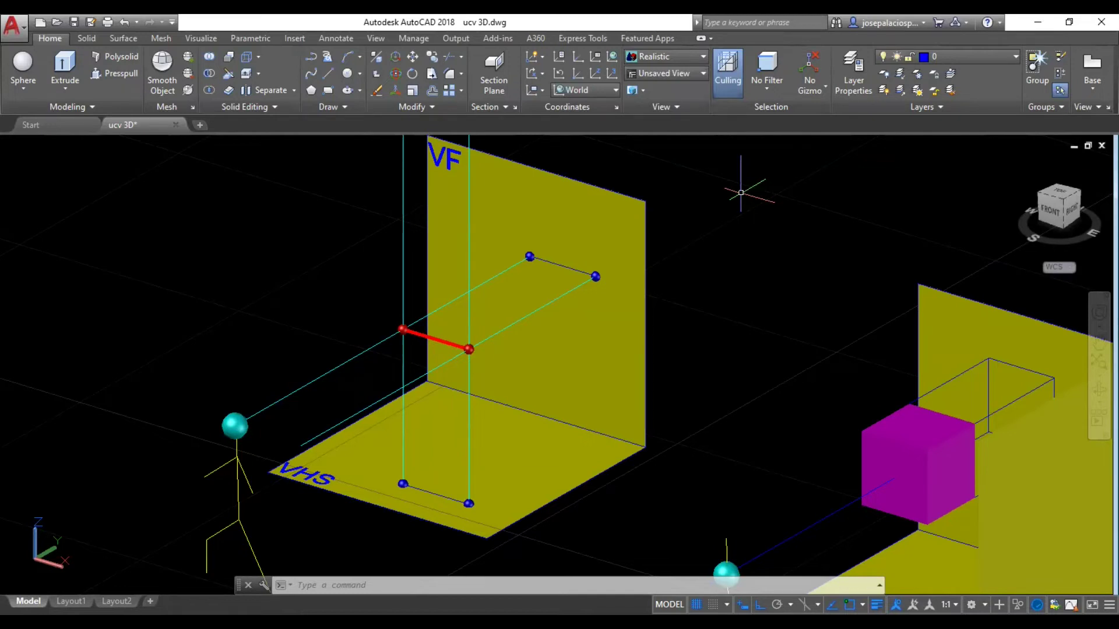
right_click(729, 201)
click(751, 324)
drag(746, 239, 694, 270)
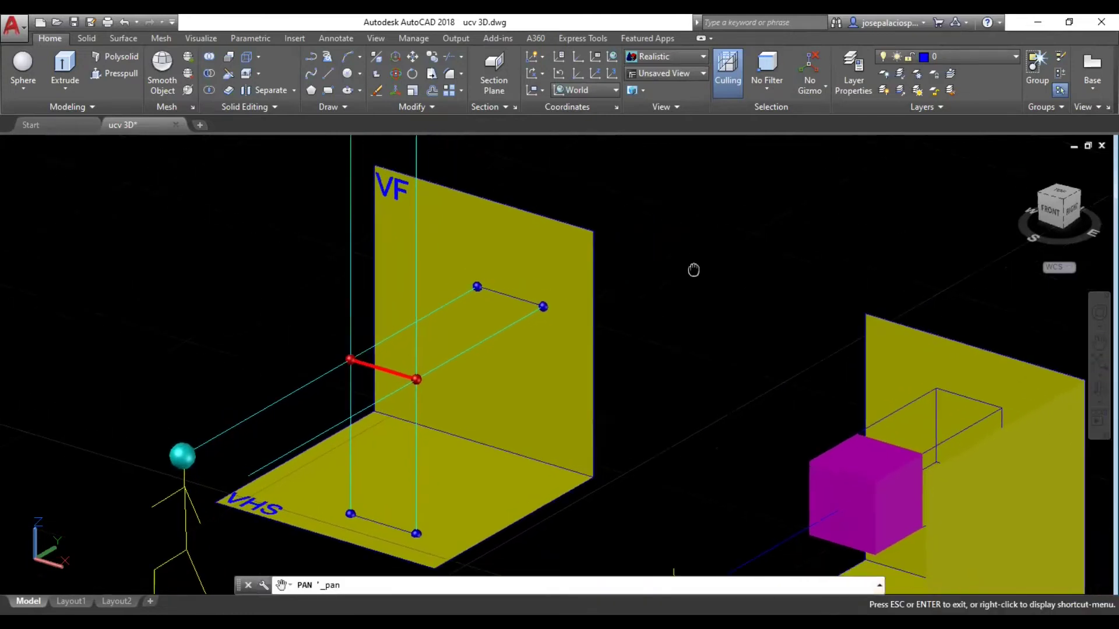
right_click(602, 227)
click(609, 236)
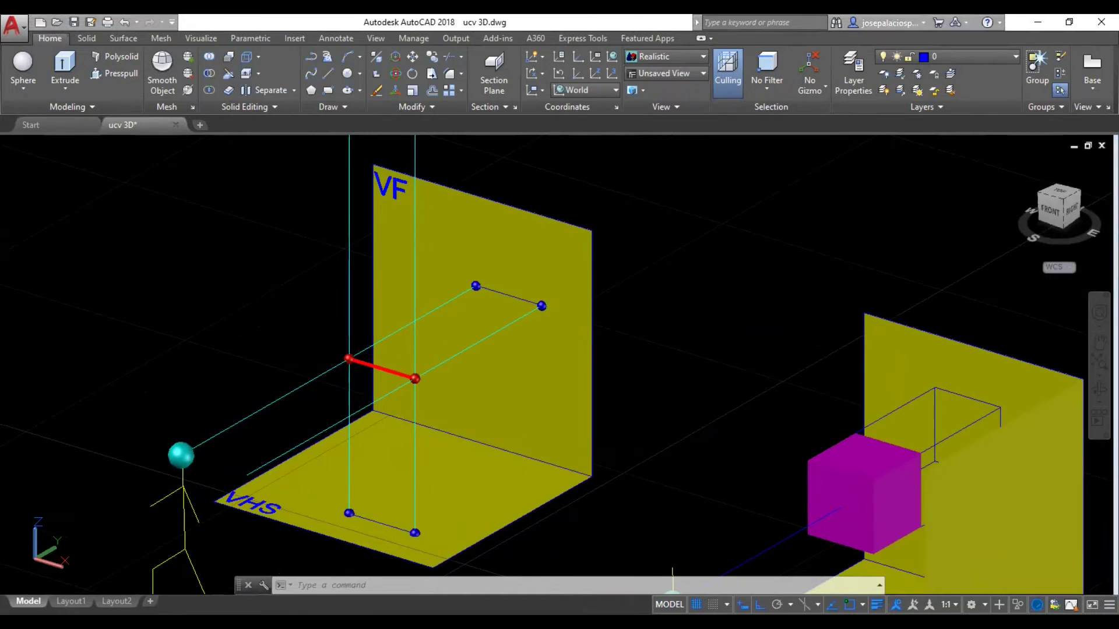
- Draw thin reference lines from both blue wall points down the VF wall and across the floor
mouse_move(583, 291)
shift+middle_down()
mouse_move(618, 315)
mouse_move(580, 290)
shift+middle_up()
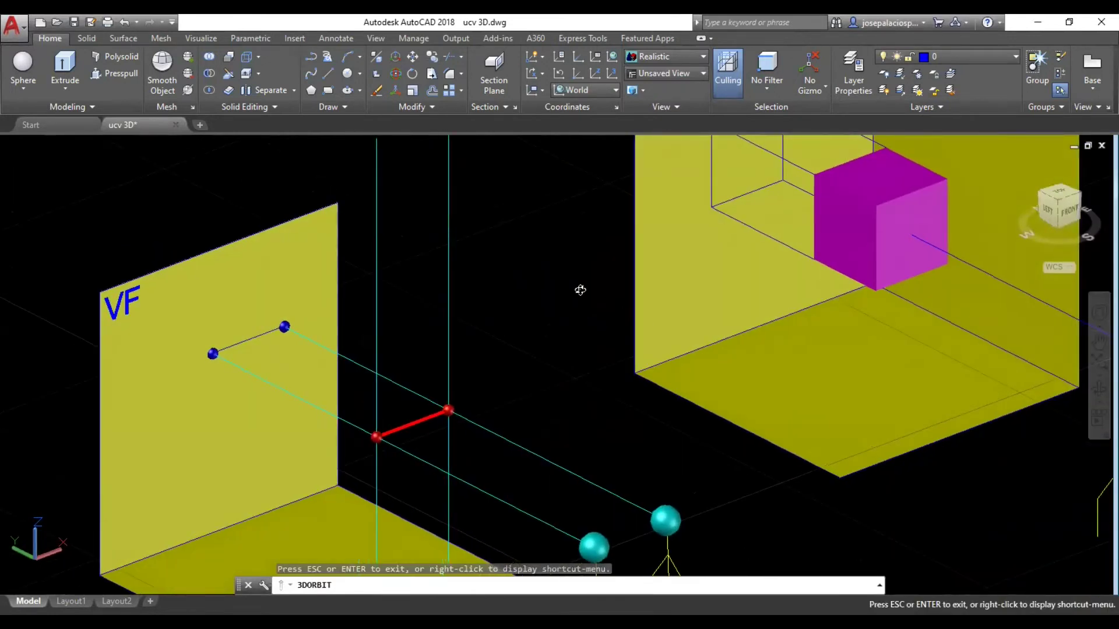
right_click(516, 252)
click(522, 350)
mouse_move(525, 355)
mouse_down()
mouse_move(550, 218)
mouse_move(644, 257)
mouse_move(585, 192)
mouse_move(583, 214)
mouse_up()
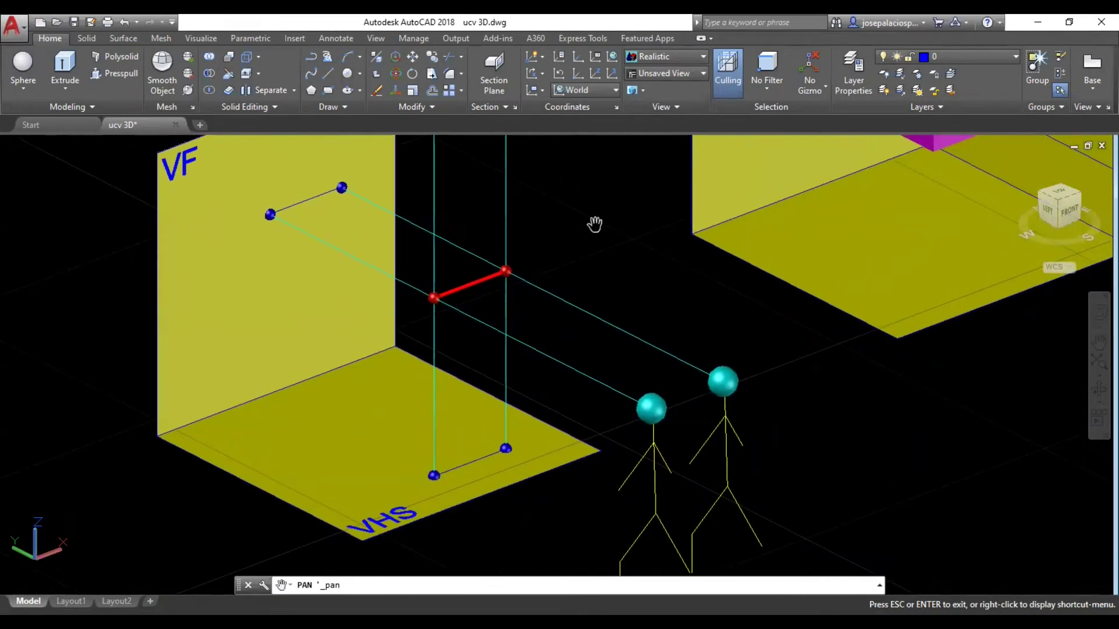
click(327, 77)
key(Escape)
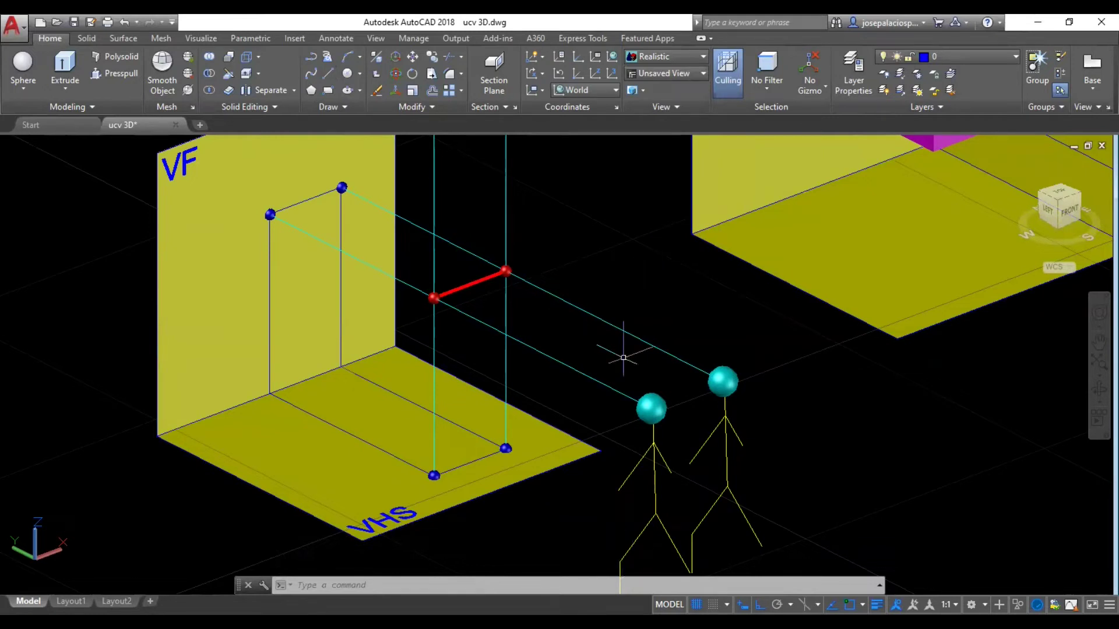
- Pan the scene down and right and clear the red segment's grip selection
right_click(600, 229)
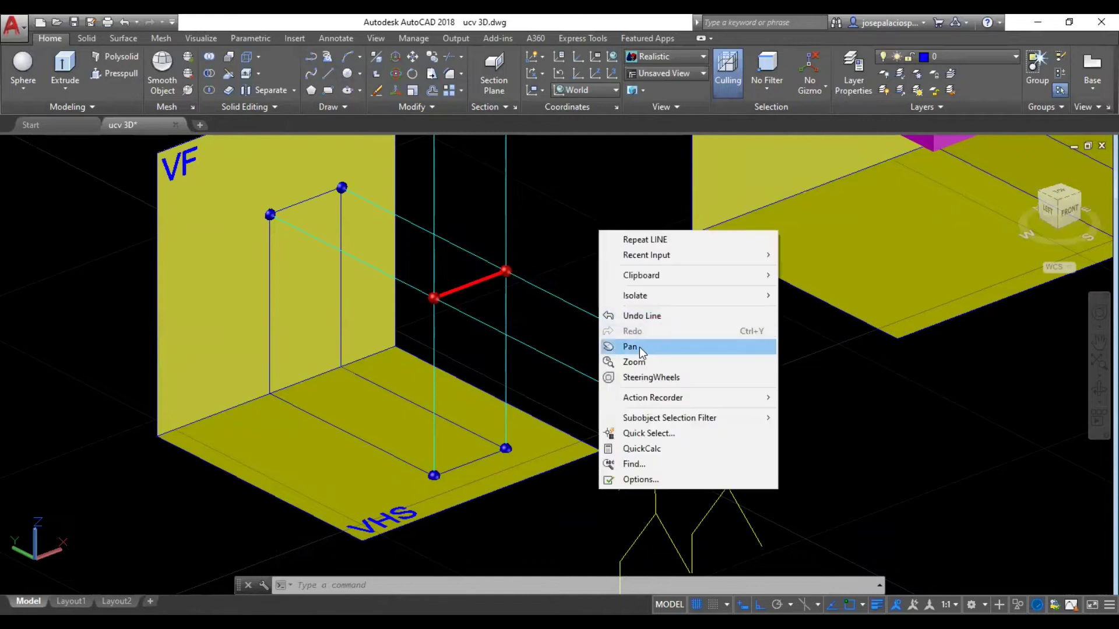
click(639, 346)
drag(573, 212, 593, 243)
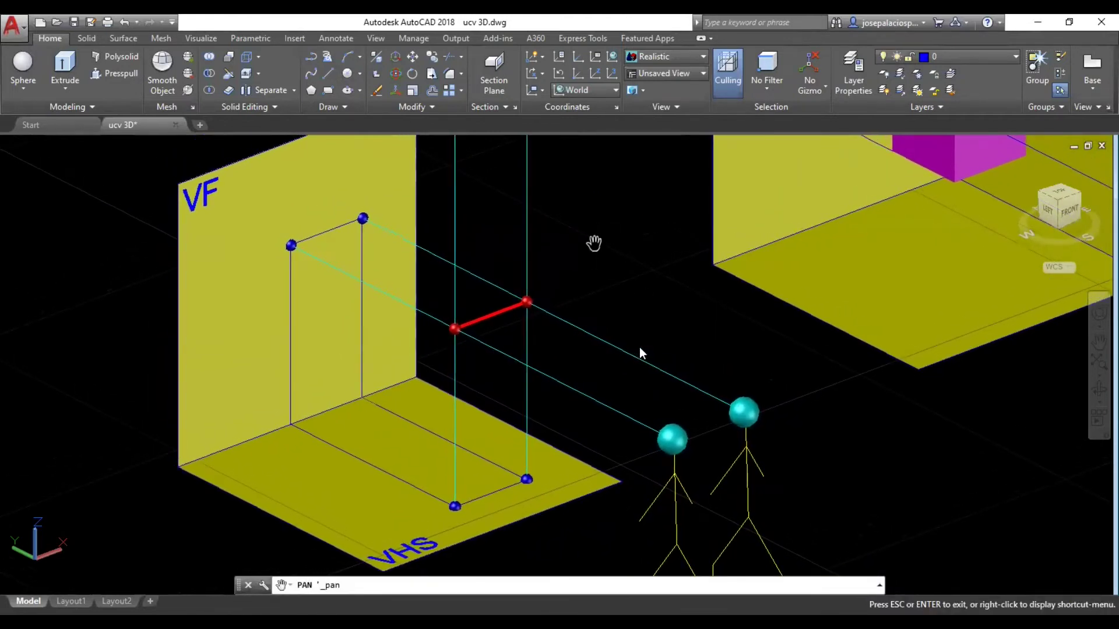
key(Escape)
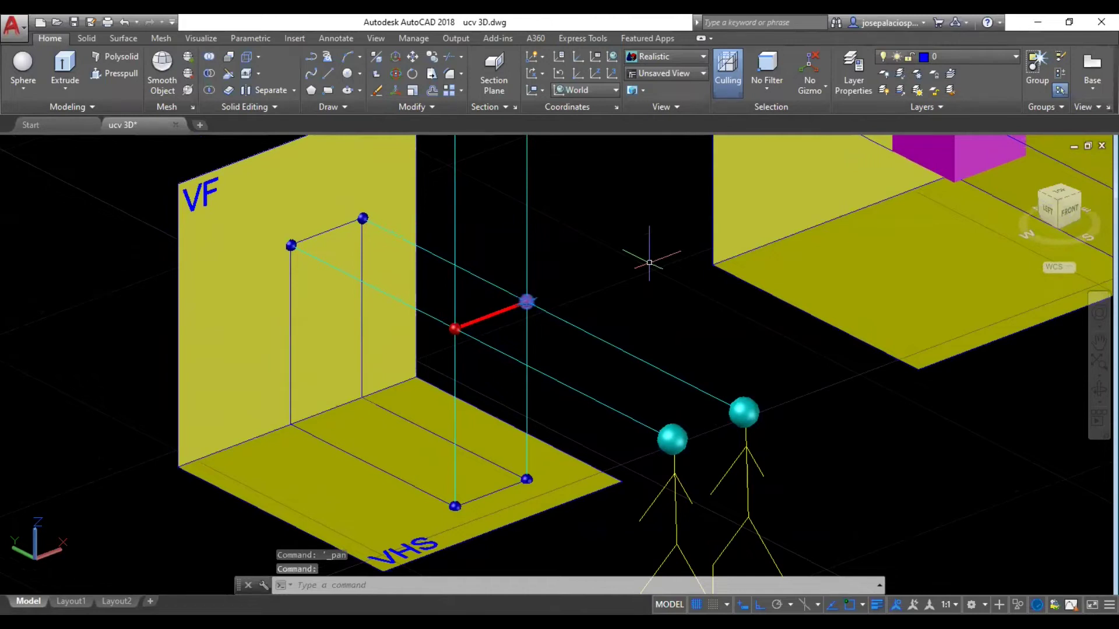
key(Escape)
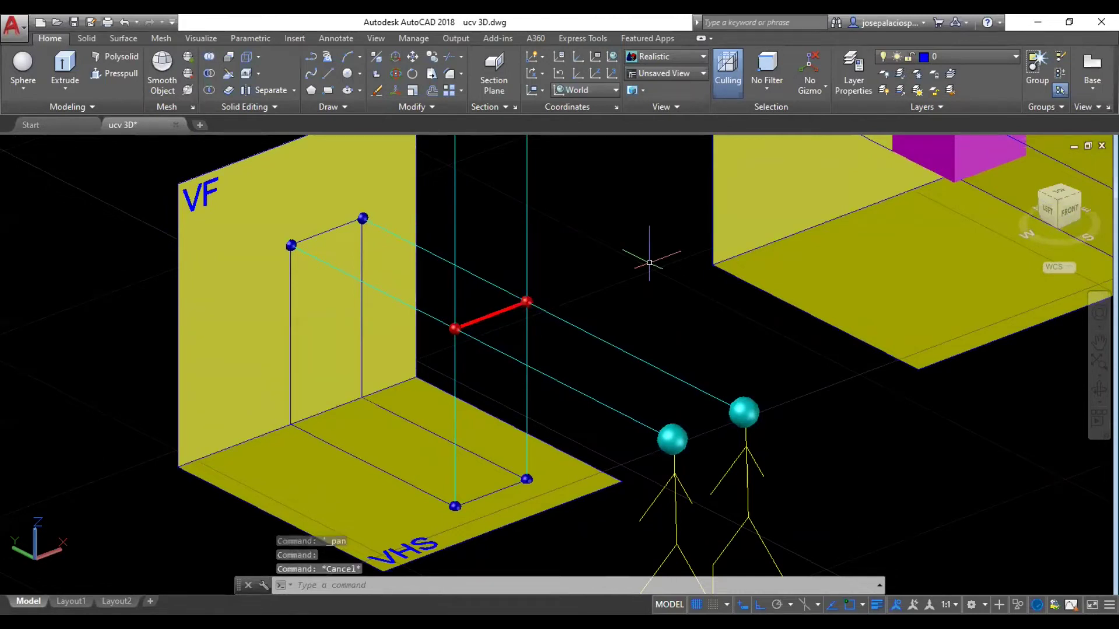
- Zoom in slightly, then orbit to face the VF wall nearly head-on
right_click(577, 248)
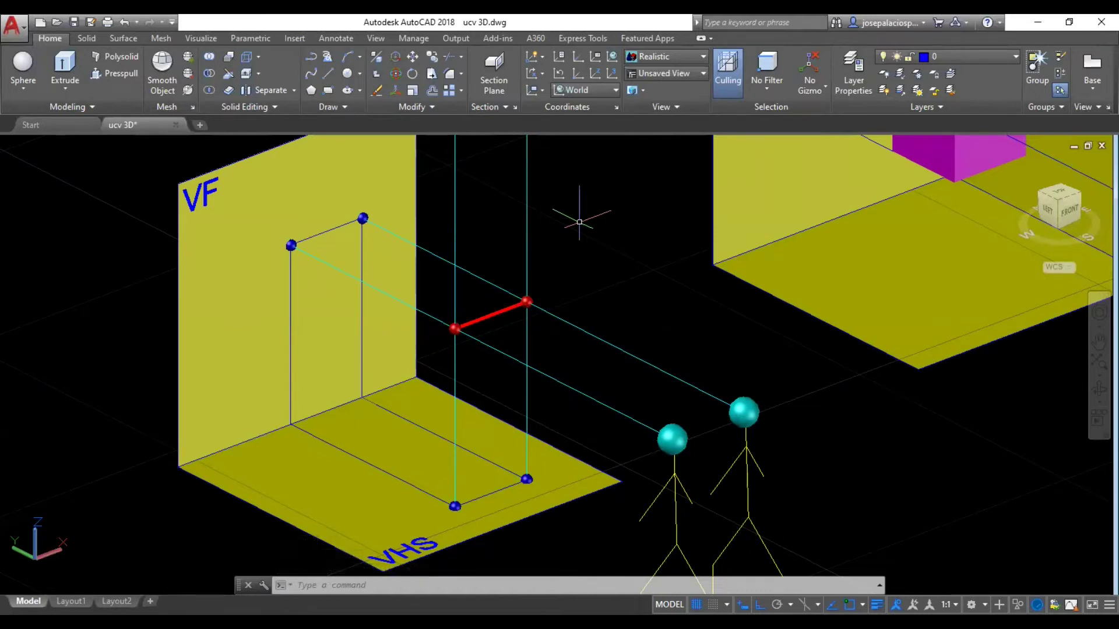
right_click(485, 229)
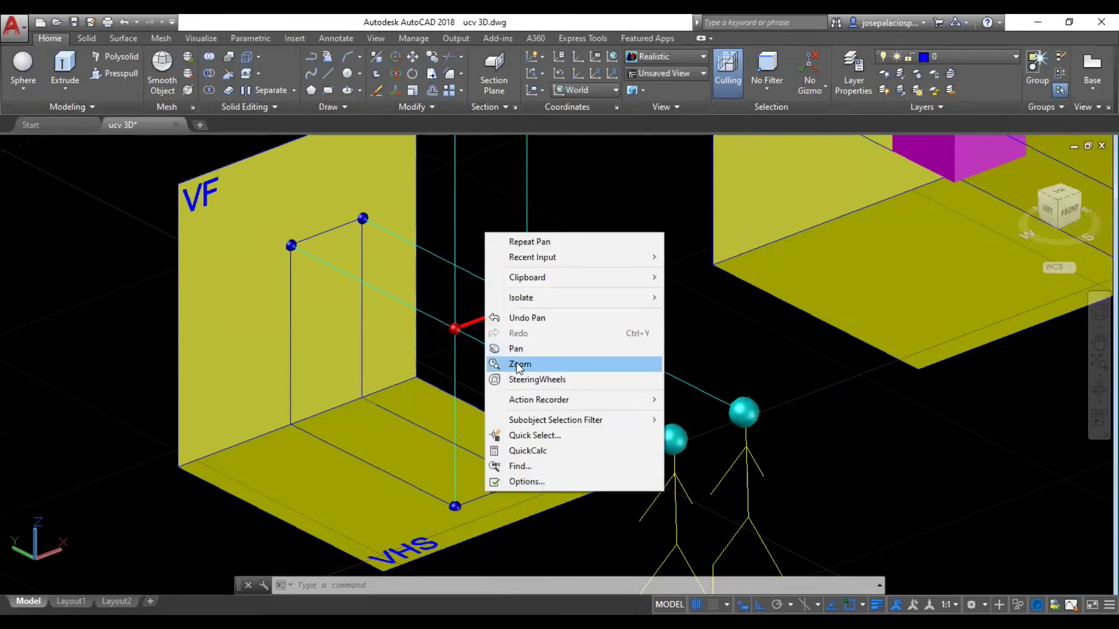
click(513, 360)
drag(474, 337, 506, 217)
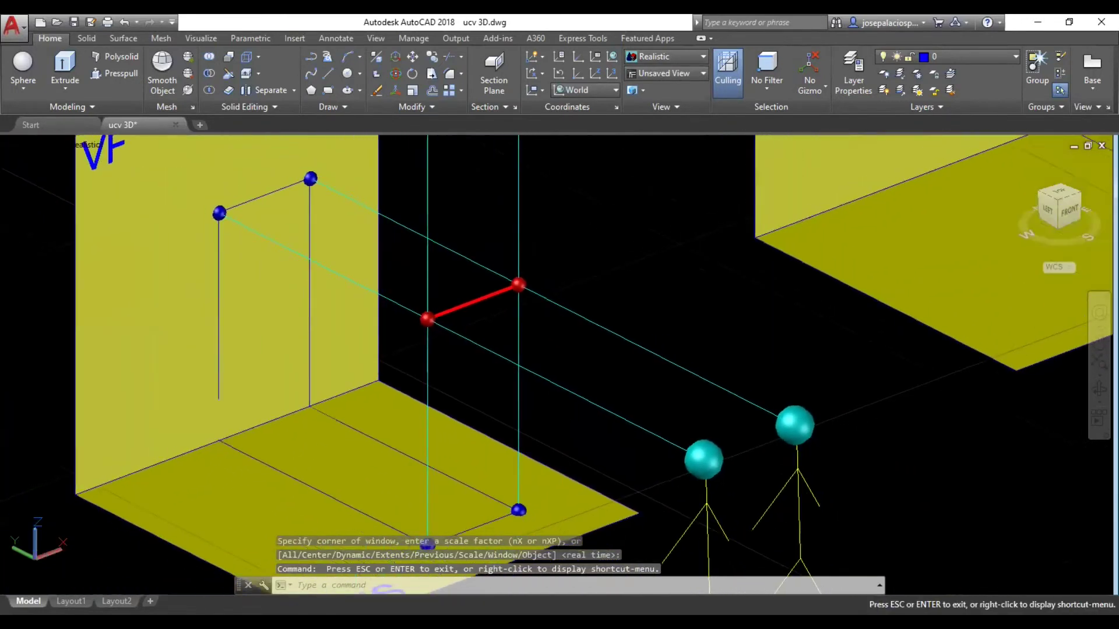
key(Escape)
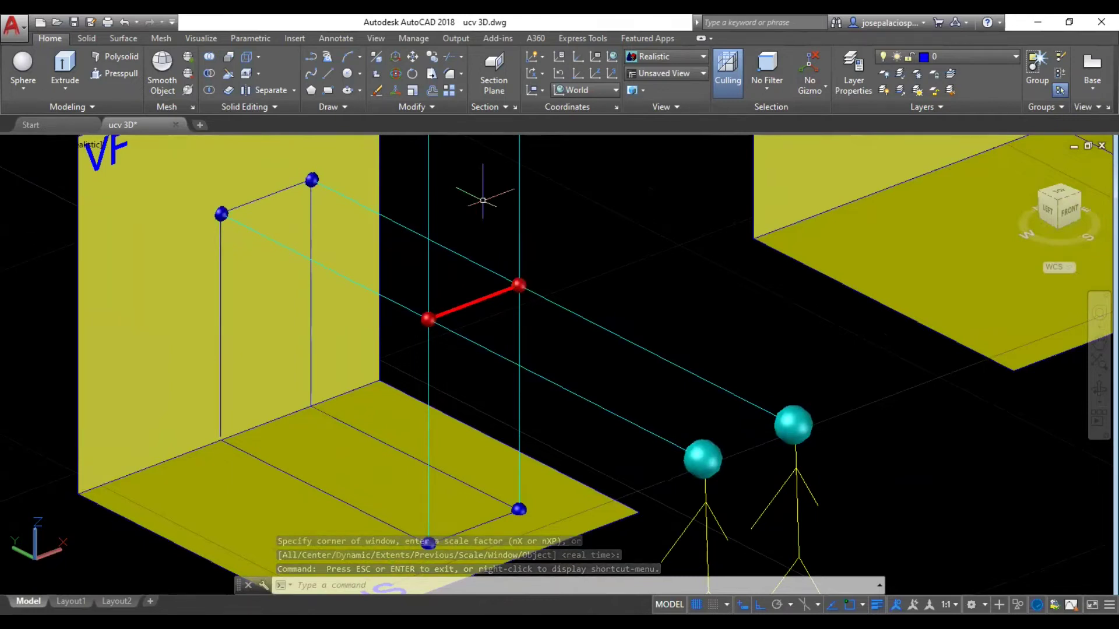
click(1099, 391)
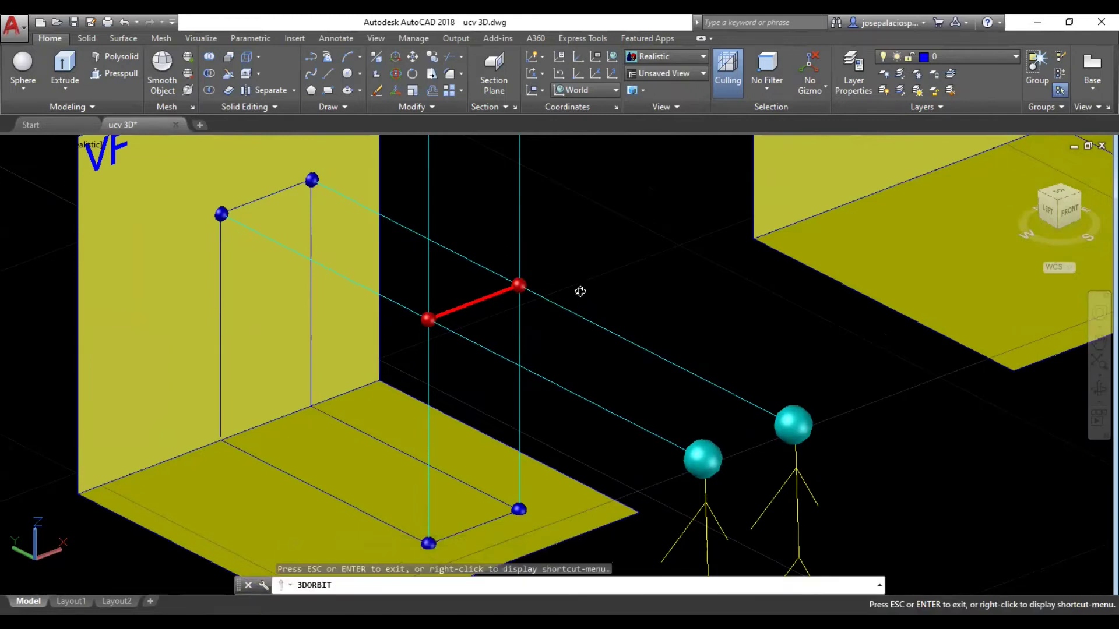
mouse_move(574, 282)
mouse_down()
mouse_move(529, 266)
mouse_move(389, 265)
mouse_move(443, 267)
mouse_move(452, 280)
mouse_move(342, 268)
mouse_up()
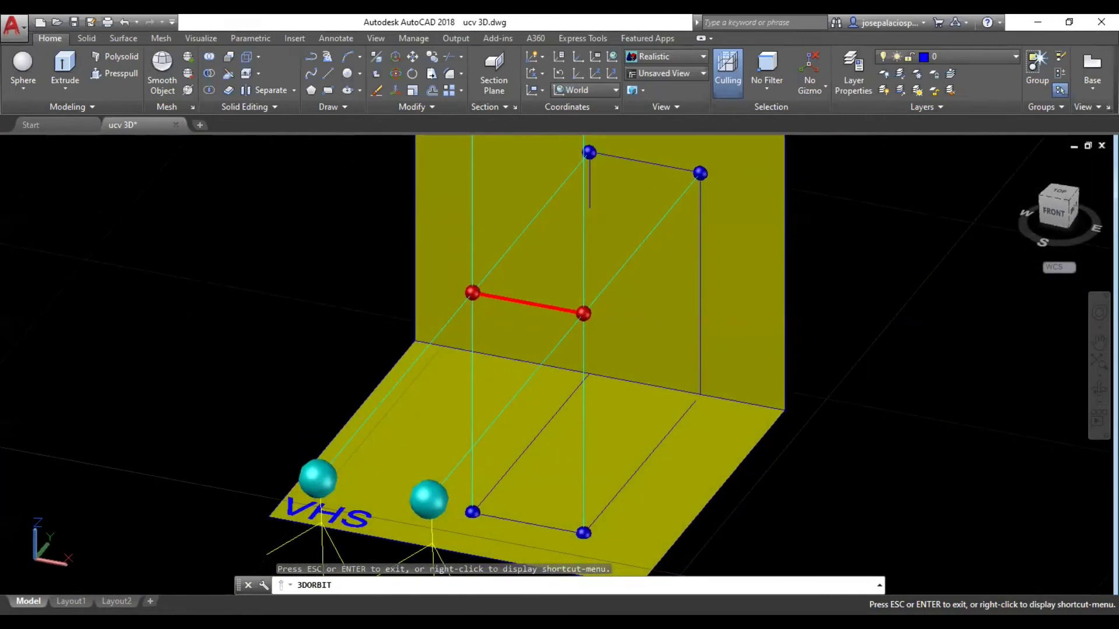
- Switch to the Top view and zoom out on the setup
key(Escape)
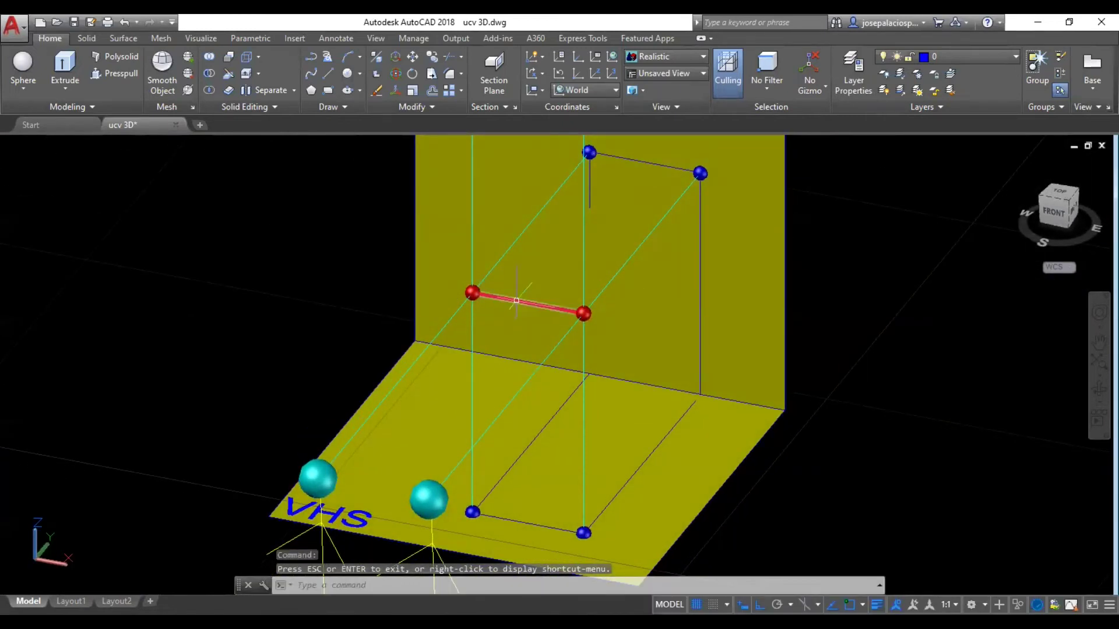
click(1049, 195)
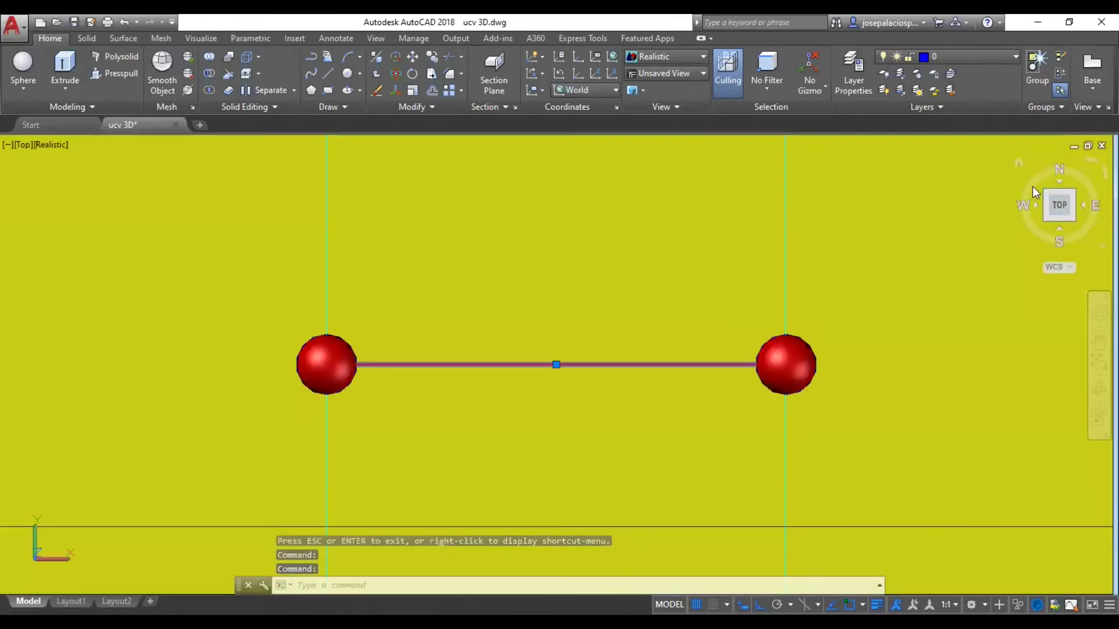
key(Escape)
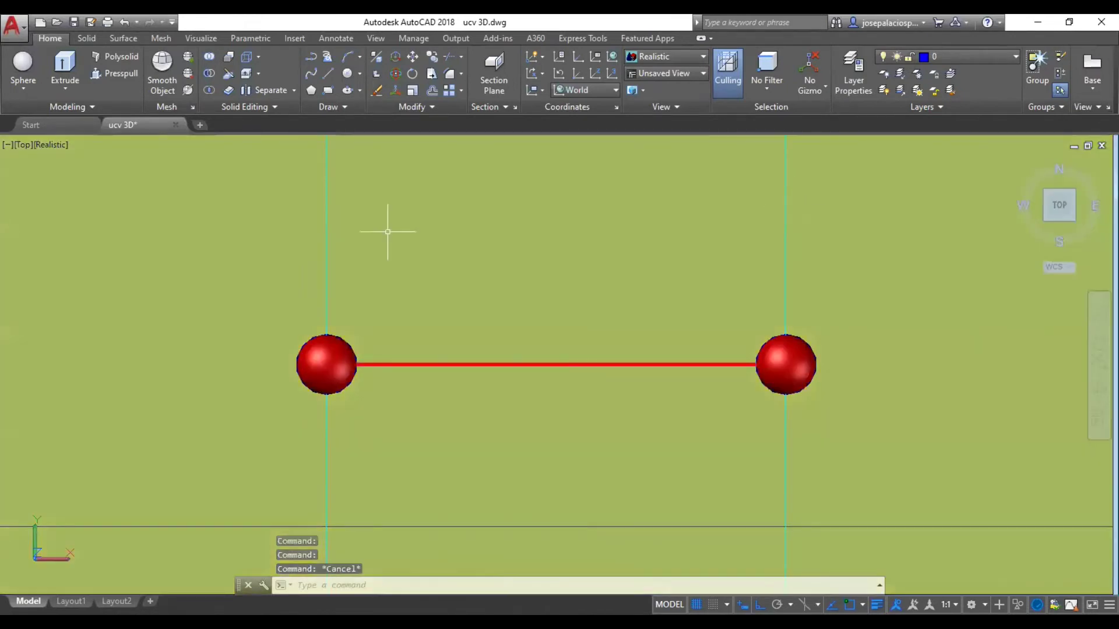
right_click(386, 229)
click(420, 365)
scroll(559, 368, down, 5)
scroll(624, 280, down, 1)
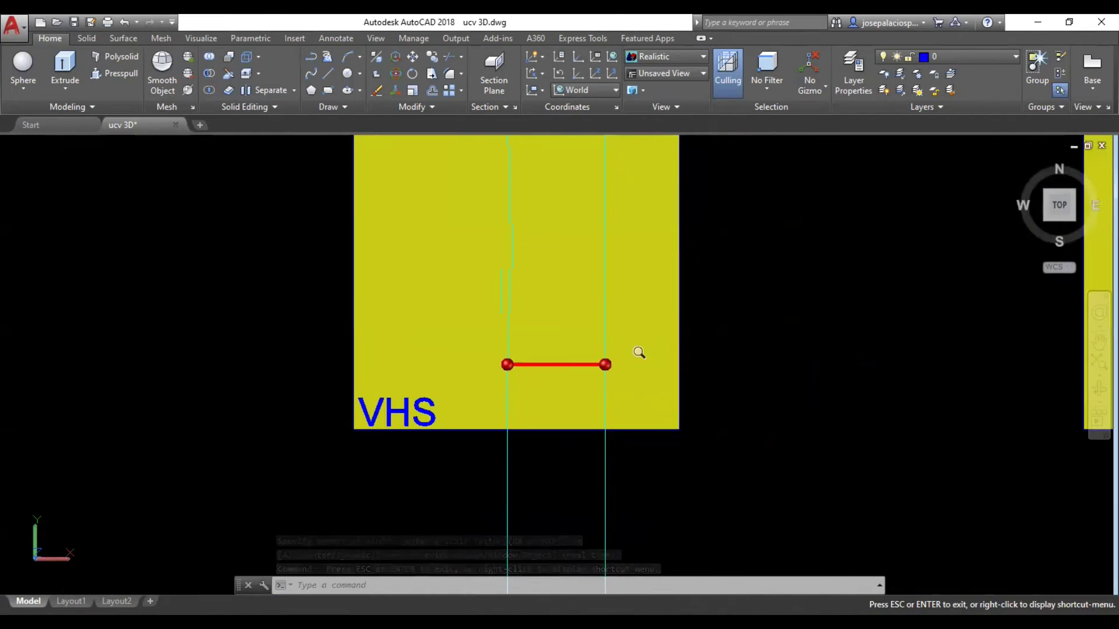
- Orbit the assembly to an isometric angle with 3DORBIT
right_click(777, 241)
click(804, 252)
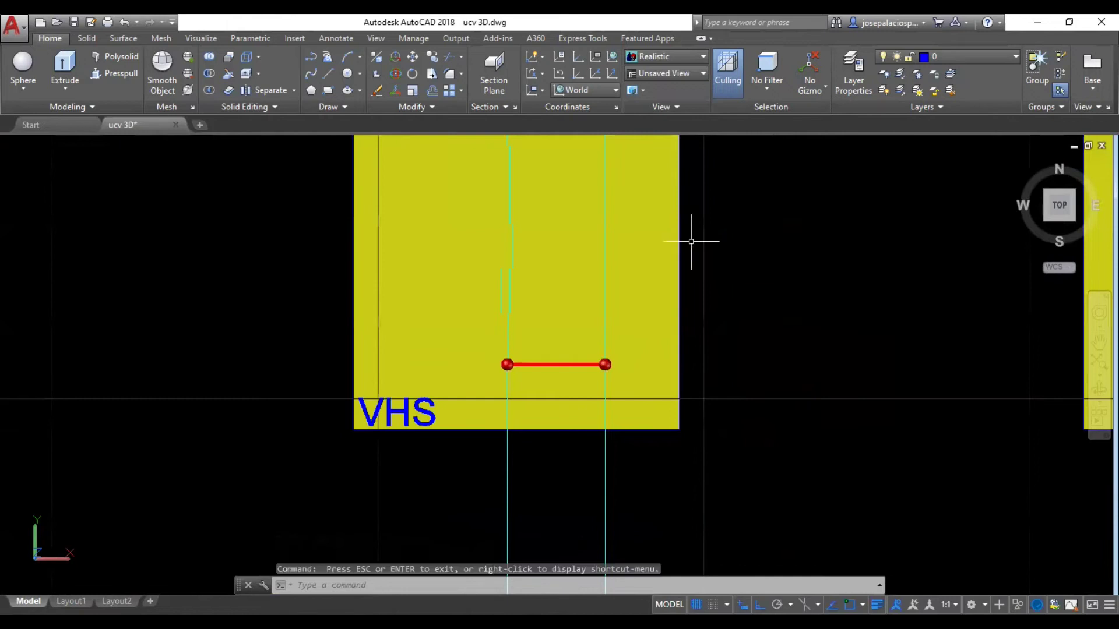
right_click(691, 242)
mouse_move(739, 268)
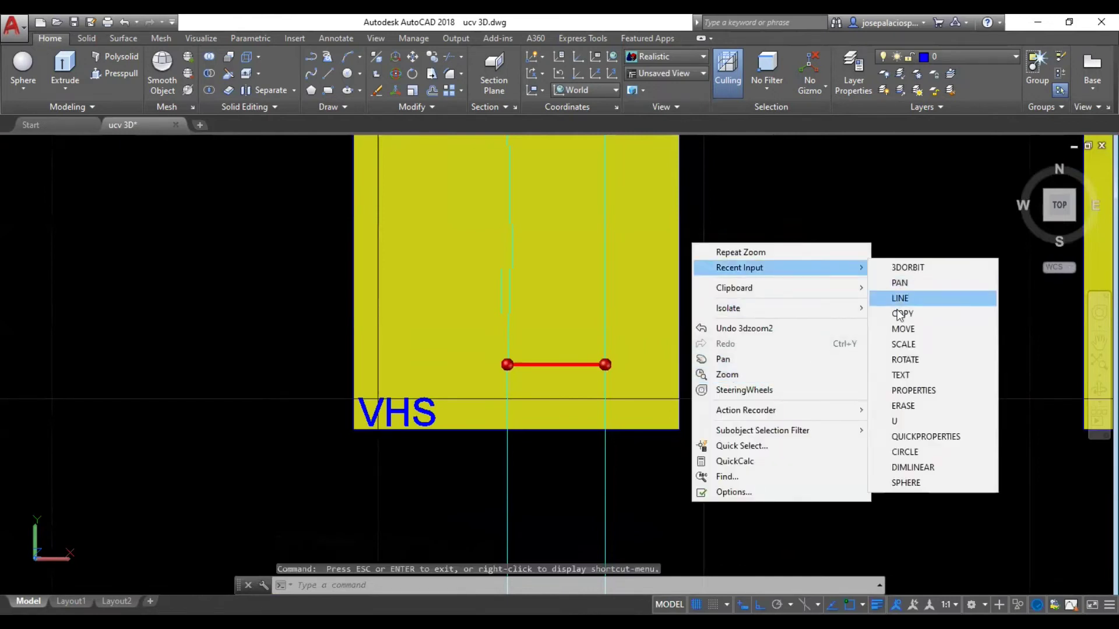
click(882, 269)
mouse_move(876, 275)
mouse_down()
mouse_move(733, 257)
mouse_move(689, 191)
mouse_move(387, 233)
mouse_move(445, 251)
mouse_move(568, 239)
mouse_up()
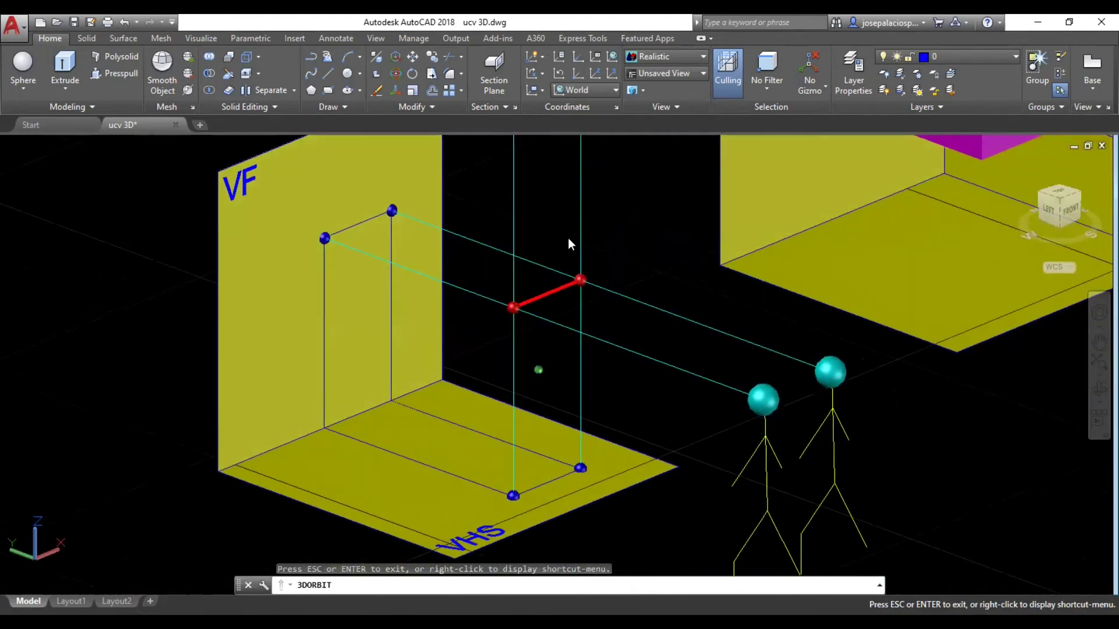
right_click(585, 229)
click(613, 238)
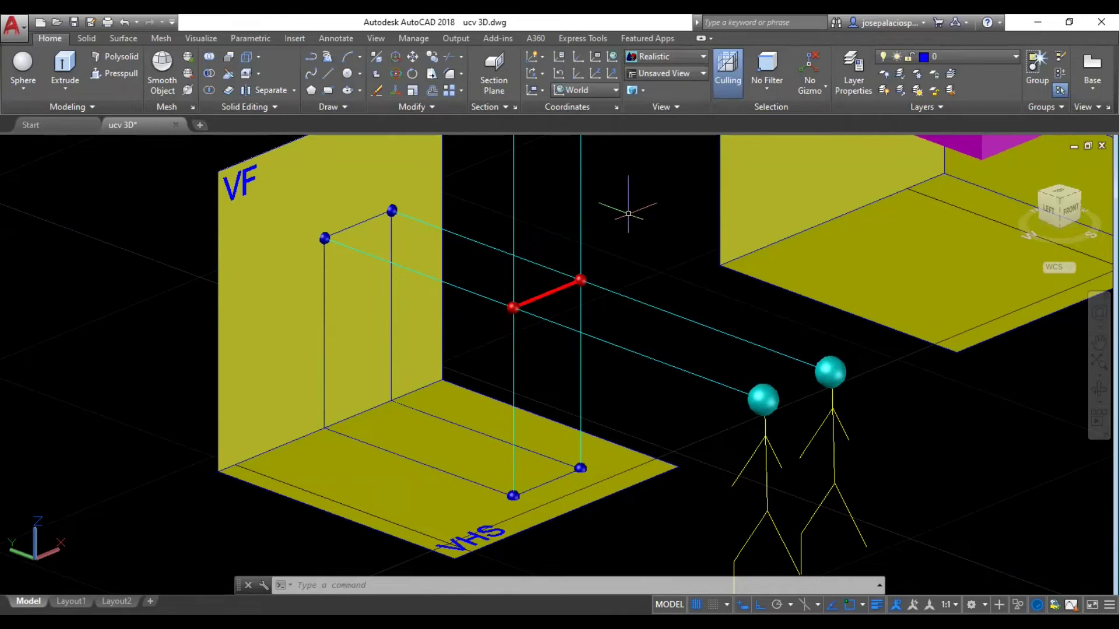
- Zoom out to see the neighbouring assemblies
right_click(668, 339)
click(669, 348)
drag(669, 349, 602, 313)
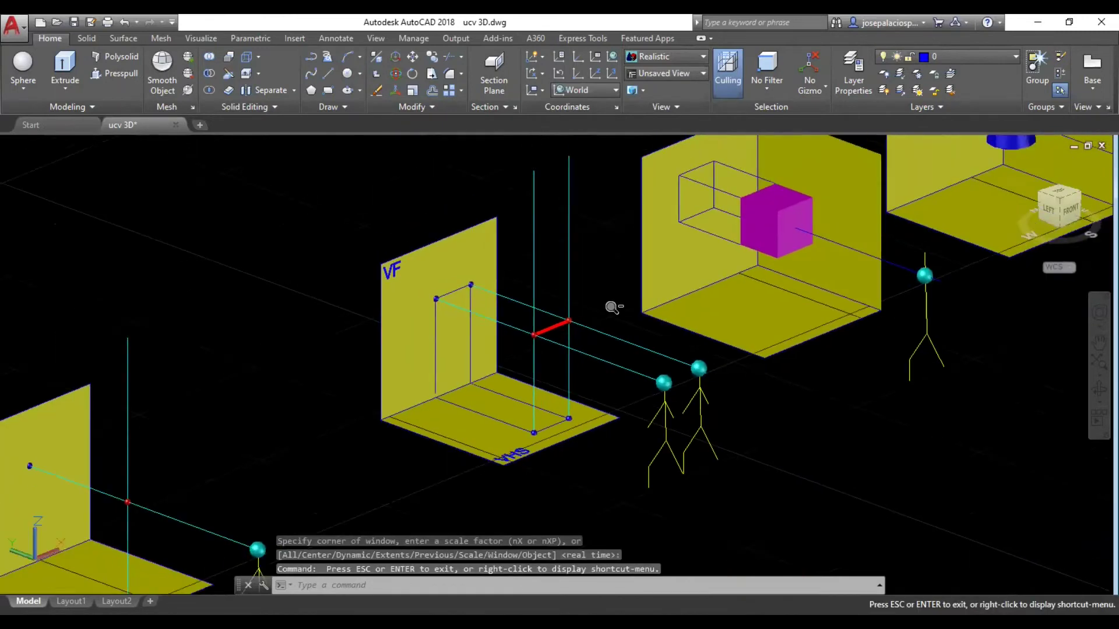
key(Escape)
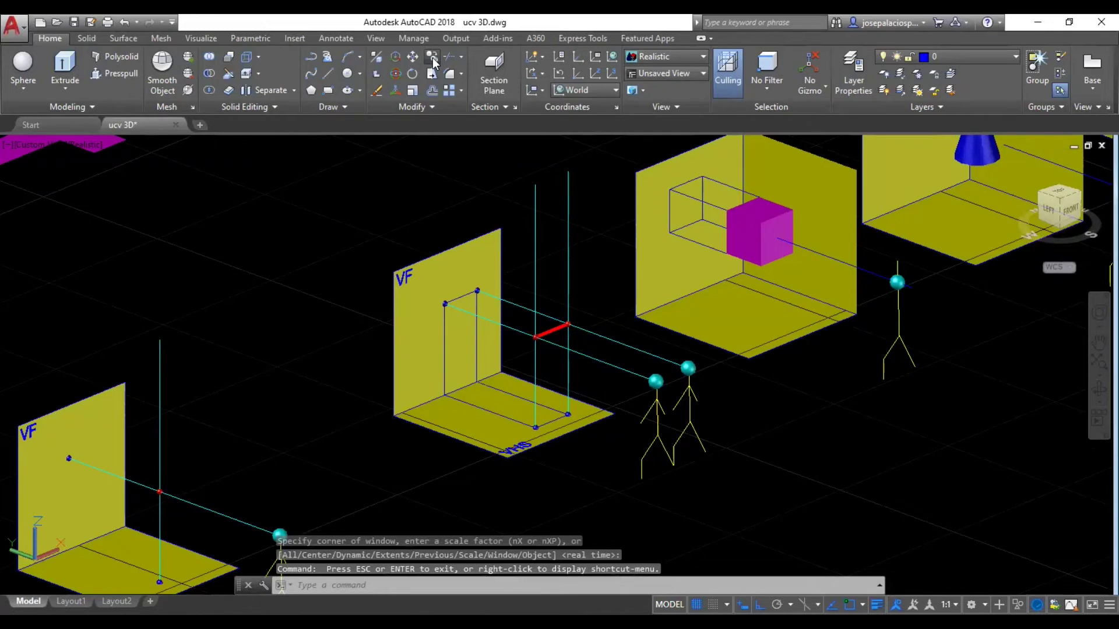
- Start copying the VF/VHS assembly, zooming far out to see the whole scene
click(432, 57)
right_click(602, 450)
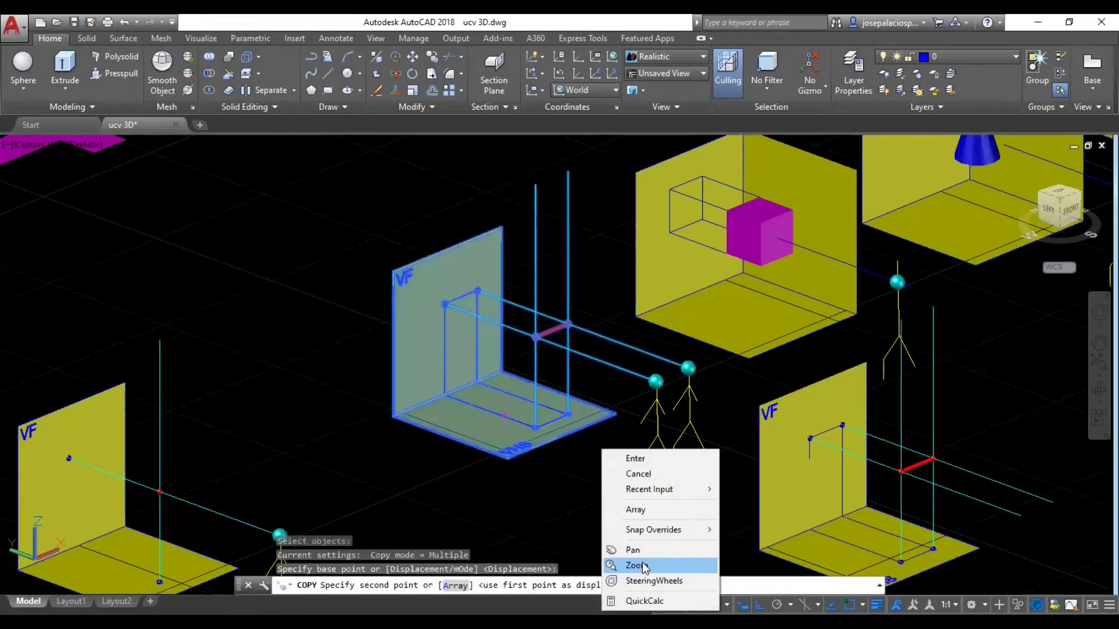
click(644, 567)
drag(655, 222, 658, 349)
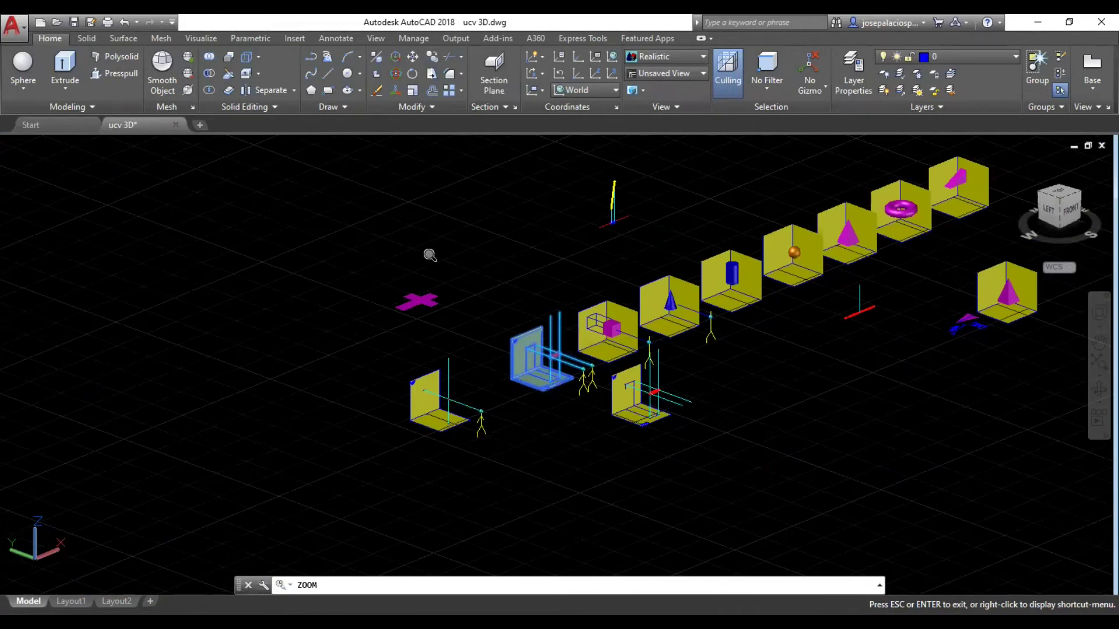
key(Escape)
- Pan to the empty area to place the copy, then switch to the Left view
right_click(412, 180)
click(460, 295)
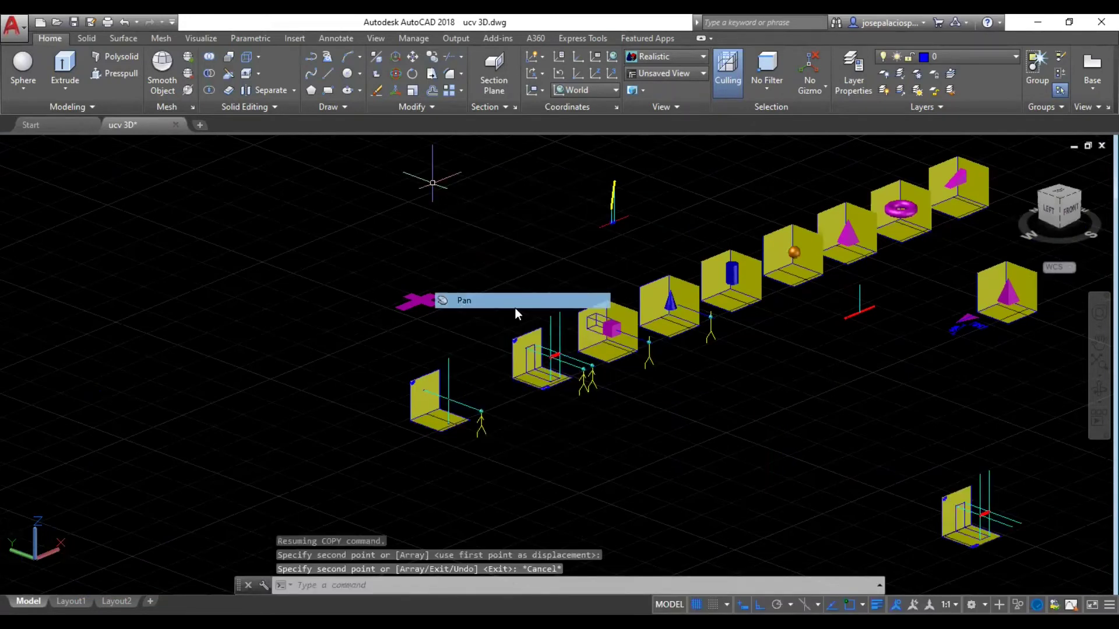
drag(845, 374, 430, 265)
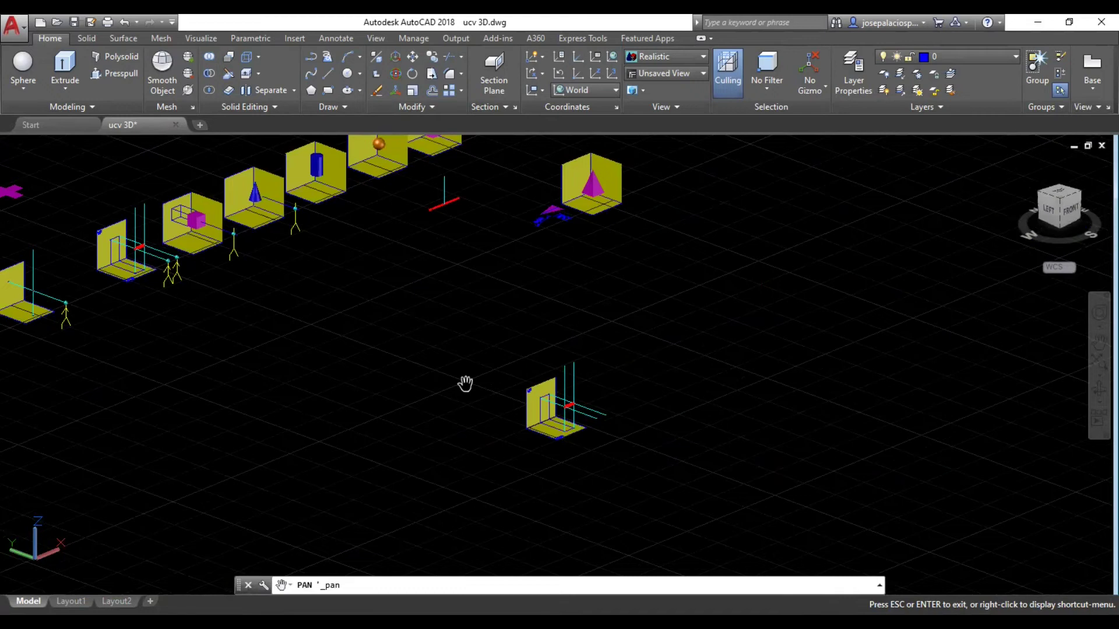
key(Escape)
click(1047, 208)
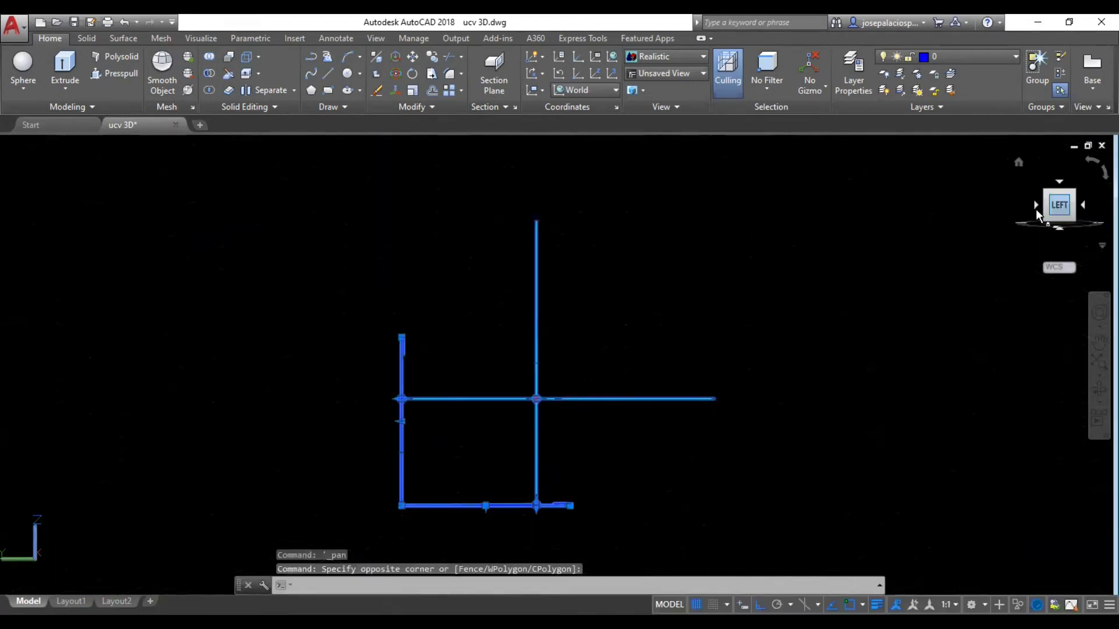
- Zoom in on the copied assembly's lines in the Left view
key(Escape)
right_click(441, 333)
click(491, 466)
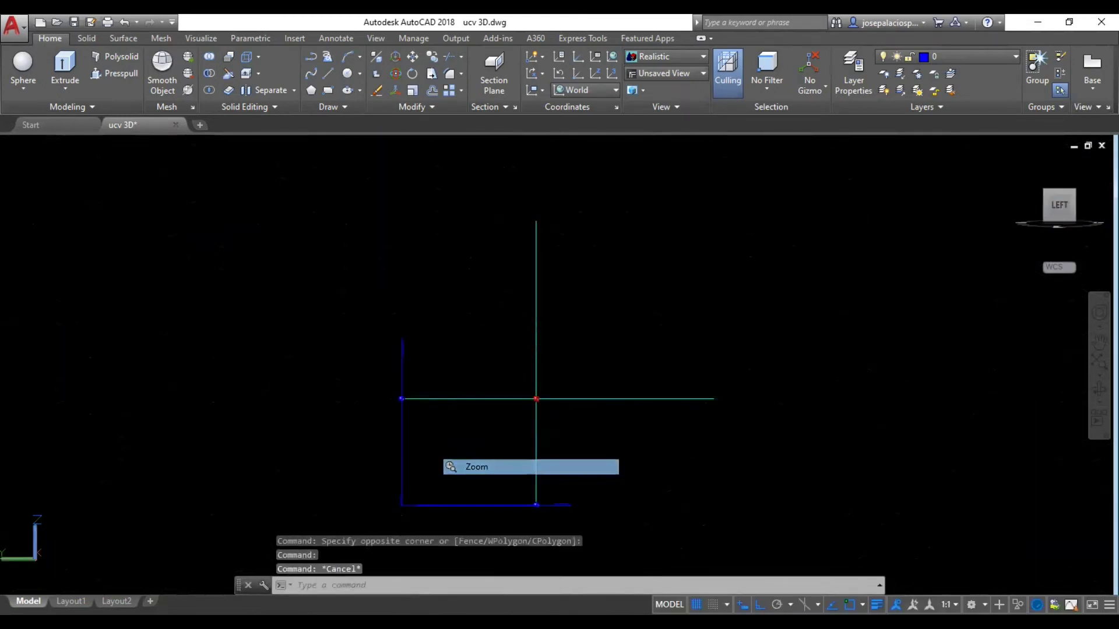
drag(491, 467, 643, 219)
- Centre the red point and its blue projections, then inspect the horizontal sight line
right_click(611, 227)
click(647, 344)
drag(647, 344, 766, 85)
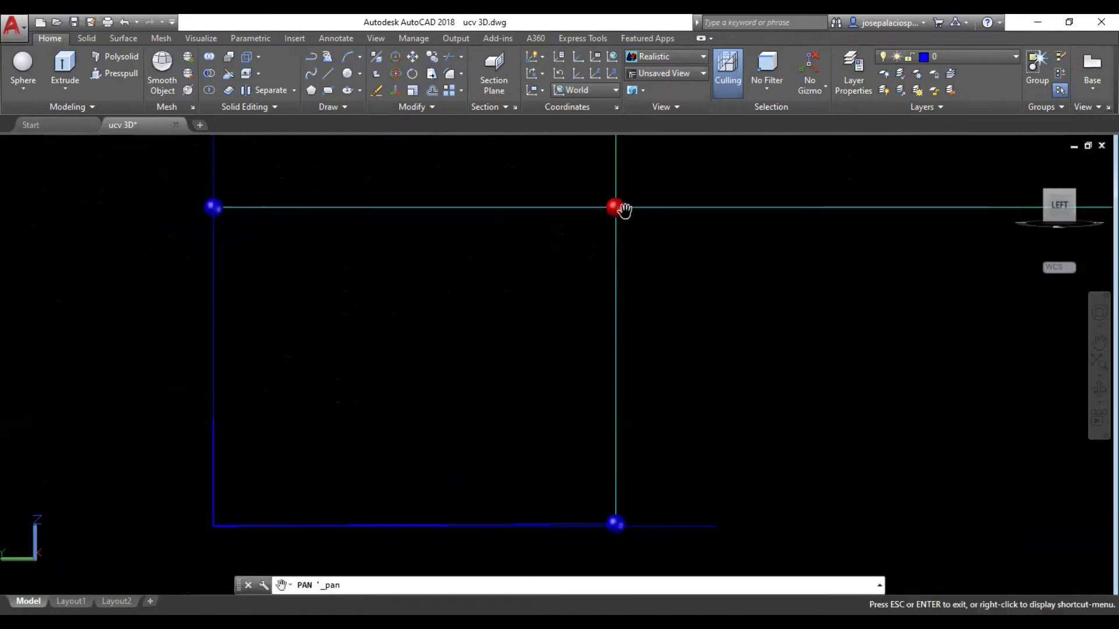
key(Escape)
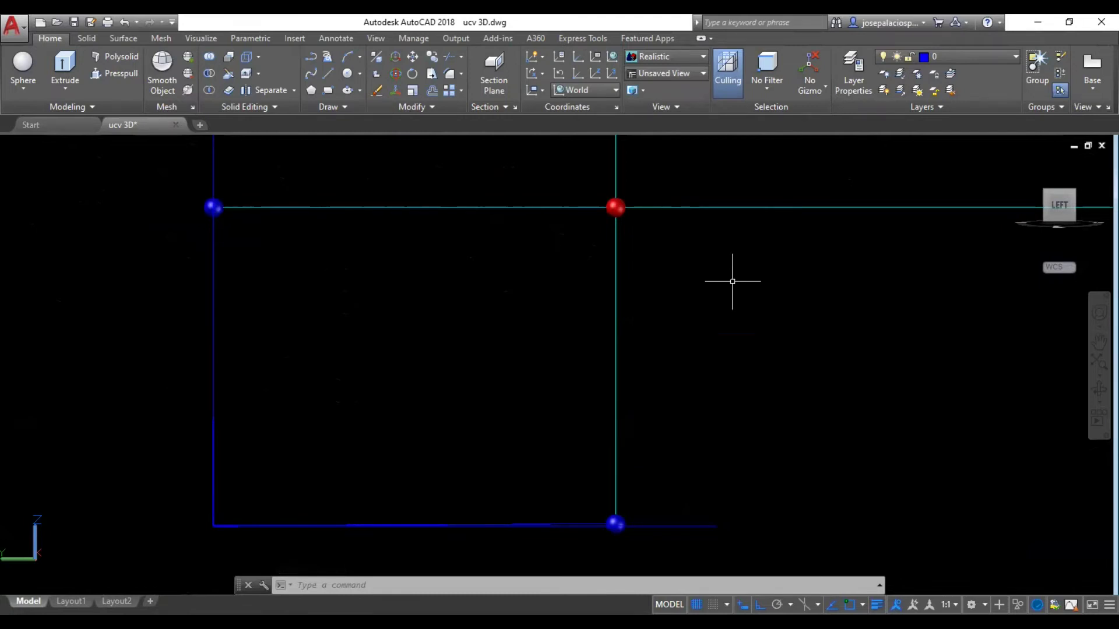
click(668, 208)
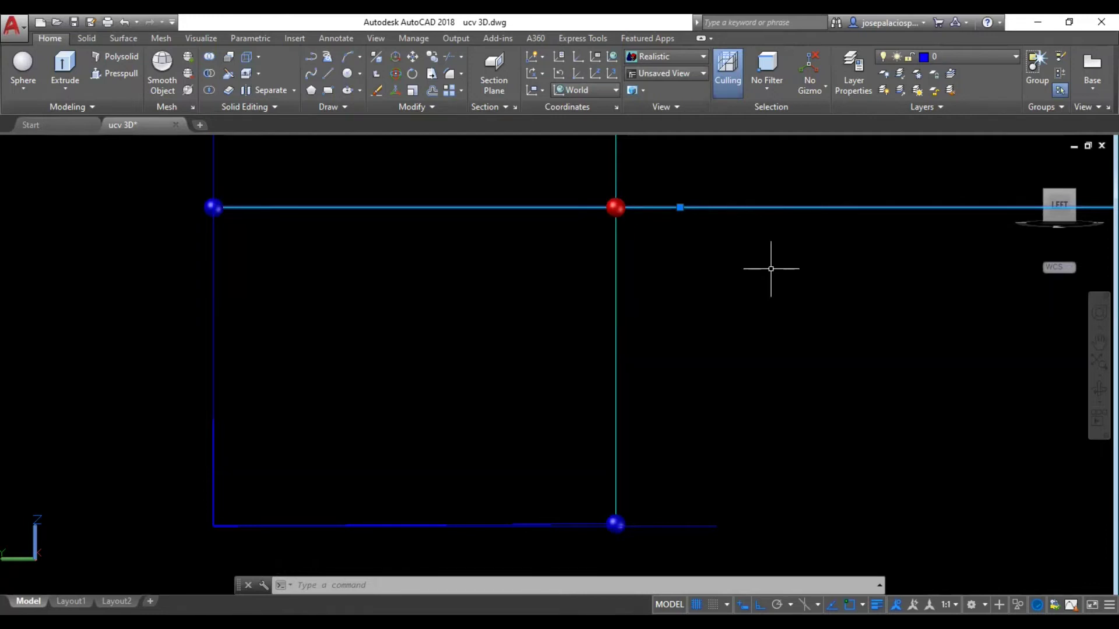
key(Escape)
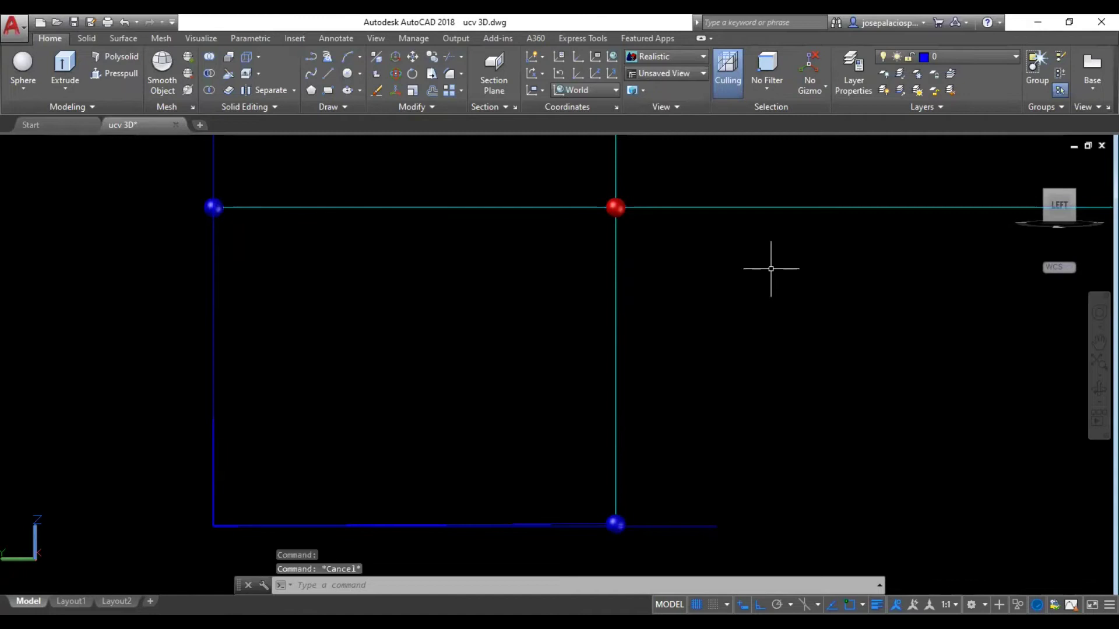
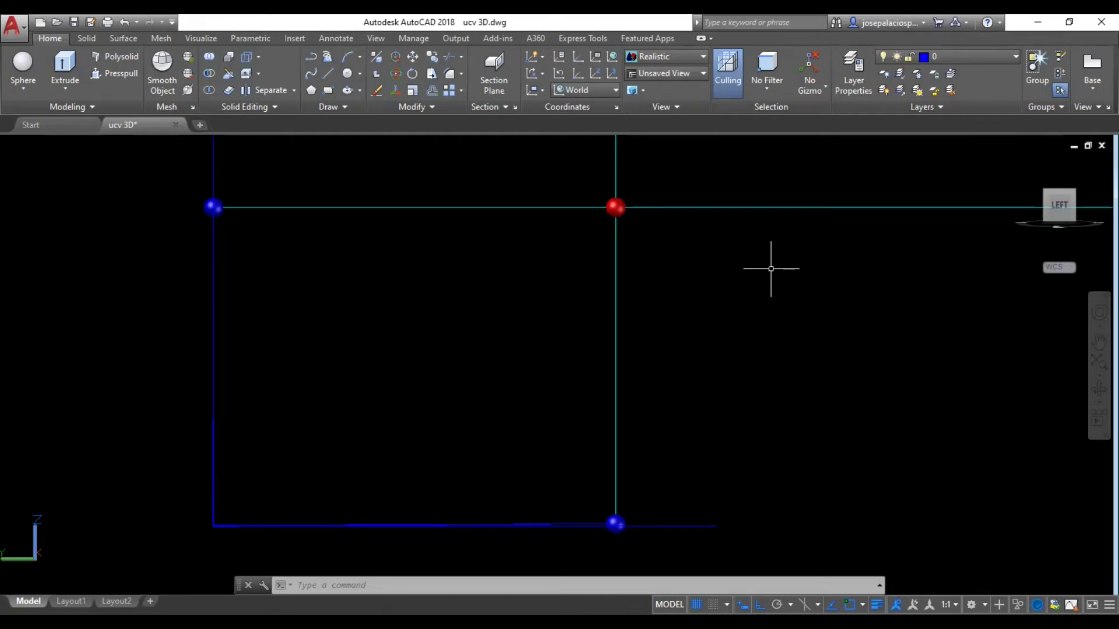
- Zoom out and orbit the flat side view into a 3D perspective
right_click(702, 260)
click(750, 389)
drag(791, 308, 719, 358)
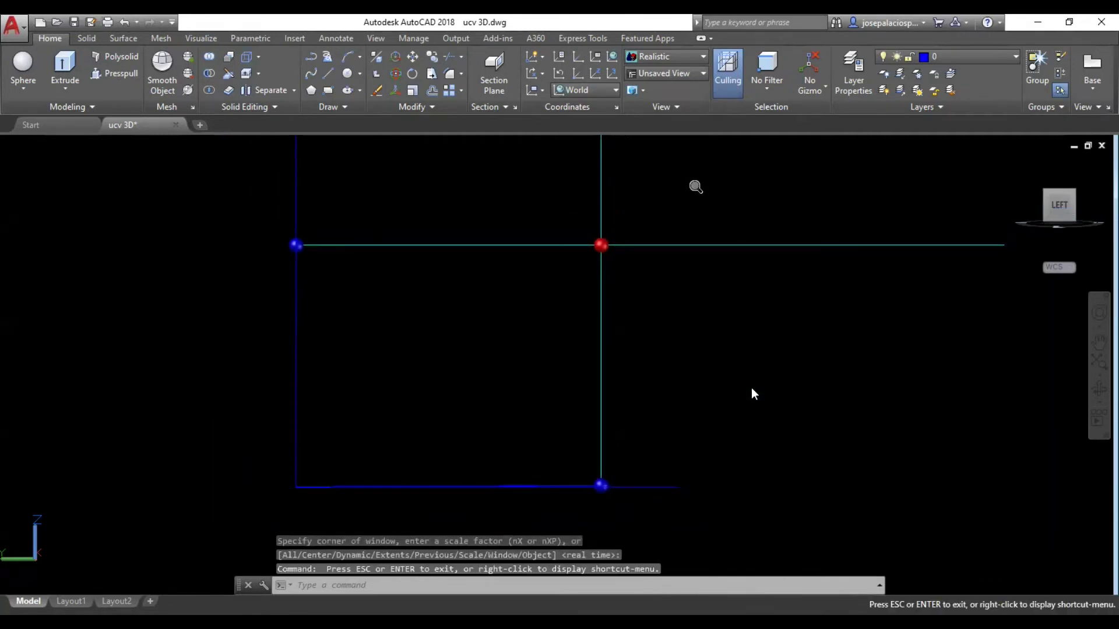
key(Escape)
right_click(683, 194)
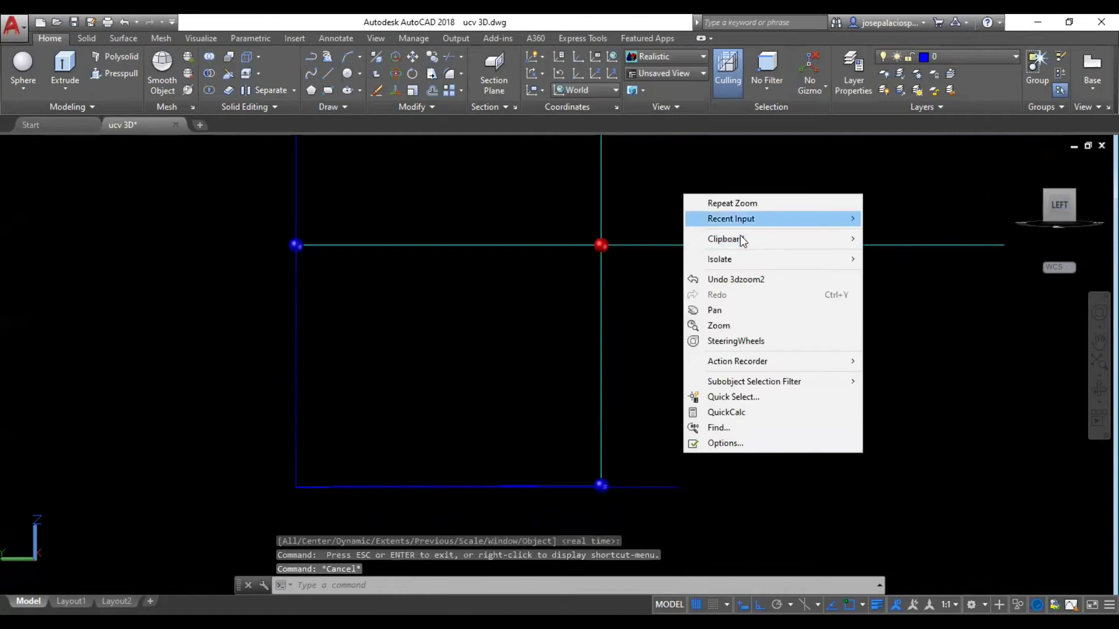
mouse_move(731, 219)
click(893, 239)
drag(860, 228, 822, 247)
key(Escape)
- Select the projection lines and red segment, then set the top-left-front isometric view
click(711, 221)
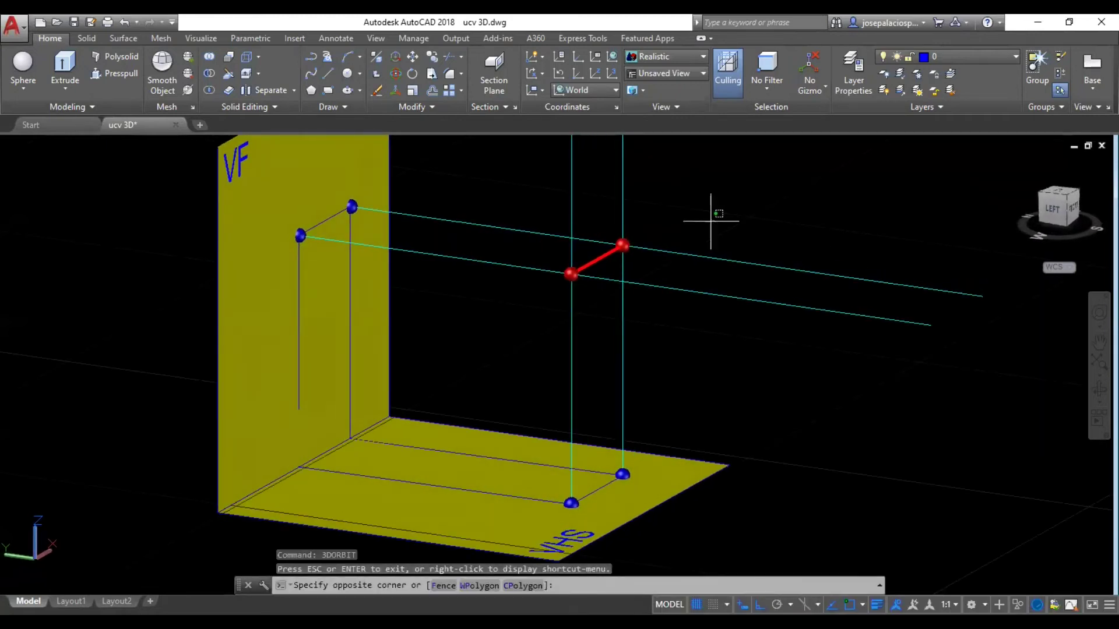
click(715, 211)
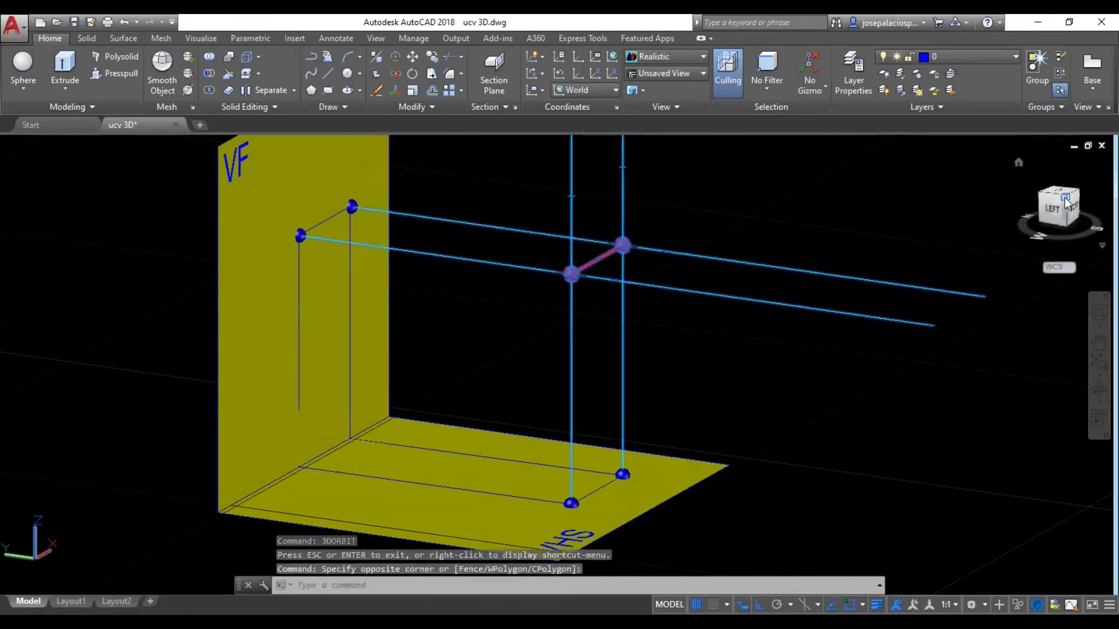
click(1065, 201)
key(Escape)
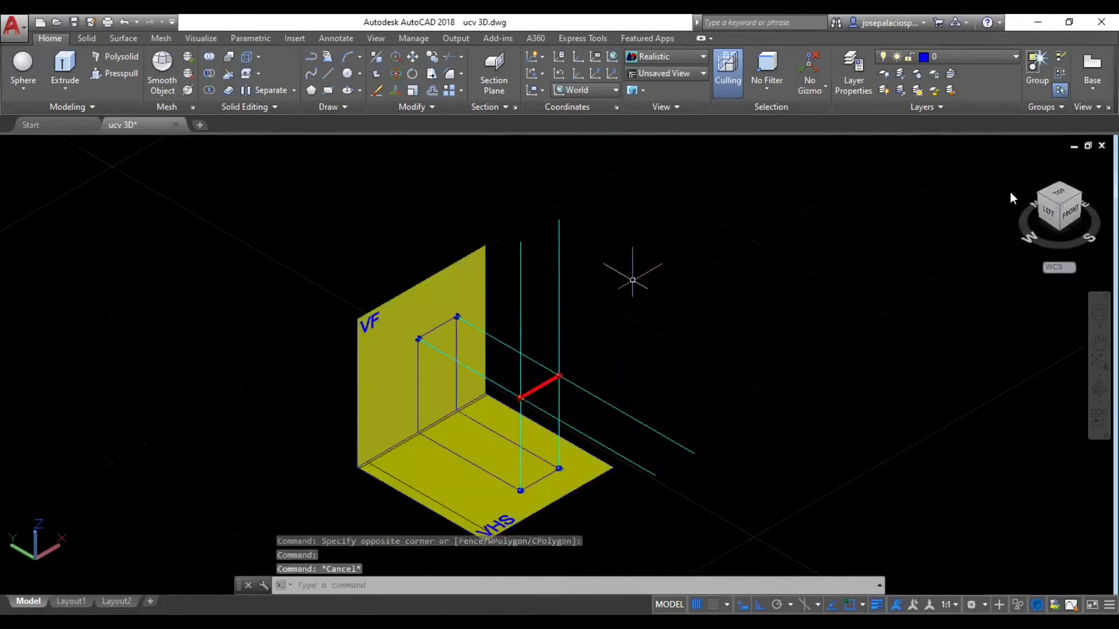
- Zoom in and pan so the VF/VHS corner and red segment fill the view
right_click(633, 282)
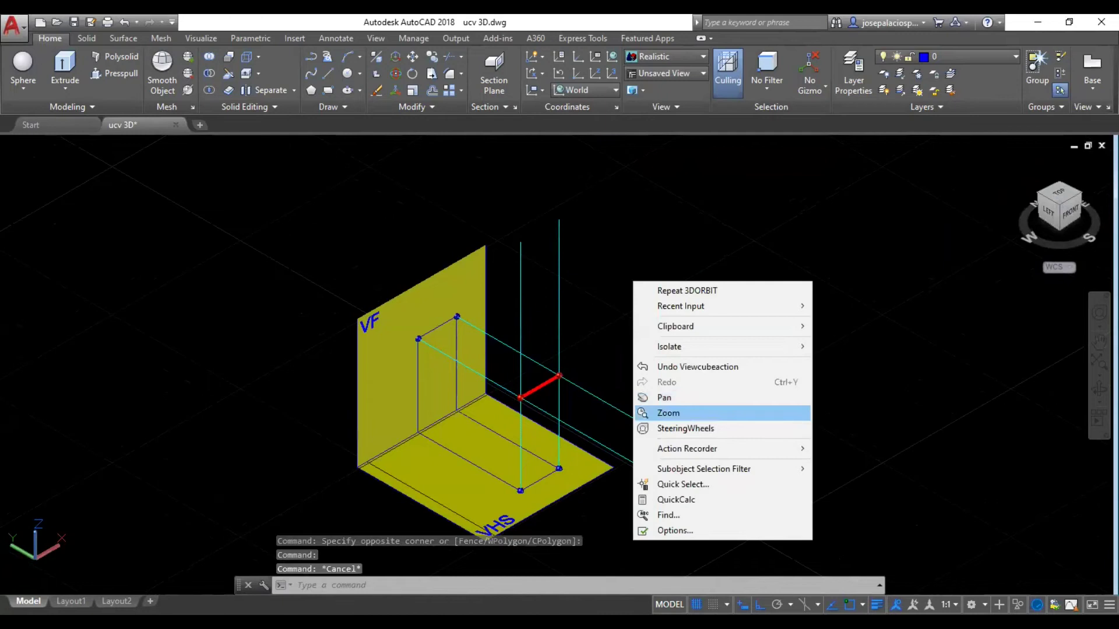
click(664, 413)
drag(664, 413, 697, 277)
right_click(639, 243)
click(647, 360)
drag(639, 368, 758, 247)
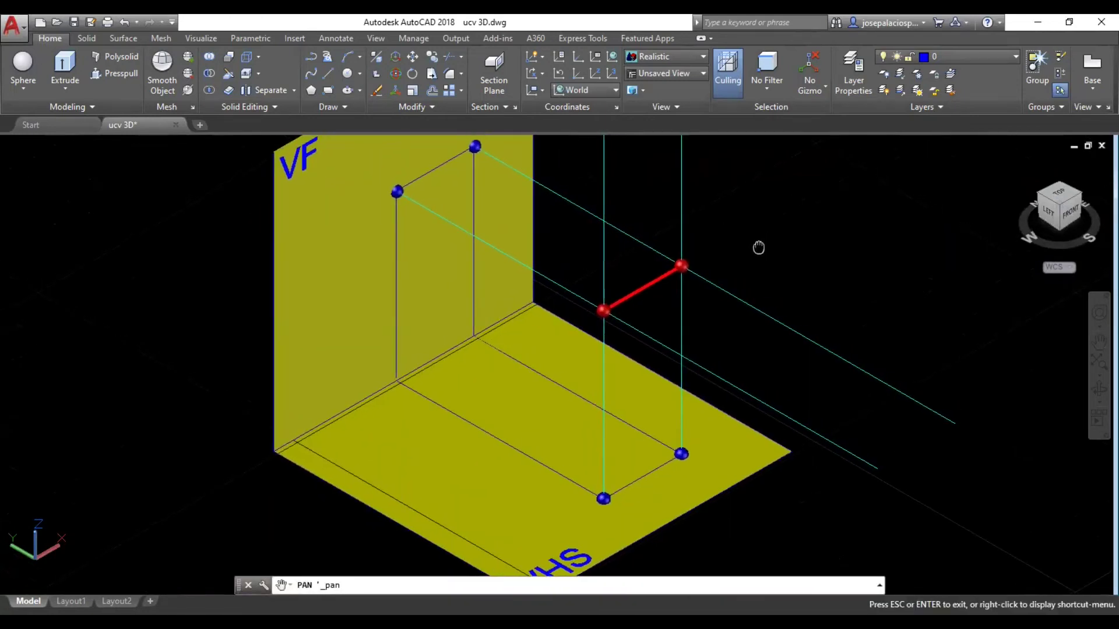
key(Escape)
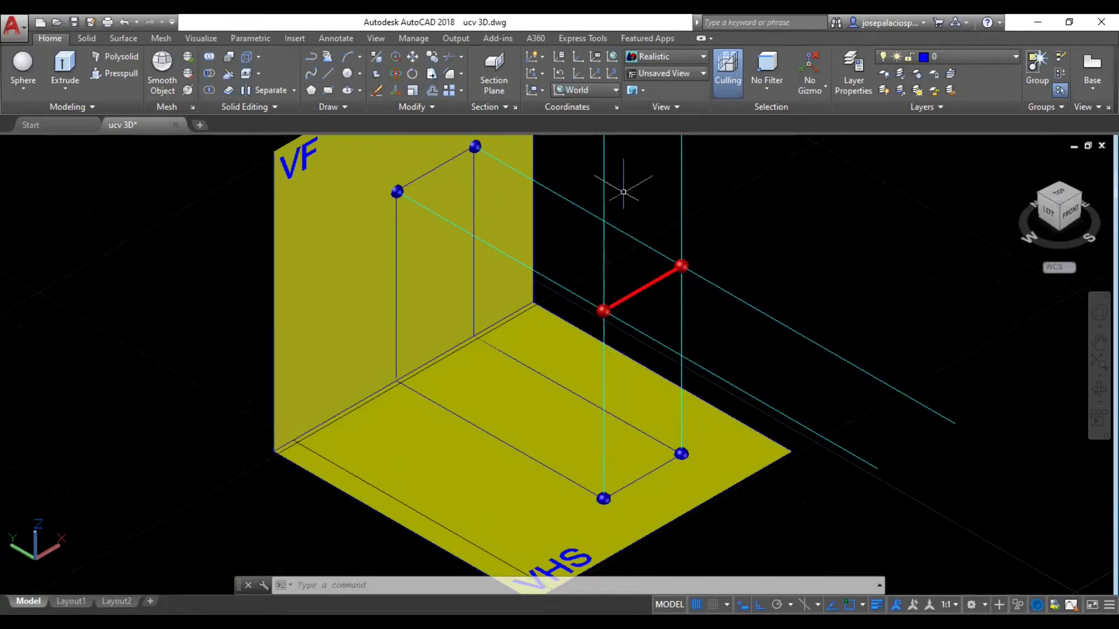
- Select the red segment's endpoint sphere and the long cyan projection line to inspect them
click(591, 320)
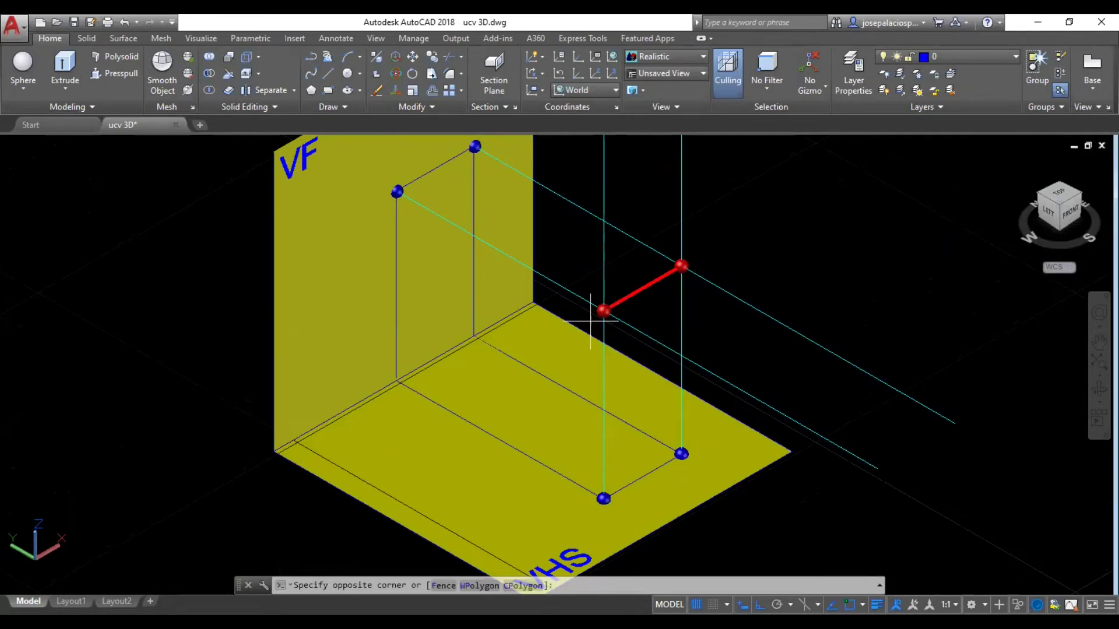
click(655, 245)
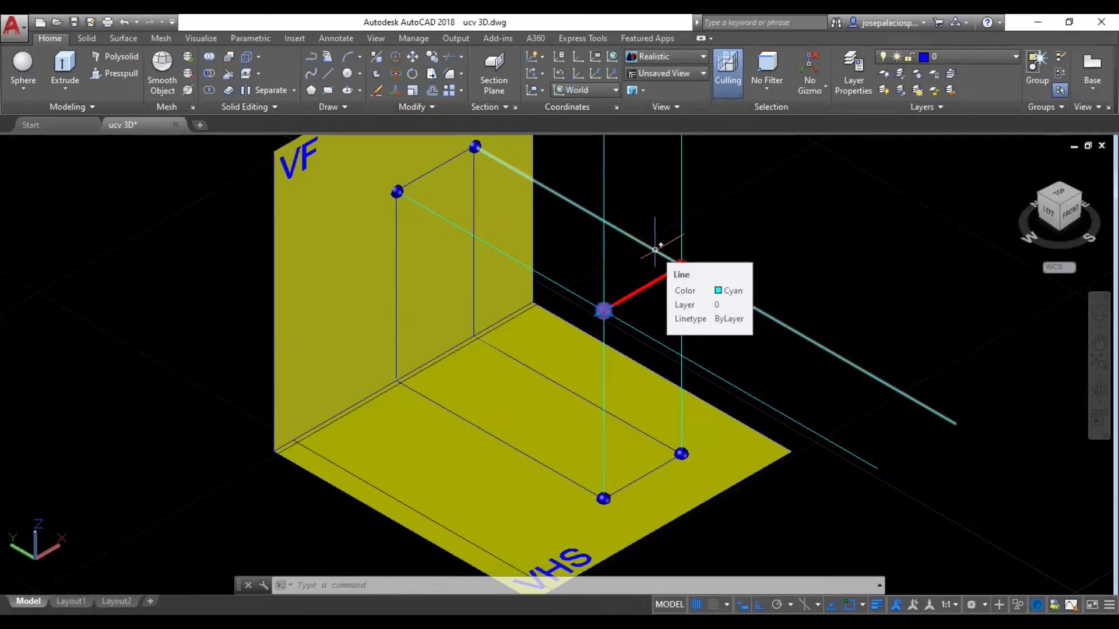
key(Escape)
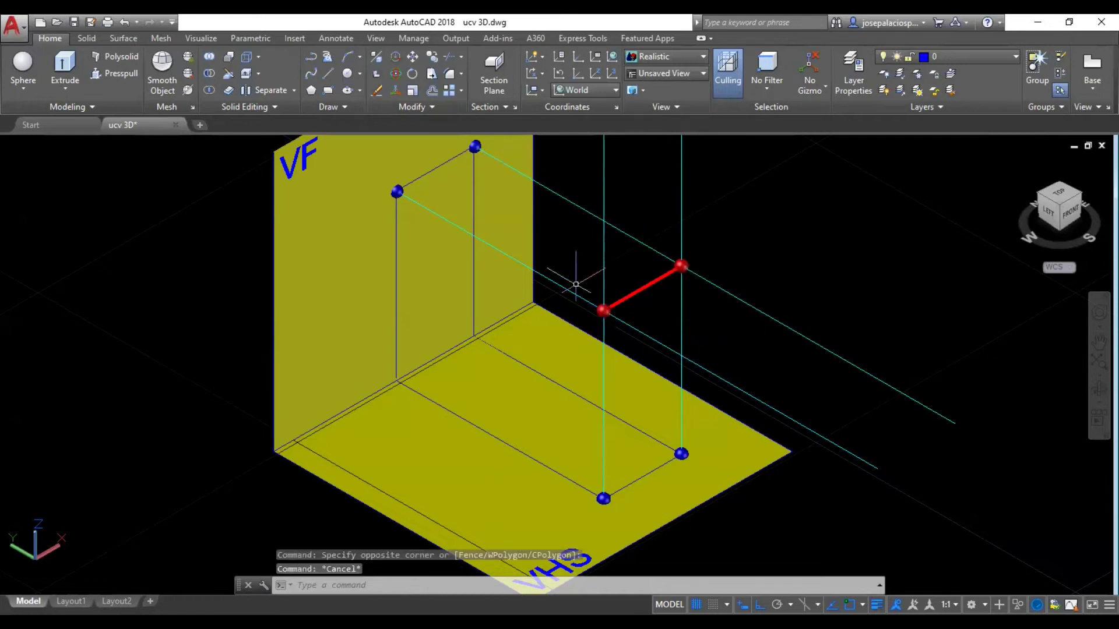
click(572, 292)
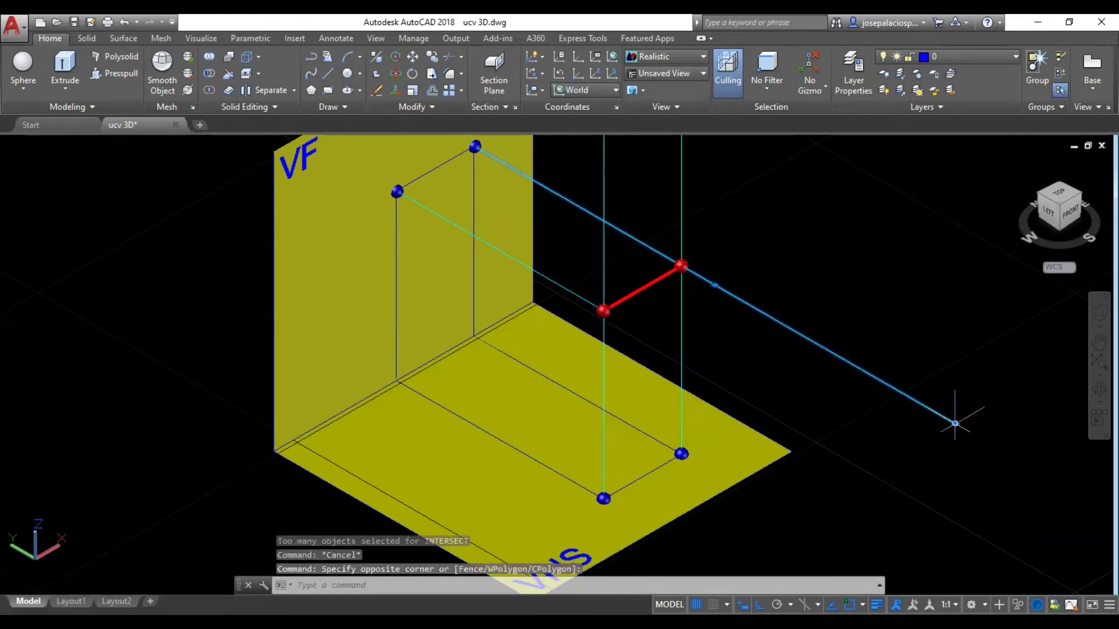
key(Escape)
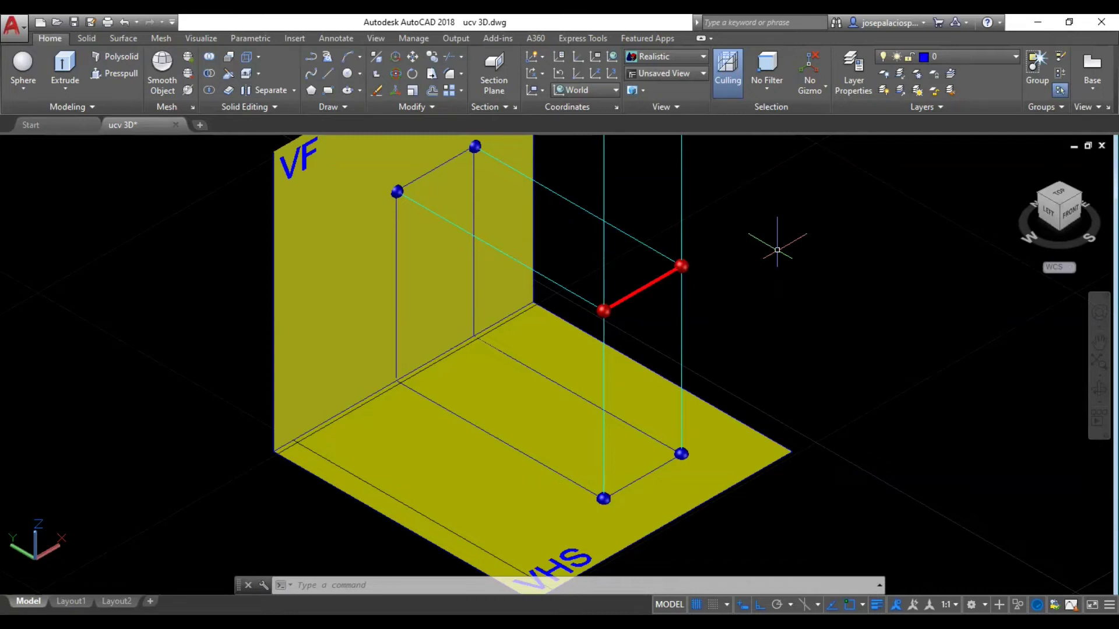
- Pan and zoom around the red segment to inspect it closely
right_click(765, 234)
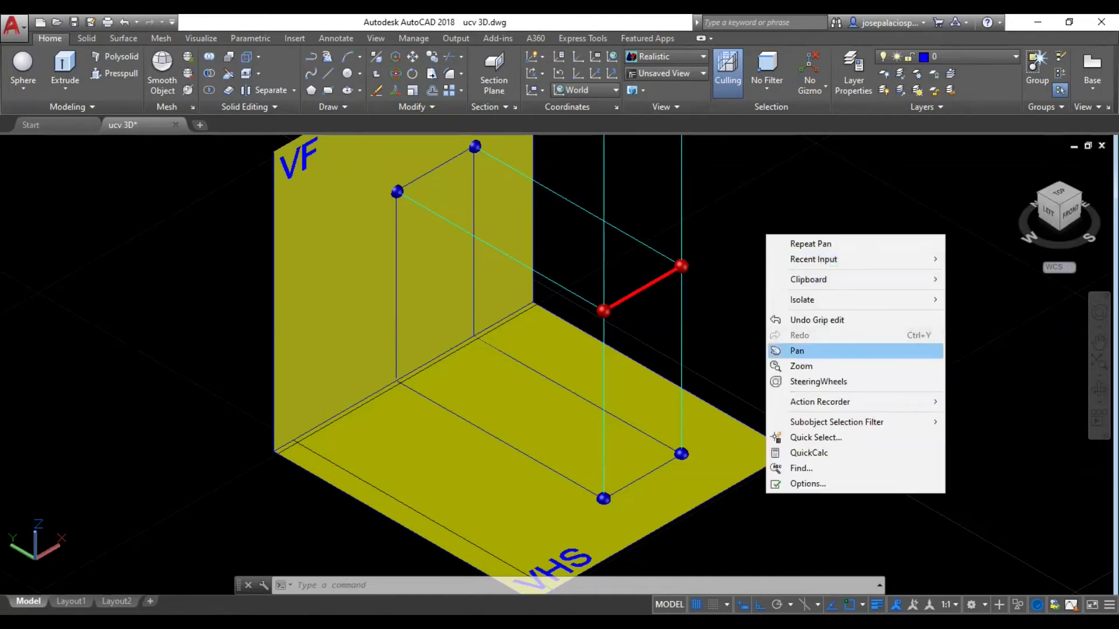
click(796, 351)
drag(792, 277, 781, 322)
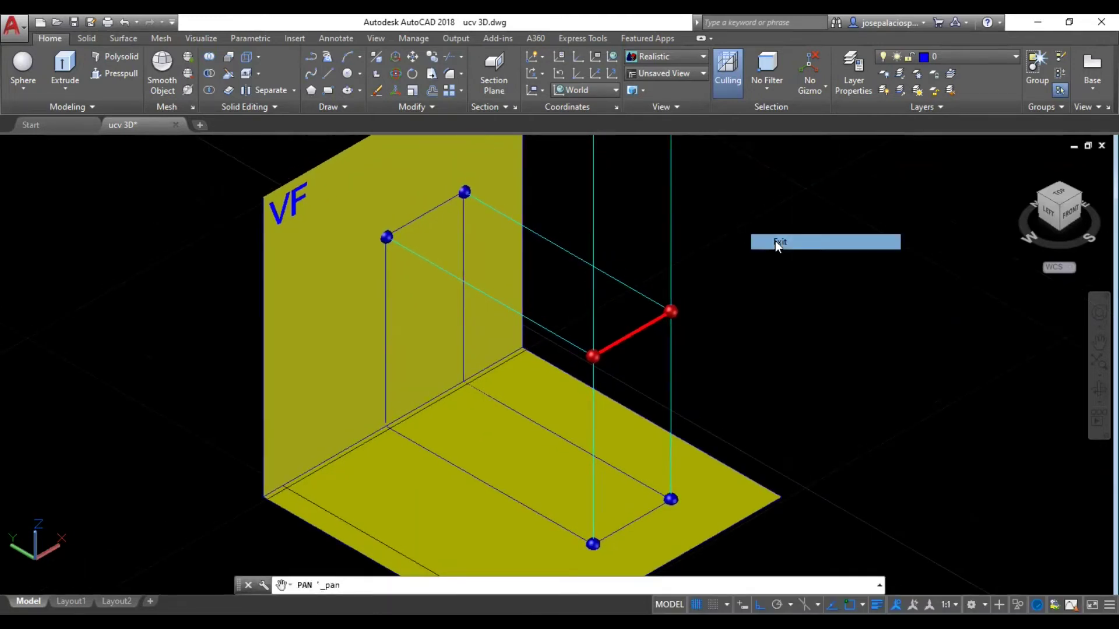
scroll(662, 383, up, 2)
right_click(662, 384)
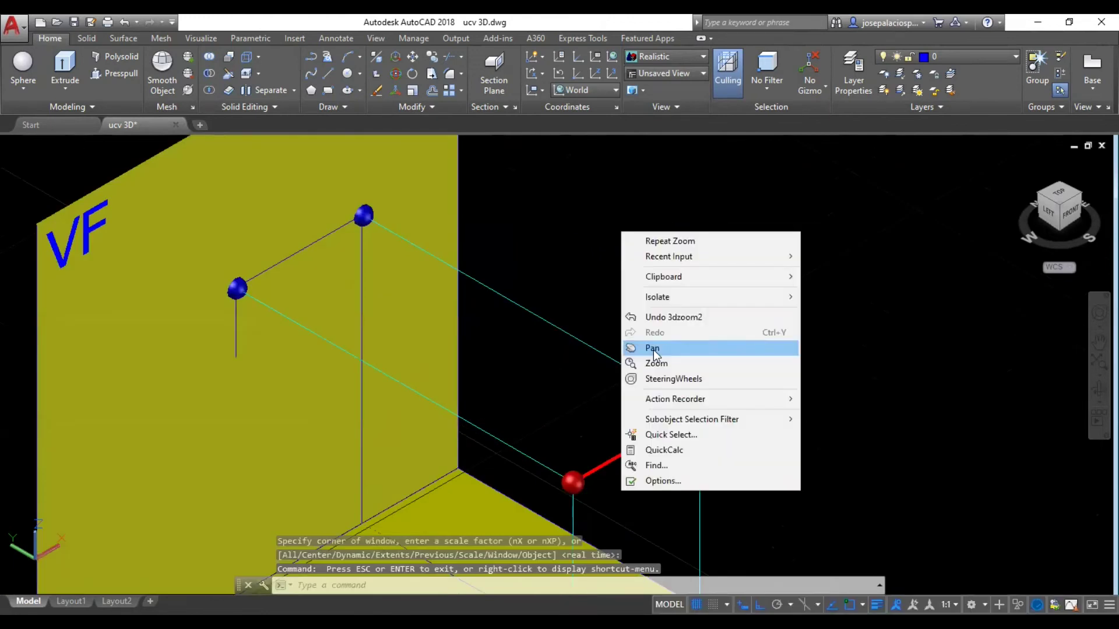
click(653, 352)
drag(694, 341, 730, 190)
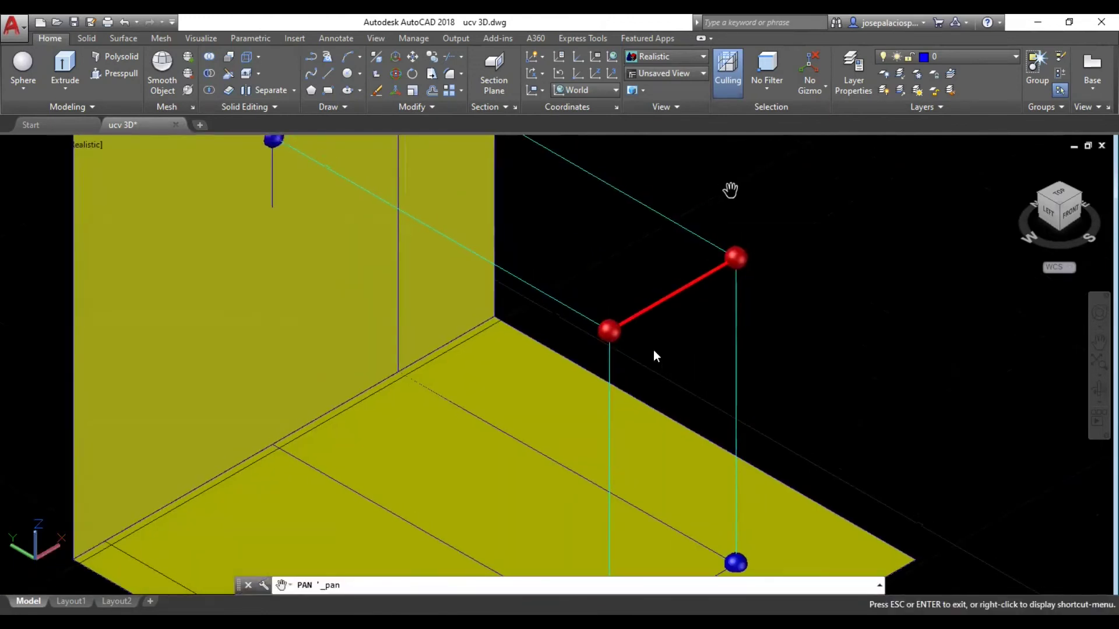
- Zoom out to the whole corner and orbit toward a more frontal view
right_click(764, 312)
click(766, 313)
drag(766, 314, 769, 379)
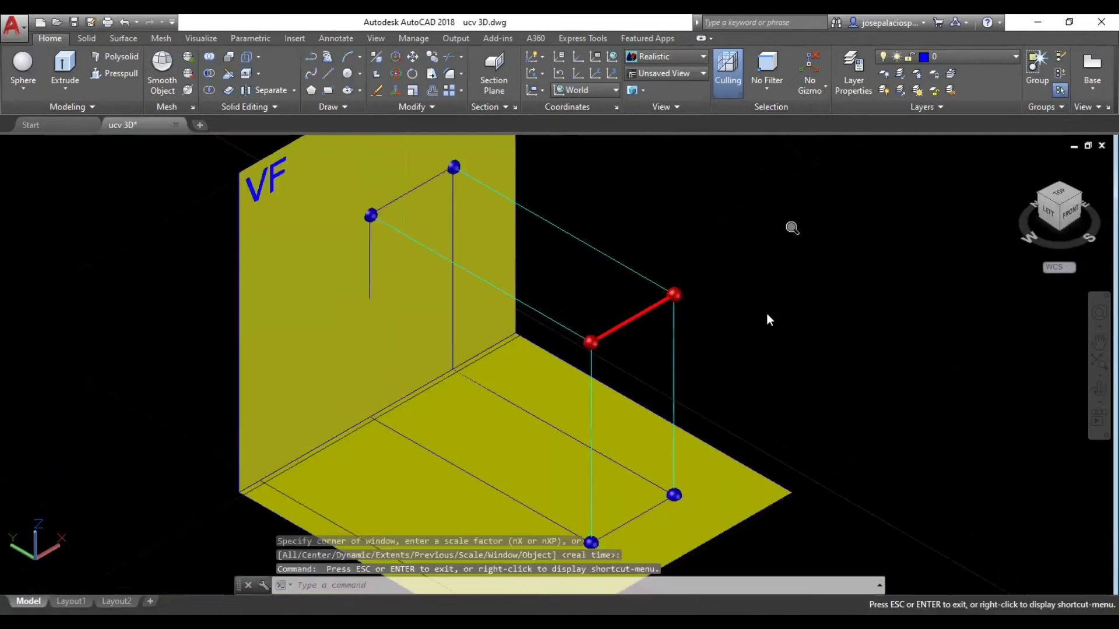
click(1099, 389)
mouse_move(928, 340)
mouse_down()
mouse_move(809, 309)
mouse_move(962, 319)
mouse_up()
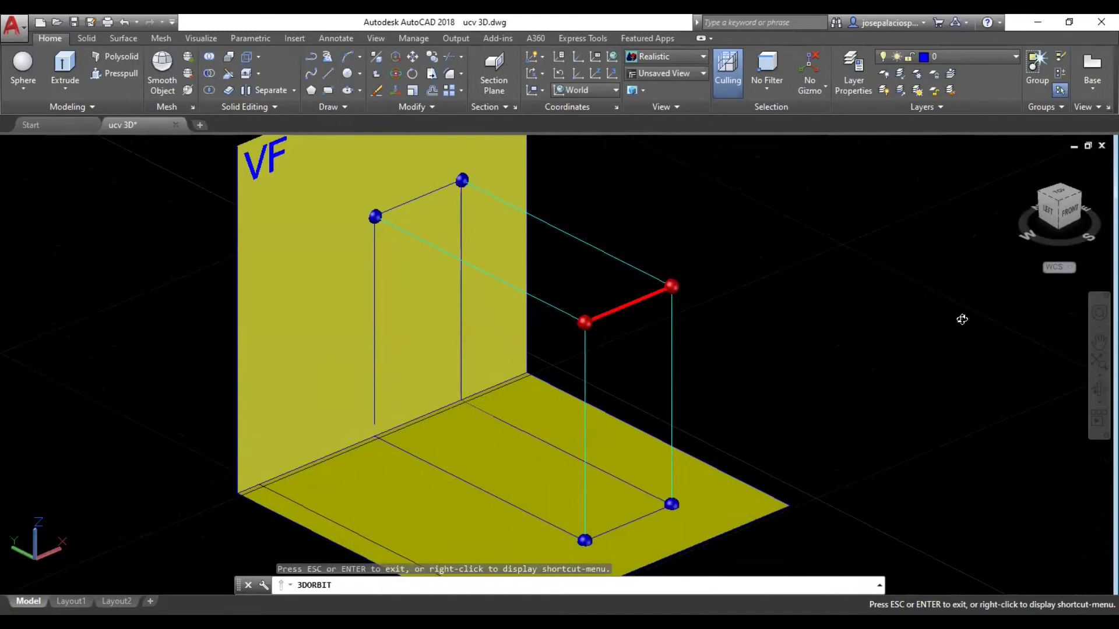
- End the orbit and undo the erase to restore the yellow VF and VHS planes
key(Escape)
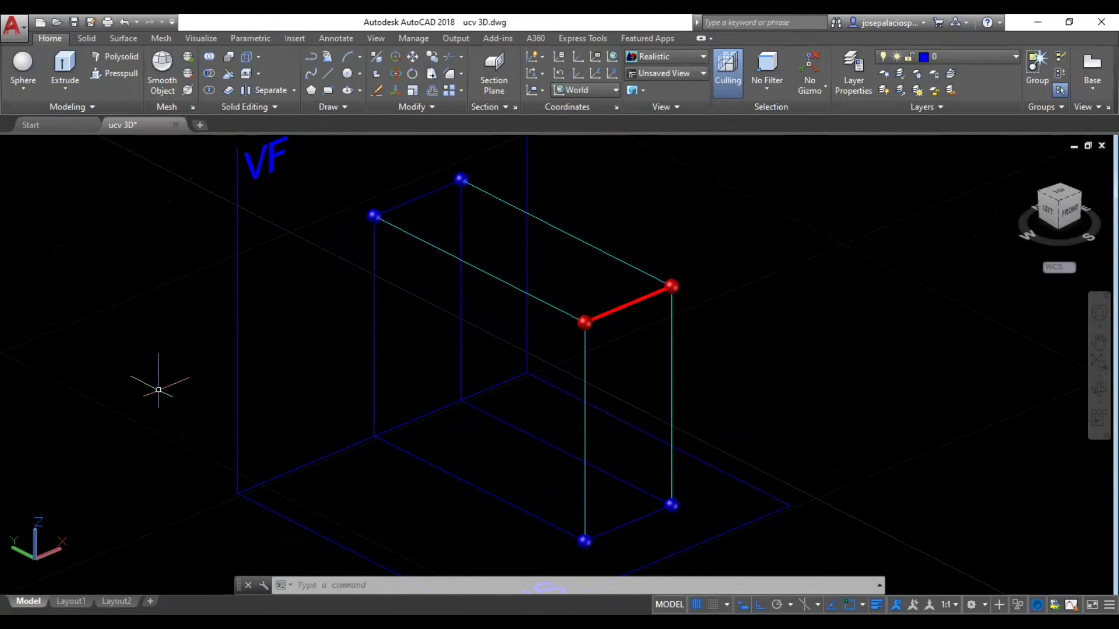
key(ctrl+z)
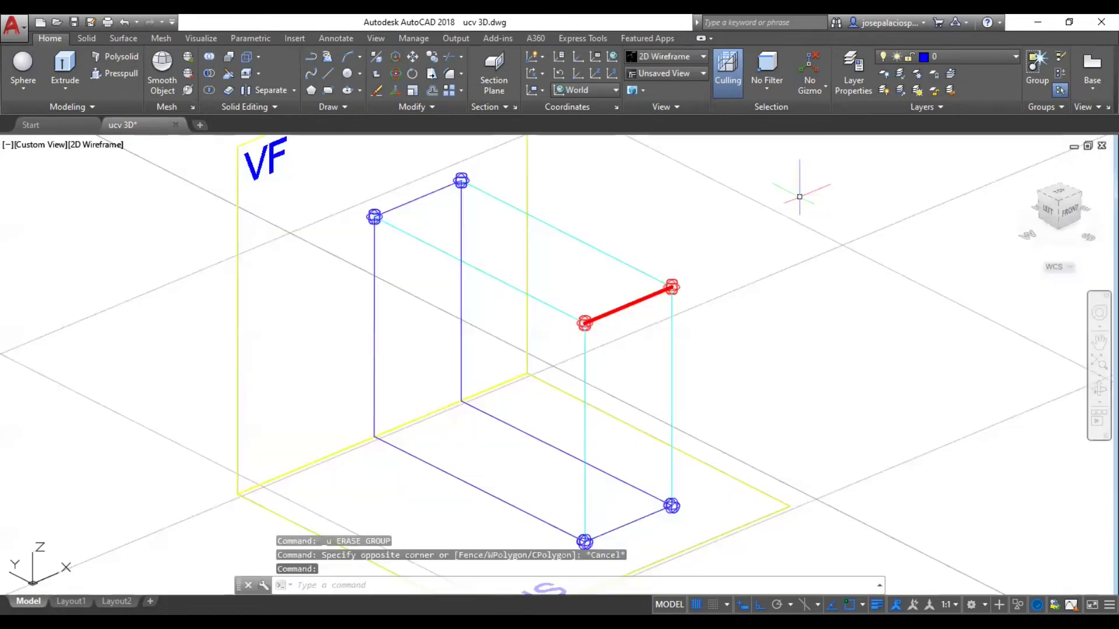
click(703, 56)
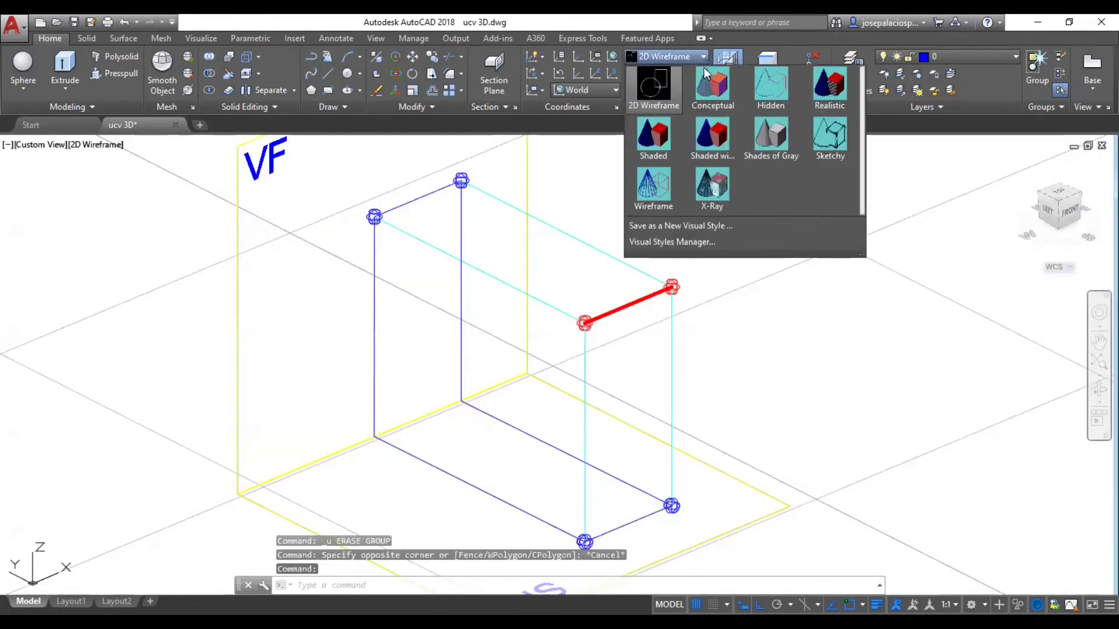
click(721, 198)
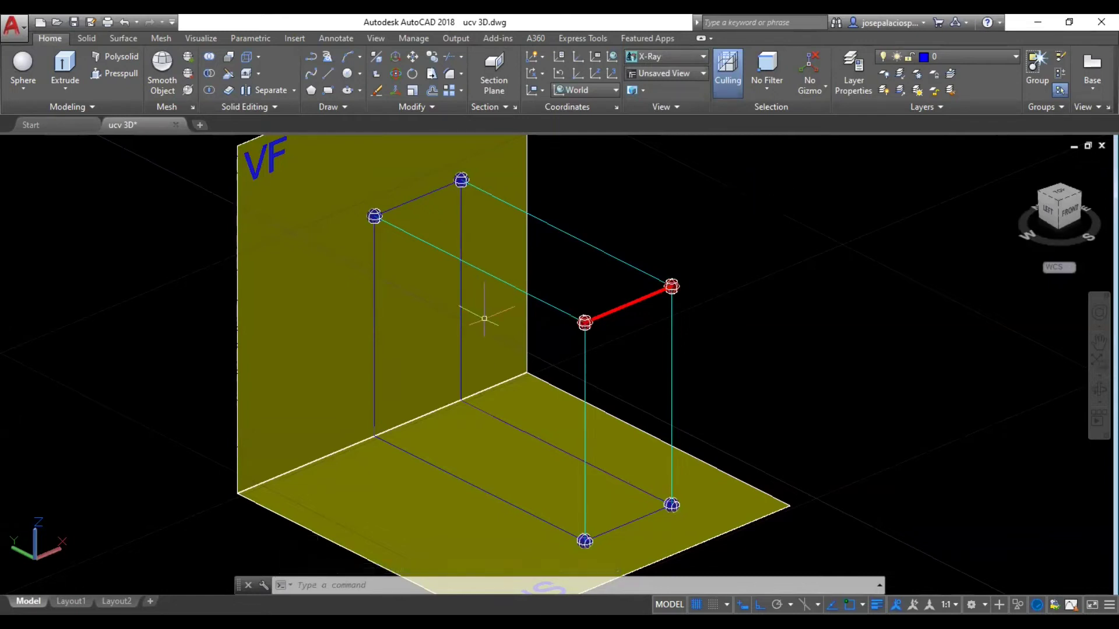
click(598, 217)
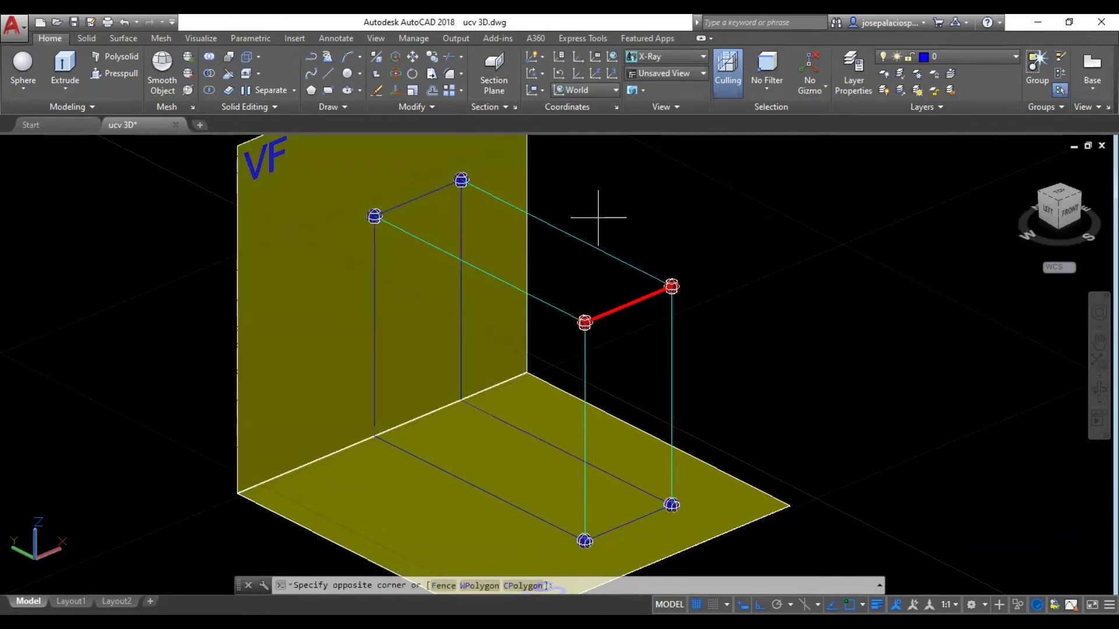
click(662, 380)
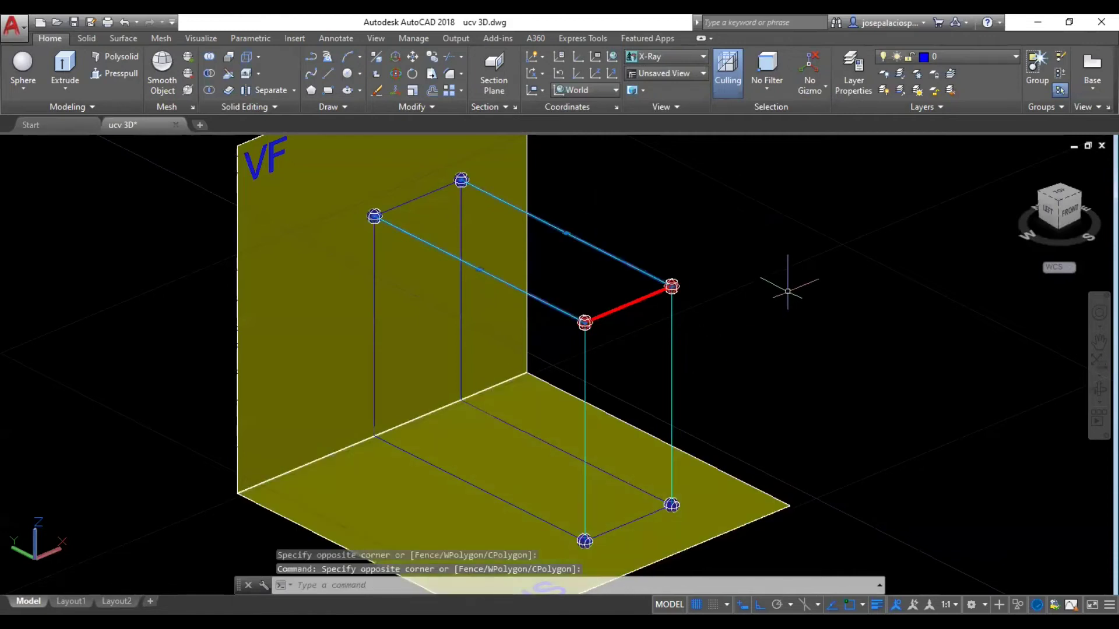
click(588, 221)
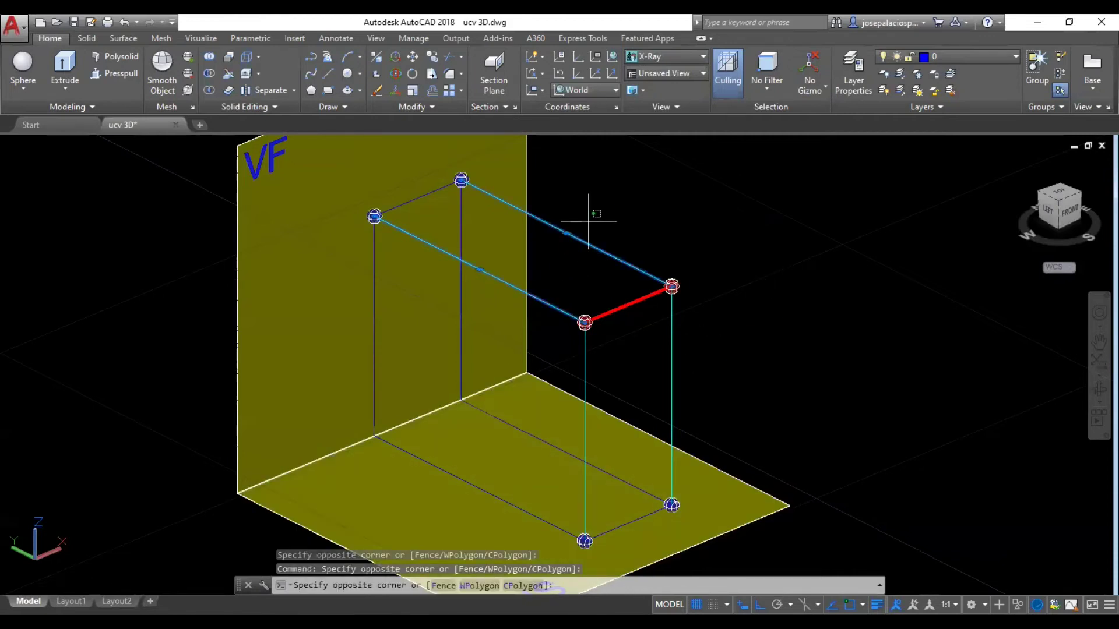
click(589, 221)
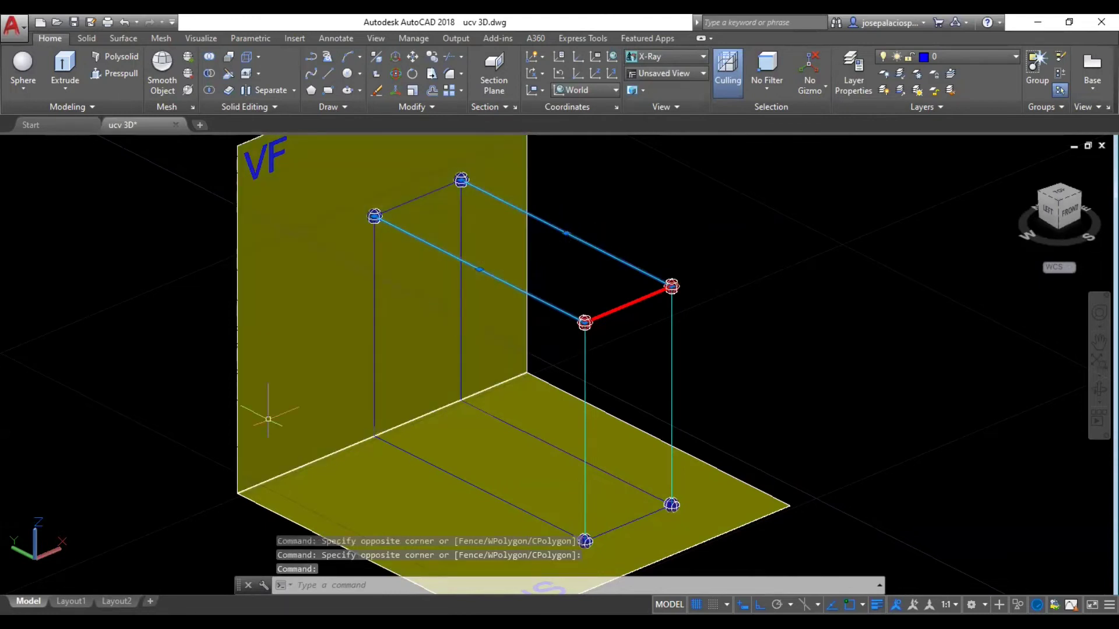
click(739, 500)
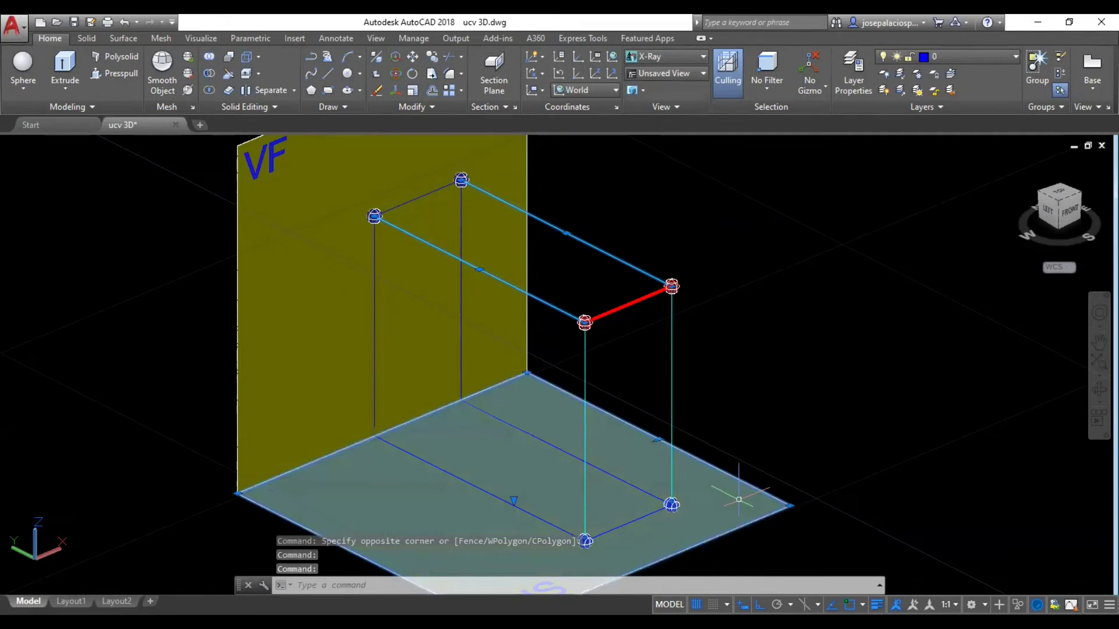
key(Escape)
click(251, 294)
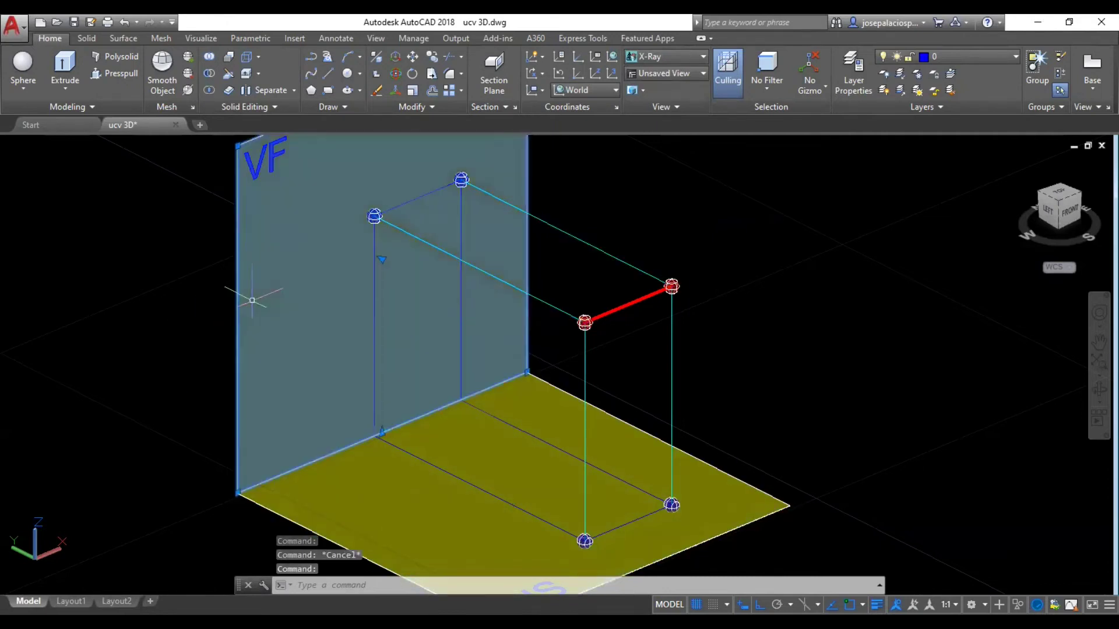
key(Escape)
click(698, 318)
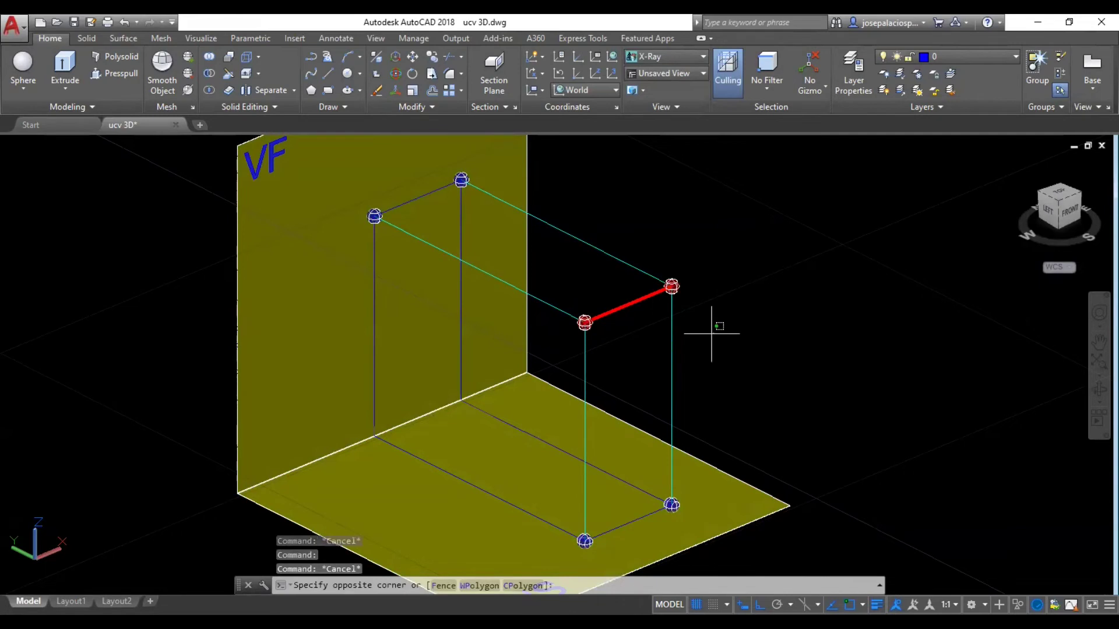
click(855, 292)
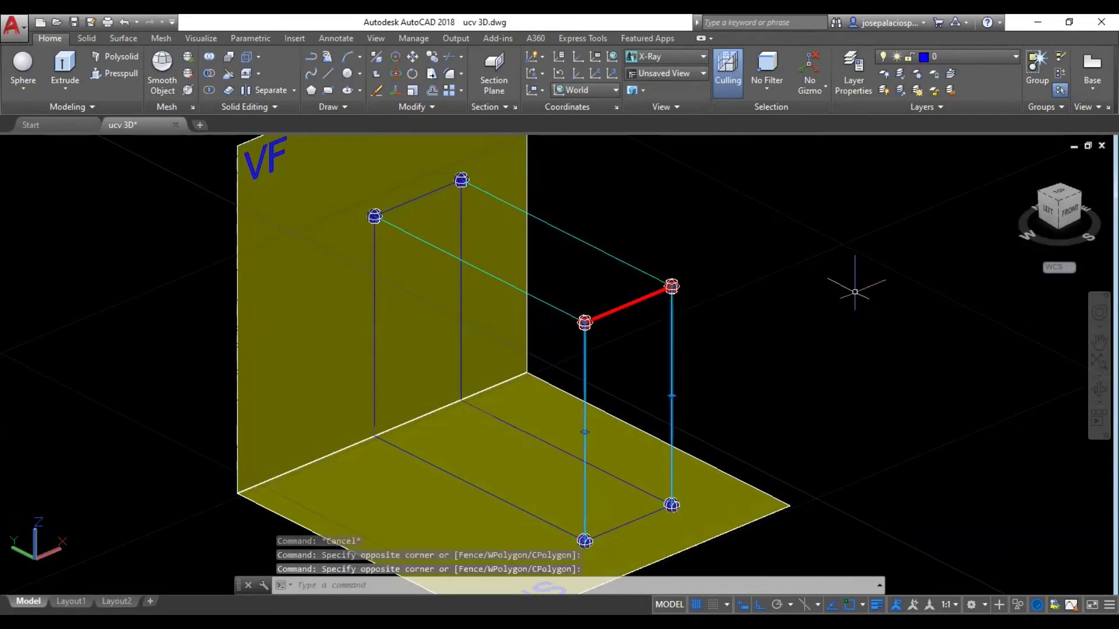
key(Escape)
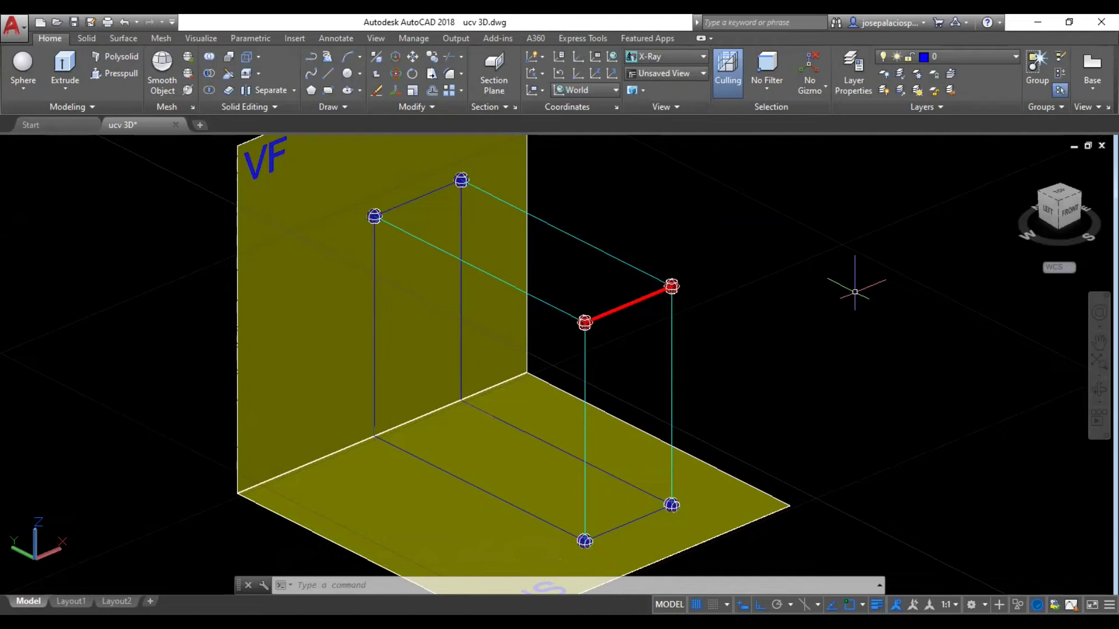
- Orbit the VF/VHS box model toward a front view
click(1099, 389)
mouse_move(932, 397)
mouse_down()
mouse_move(902, 340)
mouse_move(940, 388)
mouse_move(958, 385)
mouse_move(814, 295)
mouse_up()
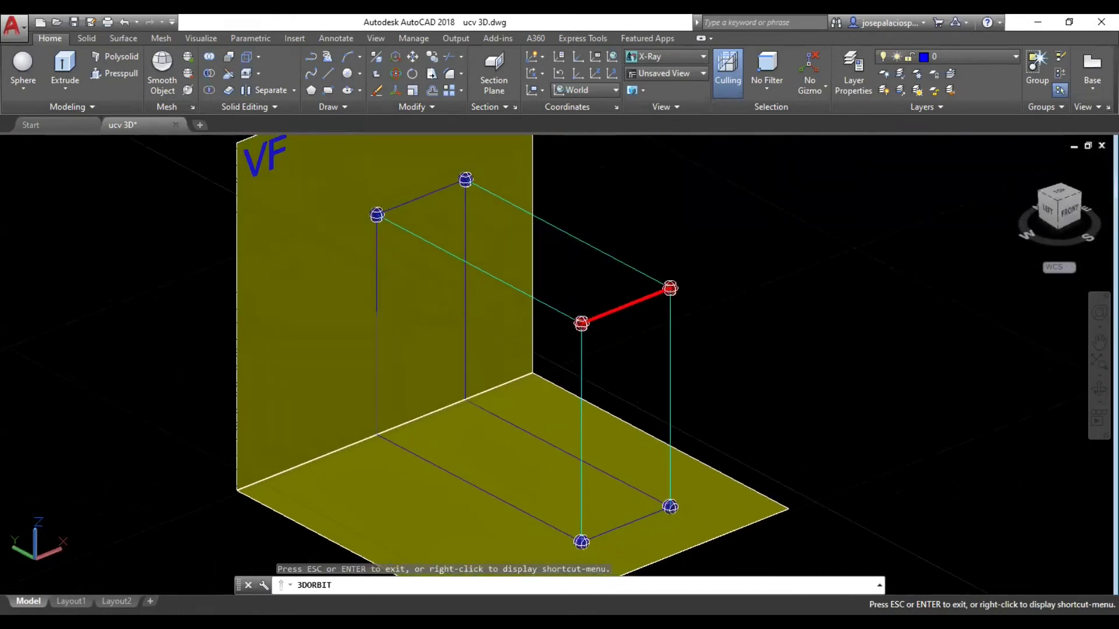
key(Escape)
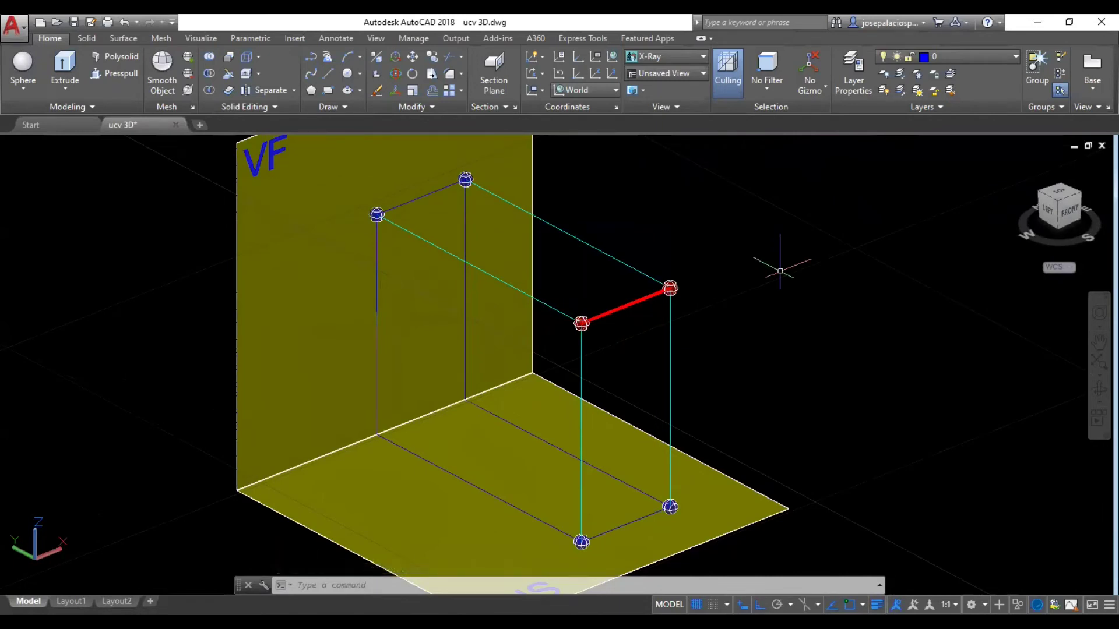
key(Escape)
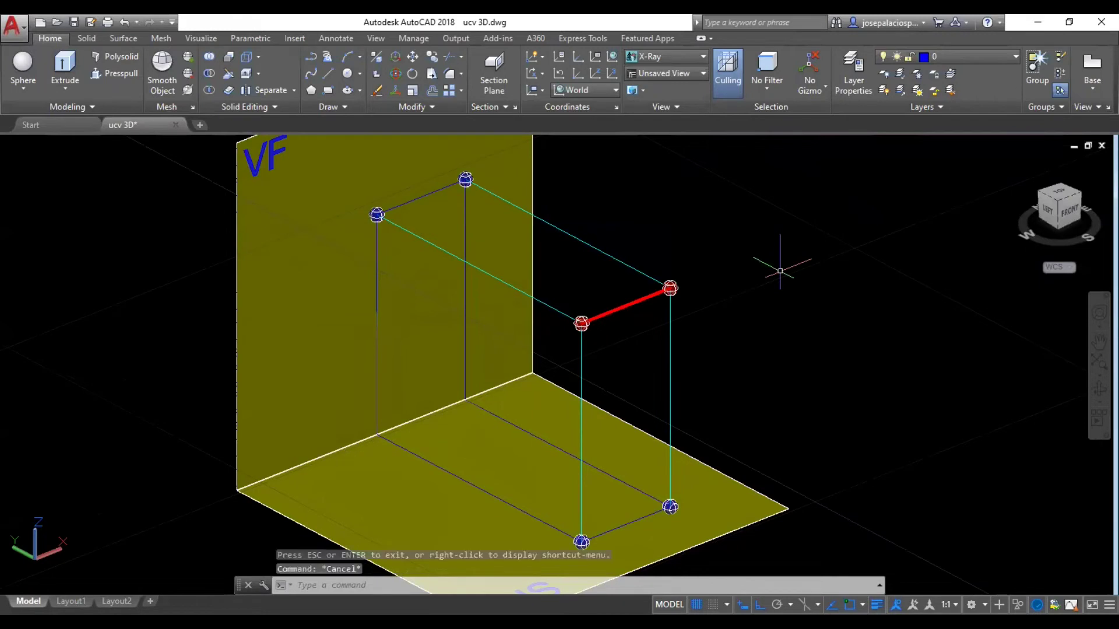
- Zoom out so the whole model row appears smaller
right_click(661, 208)
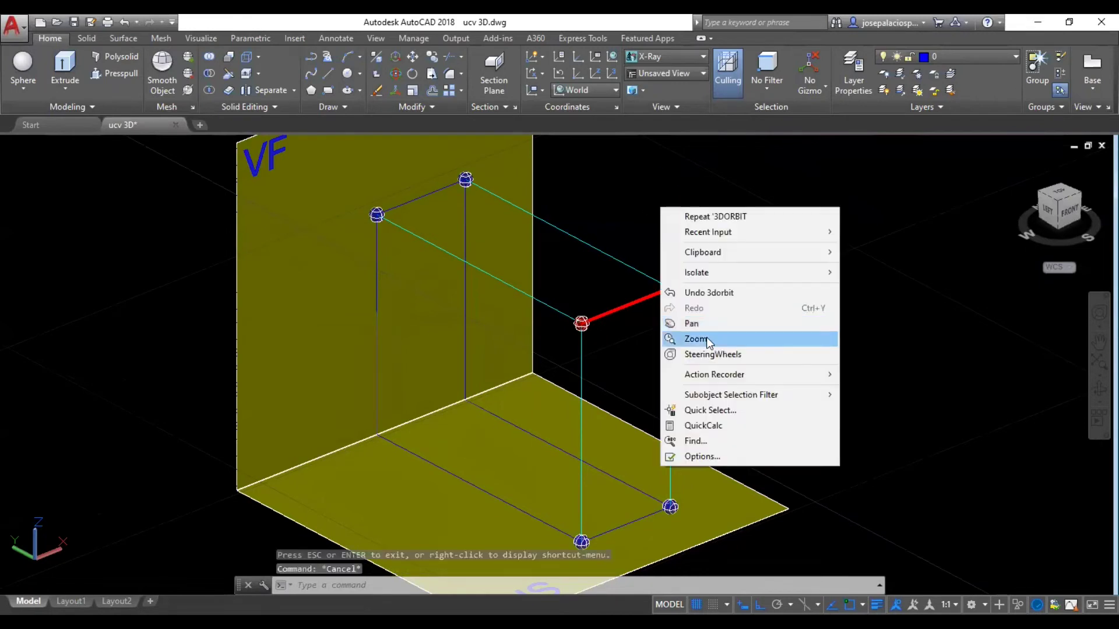
click(709, 340)
scroll(683, 309, down, 3)
drag(682, 309, 620, 212)
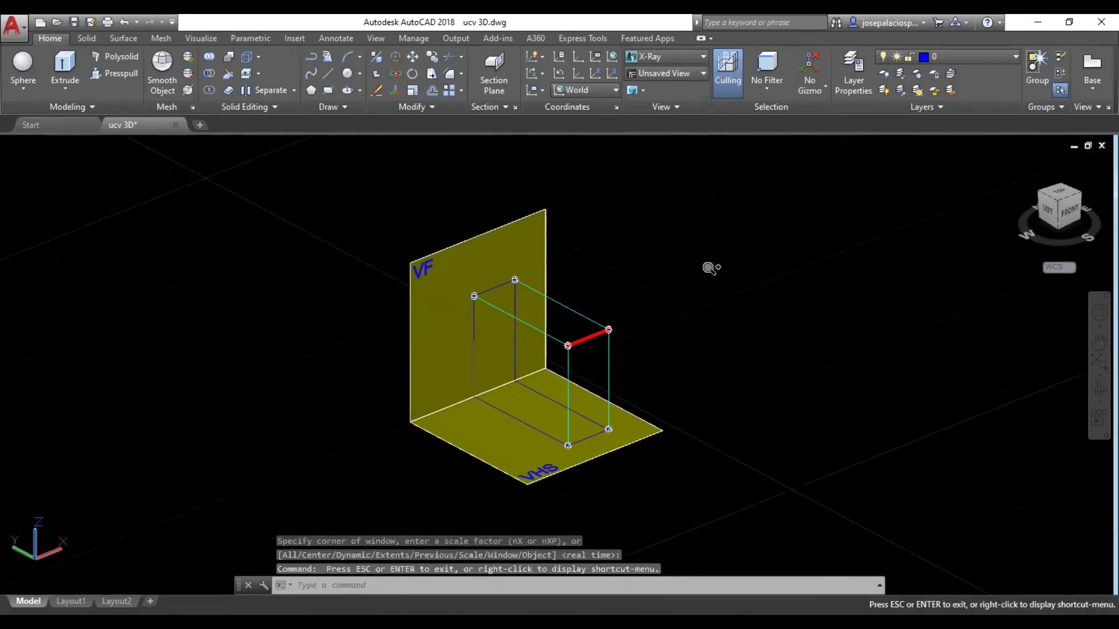
right_click(620, 212)
click(635, 221)
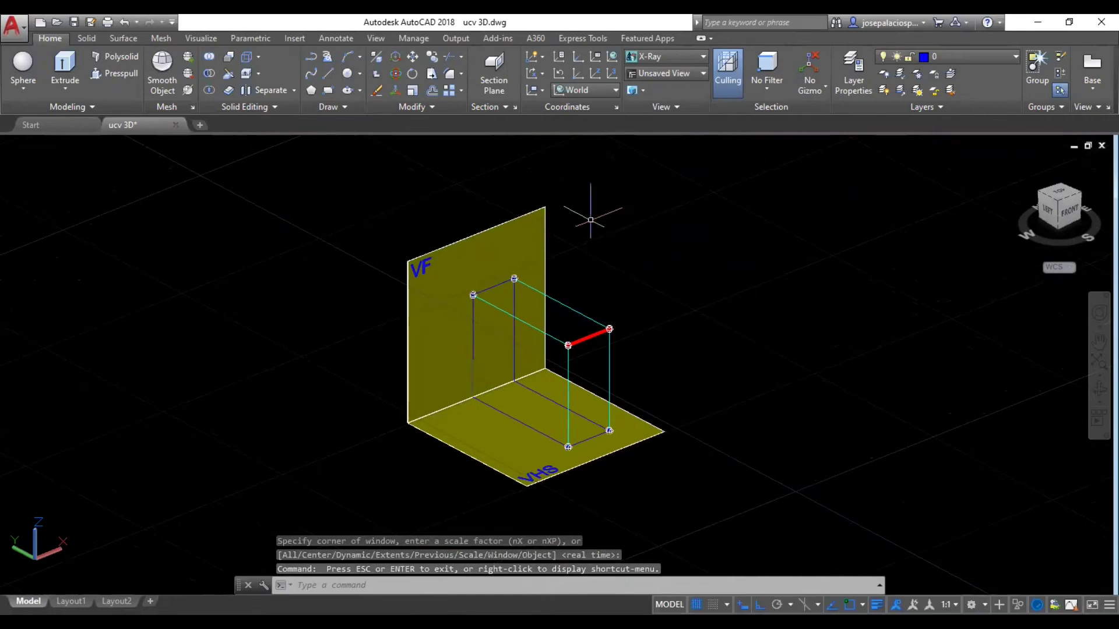
- Pan across the drawing to reveal the neighbouring model in the row
right_click(596, 217)
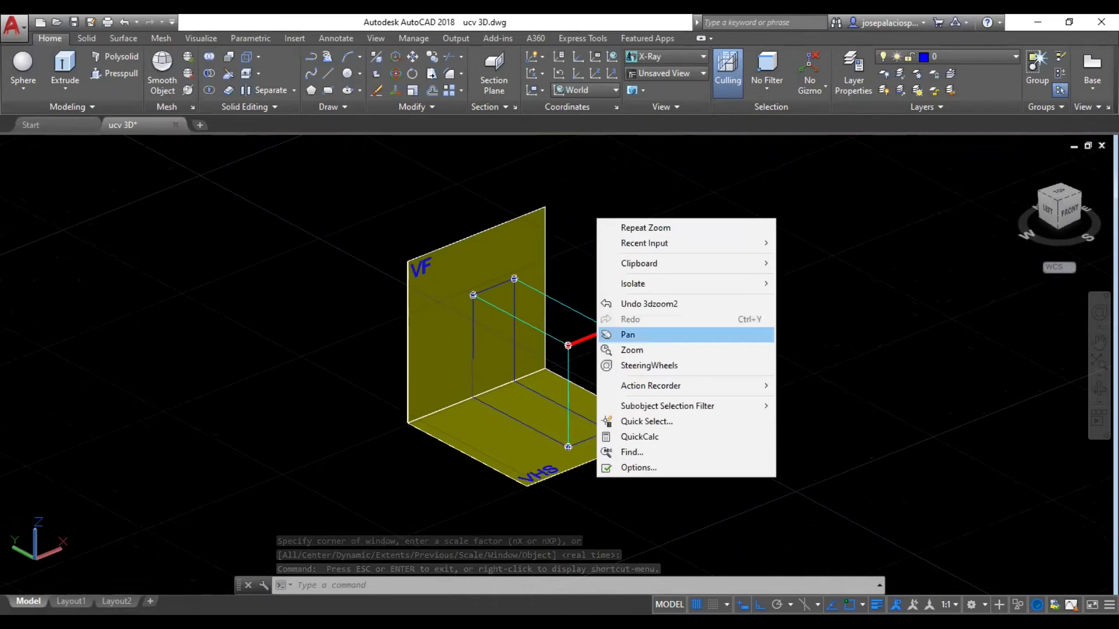
click(641, 330)
drag(641, 330, 430, 67)
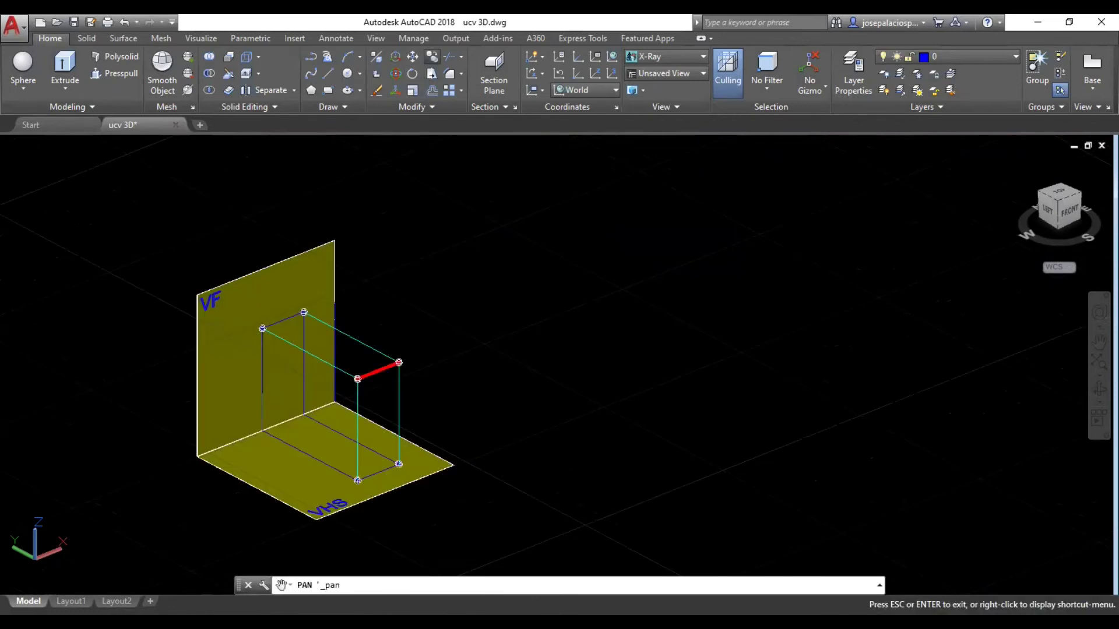
right_click(541, 342)
click(530, 340)
drag(427, 361, 579, 344)
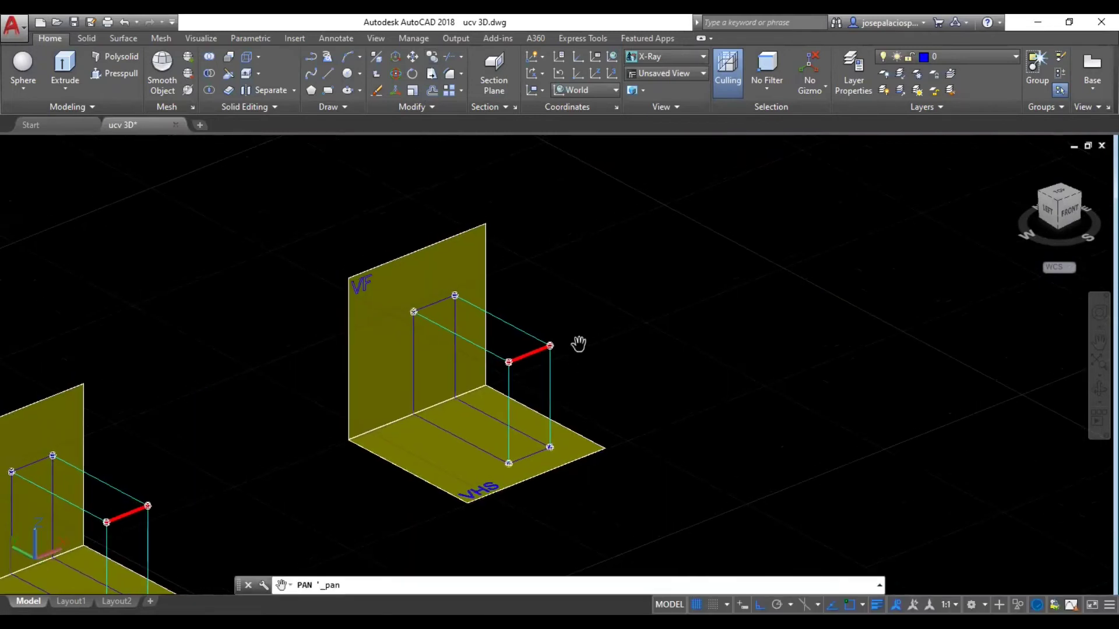
key(Return)
- Zoom back in so the VF/VHS box model fills the view
right_click(530, 278)
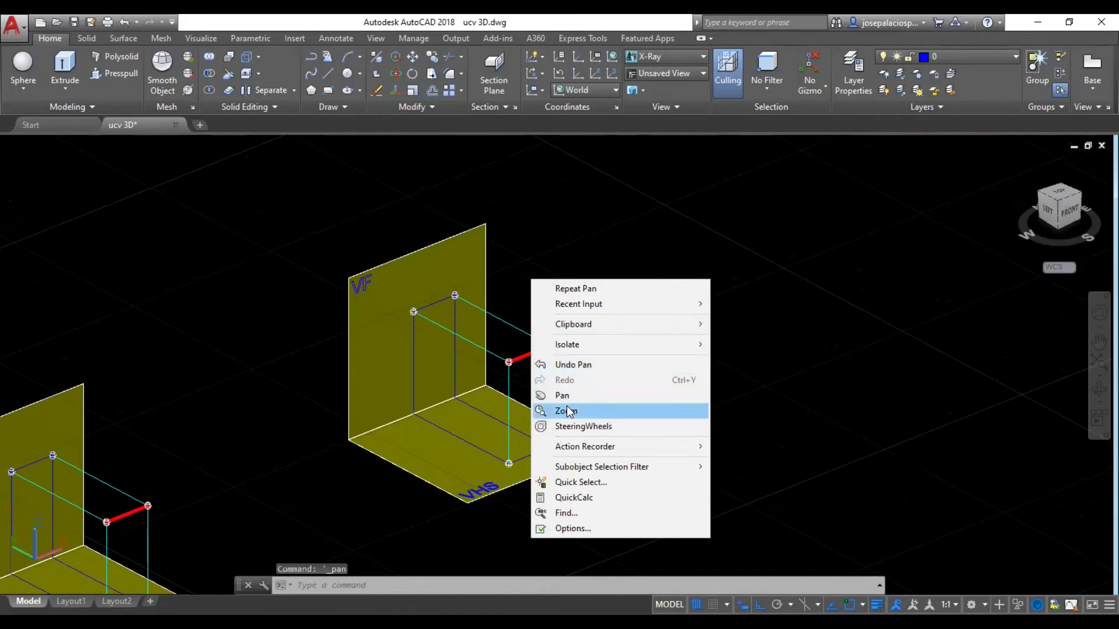
click(569, 411)
drag(569, 412, 112, 125)
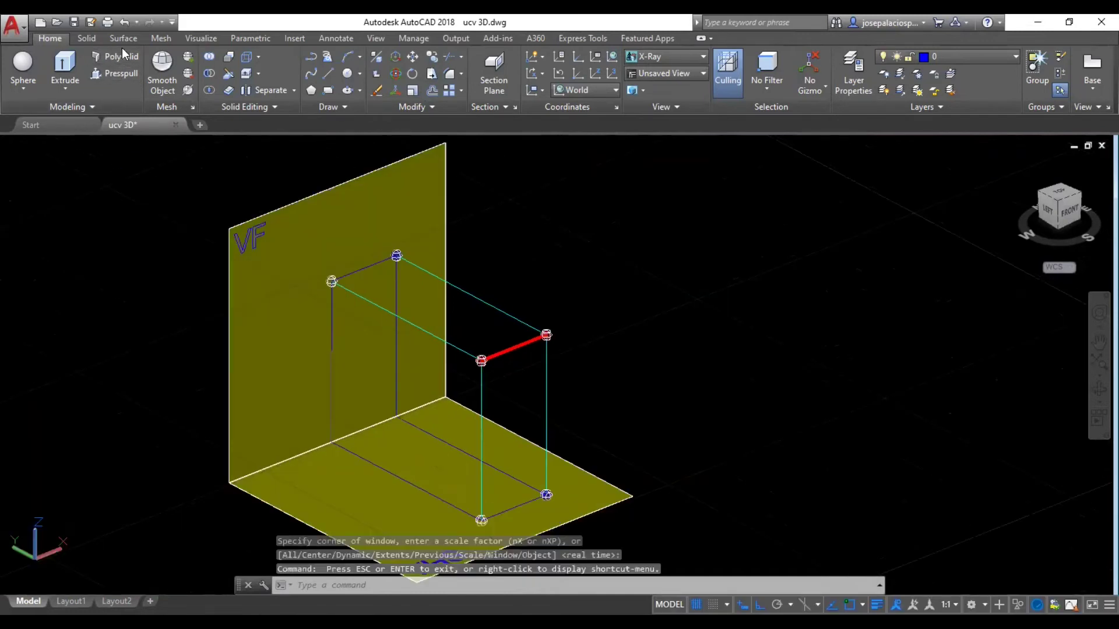
click(117, 71)
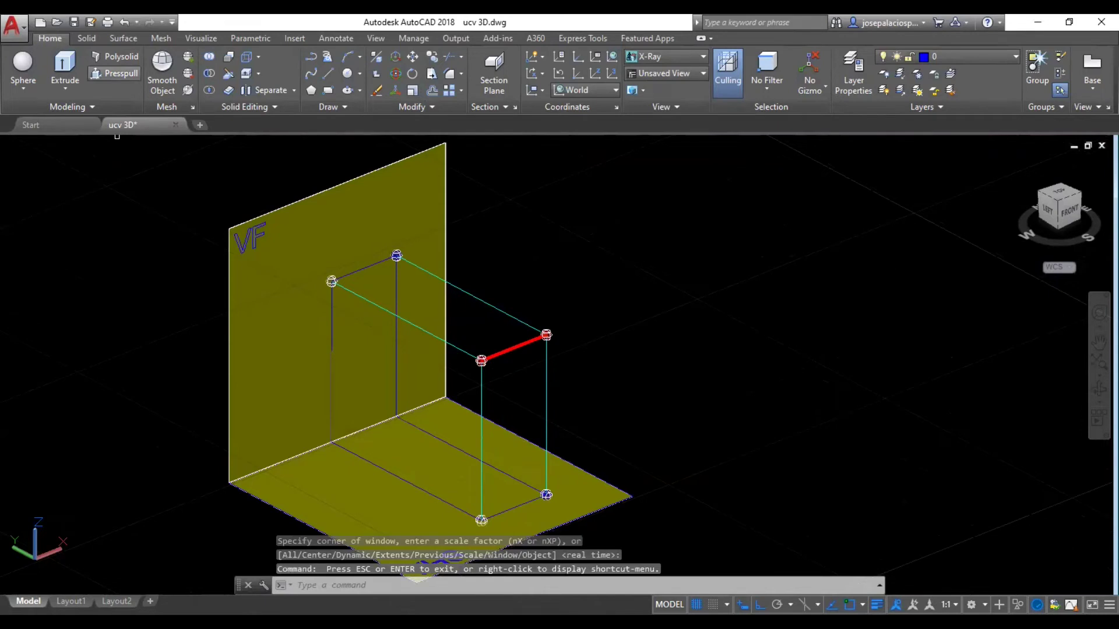
- Presspull the red edge up 3.5 units into a gridded vertical panel
click(512, 348)
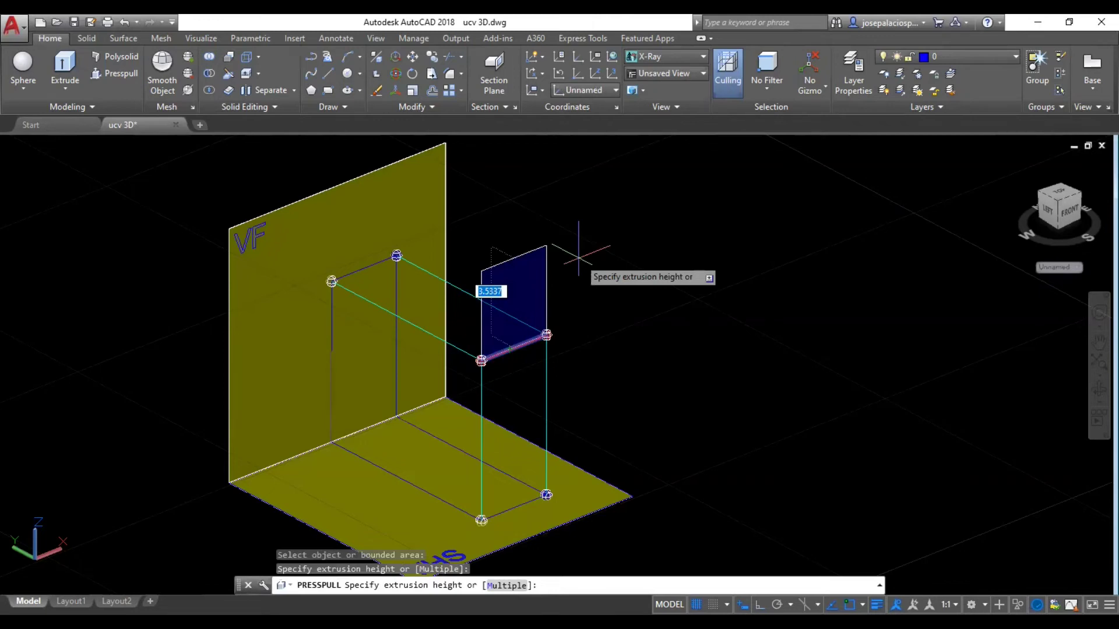
text(3.5)
key(Return)
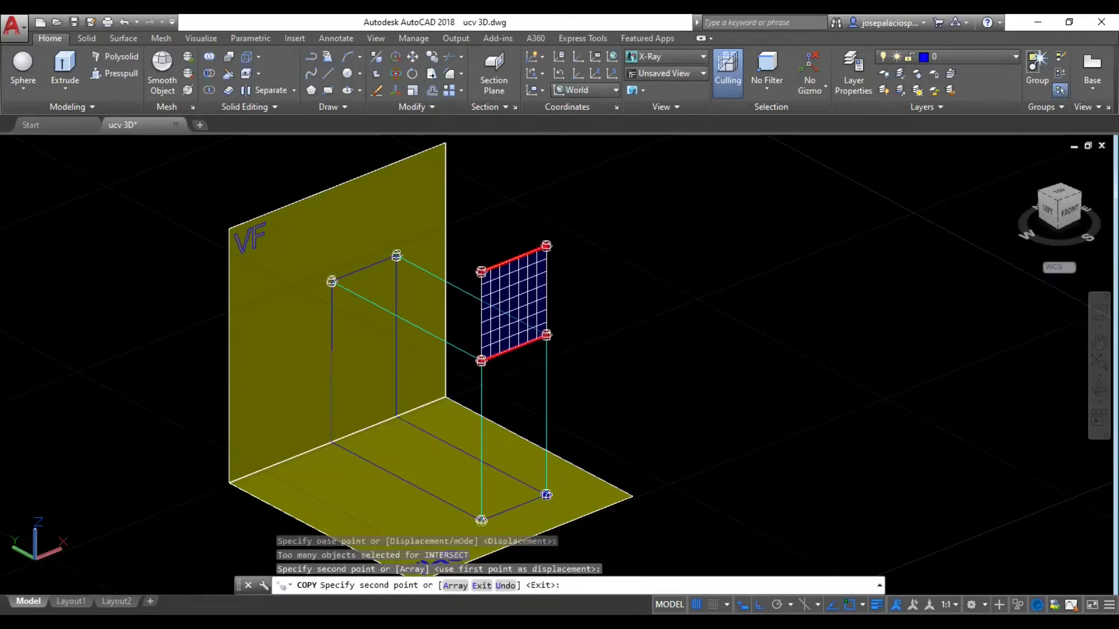
key(Escape)
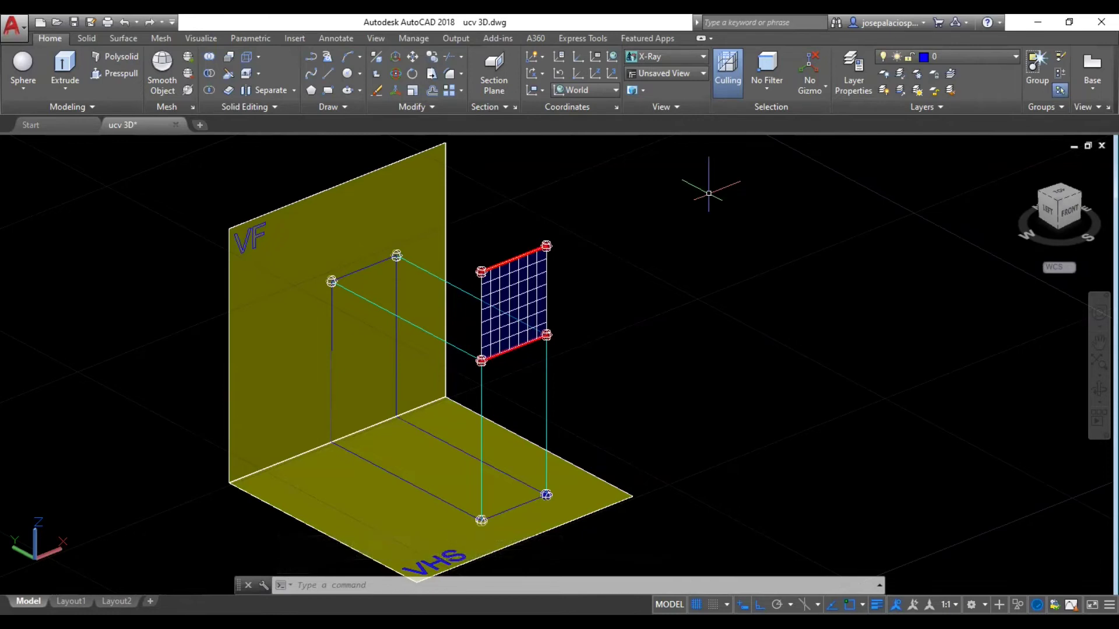
right_click(507, 195)
- Copy the upper edge on the VF plane 3.5 units higher
click(524, 240)
mouse_move(568, 274)
mouse_down()
mouse_move(663, 263)
mouse_move(647, 275)
mouse_up()
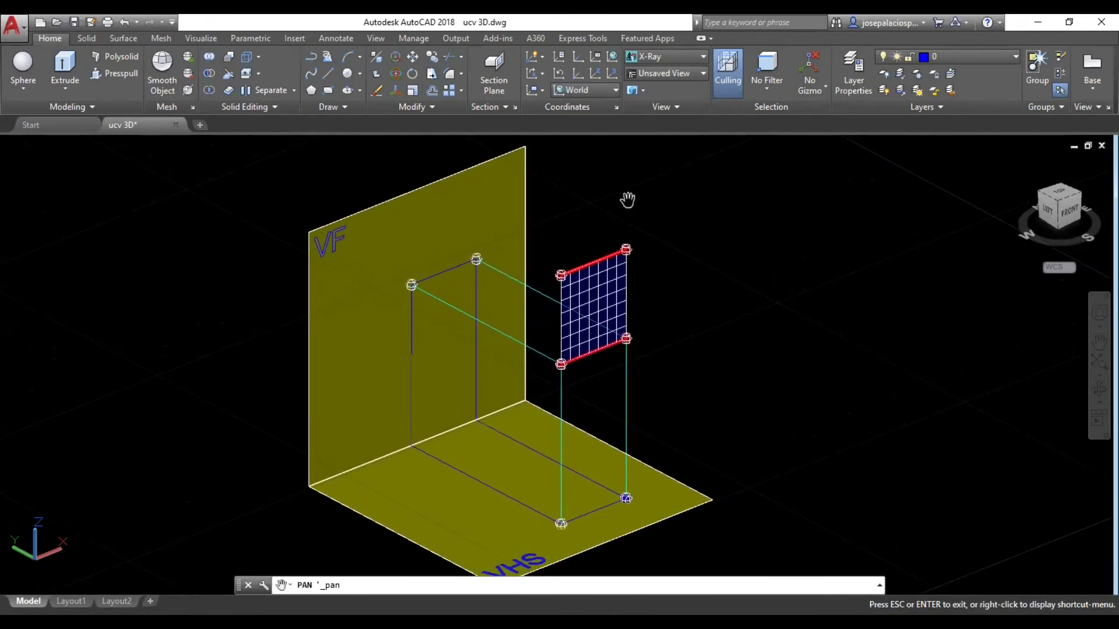
key(Escape)
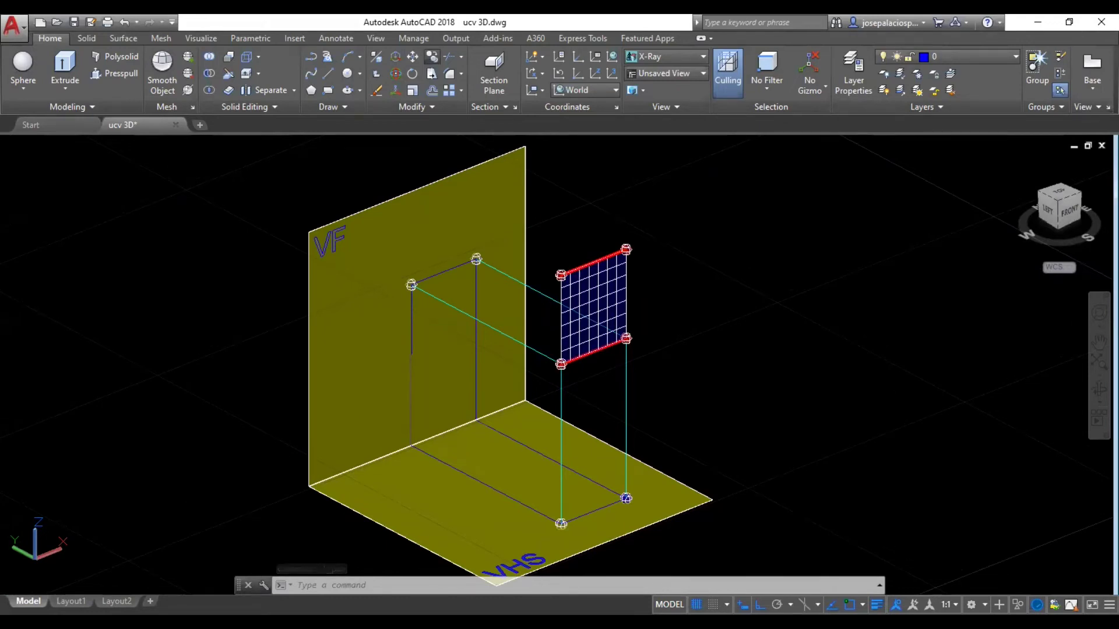
click(722, 357)
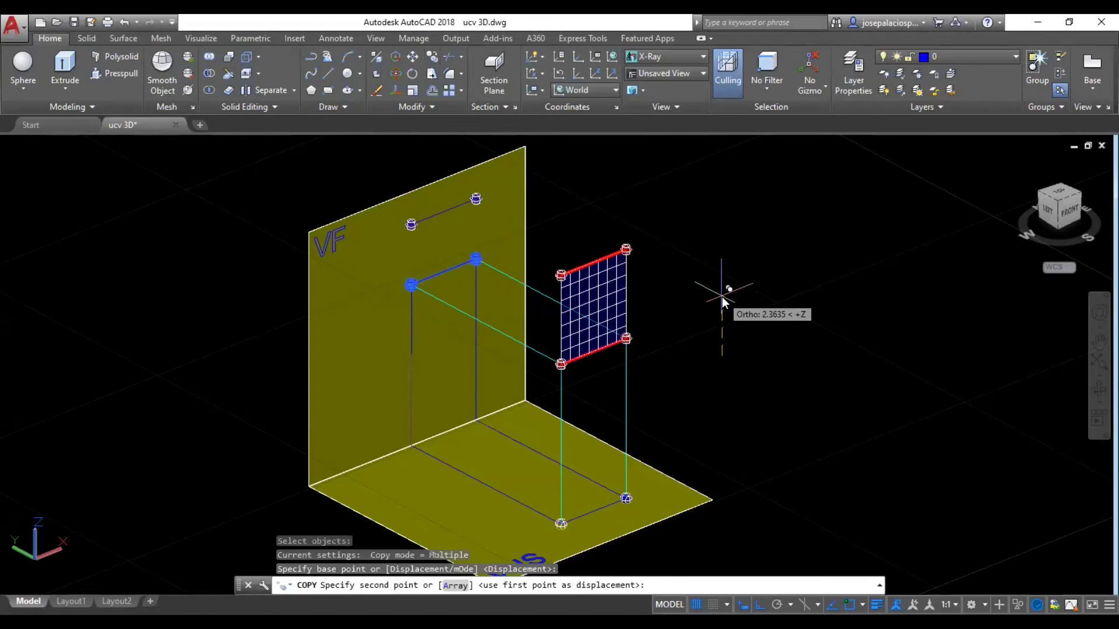
text(3.5)
key(Return)
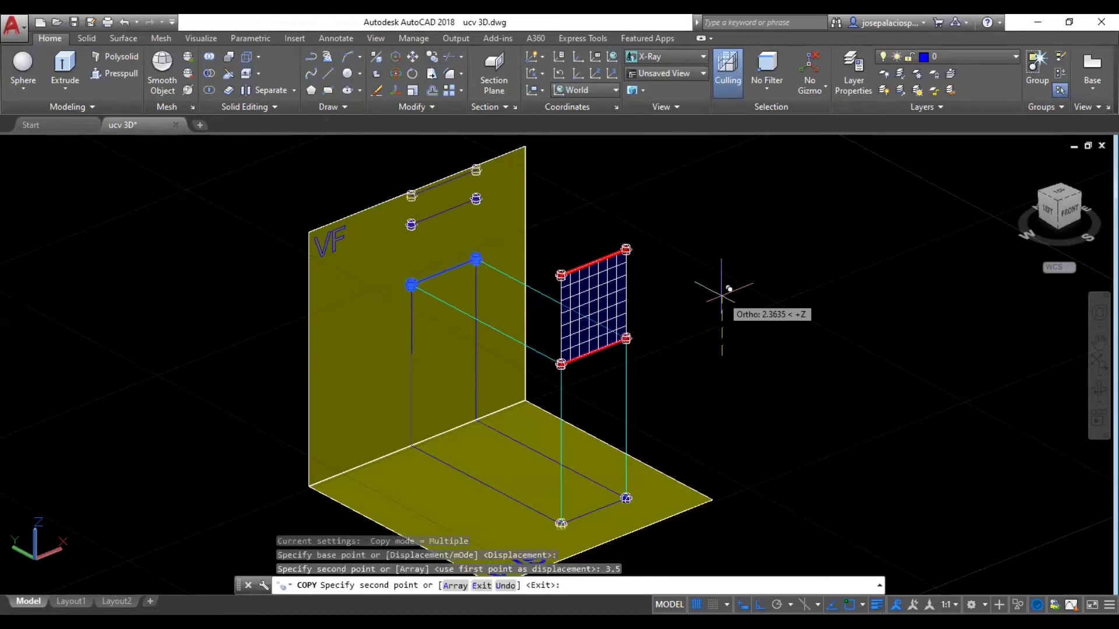
key(Escape)
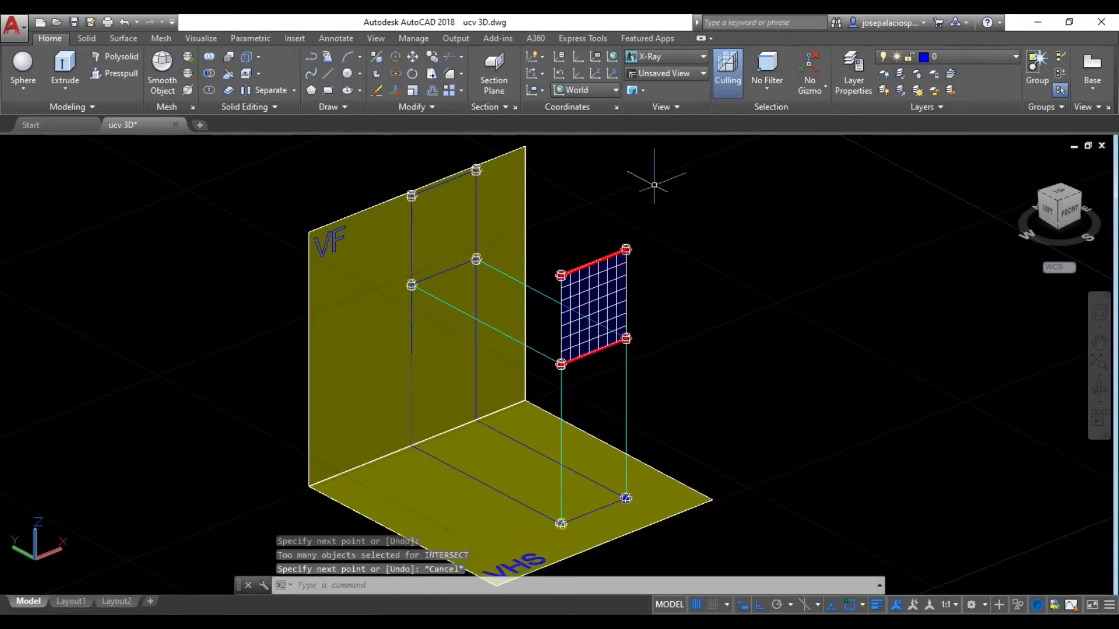
- Select the VF plane, then cancel the accidental grip stretch
click(324, 236)
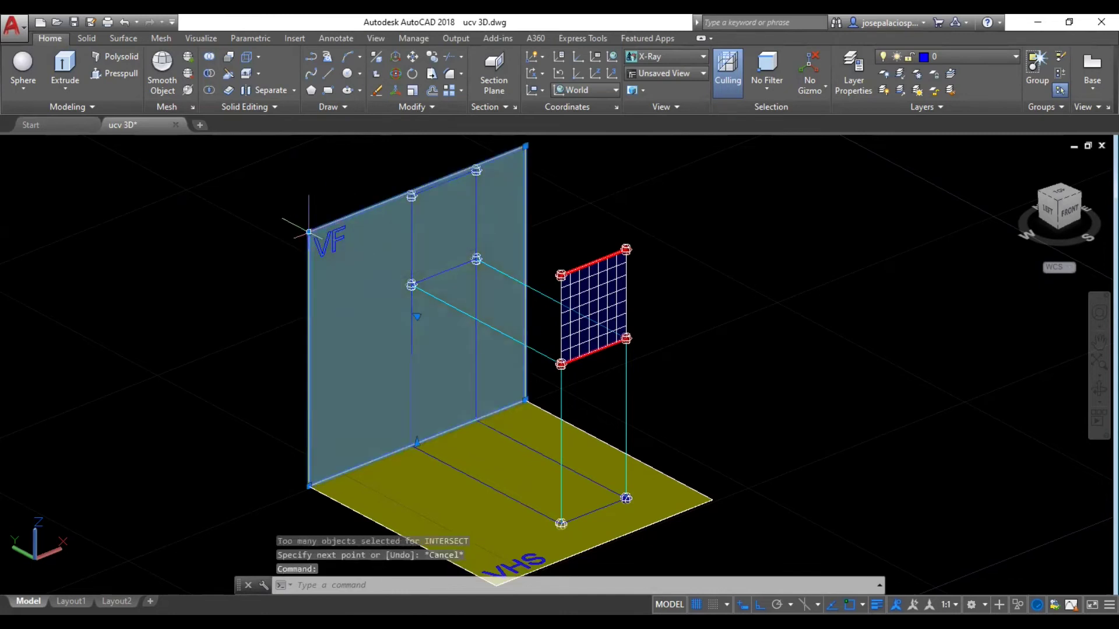
click(309, 232)
key(Escape)
key(Escape)
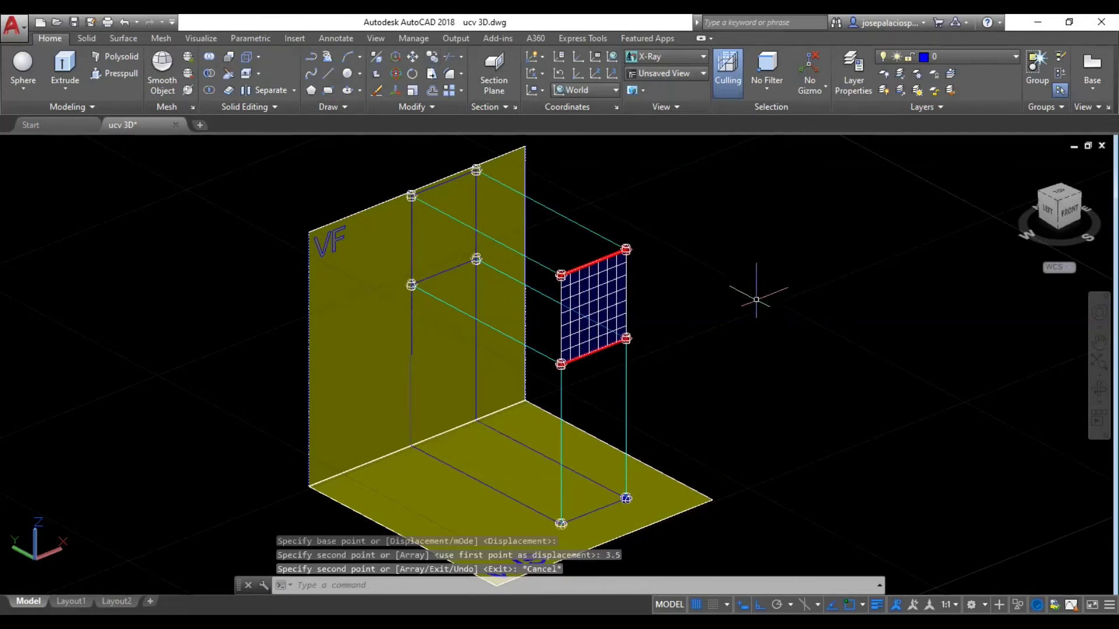
- Orbit the scene slightly to view the new projectors to the raised edge
click(1099, 389)
mouse_move(806, 345)
mouse_down()
mouse_move(774, 332)
mouse_move(737, 358)
mouse_move(705, 185)
mouse_up()
right_click(705, 187)
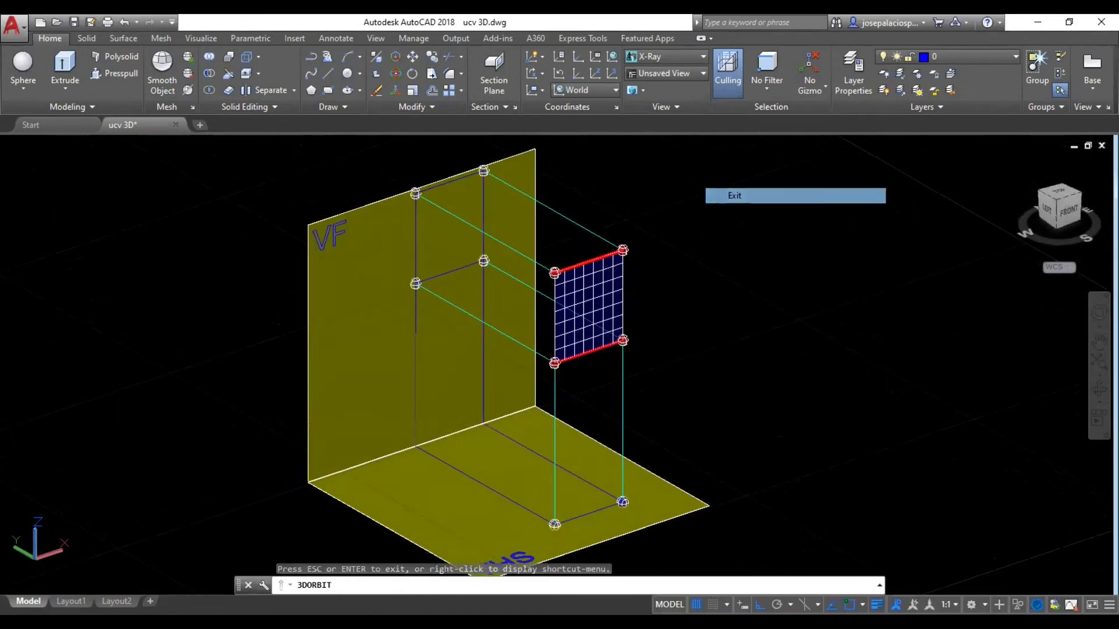
click(704, 57)
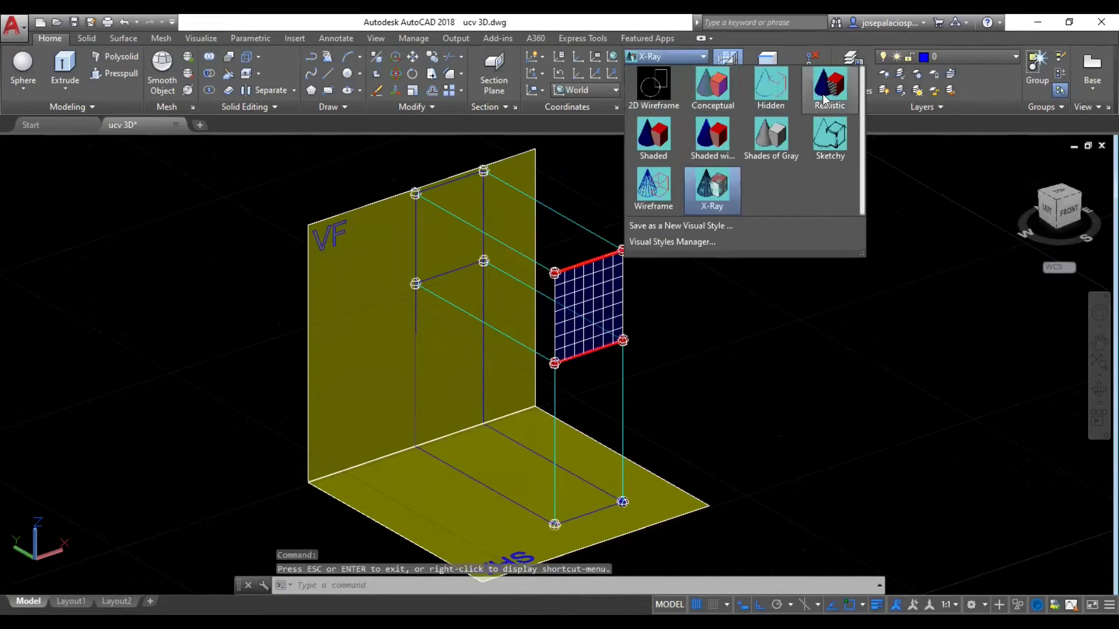
- Apply the Realistic visual style and orbit the model to inspect it from several sides
click(817, 102)
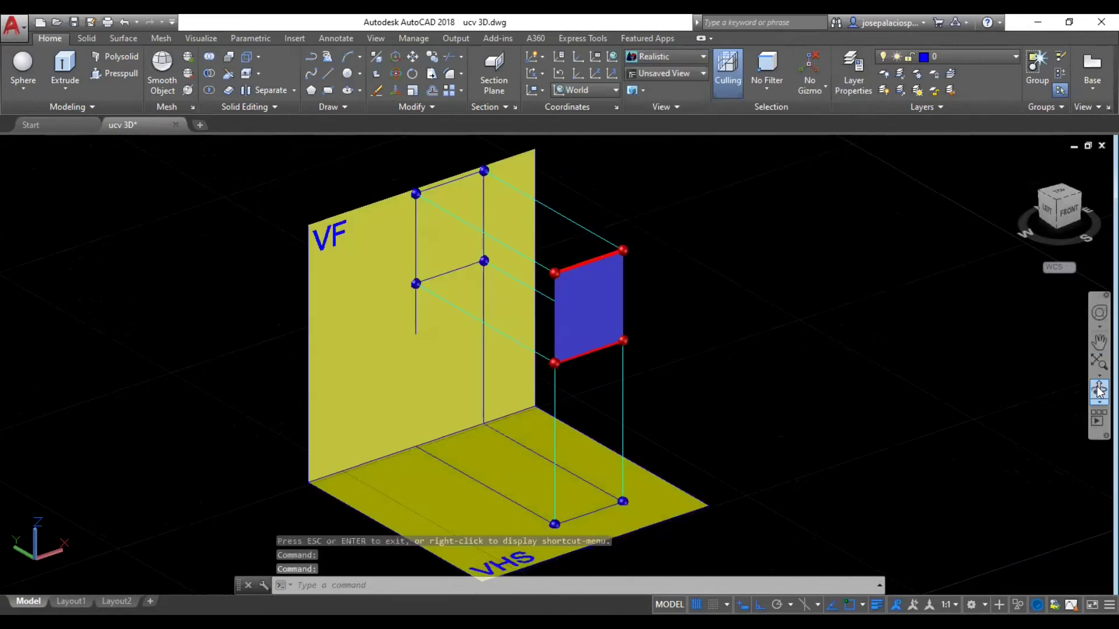
click(1099, 390)
drag(954, 359, 778, 355)
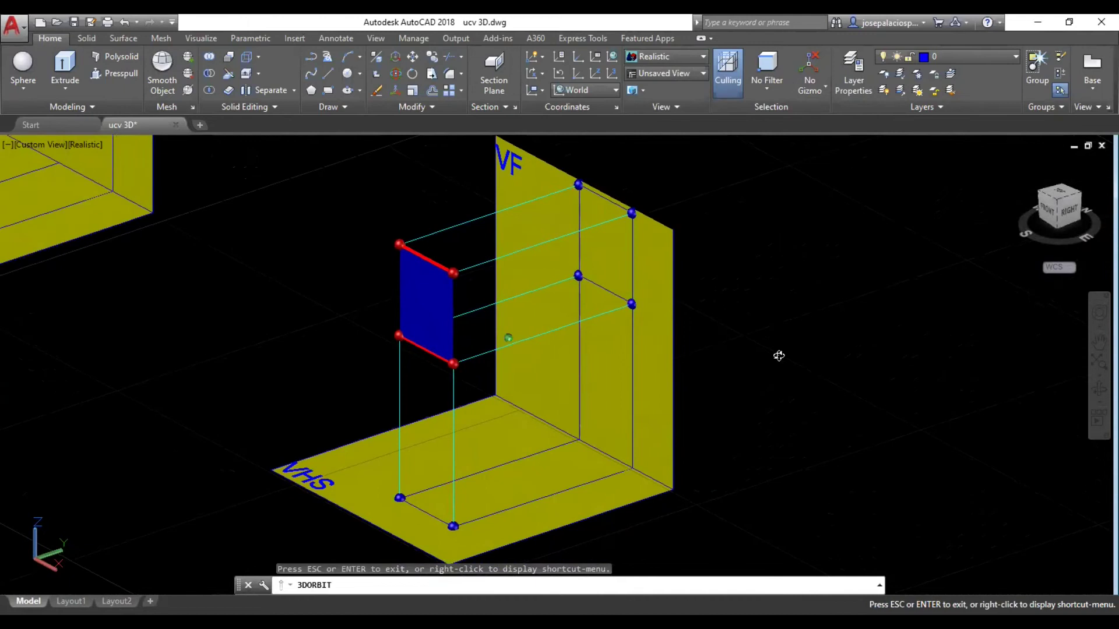
drag(701, 377, 720, 362)
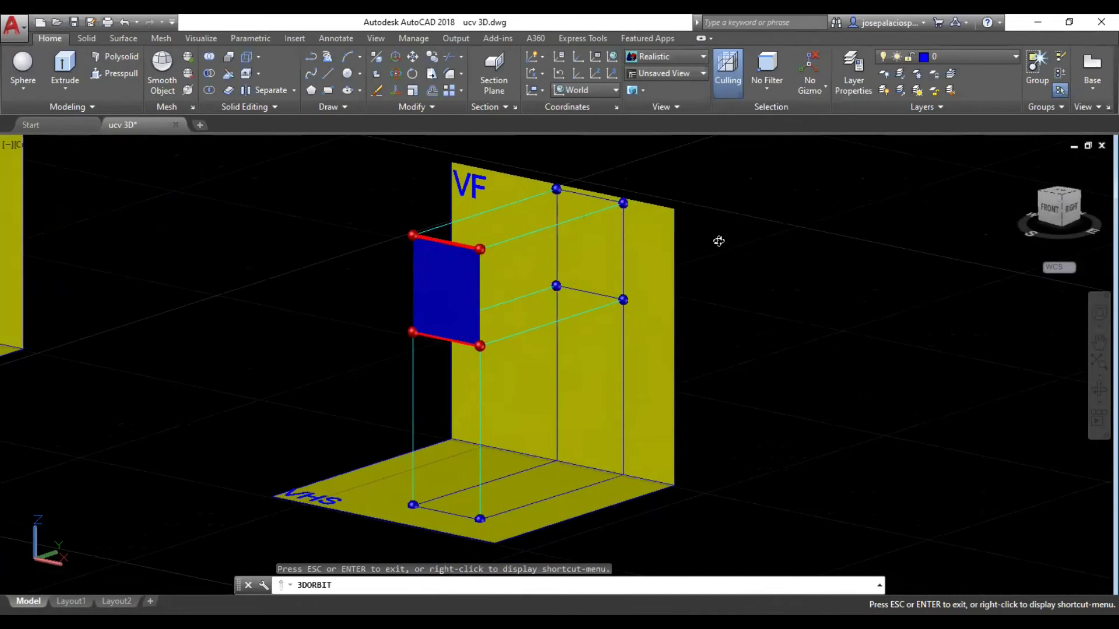
drag(727, 240, 739, 259)
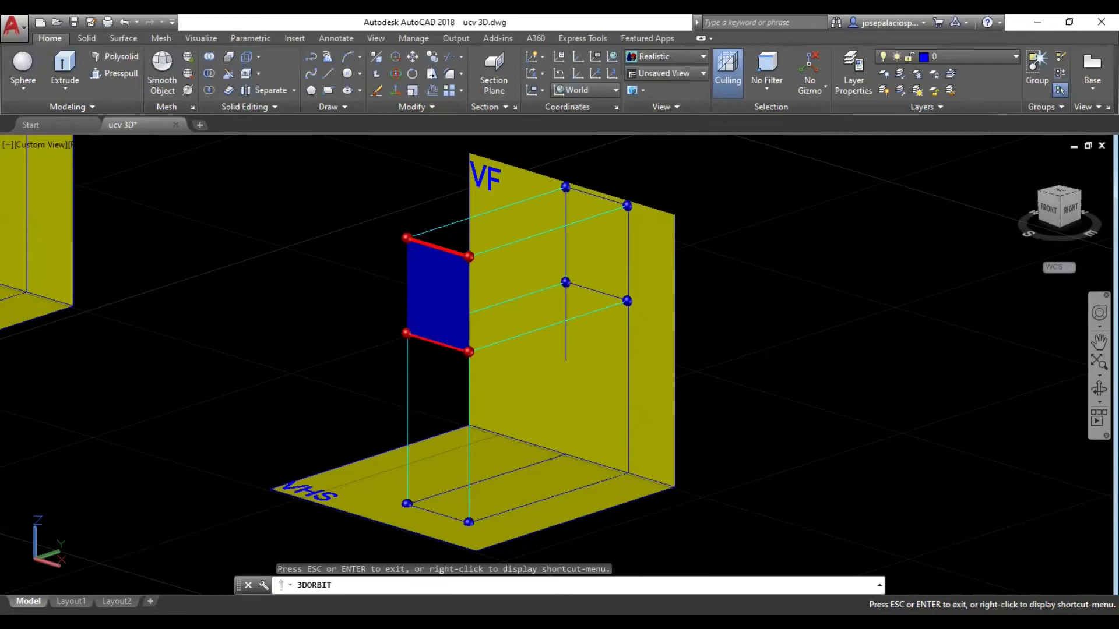
drag(478, 326, 407, 446)
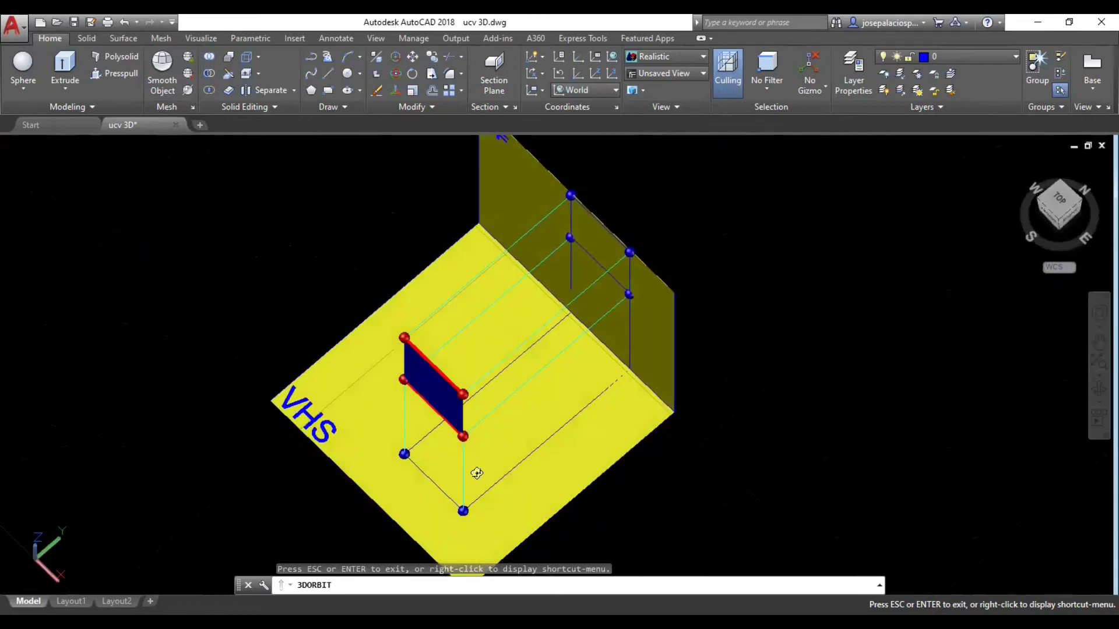
mouse_move(483, 465)
mouse_down()
mouse_move(485, 419)
mouse_move(670, 358)
mouse_move(656, 382)
mouse_up()
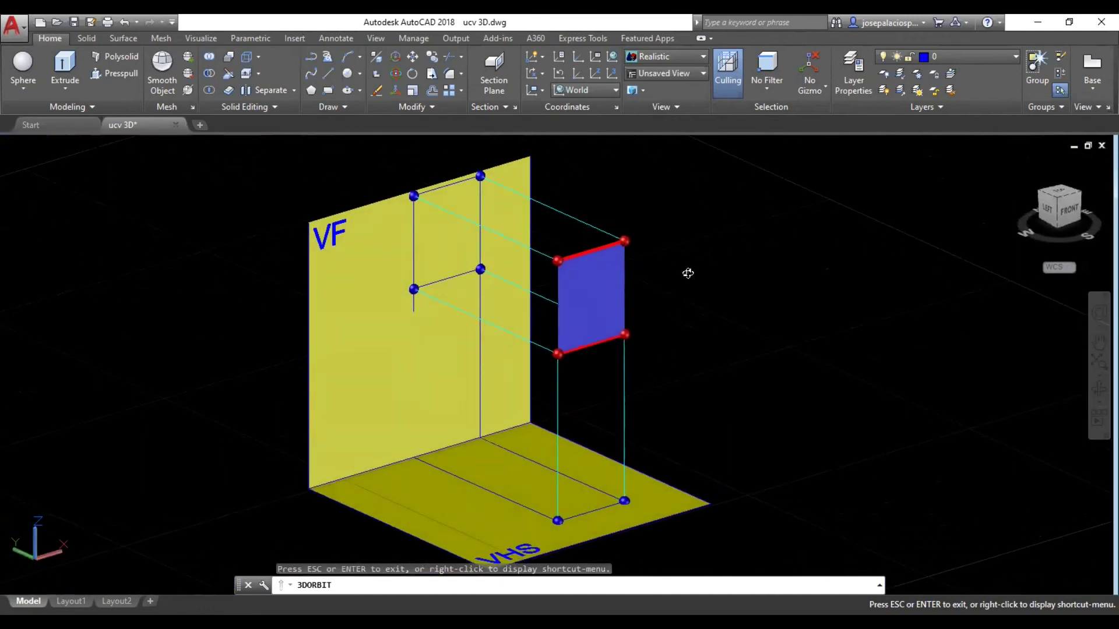
right_click(689, 275)
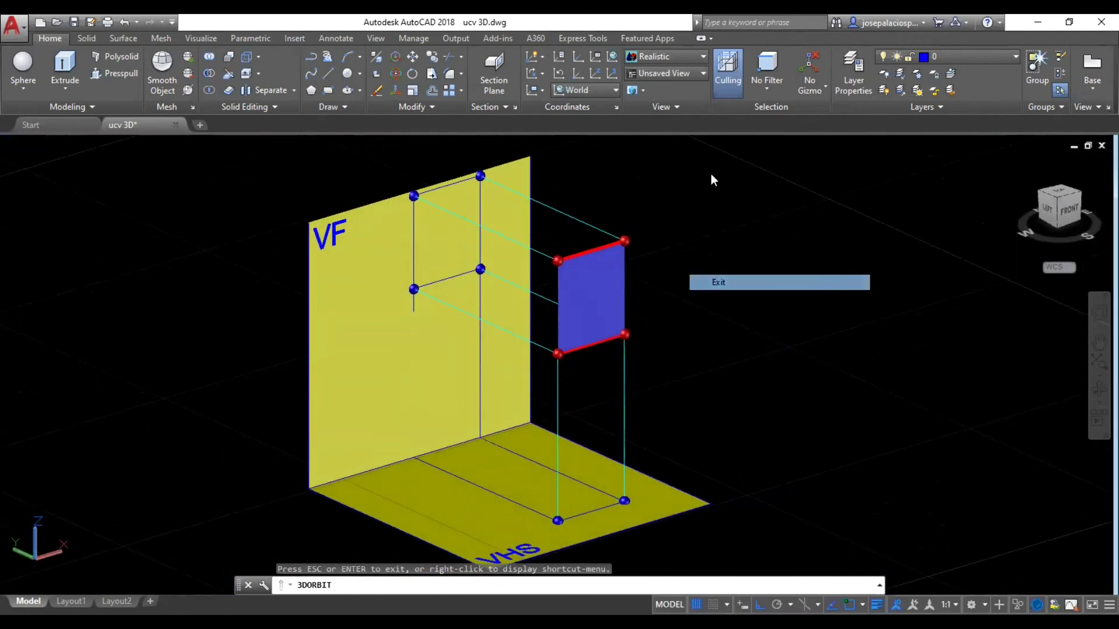
click(704, 57)
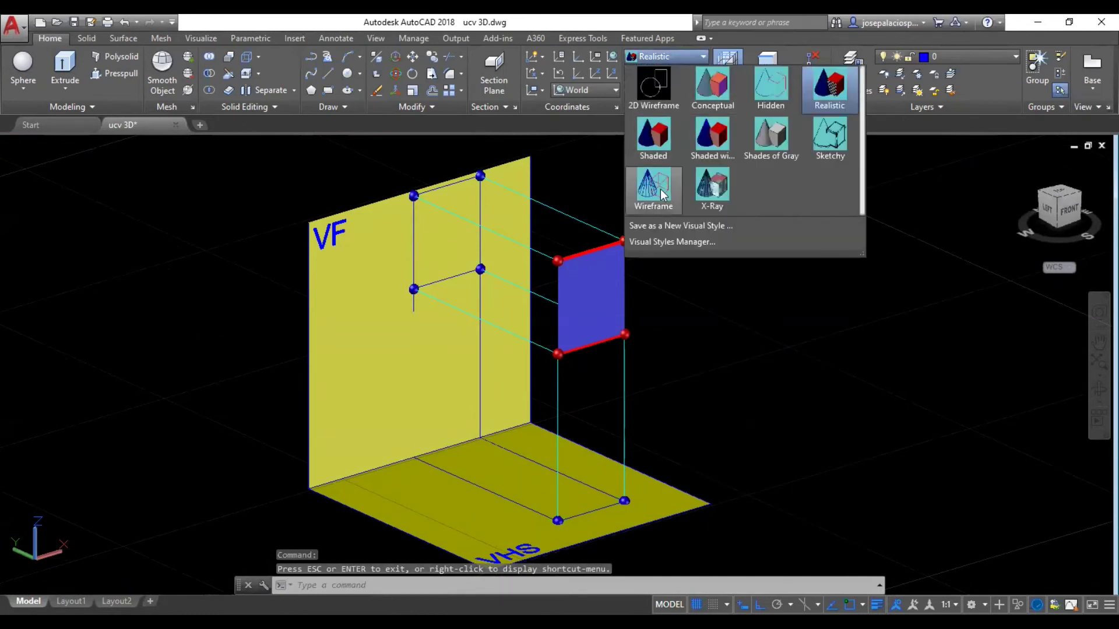
- Try the Wireframe visual style, then settle on X-Ray and zoom in slightly
click(660, 191)
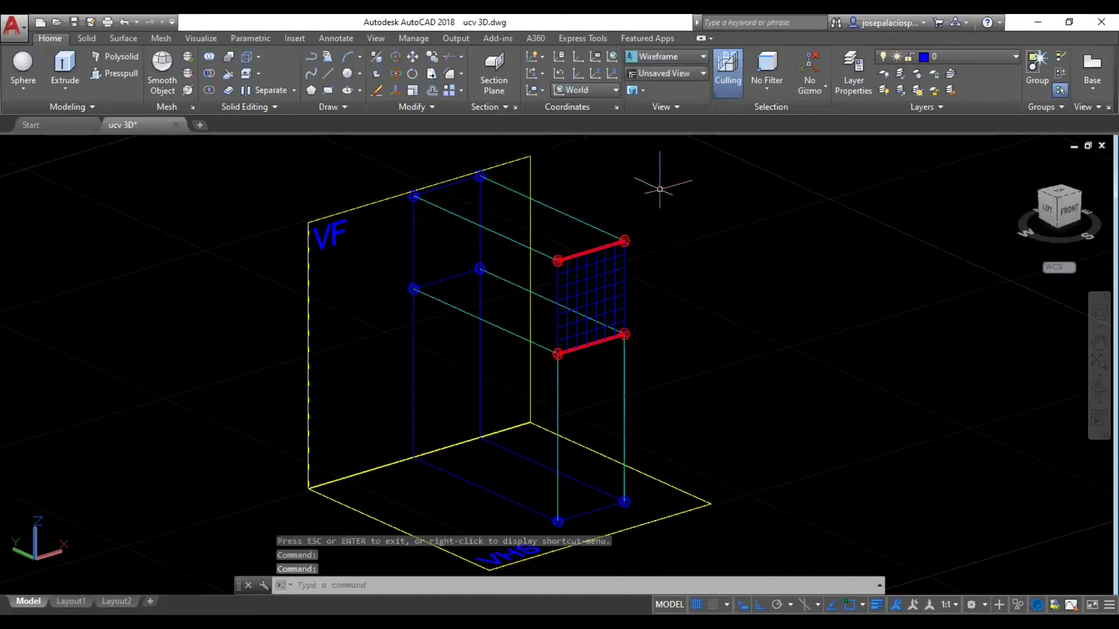
click(704, 72)
click(704, 57)
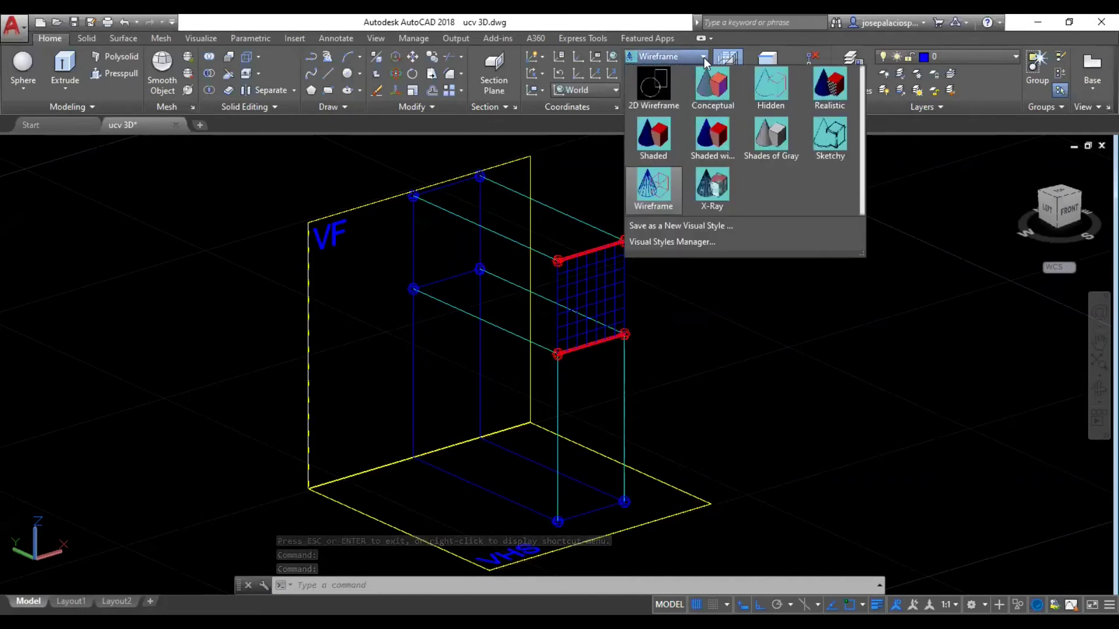
click(712, 188)
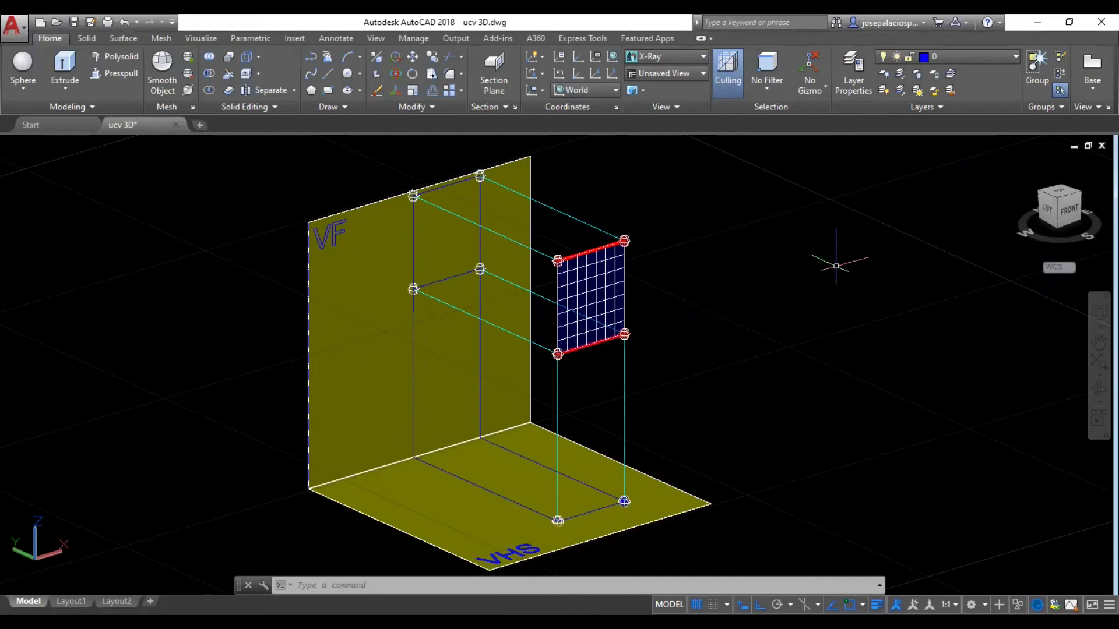
right_click(706, 273)
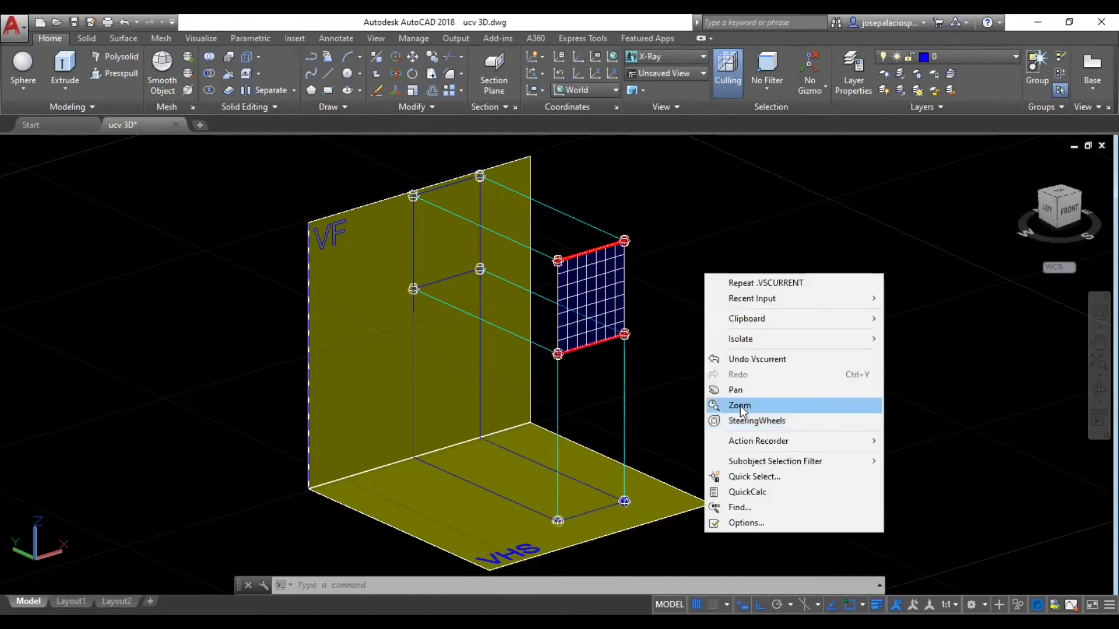
click(740, 406)
drag(739, 317, 747, 310)
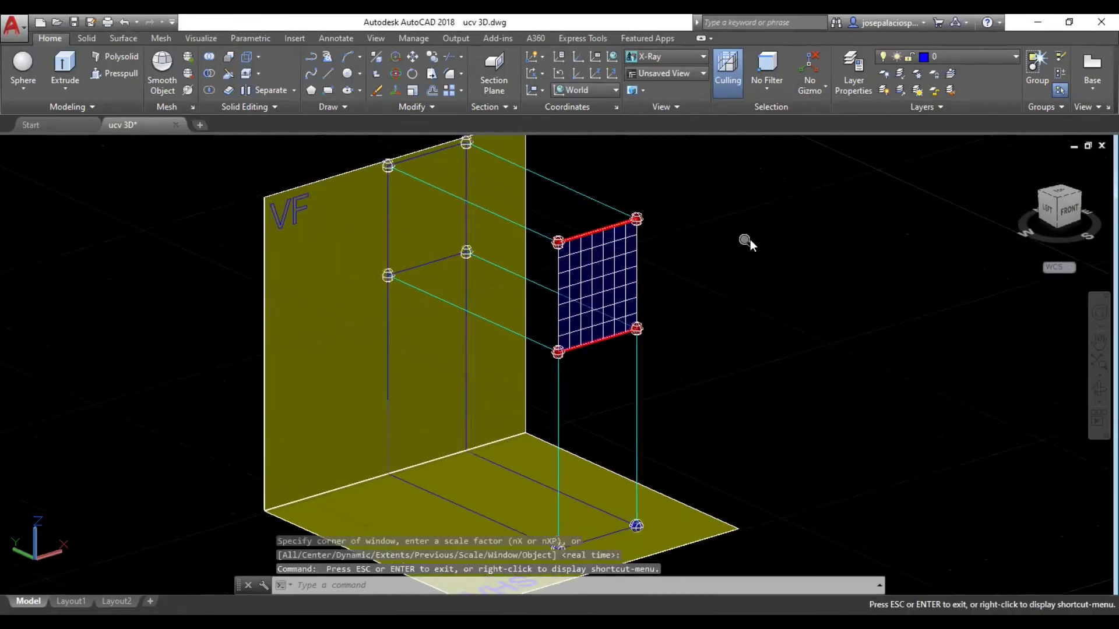
key(Escape)
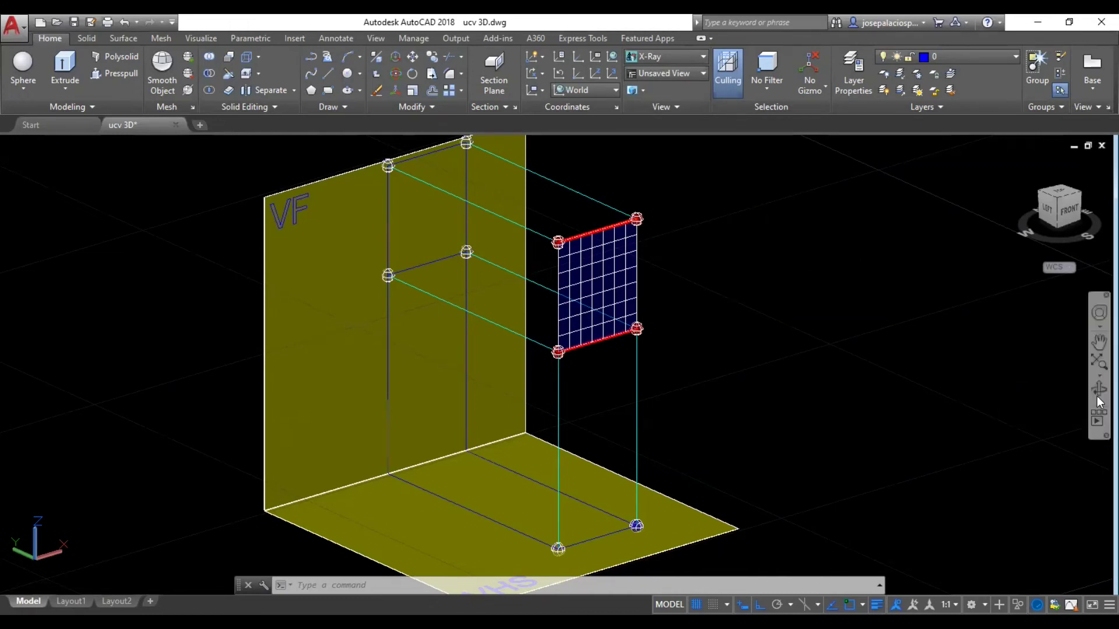
- Orbit the X-ray model slightly to view the planes from the right-hand front side
click(1099, 389)
mouse_move(641, 197)
mouse_down()
mouse_move(613, 206)
mouse_move(450, 194)
mouse_move(437, 180)
mouse_move(437, 142)
mouse_move(442, 203)
mouse_move(454, 199)
mouse_up()
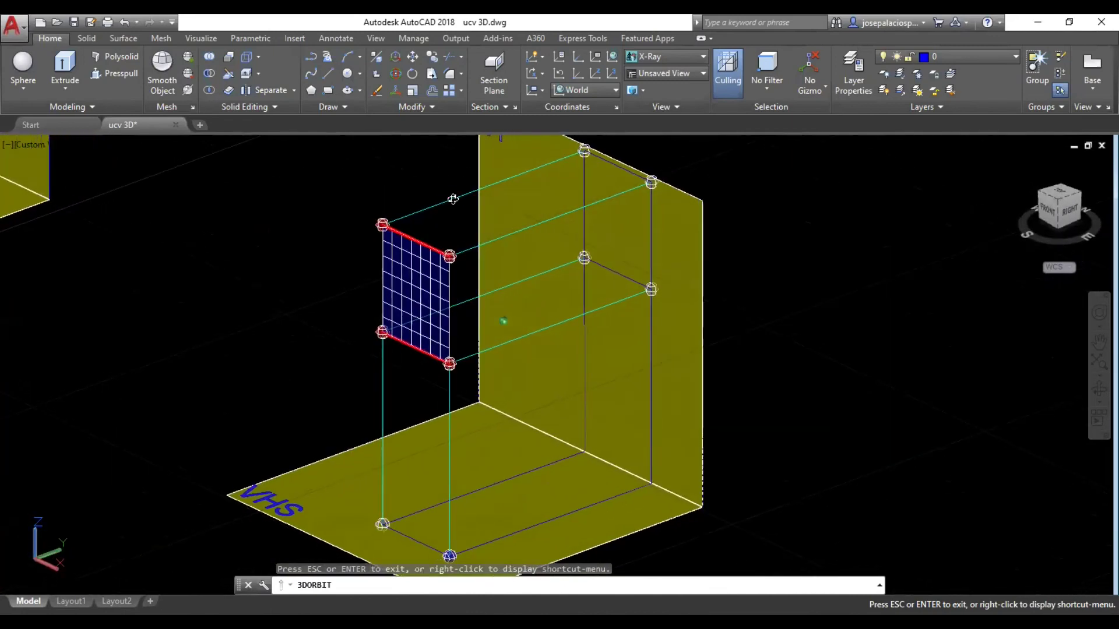
right_click(672, 169)
click(699, 180)
- Zoom to bring the gridded VF/VHS corner closer to centre, then open the visual styles gallery
right_click(693, 175)
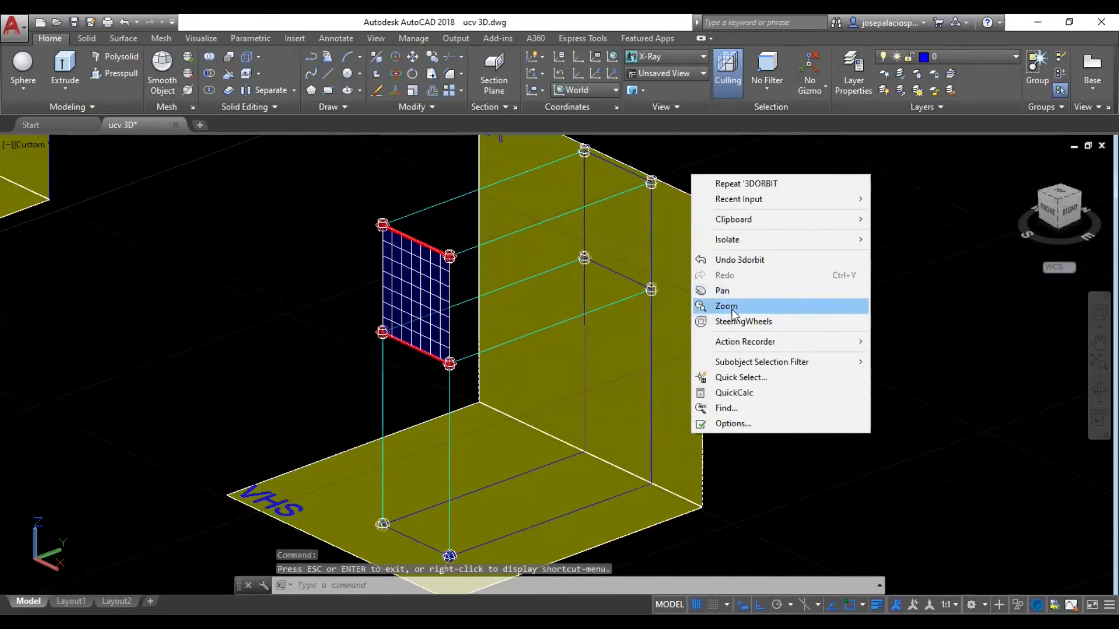
click(731, 307)
right_click(707, 174)
click(743, 182)
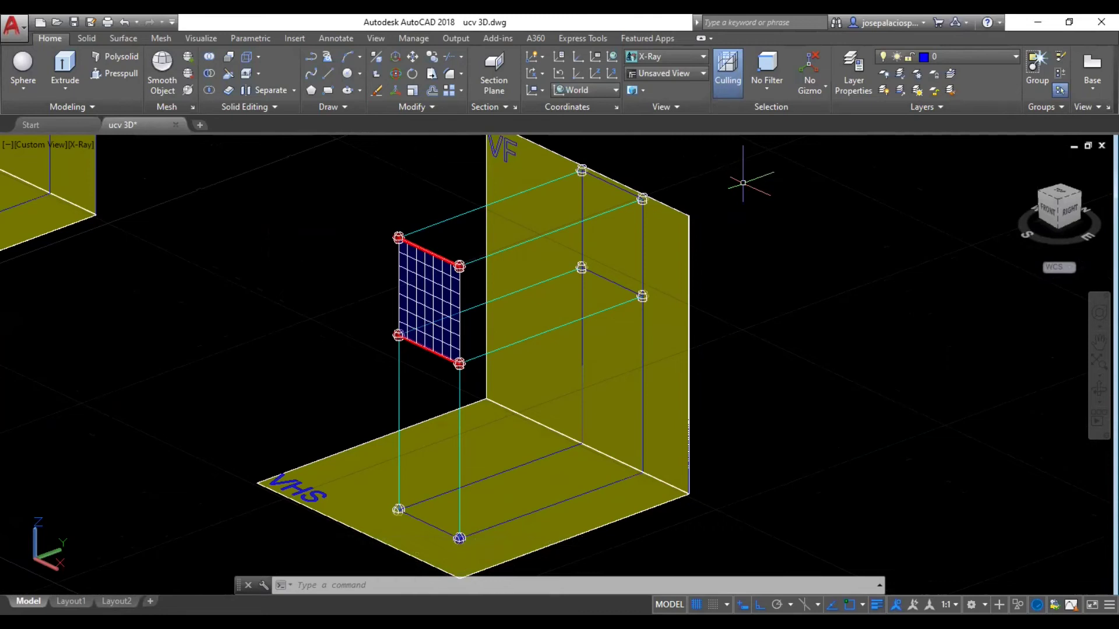
click(703, 57)
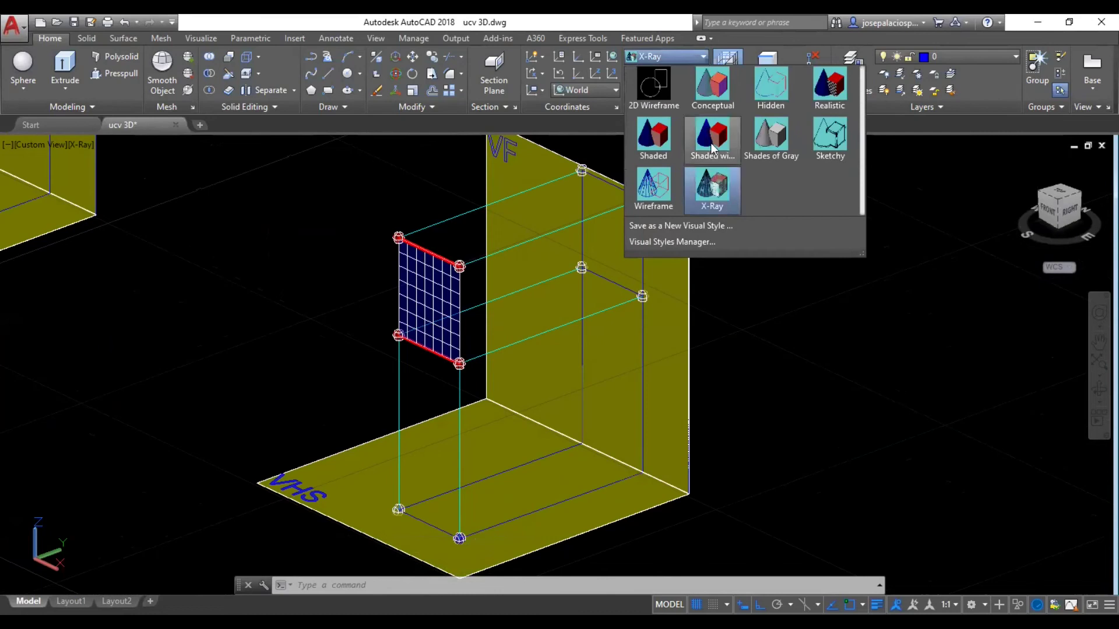
- Switch to the Shaded with Edges visual style and pan up to reveal the magenta cube
click(711, 143)
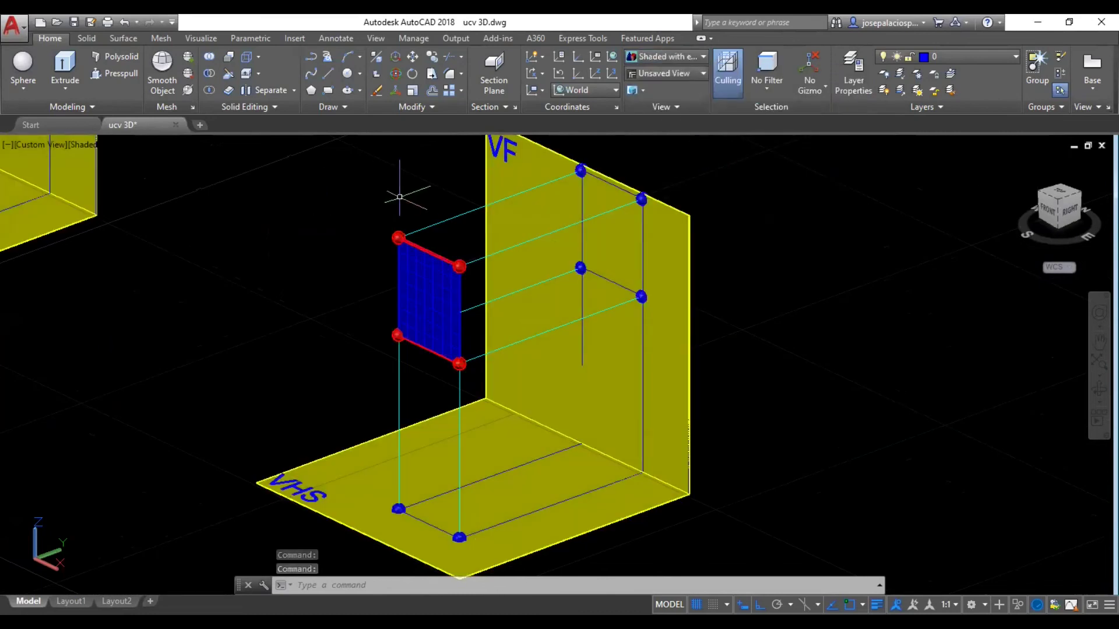
right_click(438, 305)
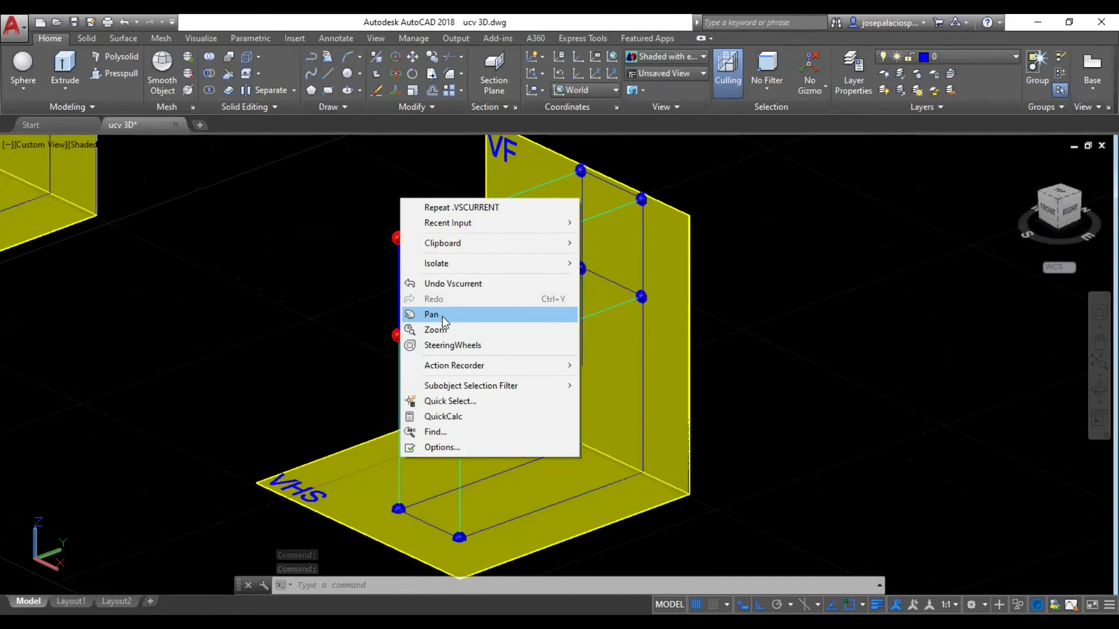
click(443, 315)
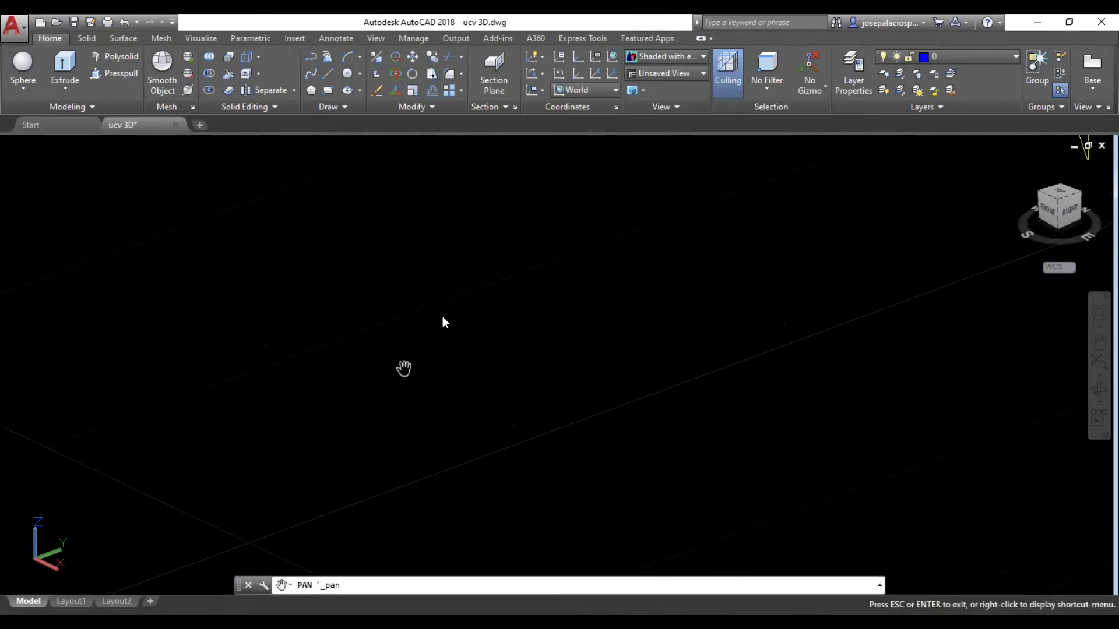
drag(404, 368, 411, 224)
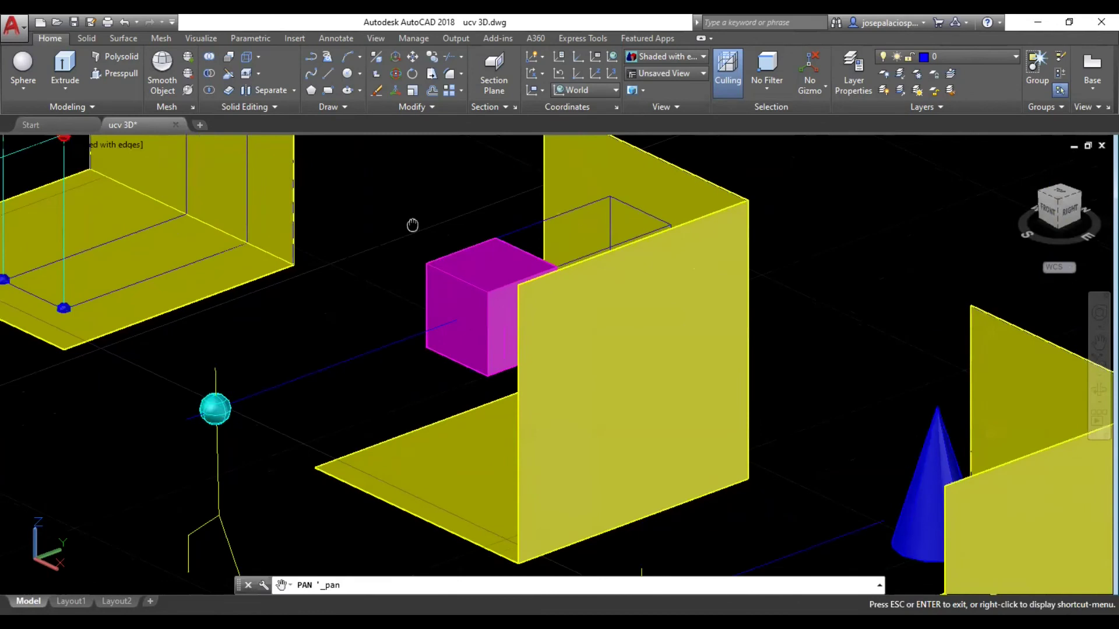
right_click(396, 185)
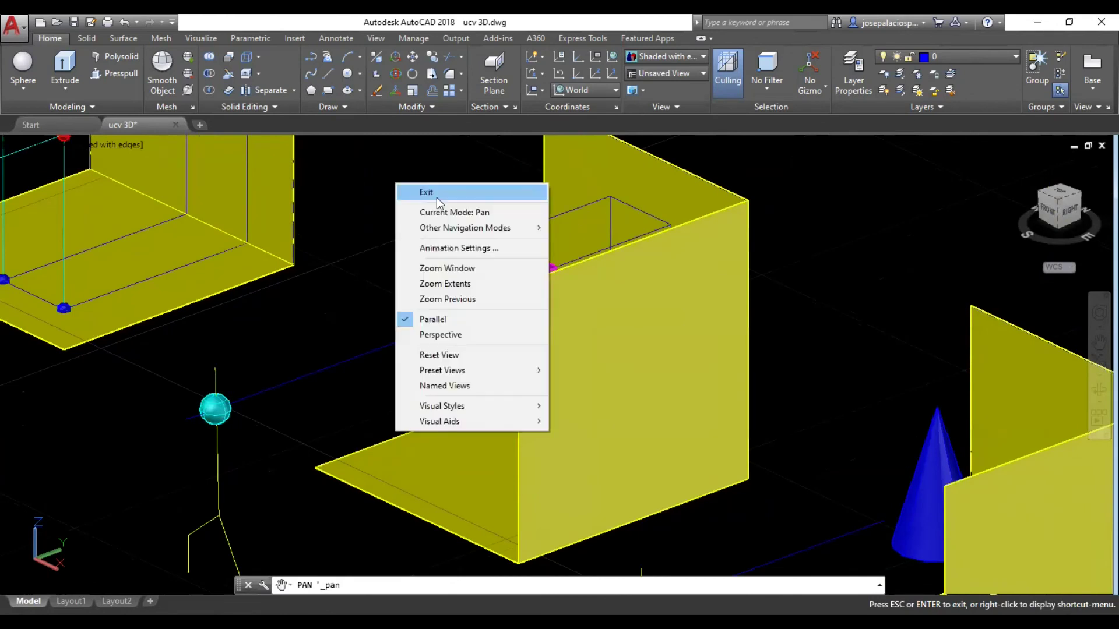
- Orbit and pan so the magenta cube sits inside its yellow-plane corner
right_click(447, 312)
mouse_move(456, 206)
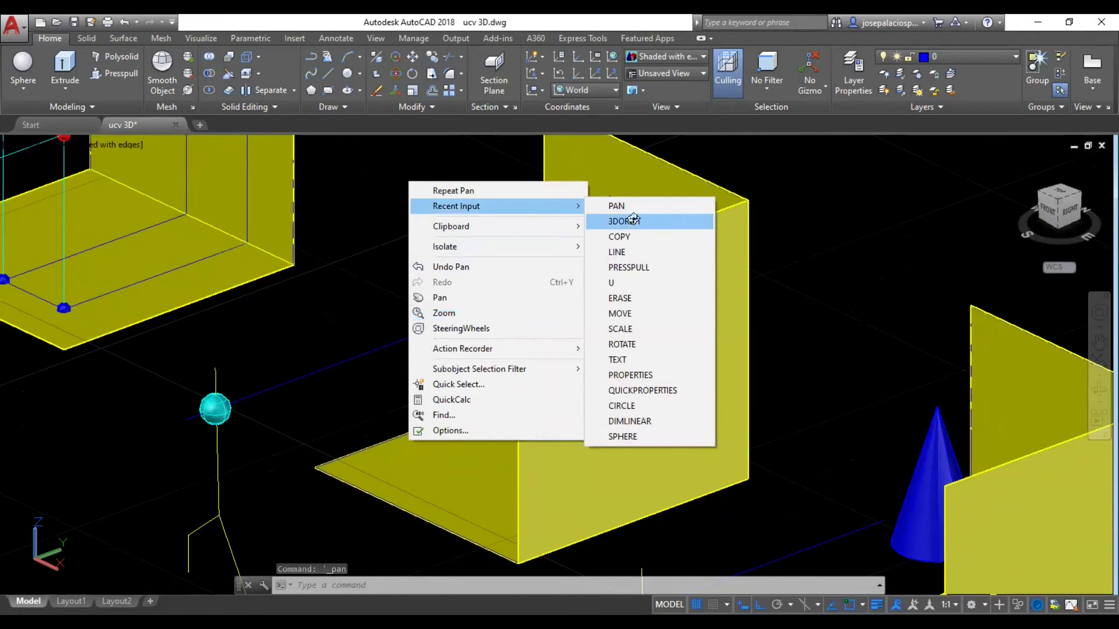
click(633, 219)
mouse_move(647, 253)
mouse_down()
mouse_move(669, 280)
mouse_move(573, 188)
mouse_up()
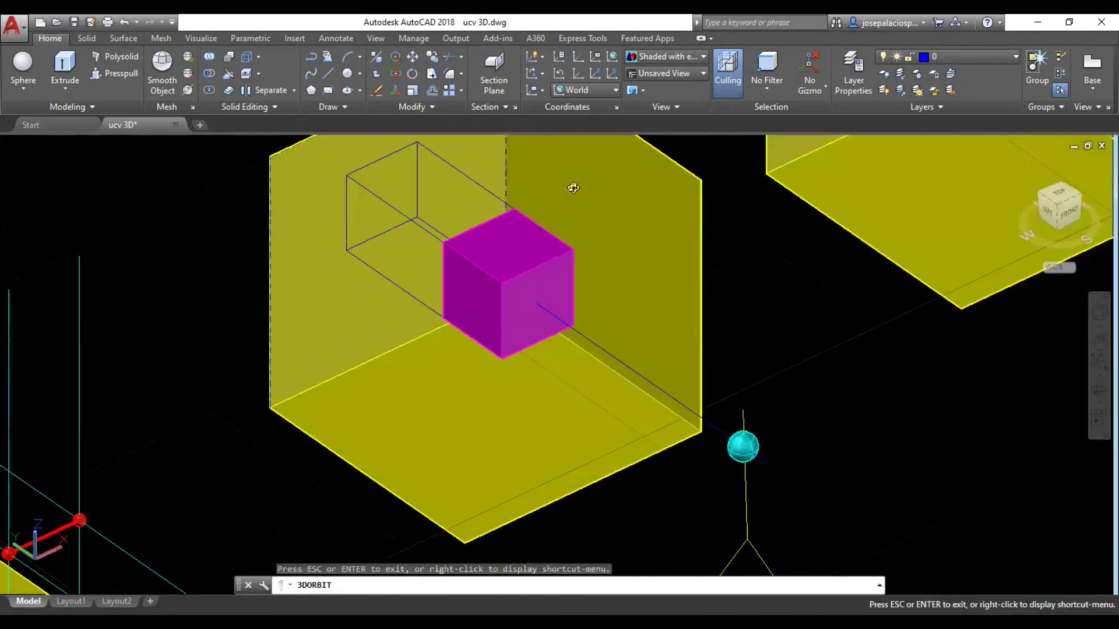
right_click(546, 182)
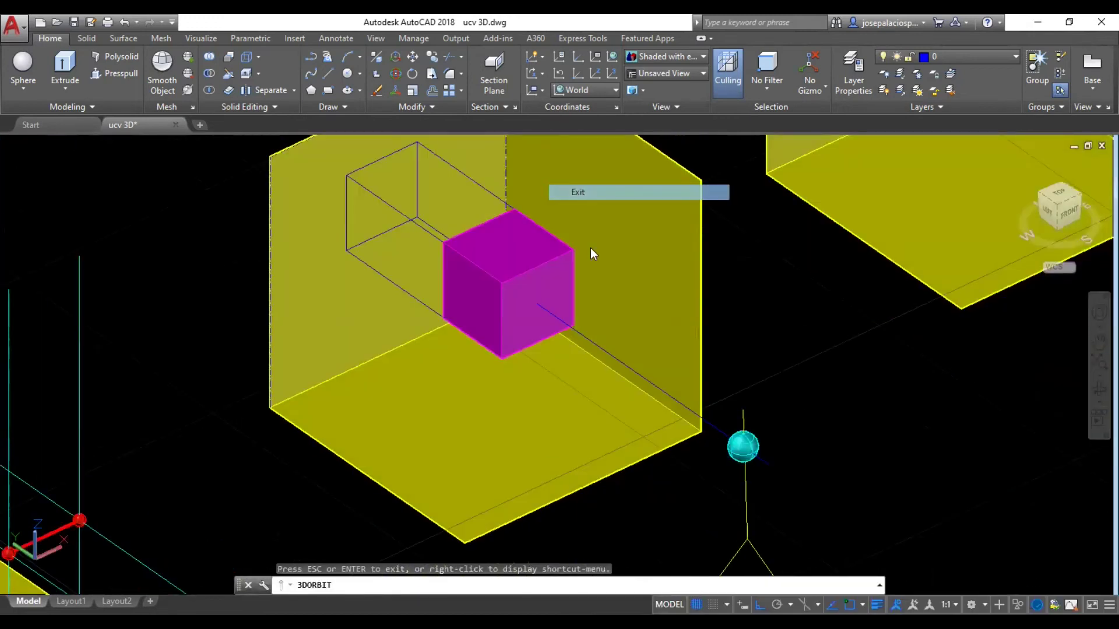
click(588, 303)
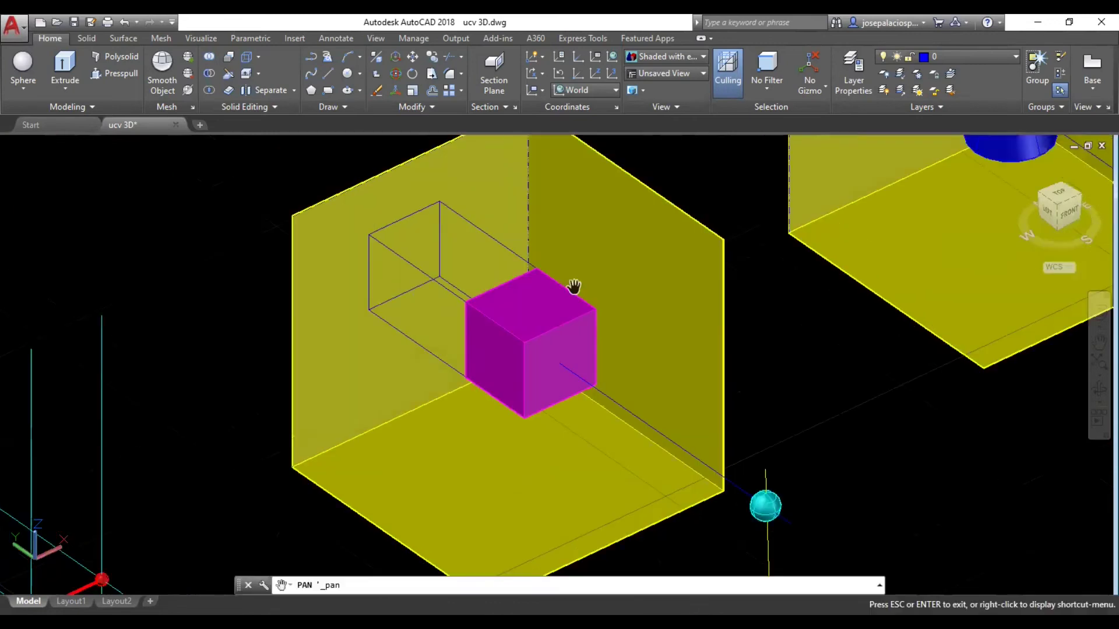
right_click(630, 255)
click(684, 259)
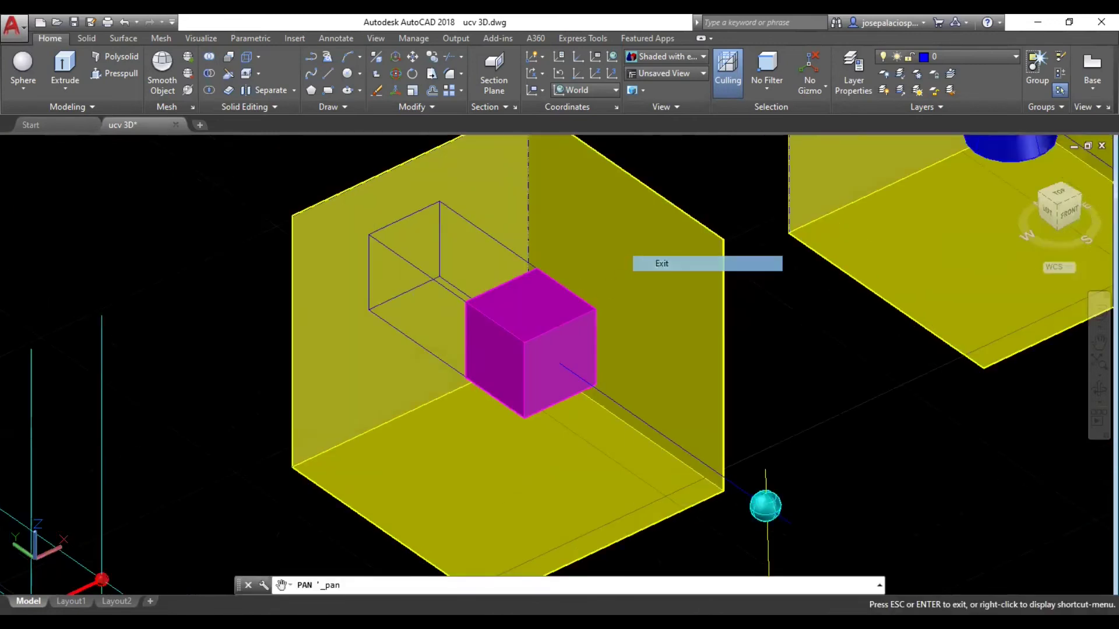
- Orbit the models round to a more frontal angle
right_click(693, 189)
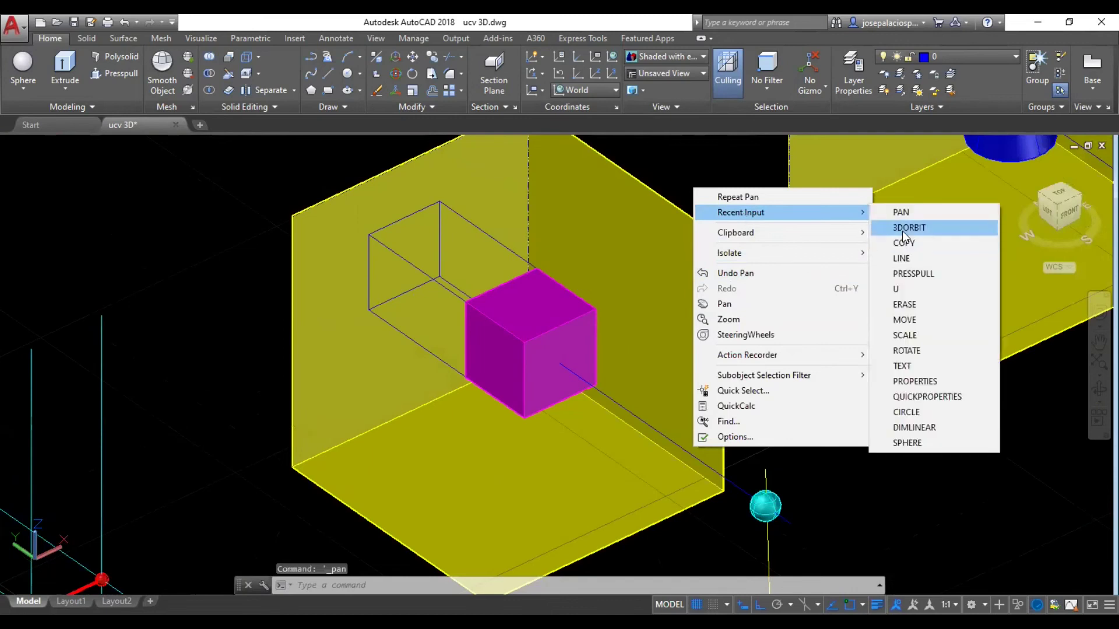
click(902, 230)
drag(902, 230, 795, 255)
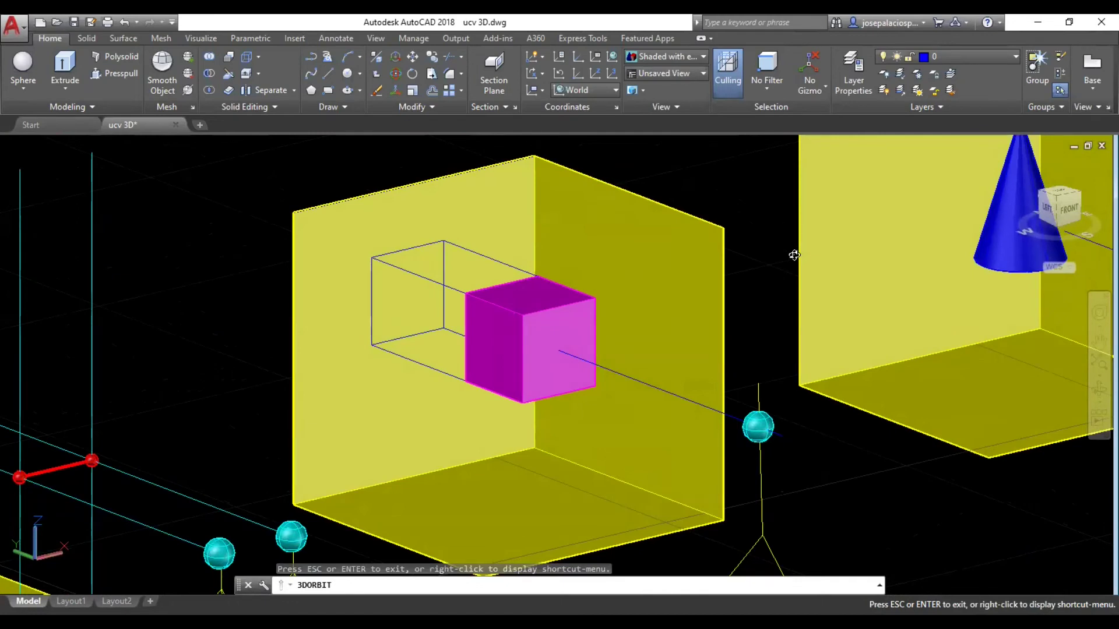
right_click(661, 187)
click(691, 197)
- Zoom out to show the red segment, magenta cube and blue cone corners side by side
right_click(691, 197)
click(716, 325)
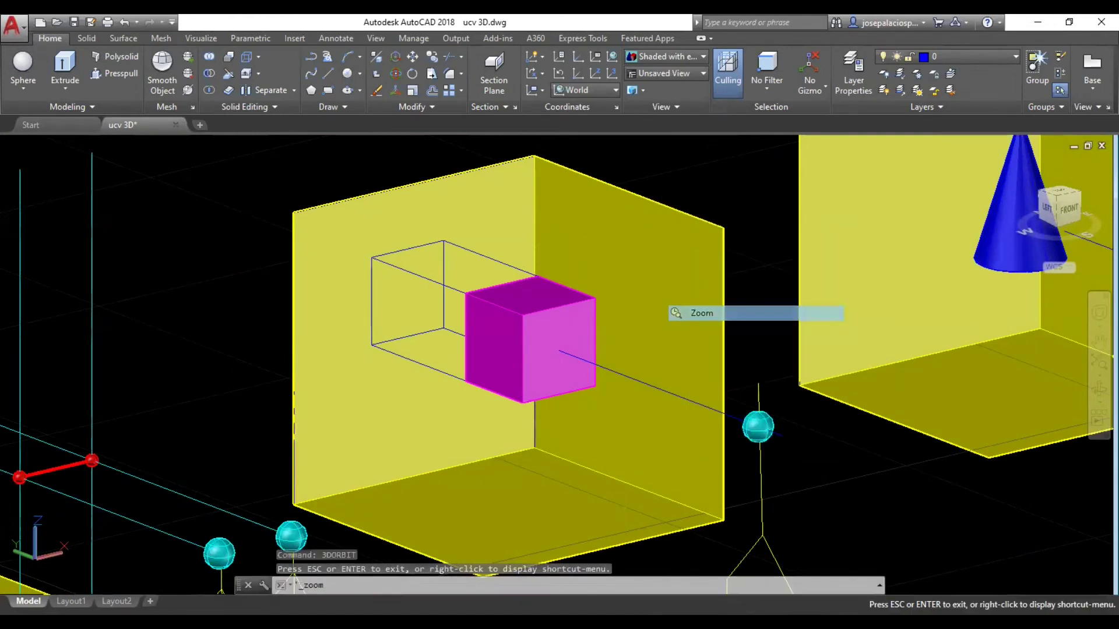
scroll(717, 303, down, 3)
drag(699, 295, 711, 290)
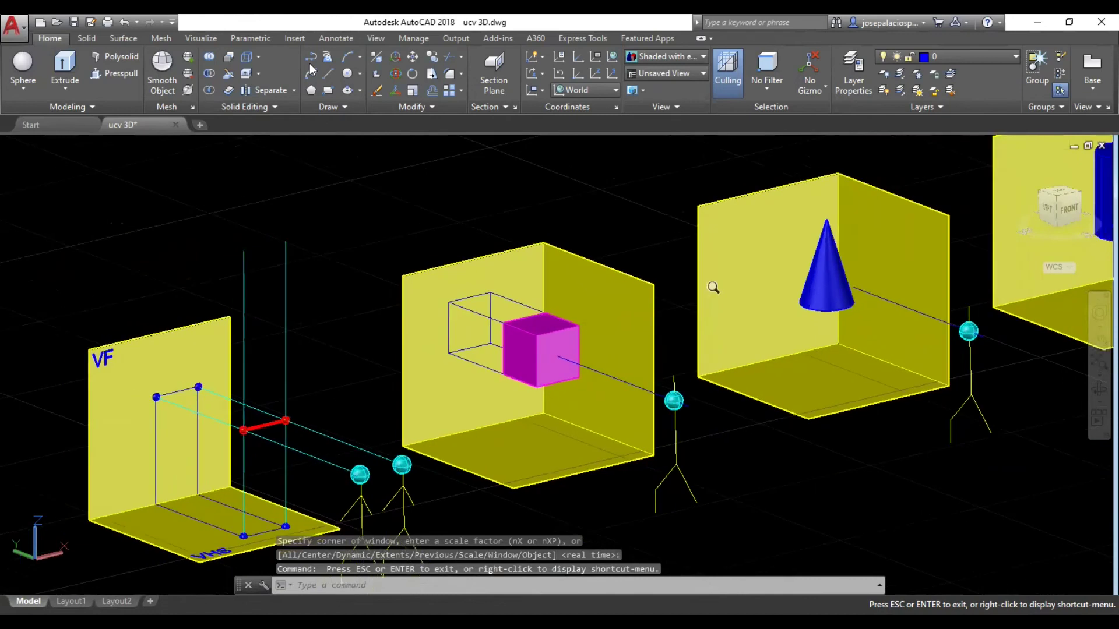
key(Escape)
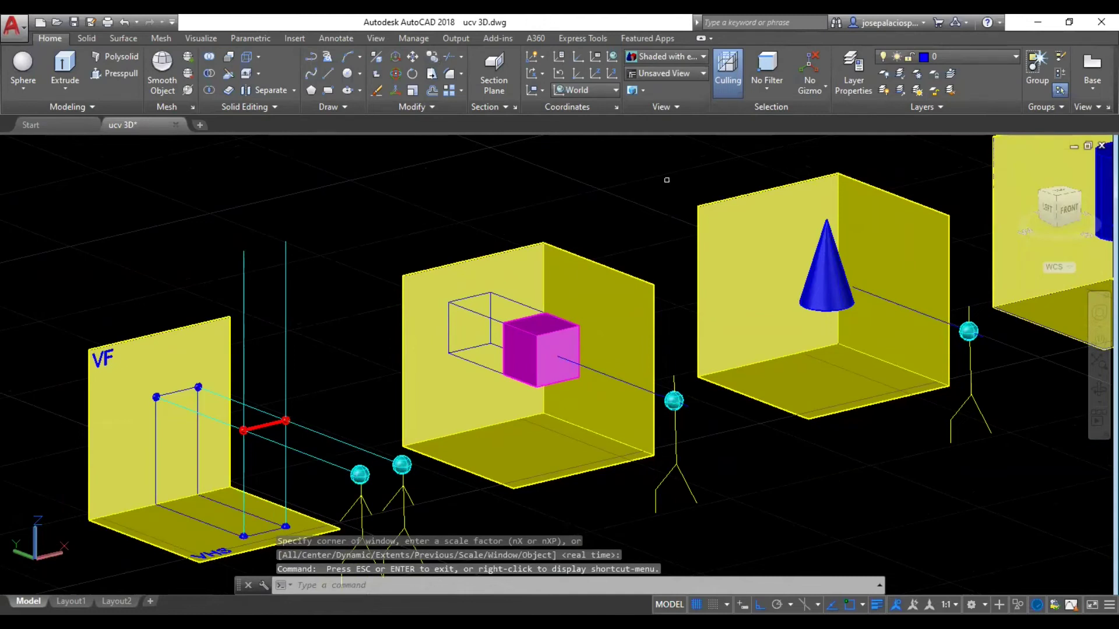
drag(666, 180, 569, 197)
- Orbit toward the magenta cube's corner and pan to centre its box
right_click(510, 183)
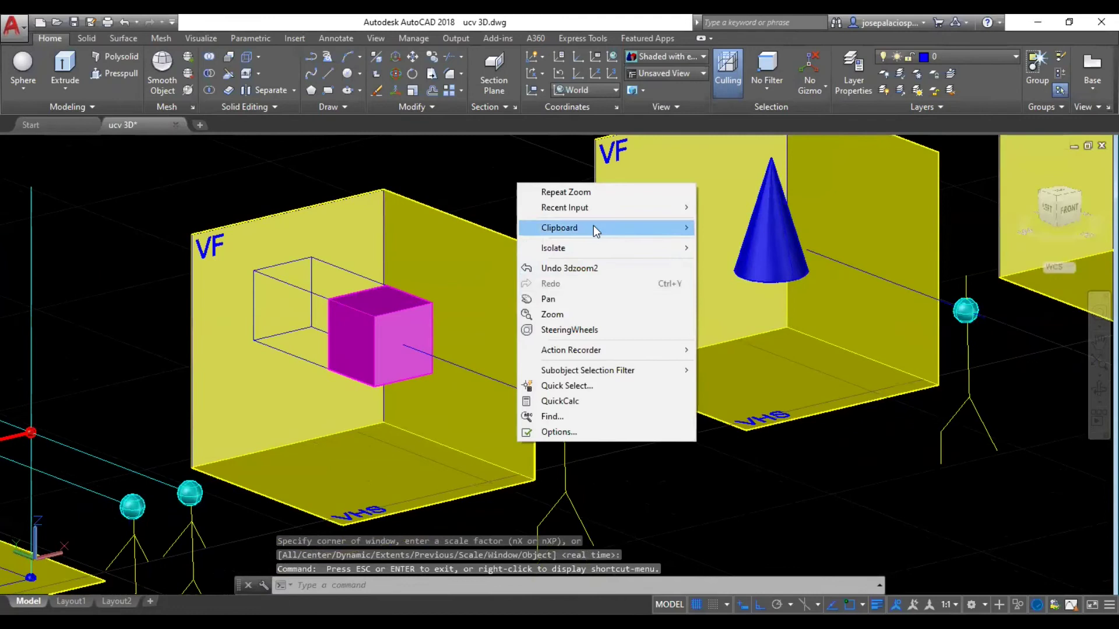
mouse_move(565, 207)
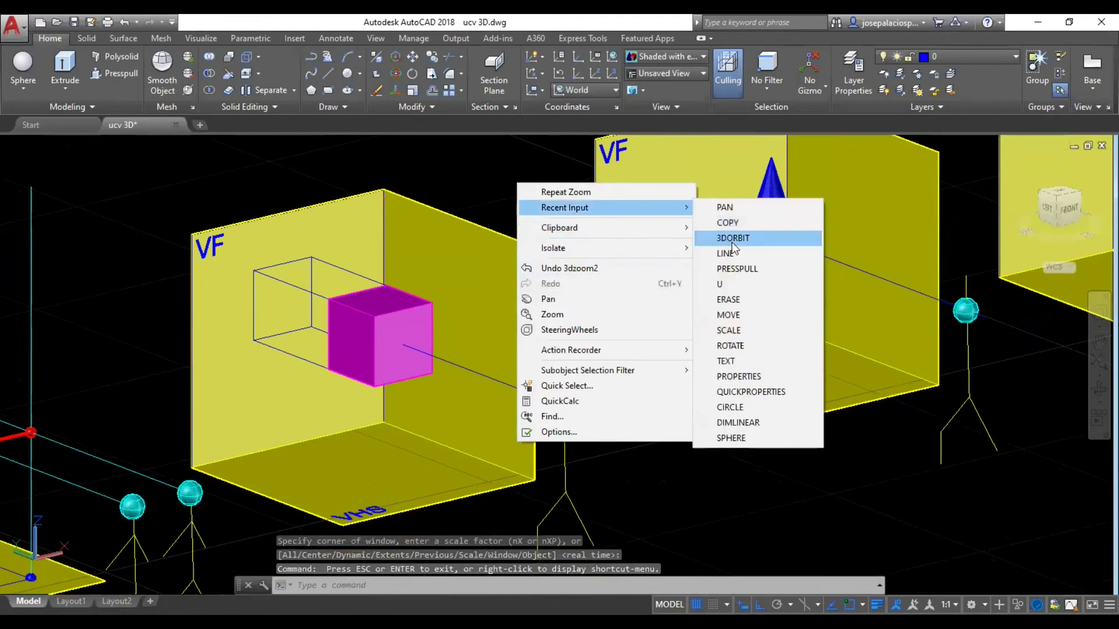
click(733, 239)
drag(677, 307, 693, 305)
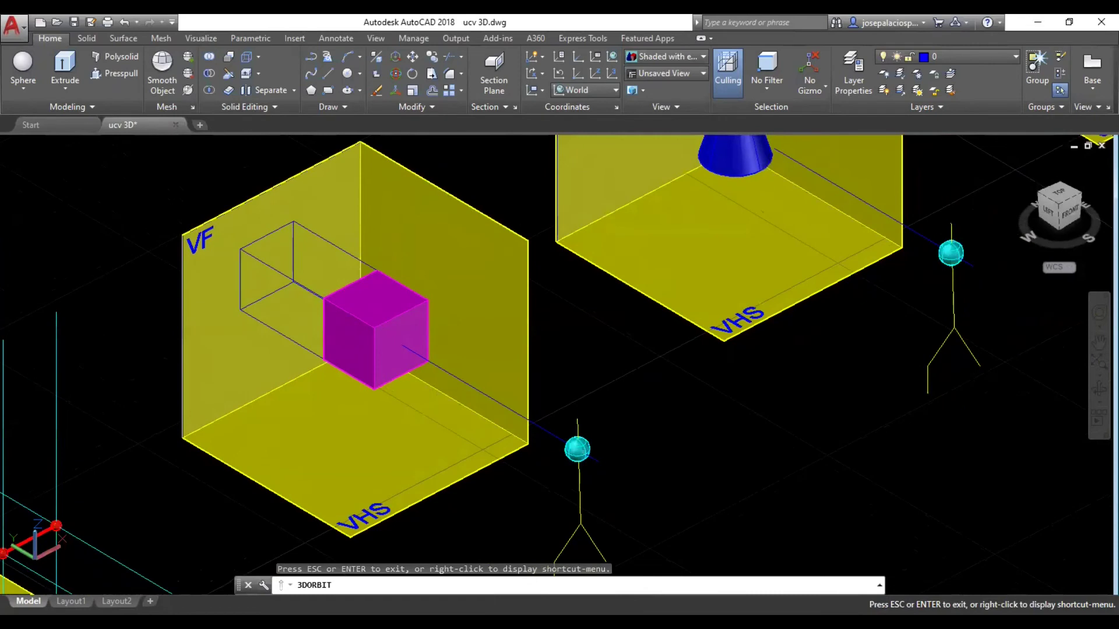
key(Escape)
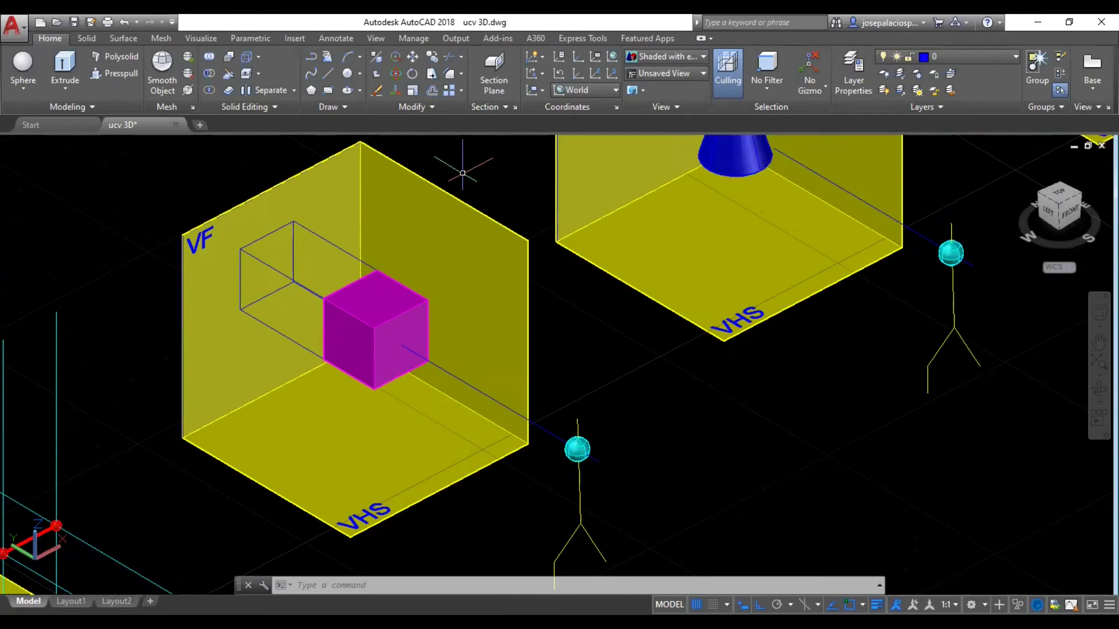
right_click(470, 170)
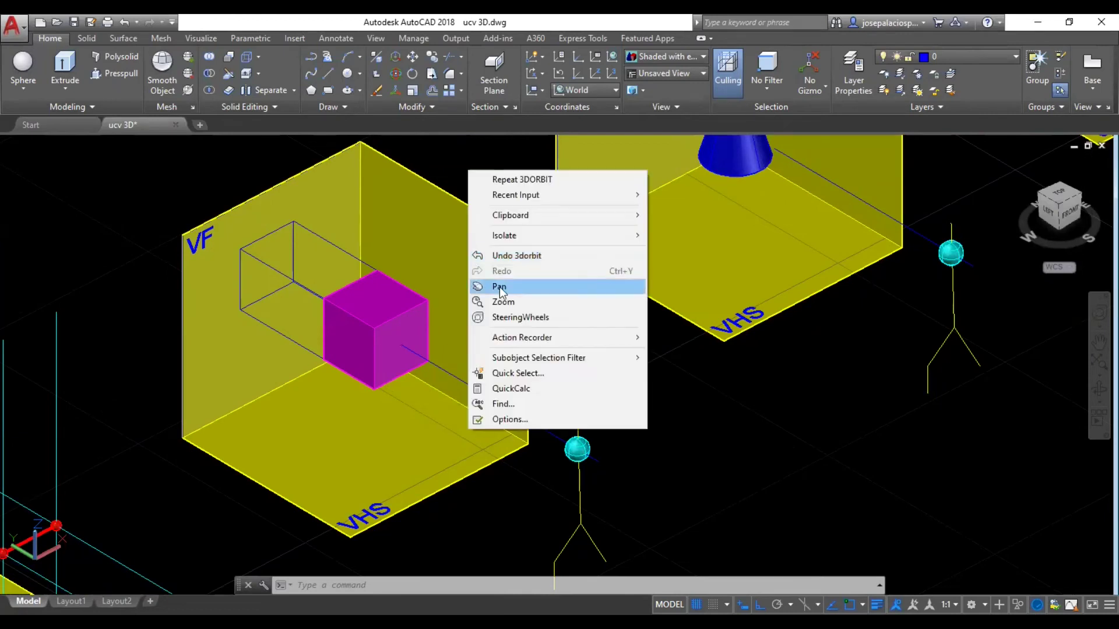
click(499, 287)
drag(479, 258, 594, 305)
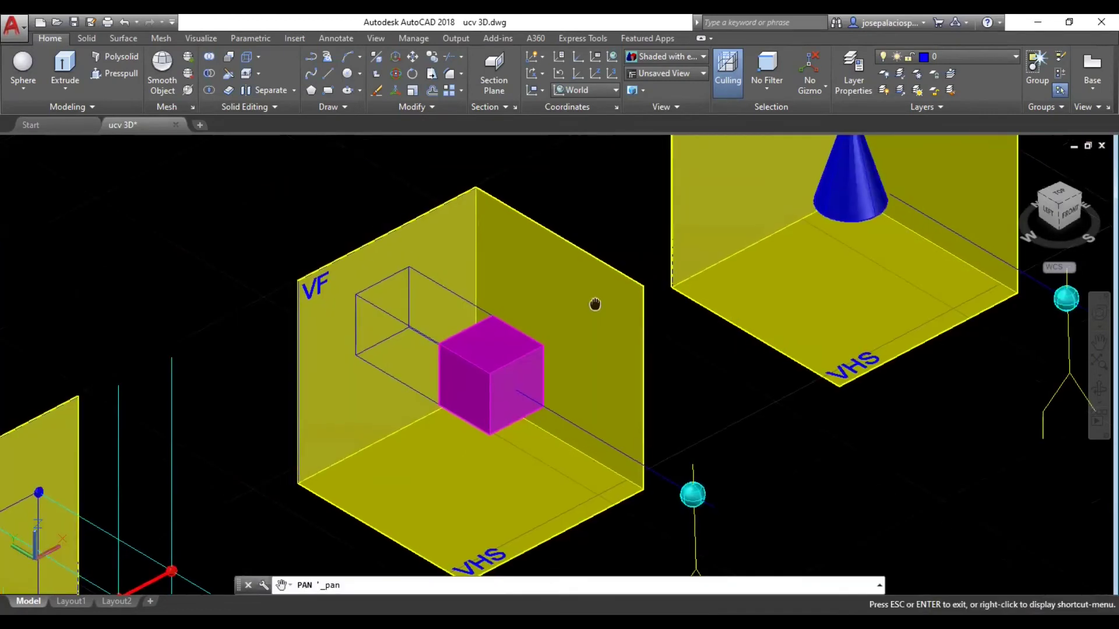
right_click(568, 212)
click(599, 225)
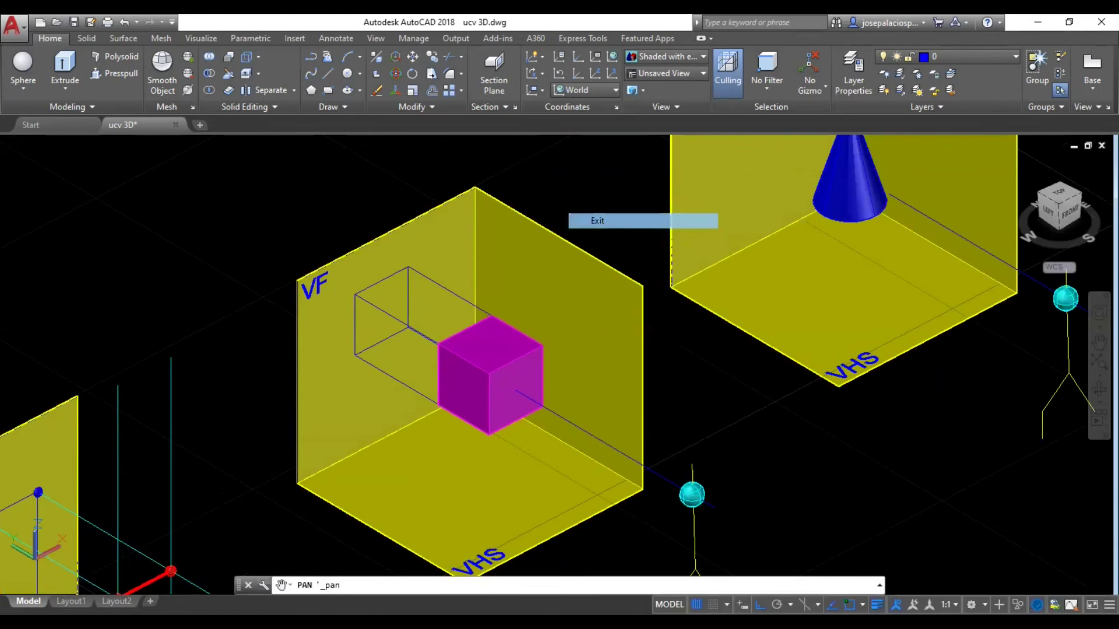
- Orbit to a more frontal angle and zoom in close on the magenta cube
right_click(587, 216)
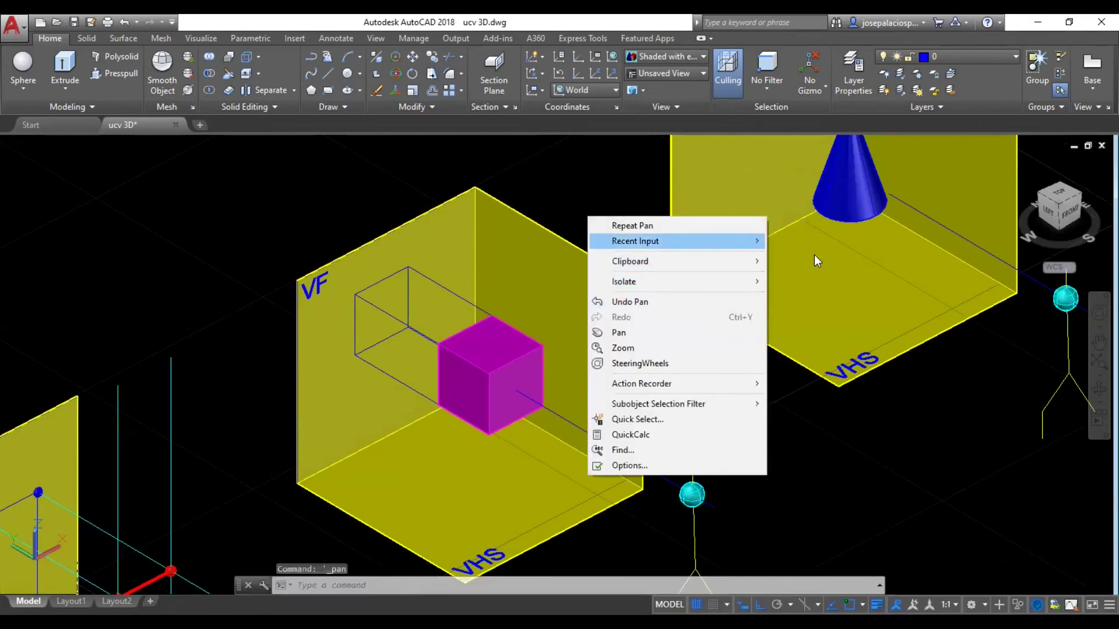
mouse_move(635, 241)
click(814, 254)
mouse_move(455, 349)
mouse_down()
mouse_move(445, 338)
mouse_move(527, 208)
mouse_up()
right_click(557, 195)
click(567, 201)
right_click(566, 201)
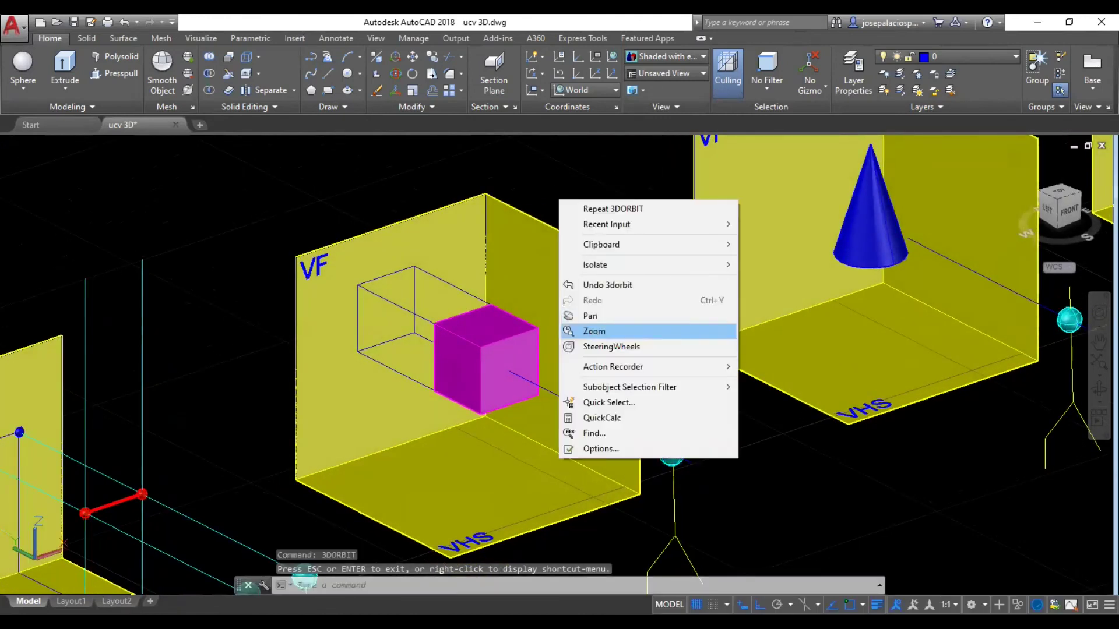
click(594, 331)
drag(393, 263, 641, 225)
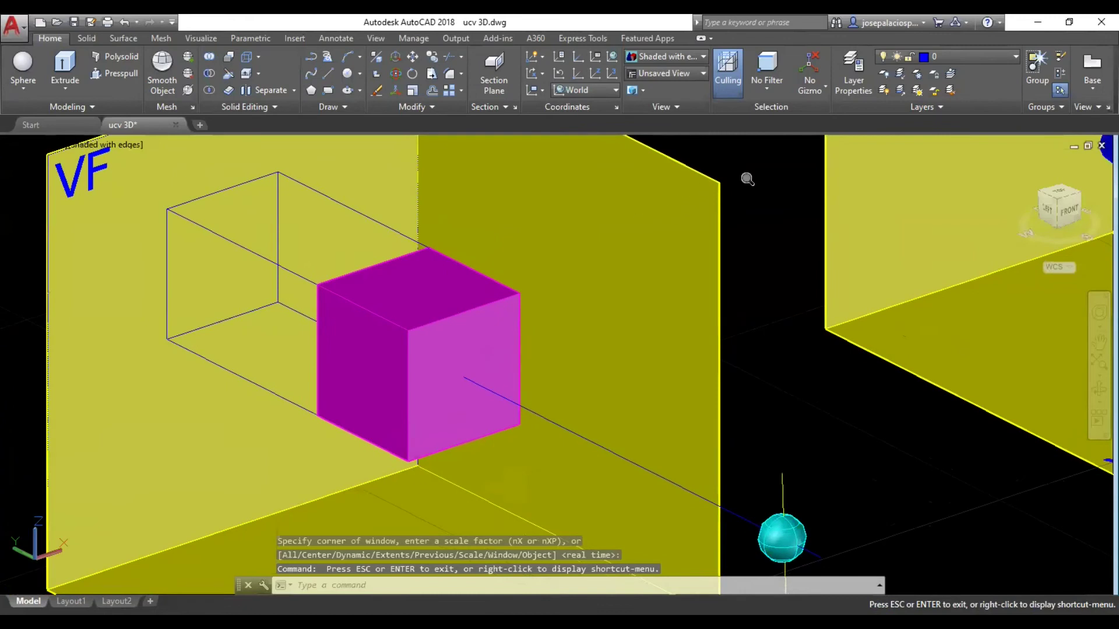
- Zoom out until the magenta cube's corner and the blue cone's box both show
key(Escape)
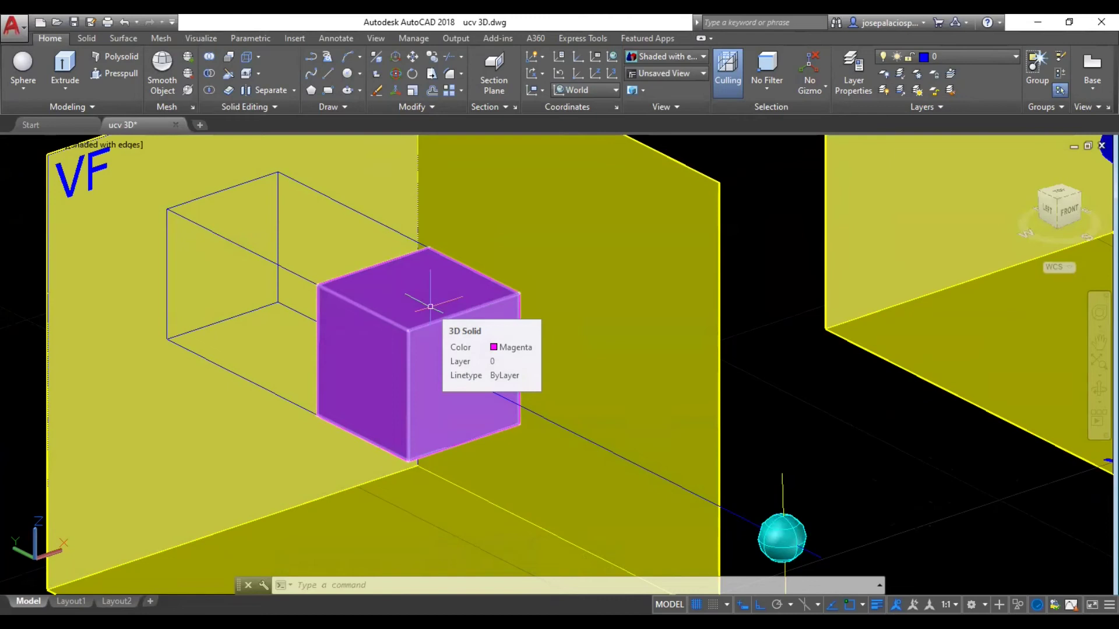
right_click(751, 249)
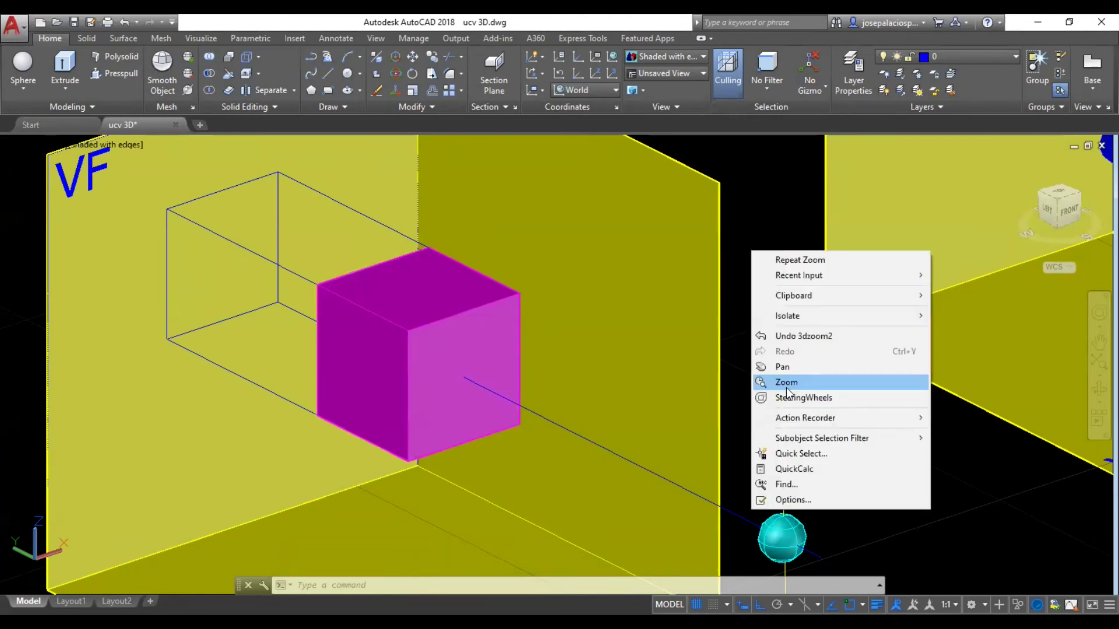
click(786, 382)
scroll(719, 392, down, 3)
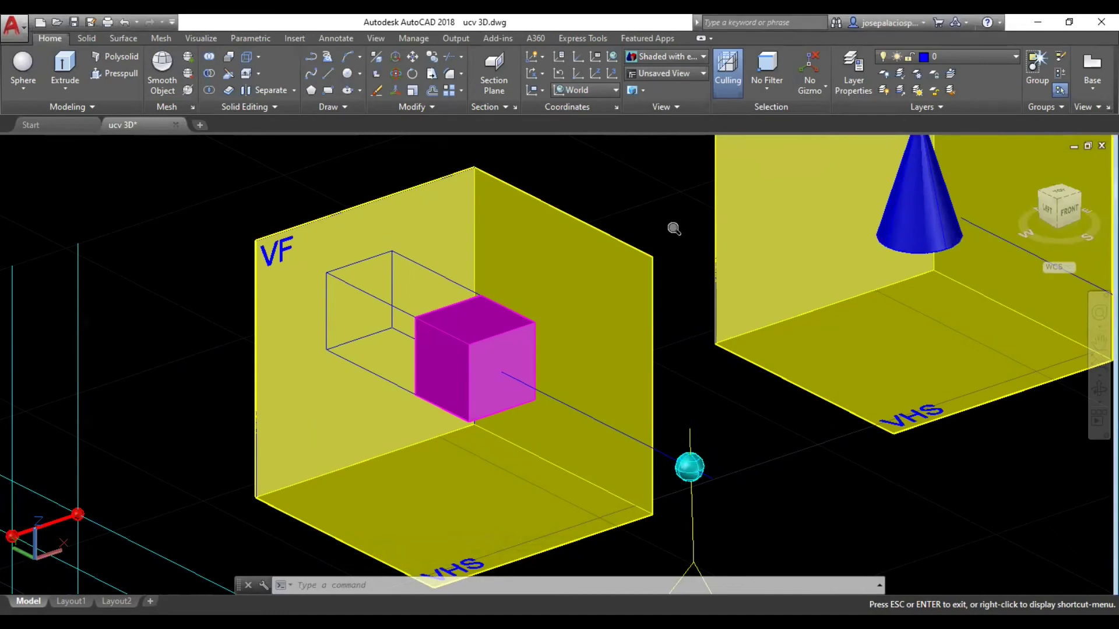
right_click(621, 193)
click(641, 200)
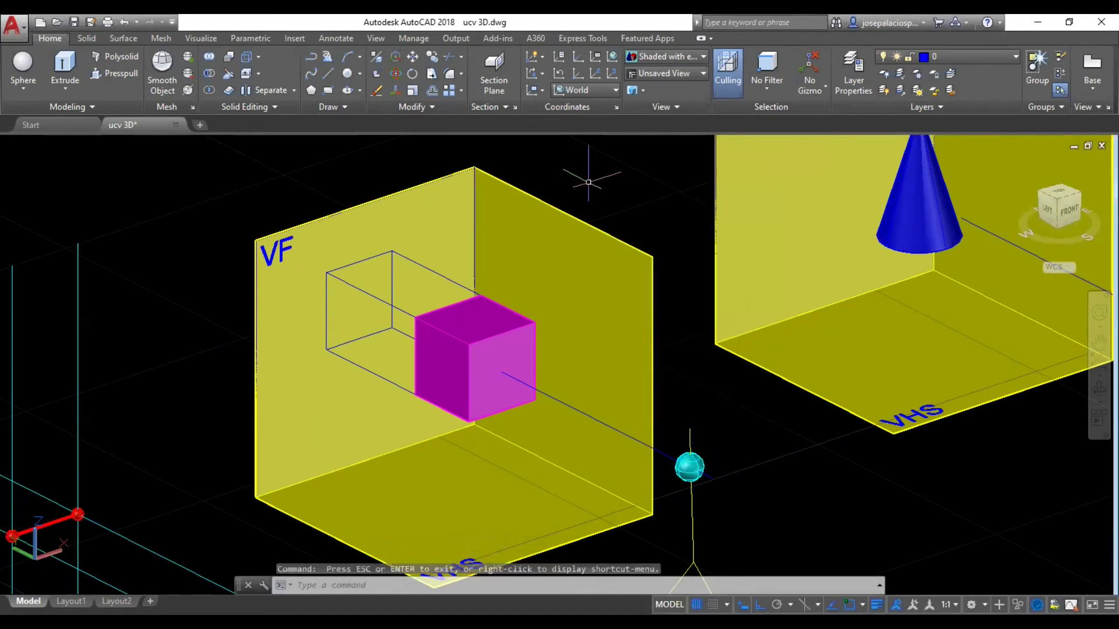
right_click(588, 185)
- Pan left along the row to centre the blue cone's VF/VHS corner beside the cylinder's box
click(620, 299)
drag(620, 300, 275, 307)
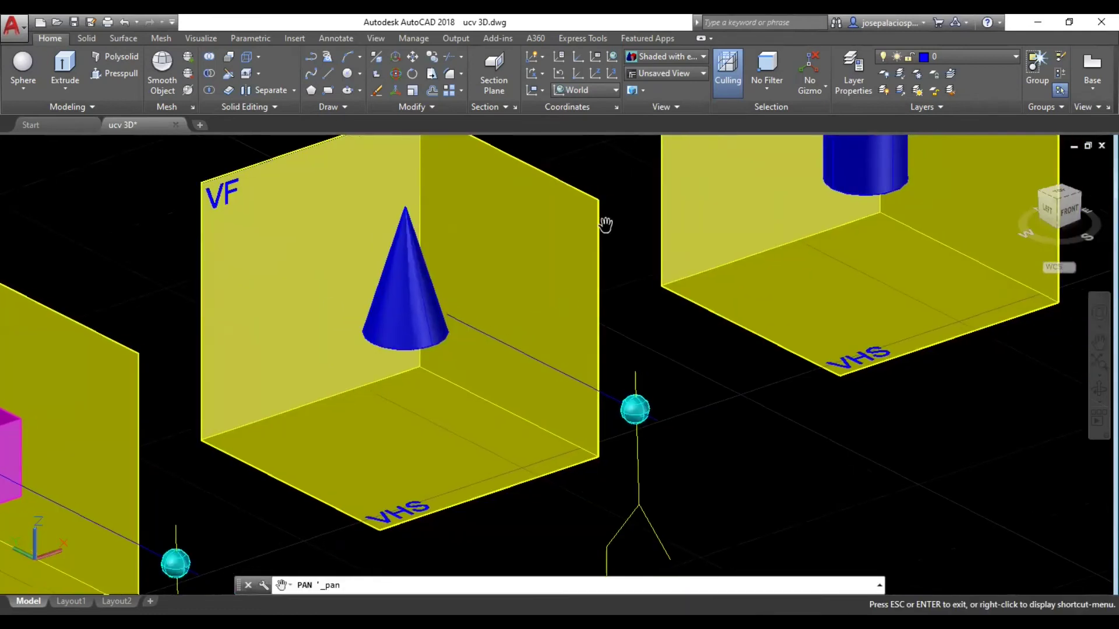
key(Escape)
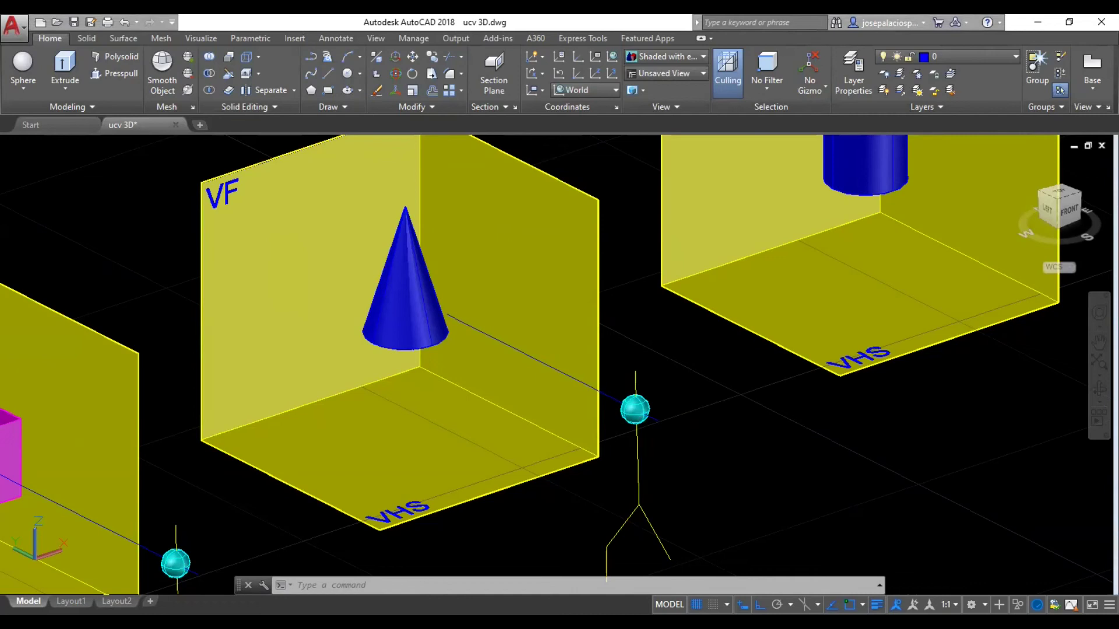
right_click(624, 189)
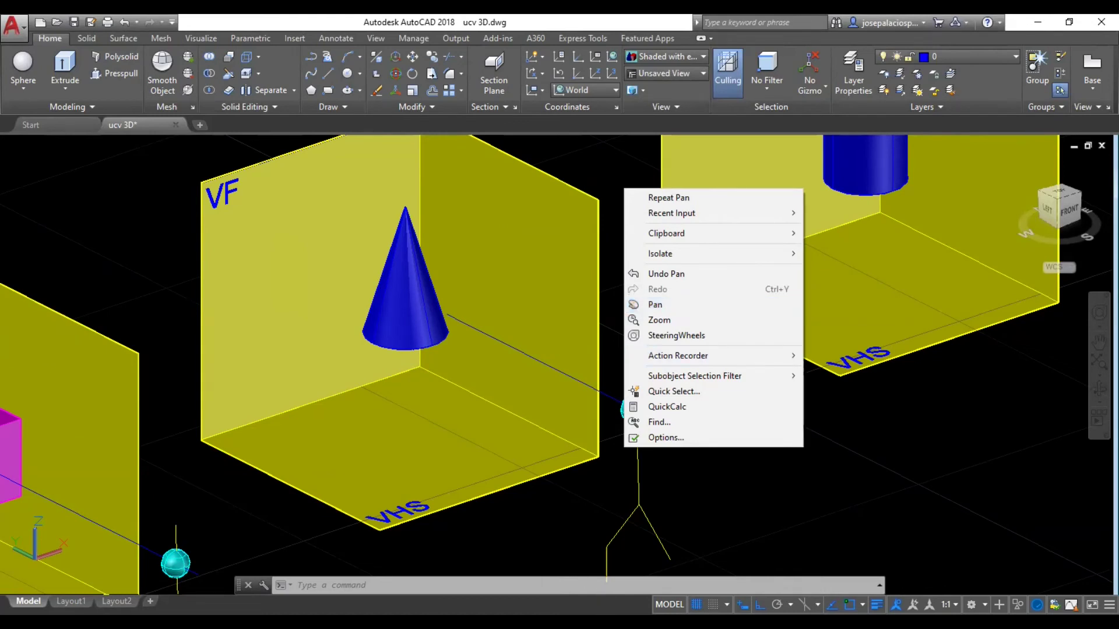
key(Escape)
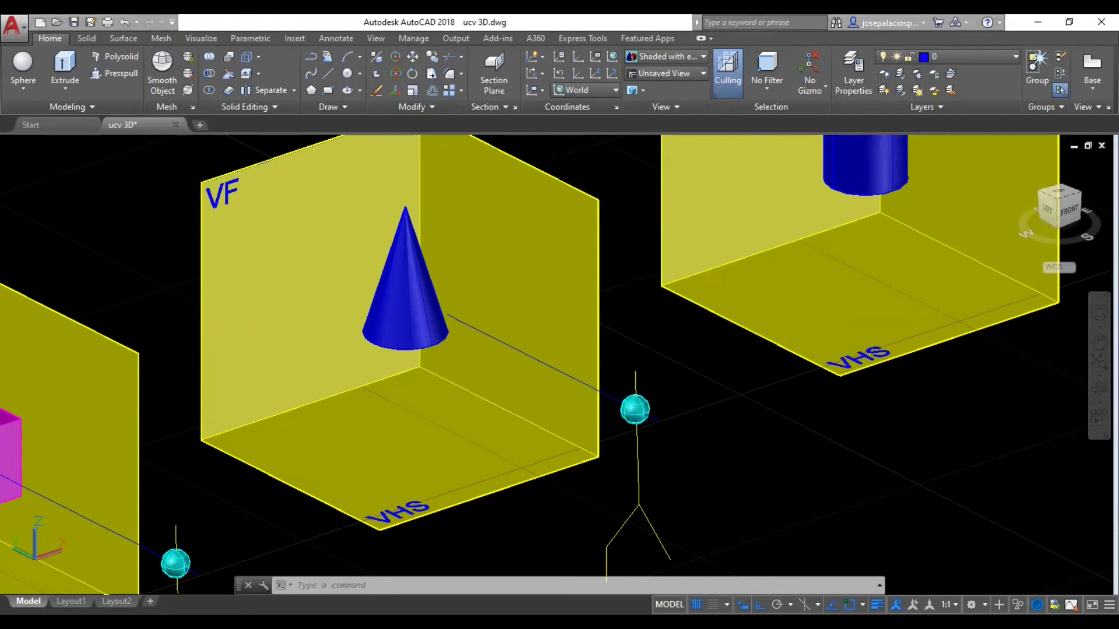
right_click(621, 244)
- Pan along the row to the blue cylinder's corner and orbit the row to a new angle
click(638, 362)
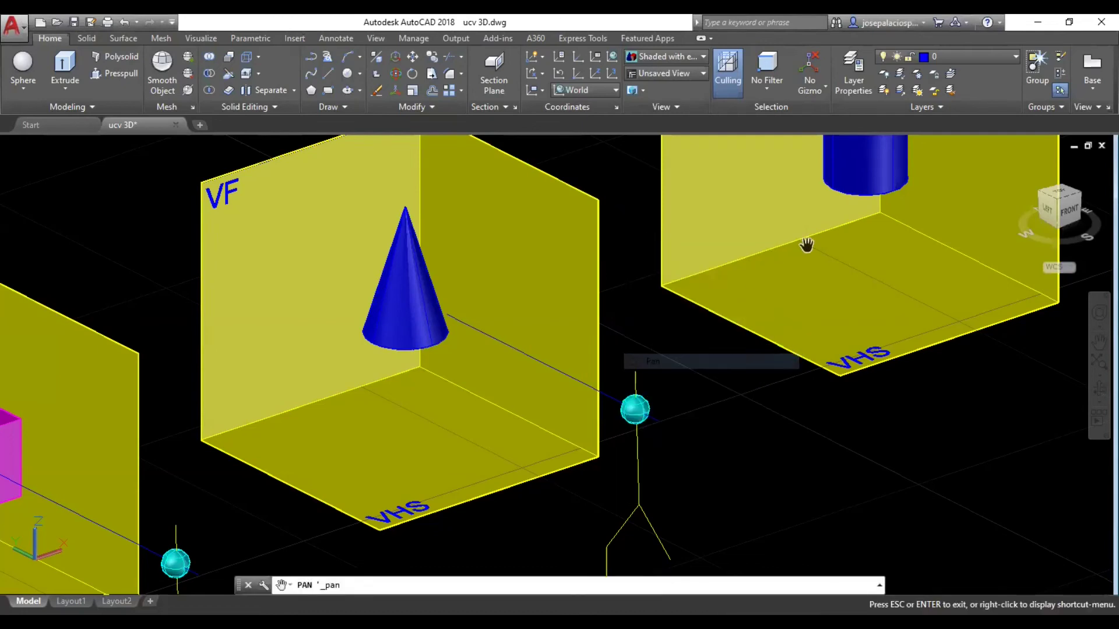
drag(806, 245, 342, 444)
drag(389, 388, 391, 404)
right_click(550, 168)
click(581, 173)
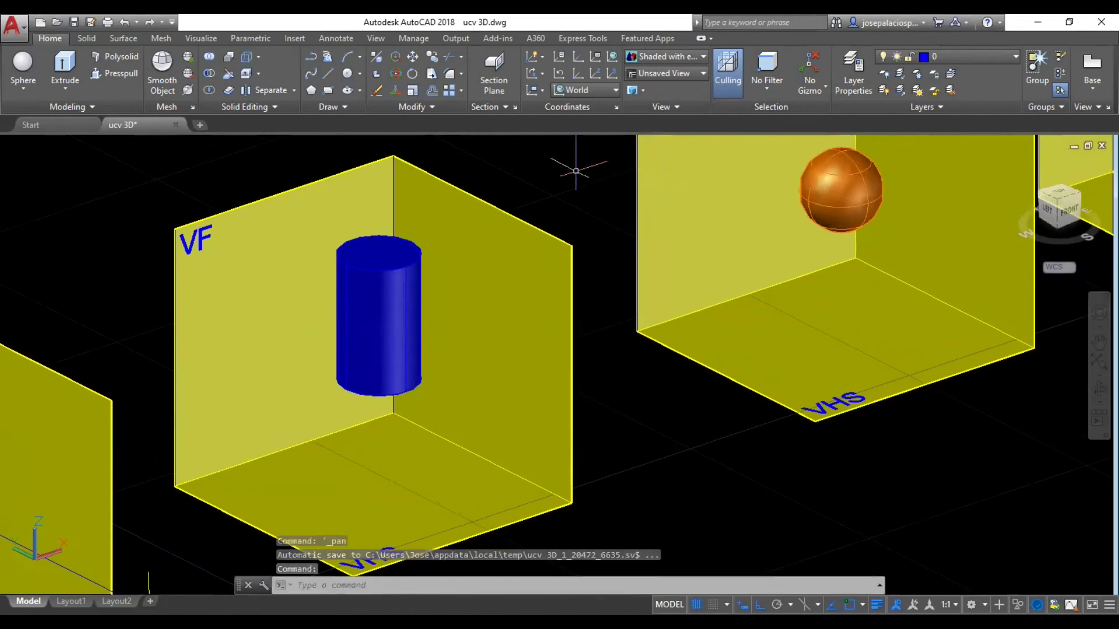
shift+middle_drag(576, 171, 734, 188)
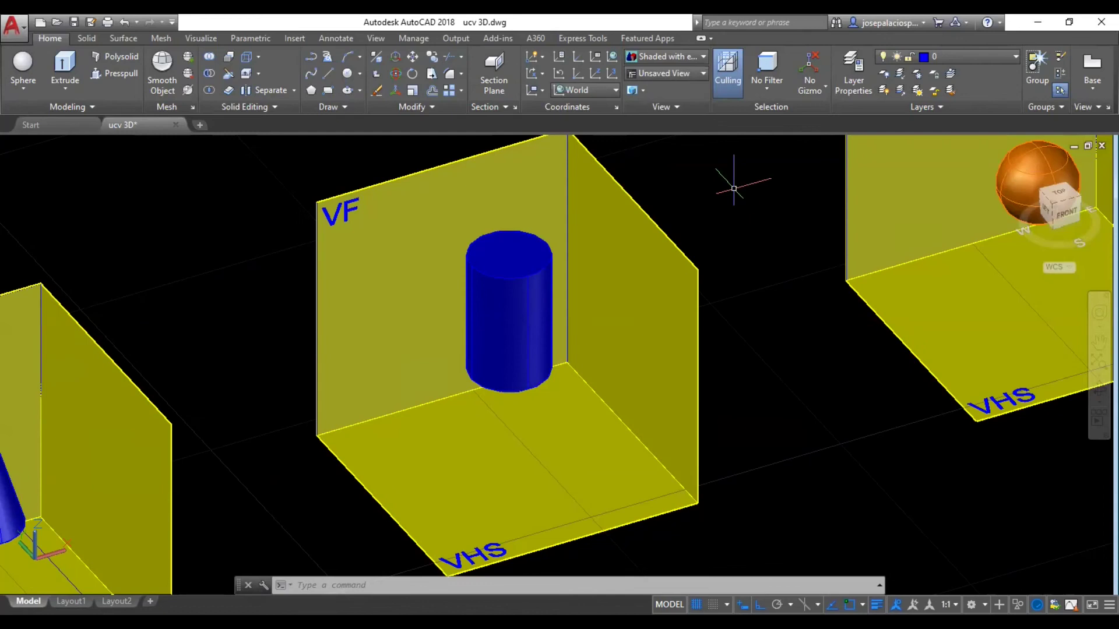
- Zoom in on the boxed blue cylinder and recentre it in the view
right_click(706, 193)
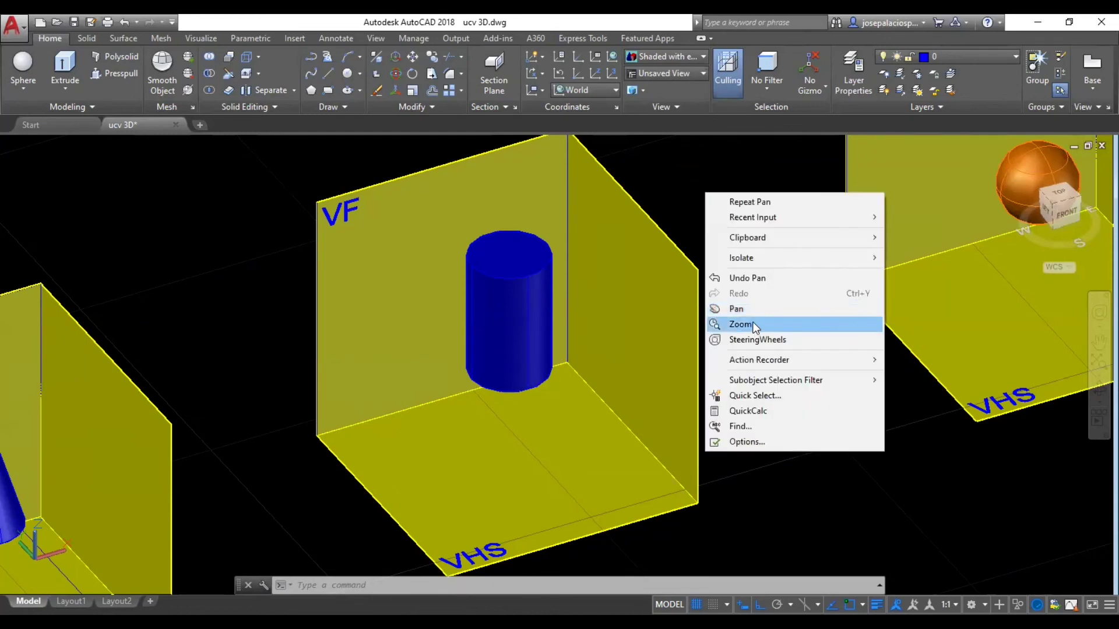
click(753, 324)
drag(753, 324, 767, 282)
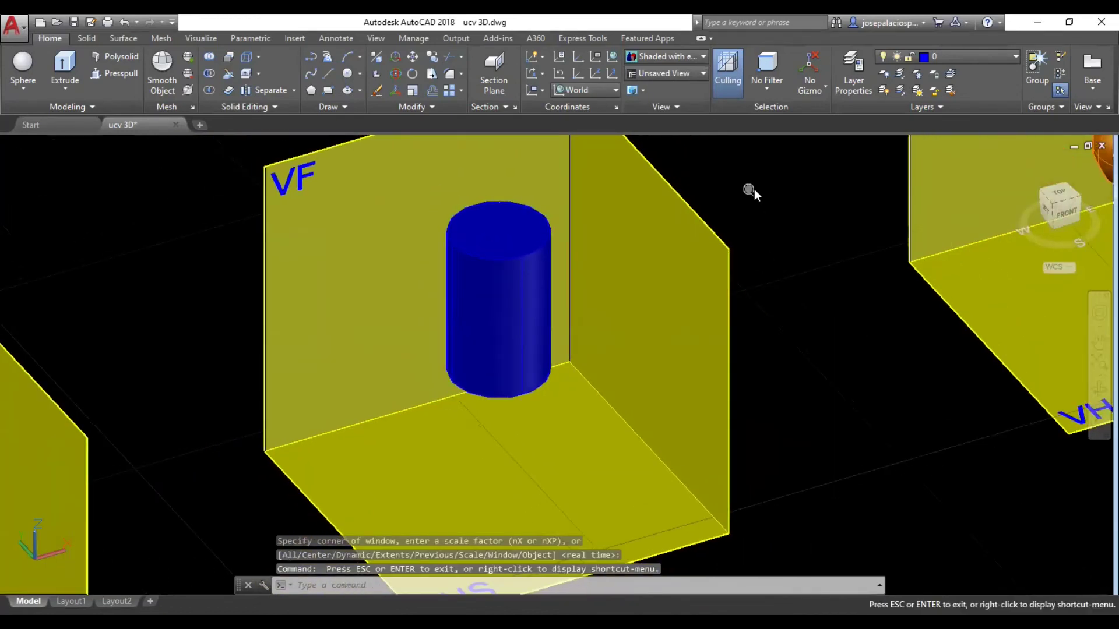
right_click(738, 192)
click(783, 310)
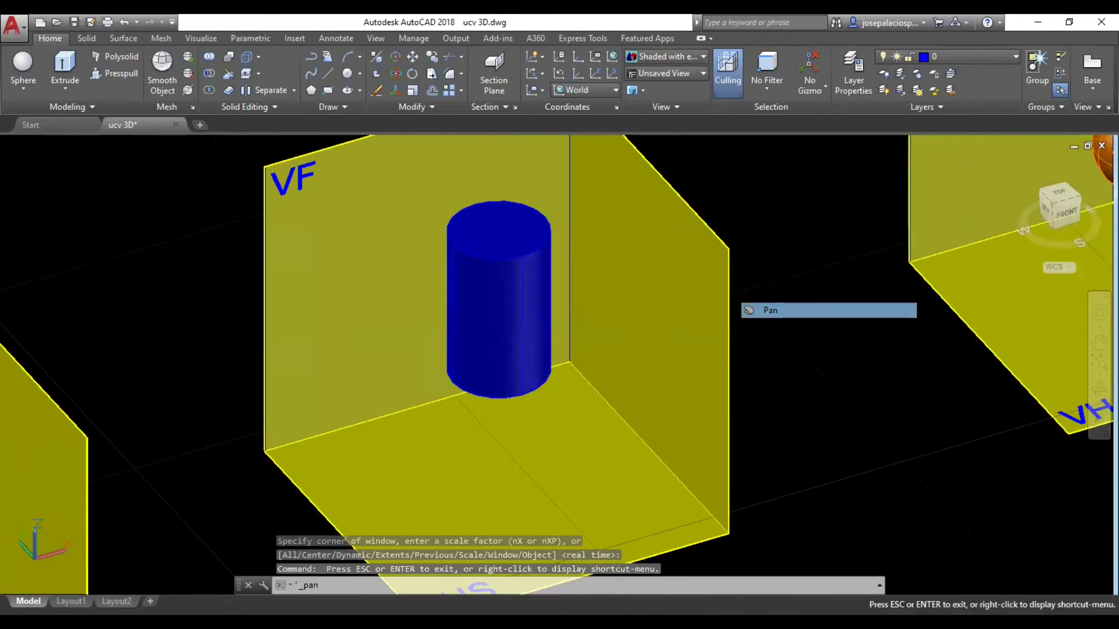
scroll(816, 214, up, 2)
key(Escape)
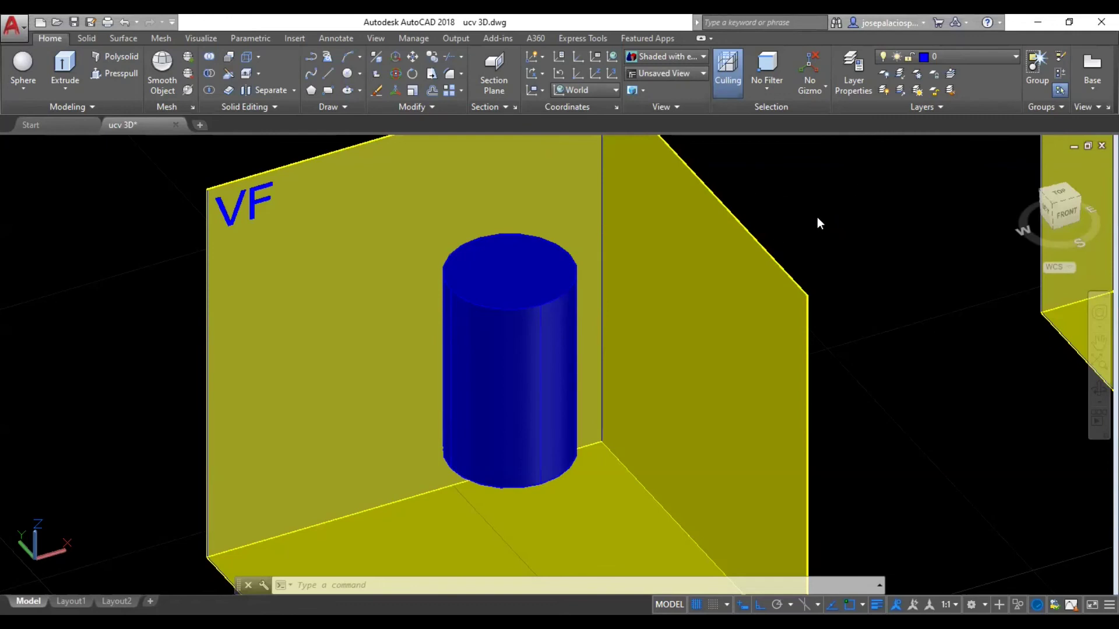
- Zoom out slightly in real time to show more of the cylinder's corner and neighbouring boxes
right_click(790, 194)
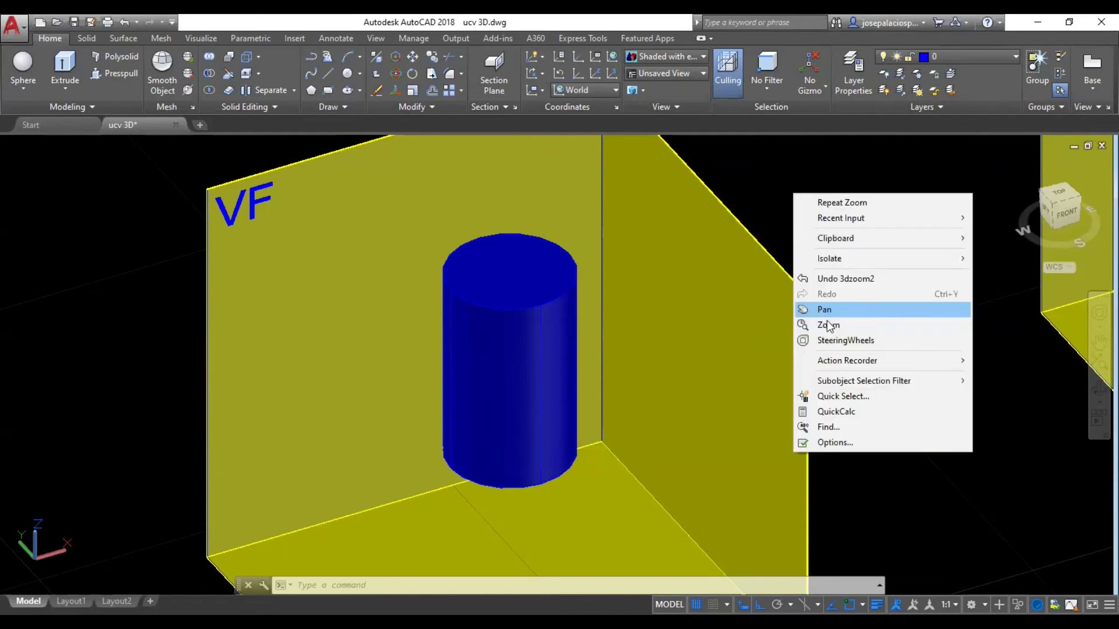
click(827, 324)
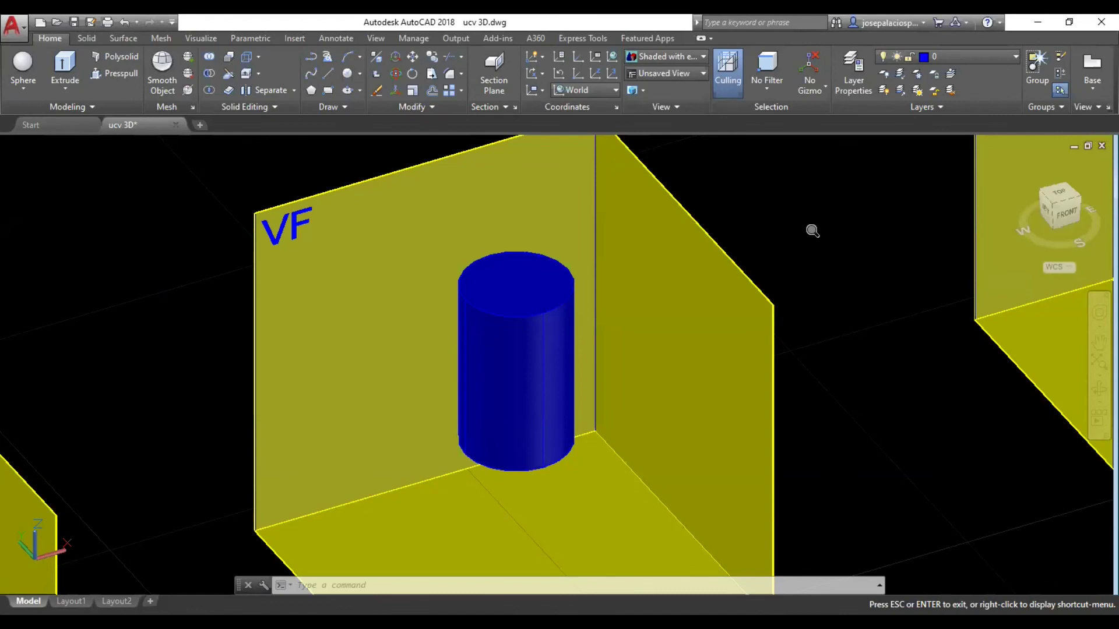
drag(812, 230, 740, 216)
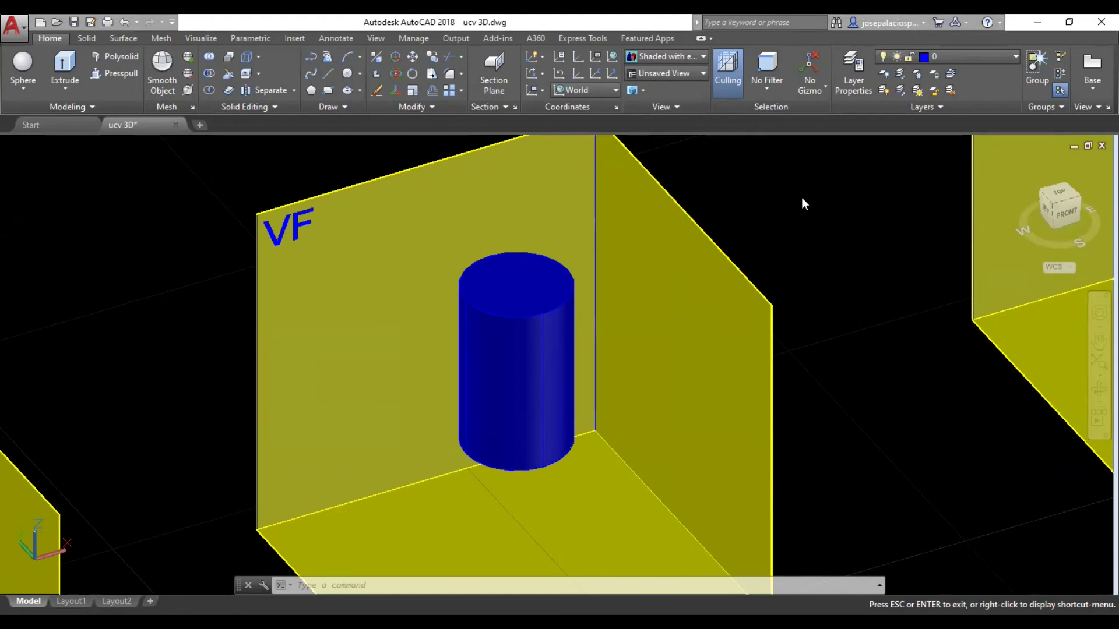
- Pan along the row until the orange sphere's VF/VHS corner is centred
right_click(786, 184)
click(835, 298)
drag(834, 297, 110, 361)
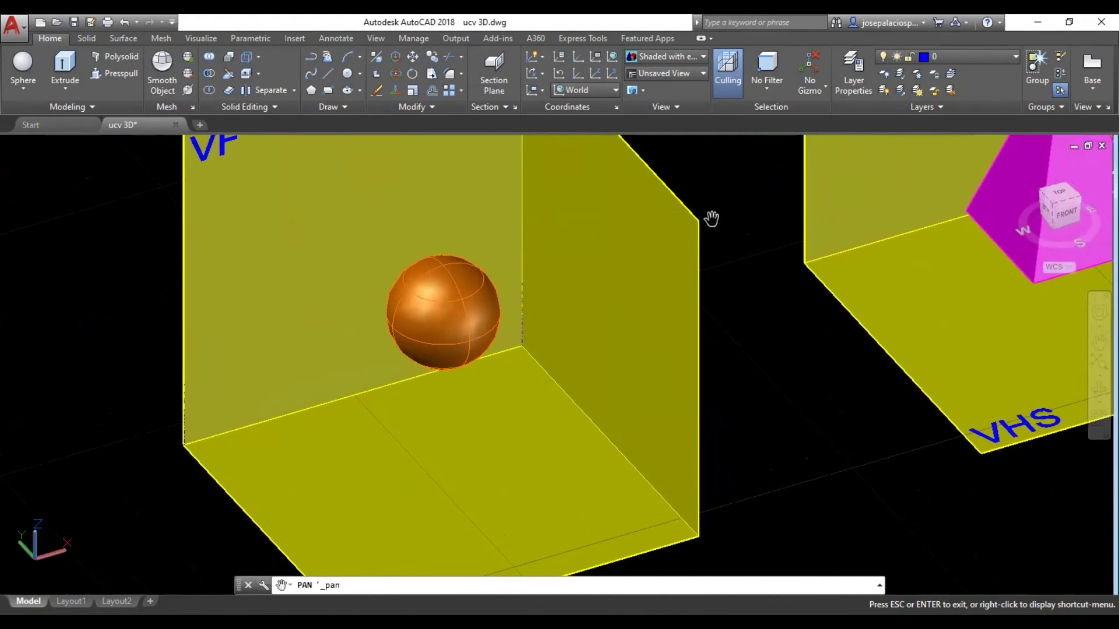
right_click(698, 177)
click(725, 290)
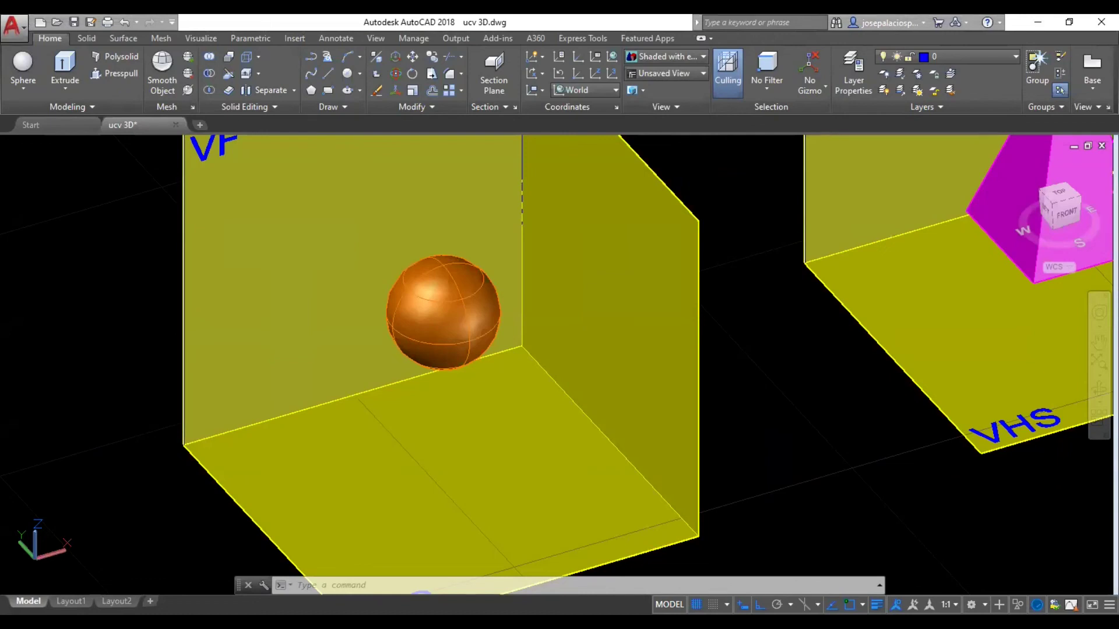
- Pan along the row to centre the magenta pyramid's VF/VHS corner
right_click(771, 274)
click(798, 362)
mouse_move(922, 215)
mouse_down()
mouse_move(430, 353)
mouse_move(295, 362)
mouse_up()
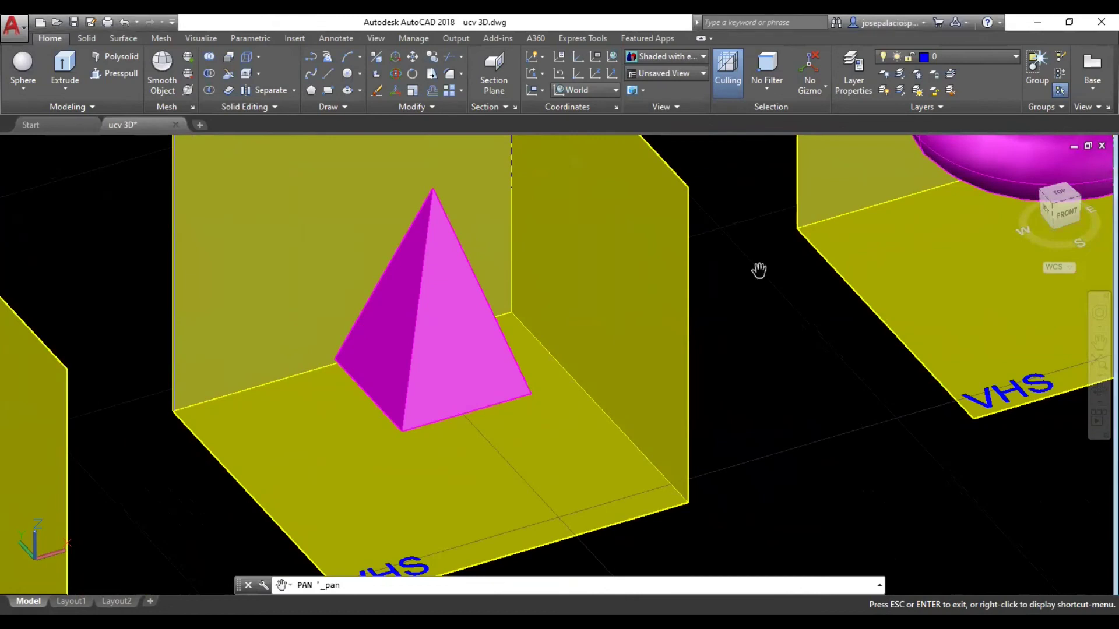
right_click(732, 243)
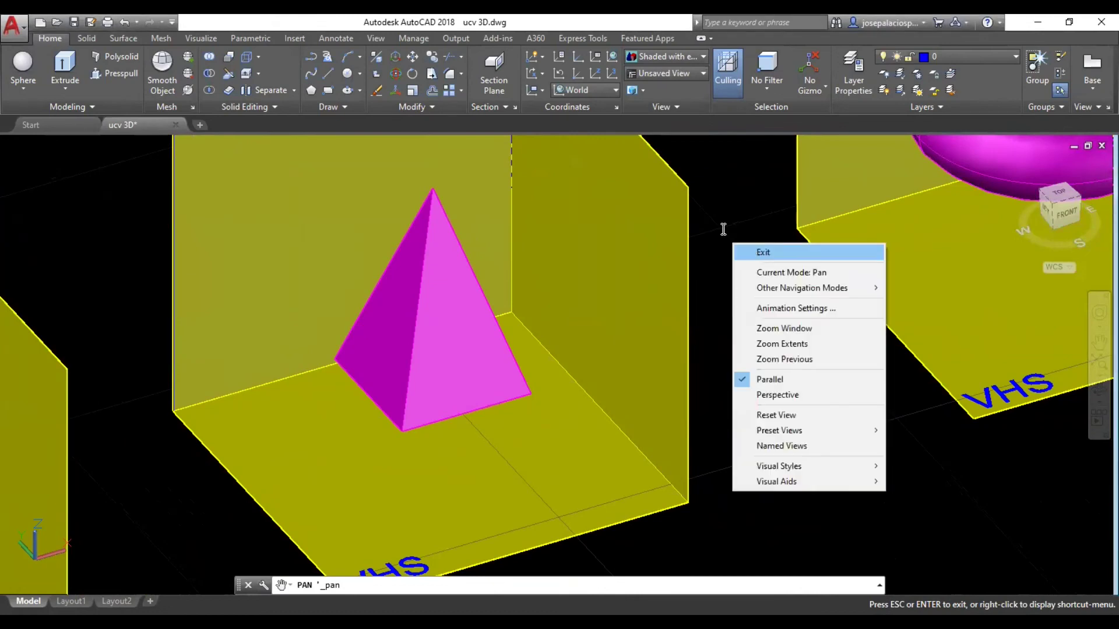
key(Escape)
- Zoom out so the sphere and torus corners flank the pyramid
right_click(722, 230)
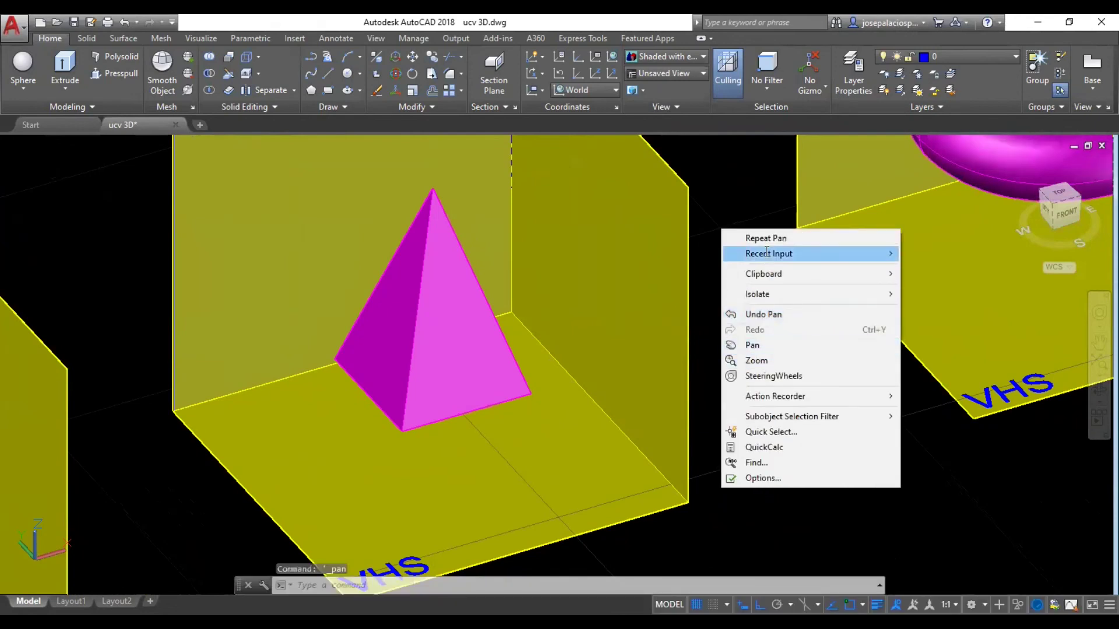
click(763, 359)
drag(762, 296, 732, 325)
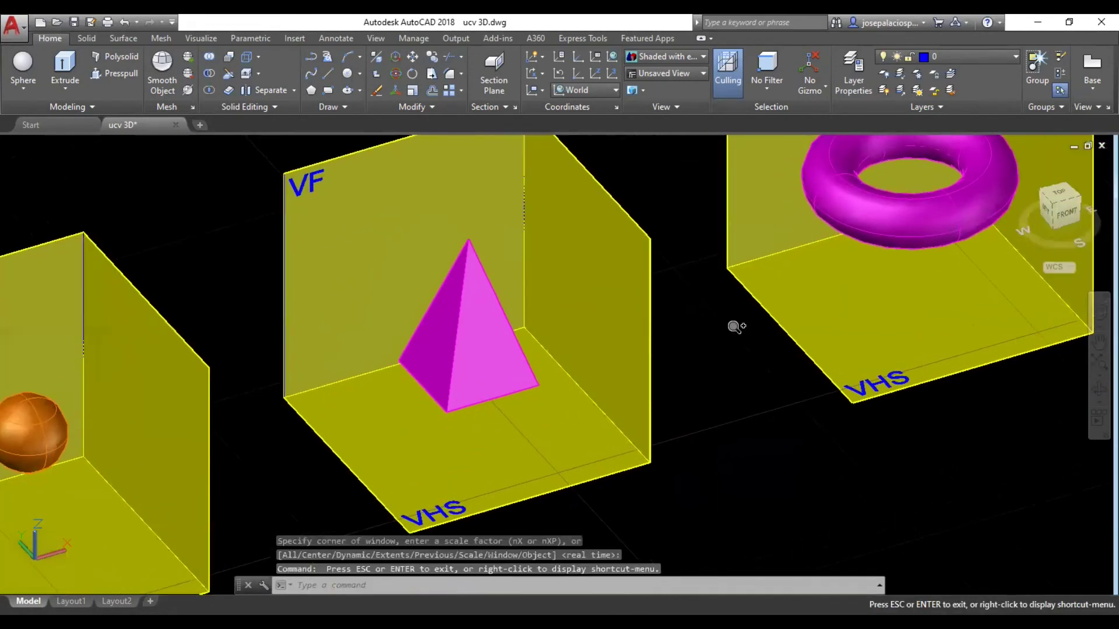
key(Escape)
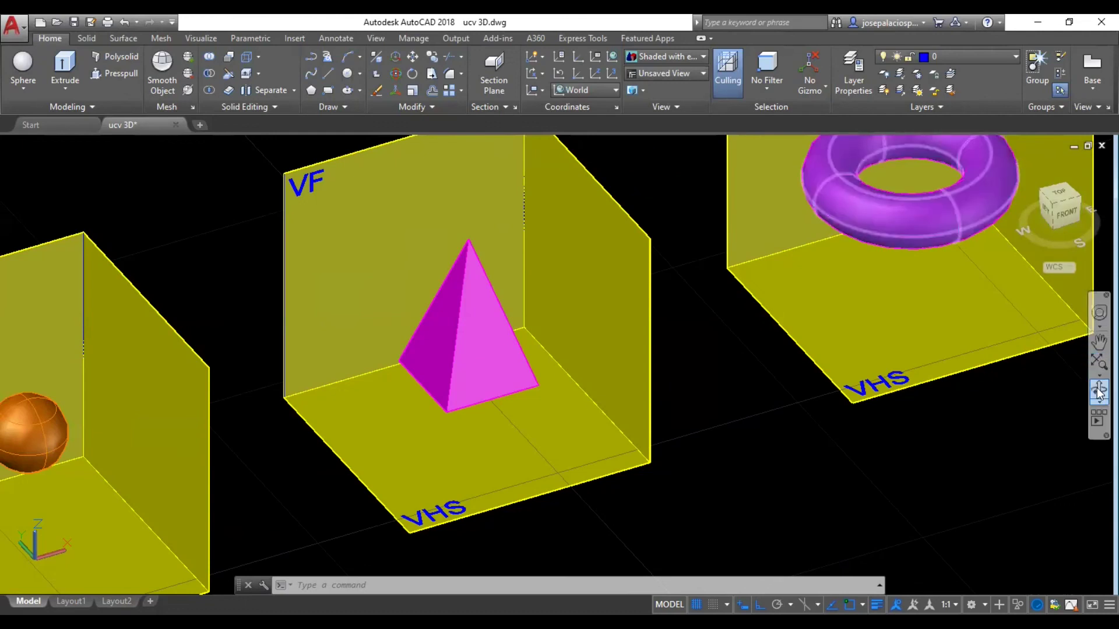
- Orbit the row slightly so the magenta pyramid's VF/VHS corner sits between the sphere and torus
click(1099, 390)
mouse_move(537, 299)
mouse_down()
mouse_move(570, 282)
mouse_move(521, 310)
mouse_move(529, 242)
mouse_move(531, 313)
mouse_up()
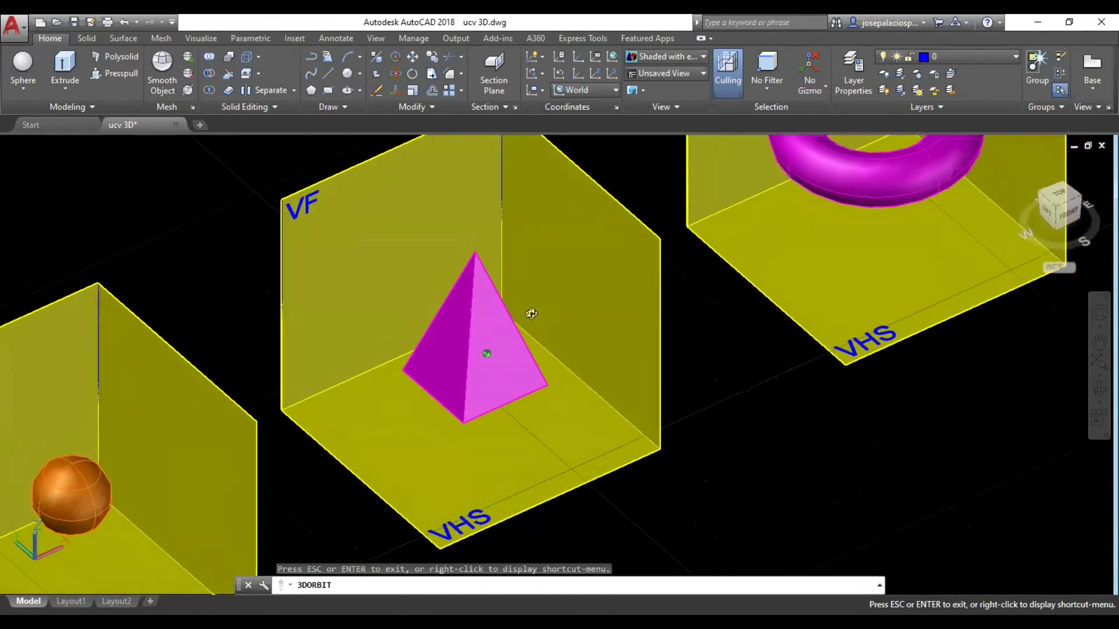
right_click(519, 269)
click(547, 280)
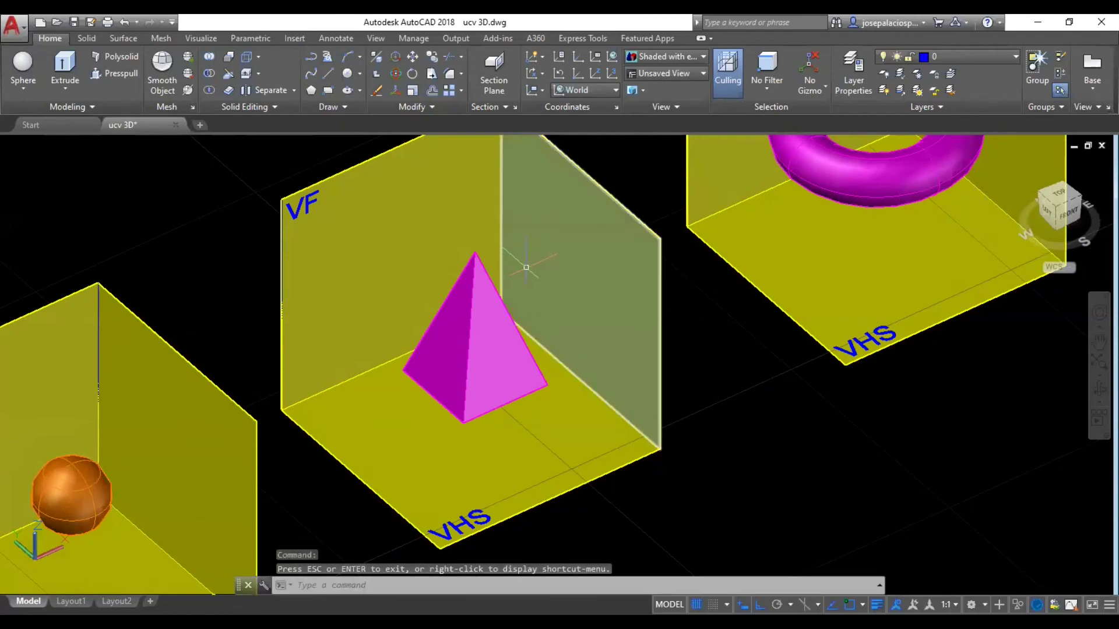
right_click(636, 174)
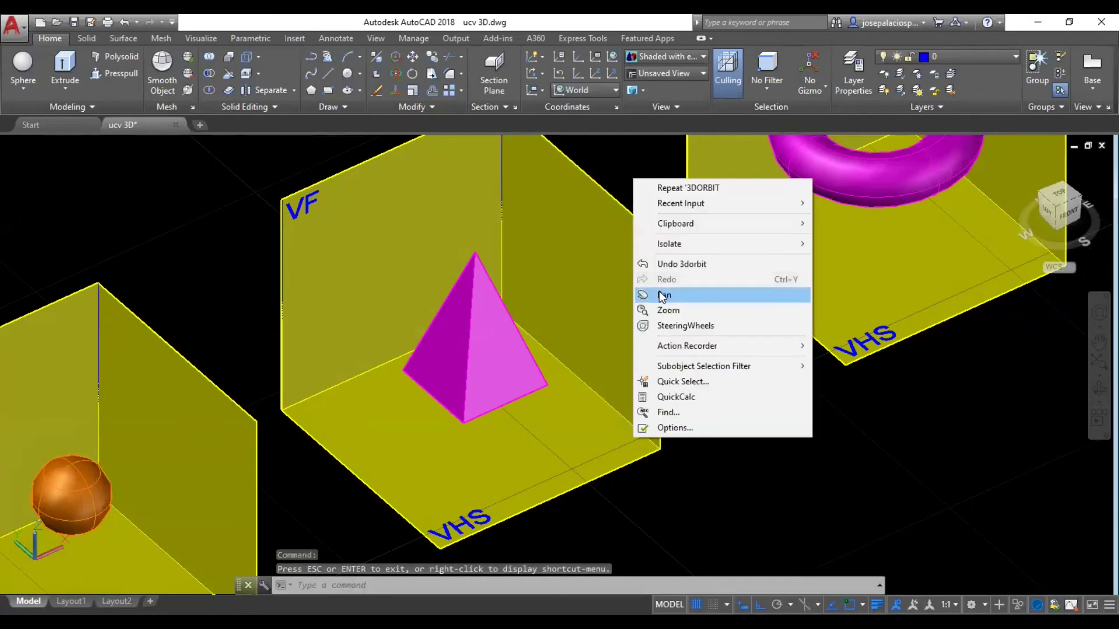
- Pan to centre the torus corner, select the torus, and view it from the top
click(661, 296)
mouse_move(517, 405)
mouse_down()
mouse_move(506, 390)
mouse_move(517, 342)
mouse_move(513, 363)
mouse_move(524, 357)
mouse_move(464, 320)
mouse_move(465, 349)
mouse_up()
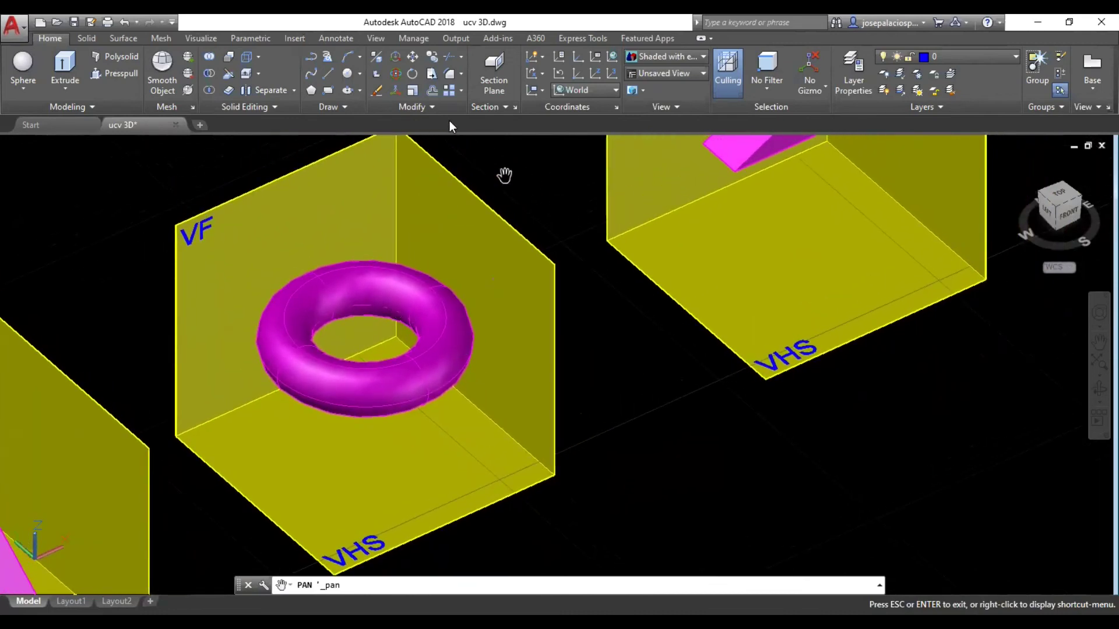
key(Escape)
click(455, 326)
click(1058, 196)
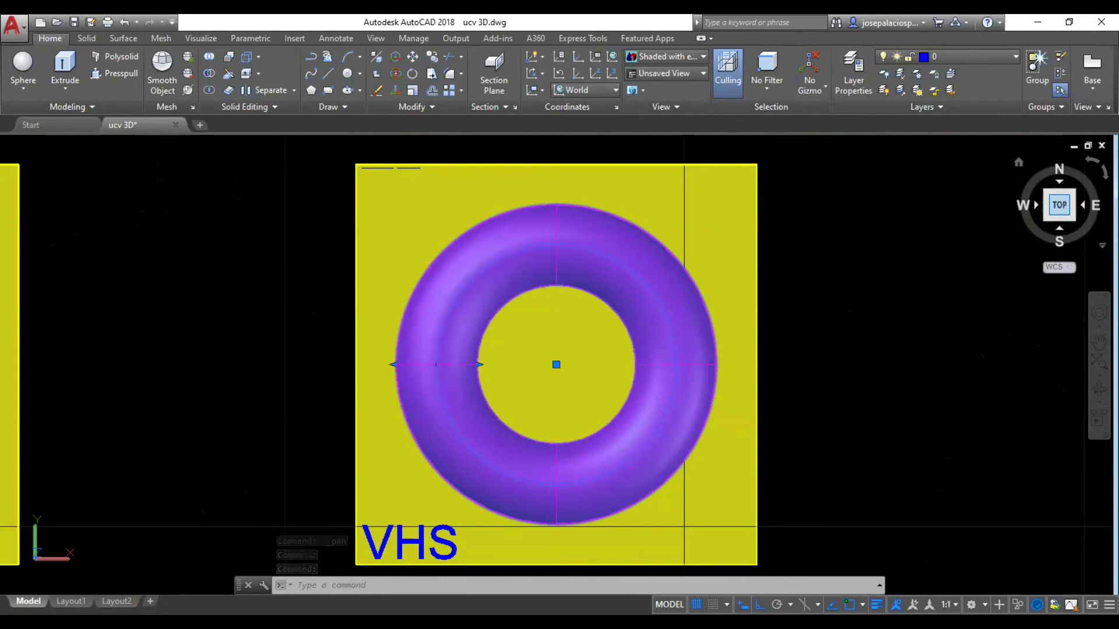
- Check the torus in the front view, then return to the SW isometric view
click(1058, 228)
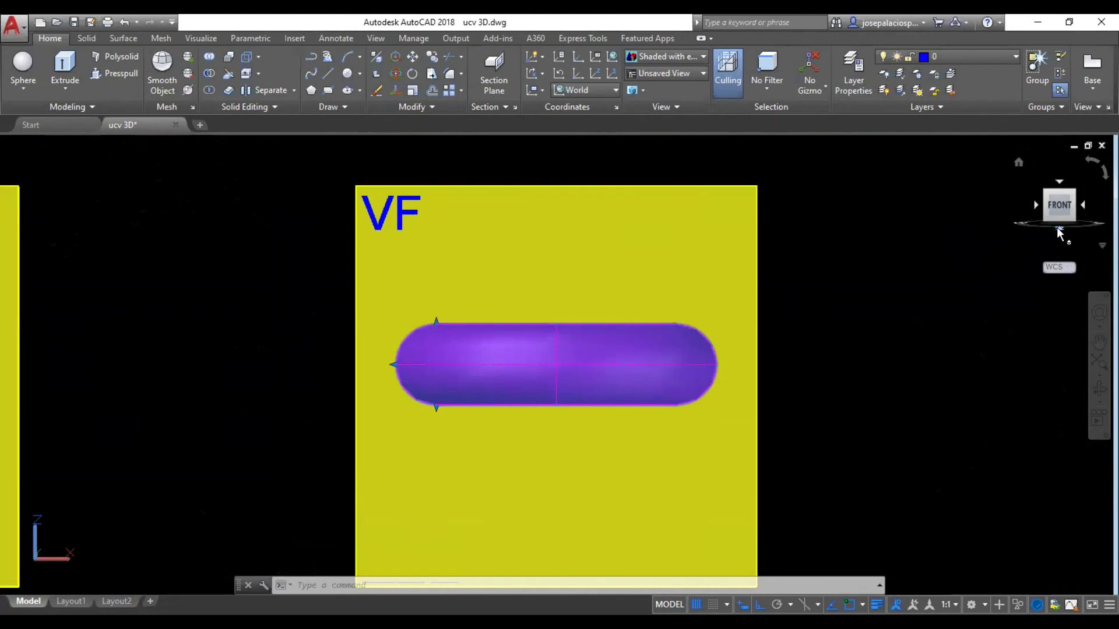
key(Escape)
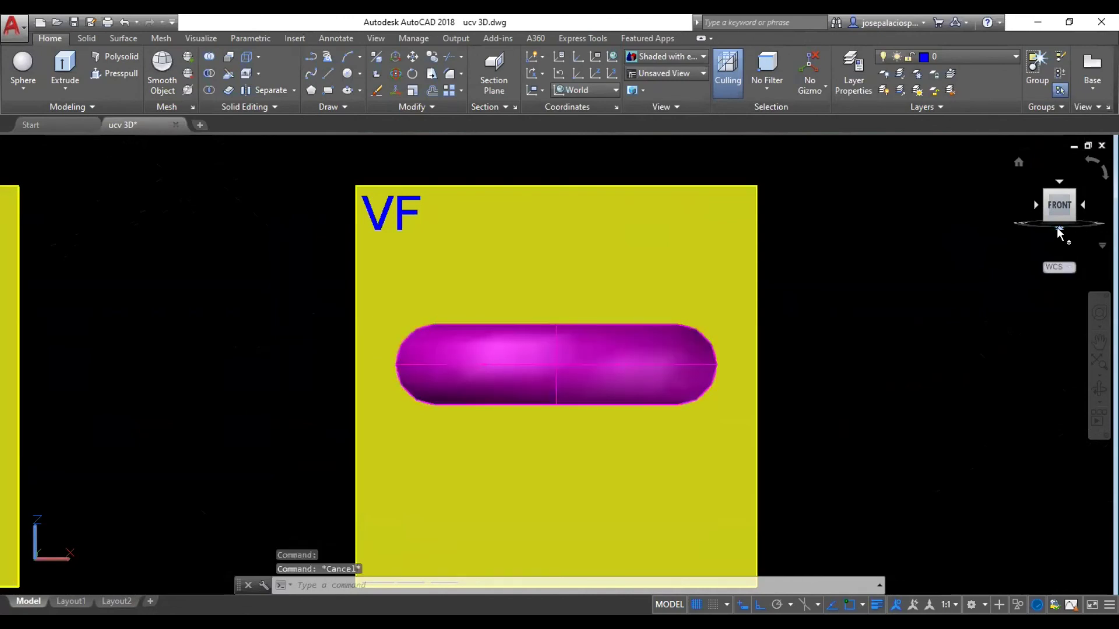
click(1043, 190)
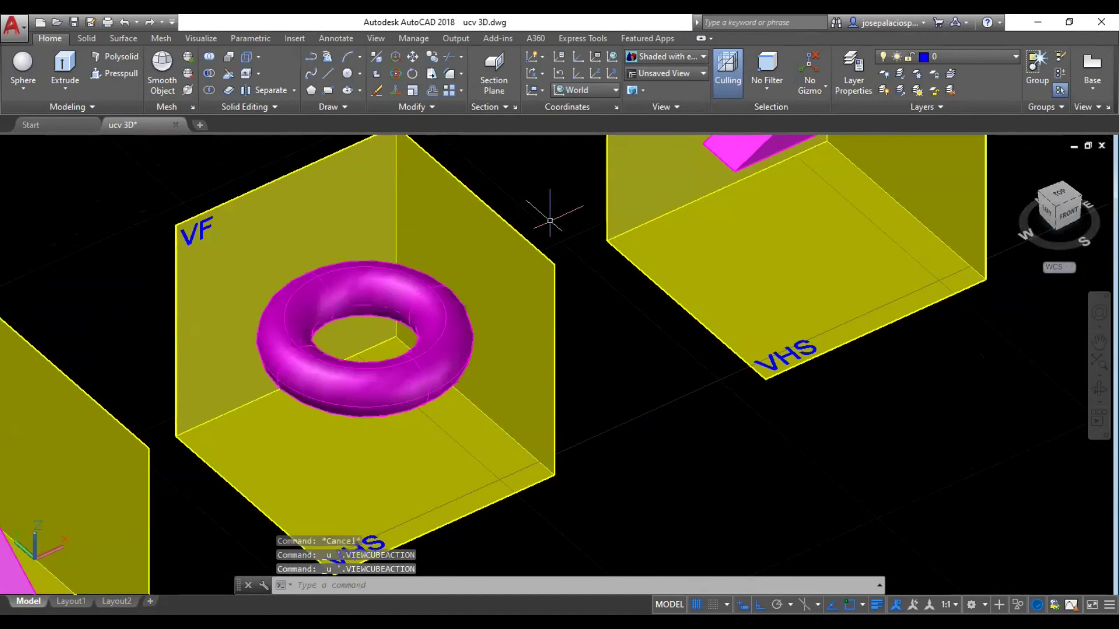
- Pan to centre the wedge's VF/VHS corner and move the magenta wedge into it
right_click(595, 331)
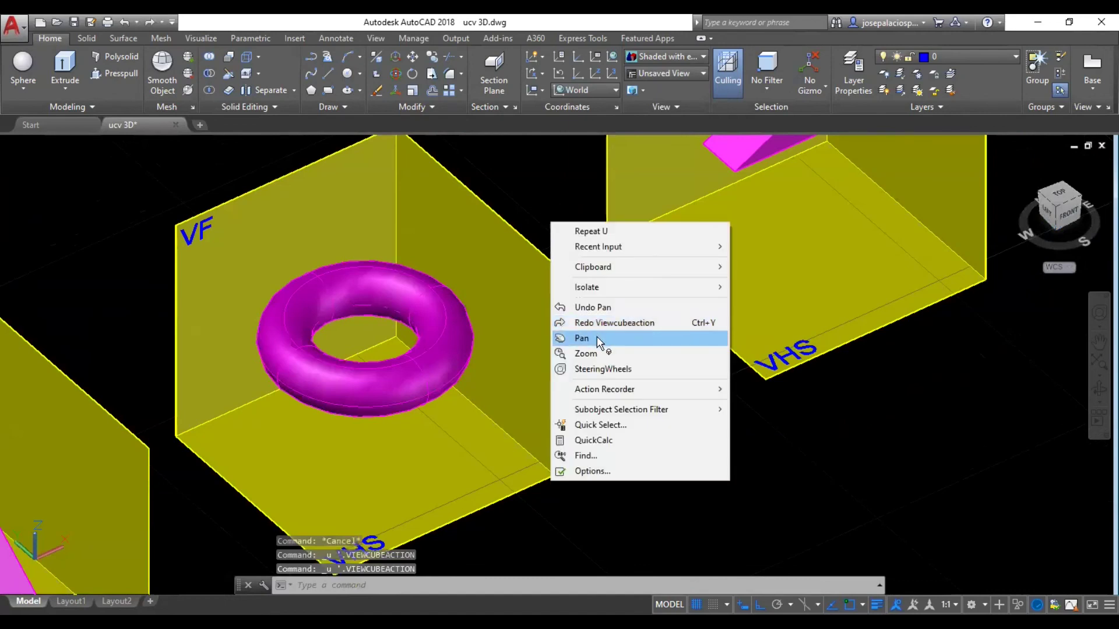
click(596, 336)
key(Escape)
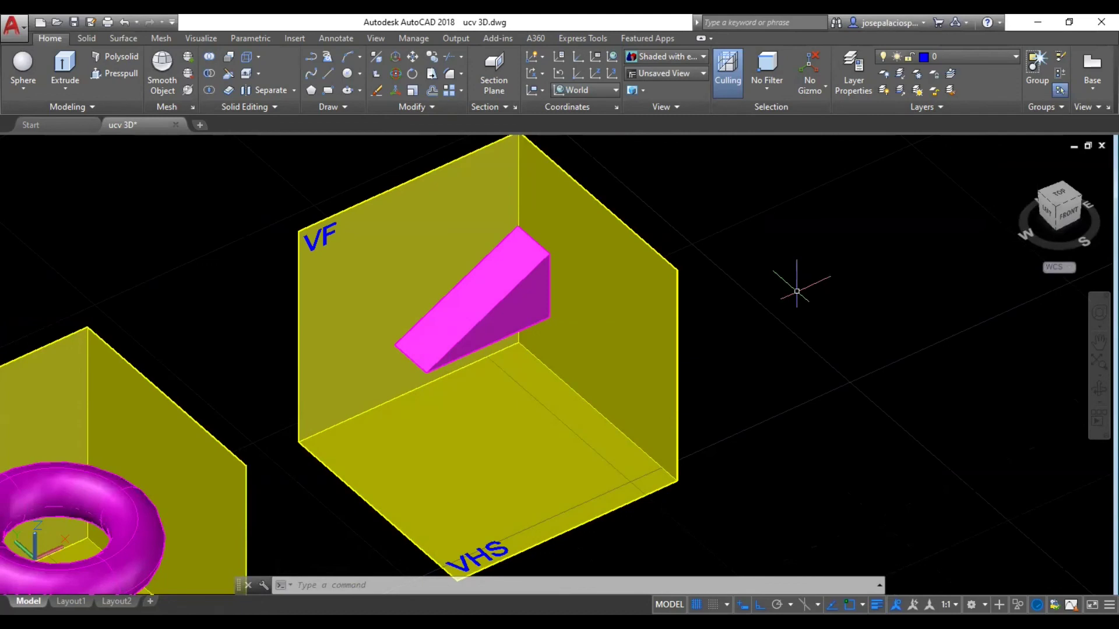
click(414, 54)
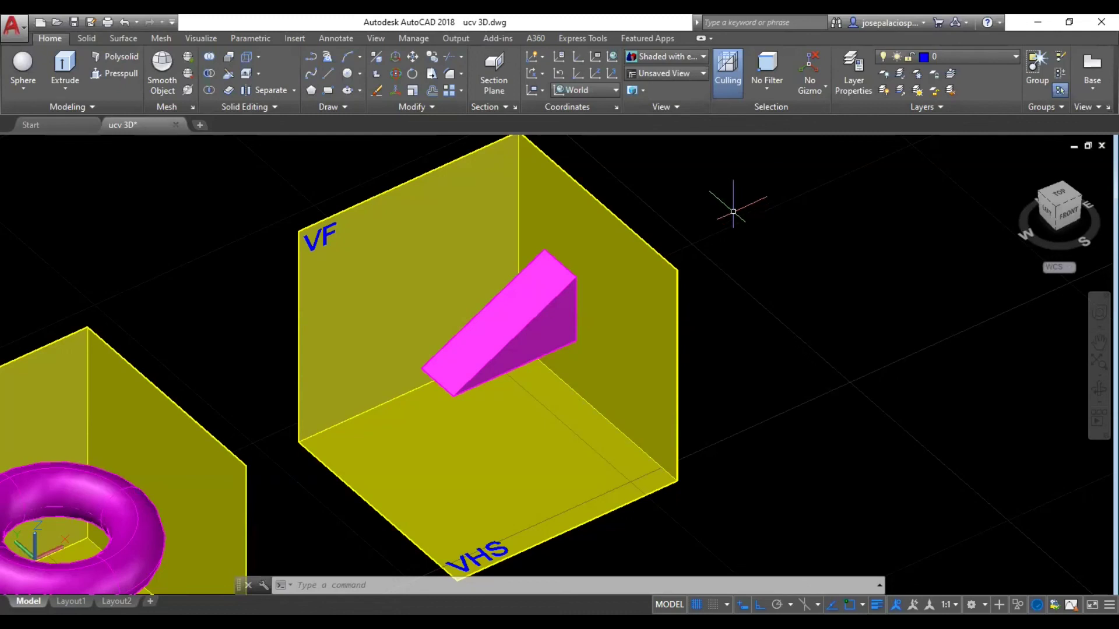
- Zoom out and pan across the row to show the corners and the magenta cross-shaped net
right_click(726, 204)
click(760, 338)
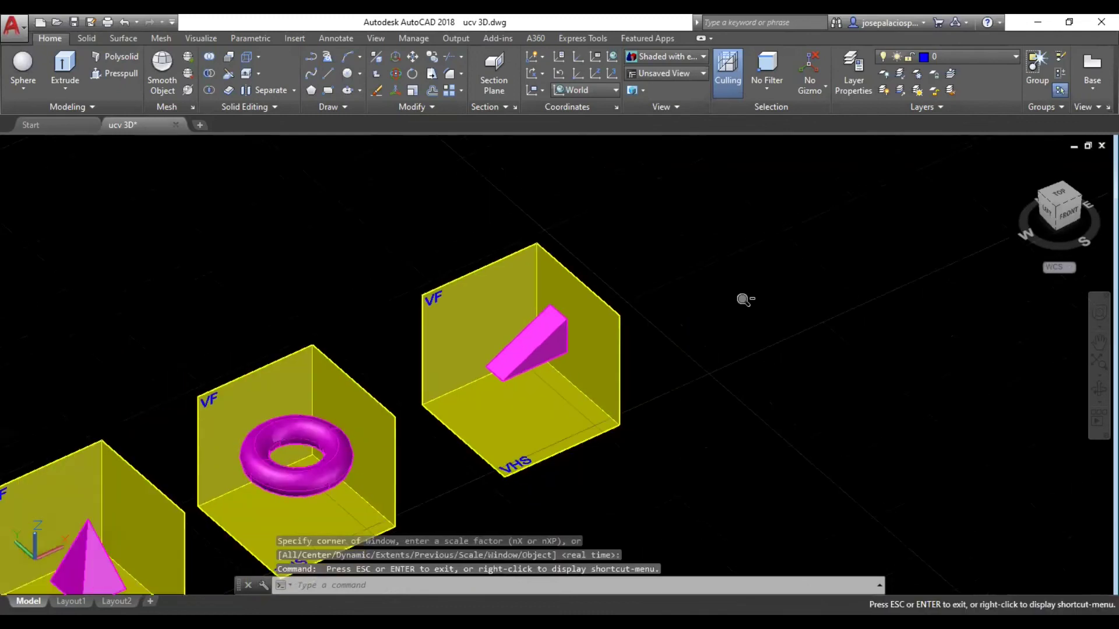
drag(741, 298, 618, 373)
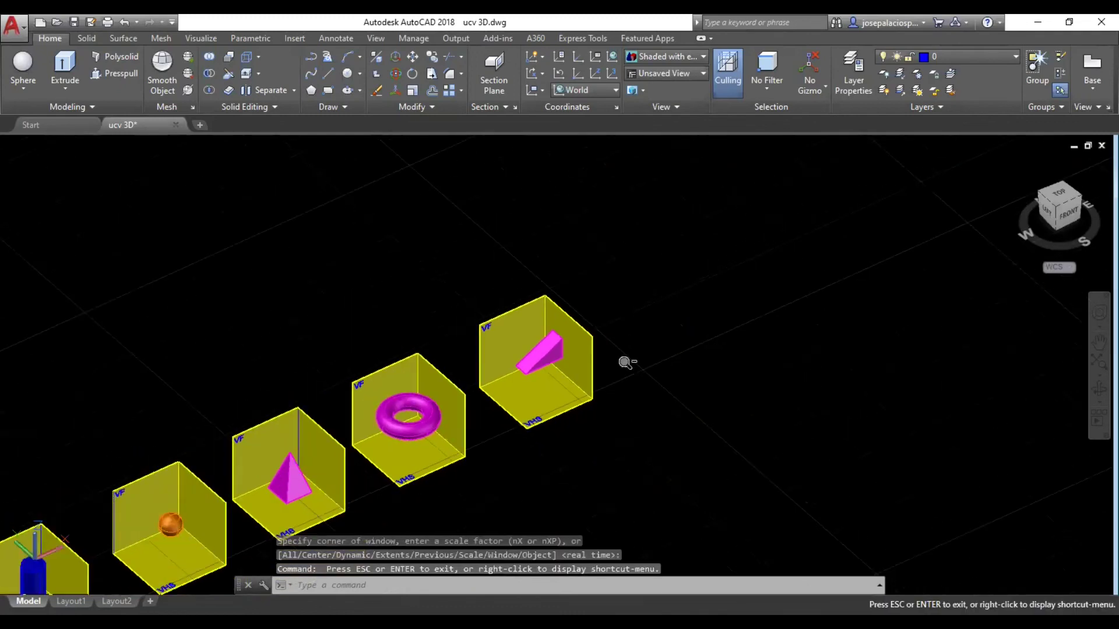
right_click(390, 285)
click(303, 369)
drag(237, 402, 606, 235)
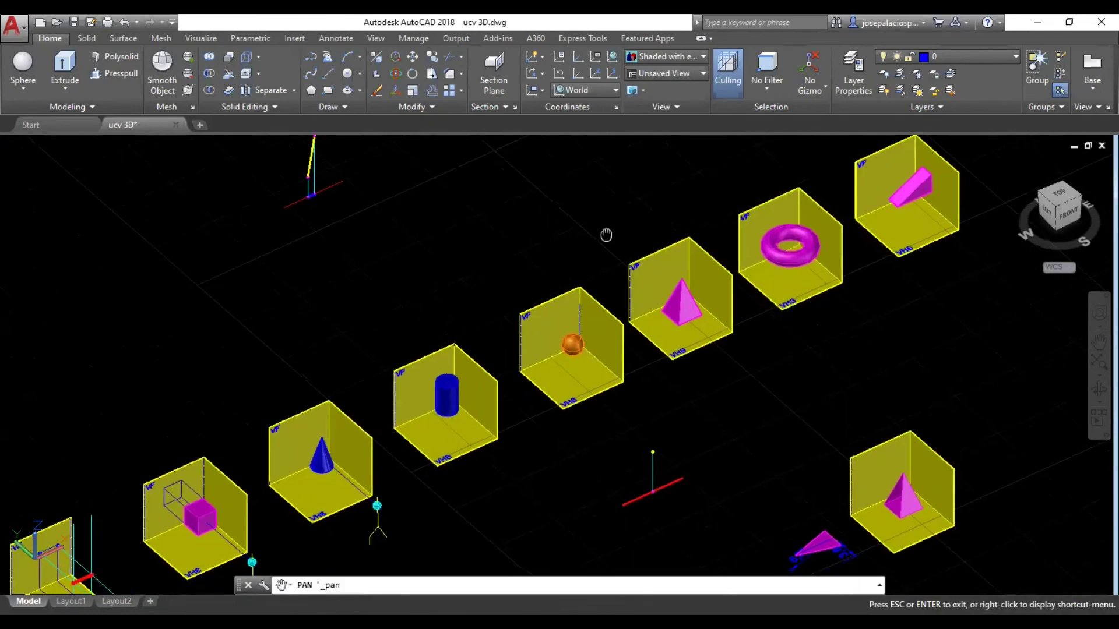
drag(382, 309, 549, 232)
mouse_move(326, 338)
mouse_down()
mouse_move(511, 282)
mouse_move(535, 256)
mouse_move(527, 235)
mouse_move(525, 250)
mouse_up()
key(Escape)
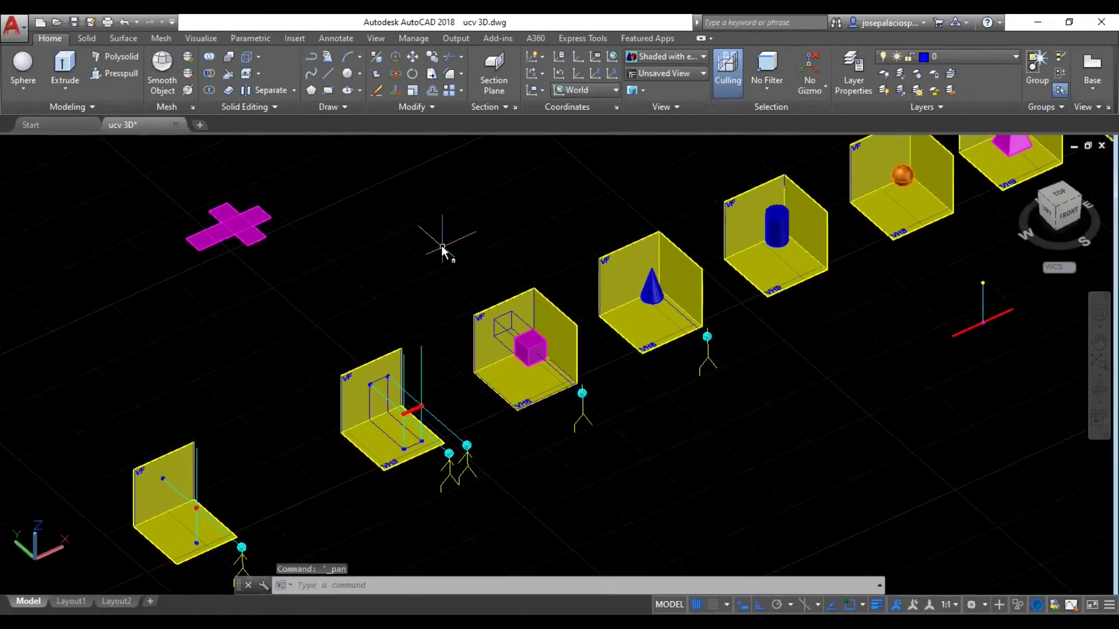